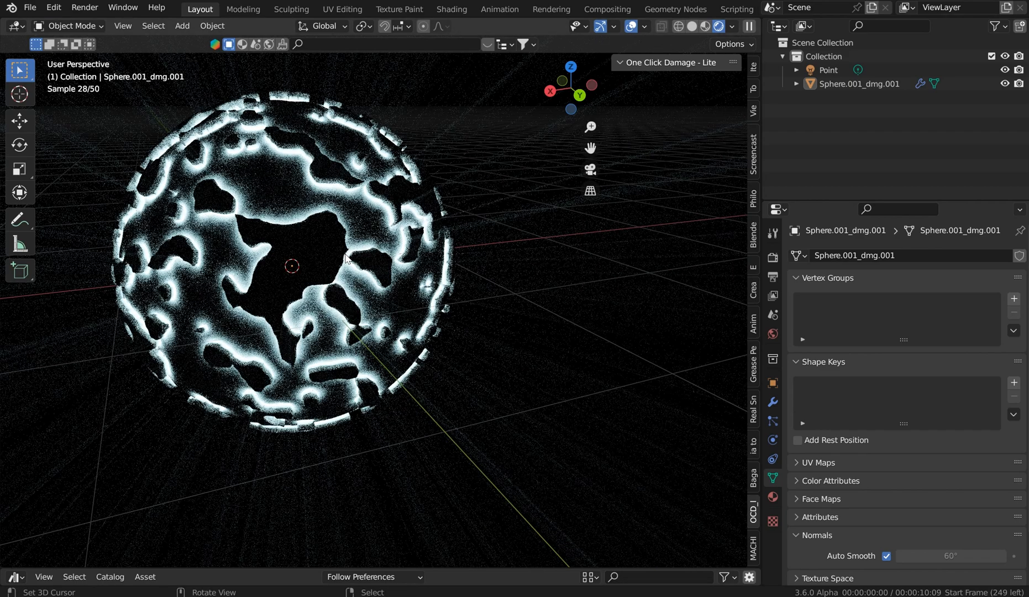
middle_click_drag(337, 247, 364, 266, "shift")
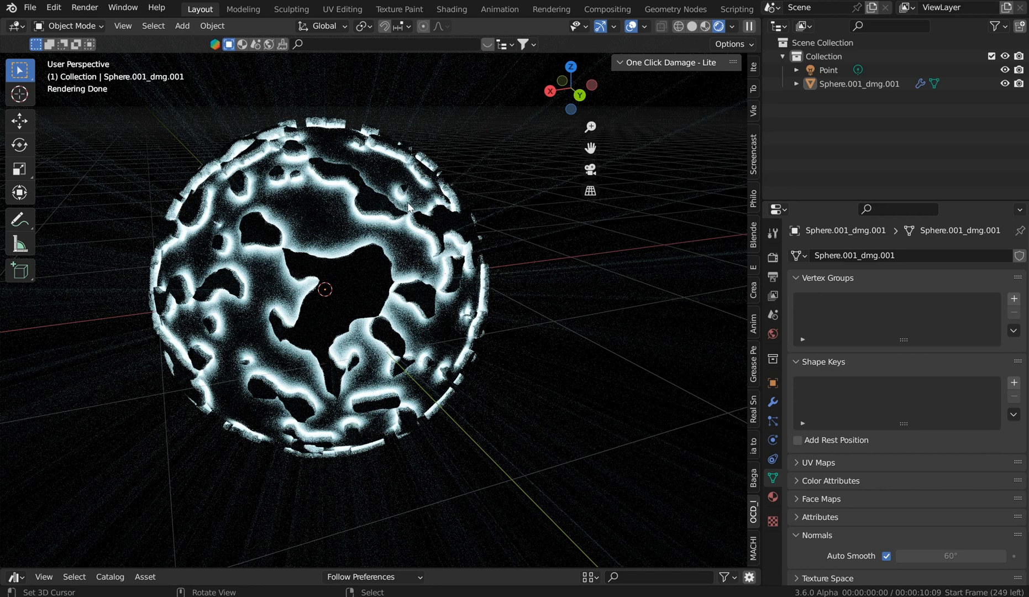
middle_click_drag(366, 201, 417, 226, "shift")
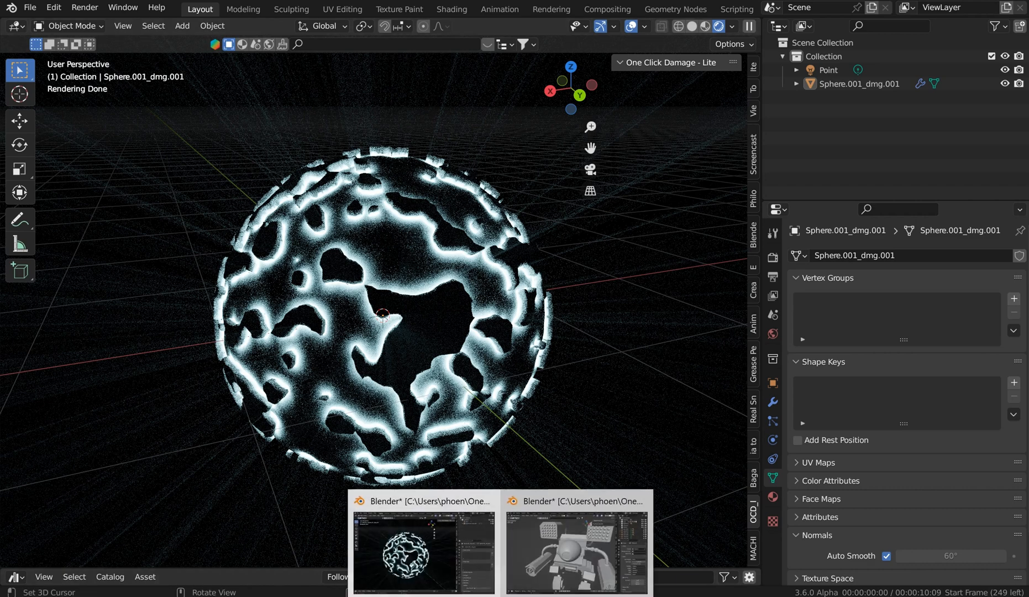
Check the installed experimental builds in Blender Launcher and return to the glowing sphere scene
mouse_move(534, 596)
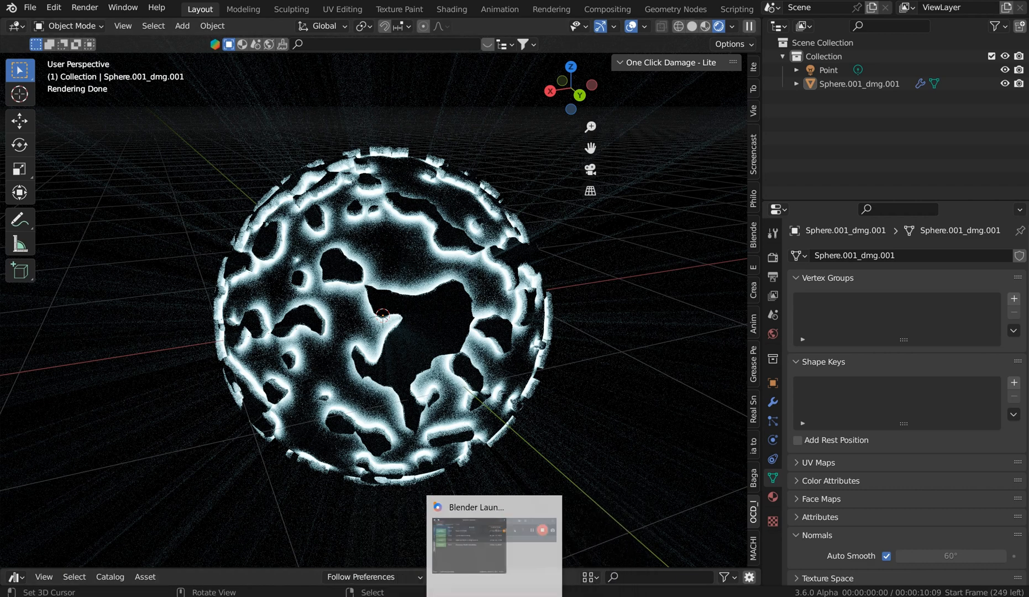
left_click(495, 595)
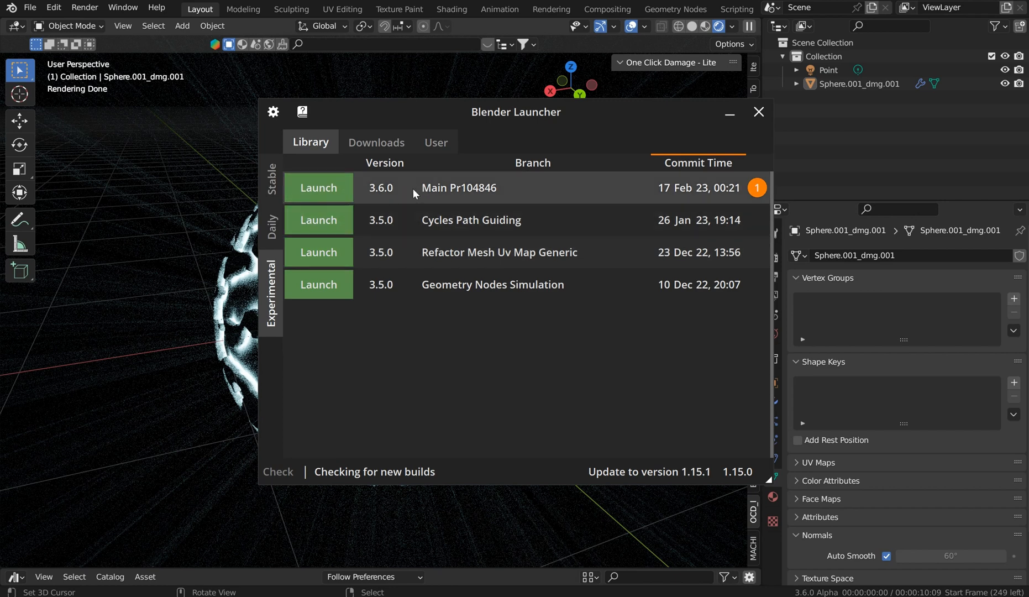
left_click(728, 114)
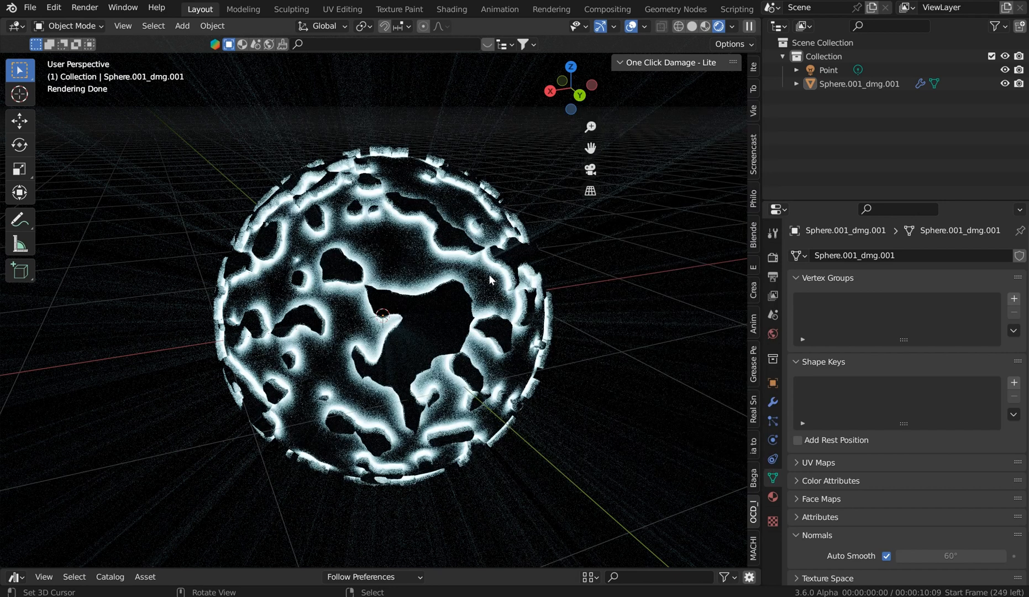
middle_click_drag(443, 311, 416, 299)
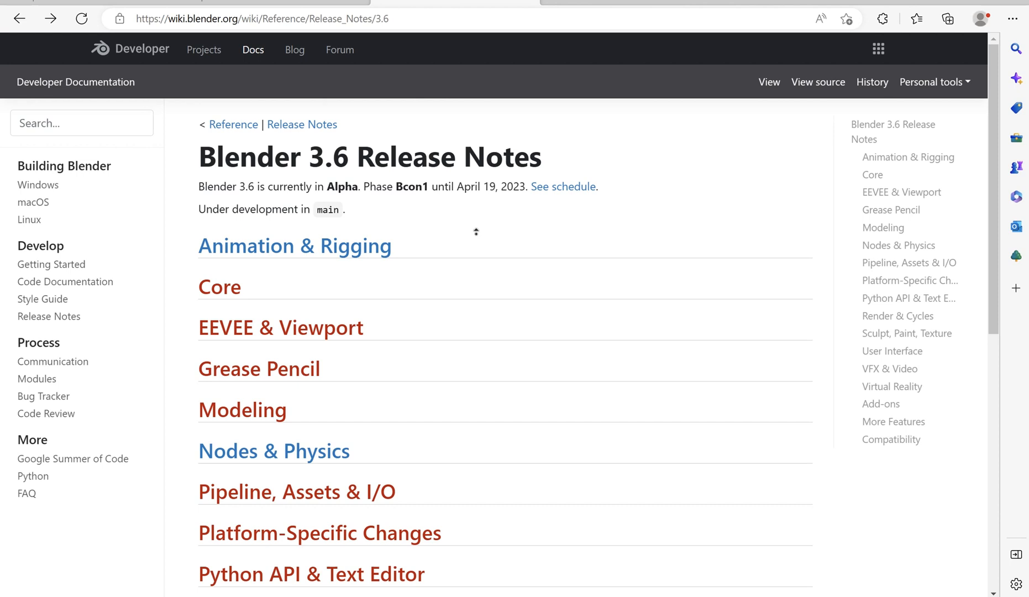
Read the Animation & Rigging and Nodes & Physics pages of the Blender 3.6 release notes in the browser
left_click(385, 250)
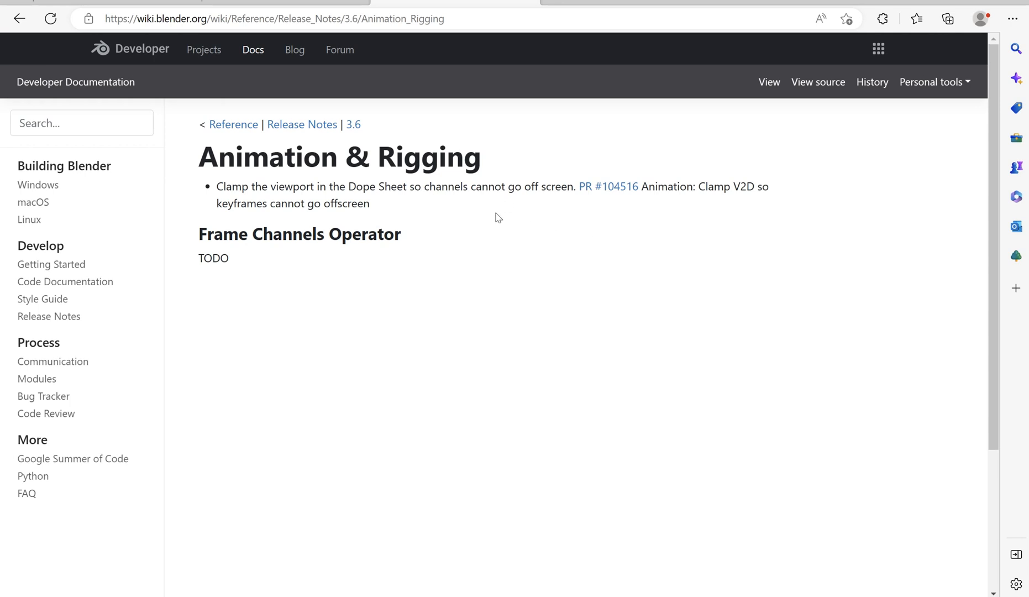
key("alt+Left")
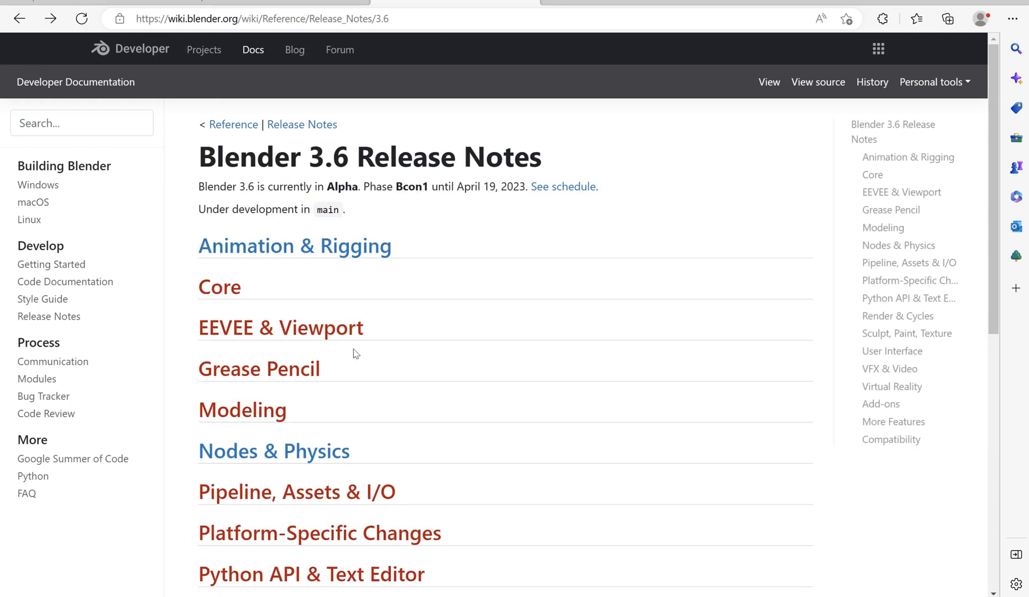
left_click(229, 452)
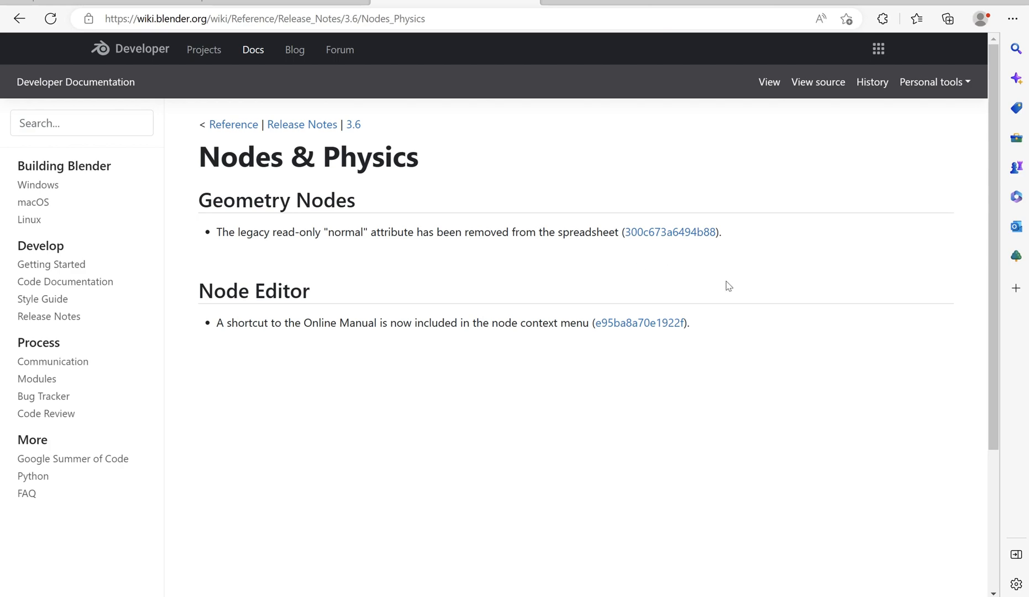
key("alt+Left")
scroll(551, 333, "down", 8)
scroll(483, 340, "up", 4)
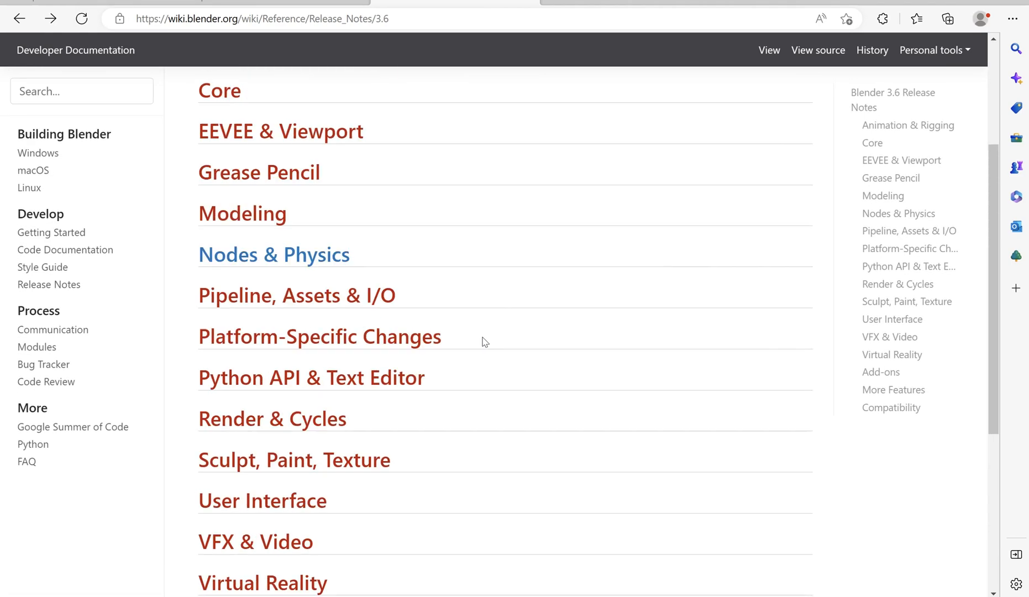
scroll(484, 340, "up", 1)
left_click(351, 323)
key("alt+Left")
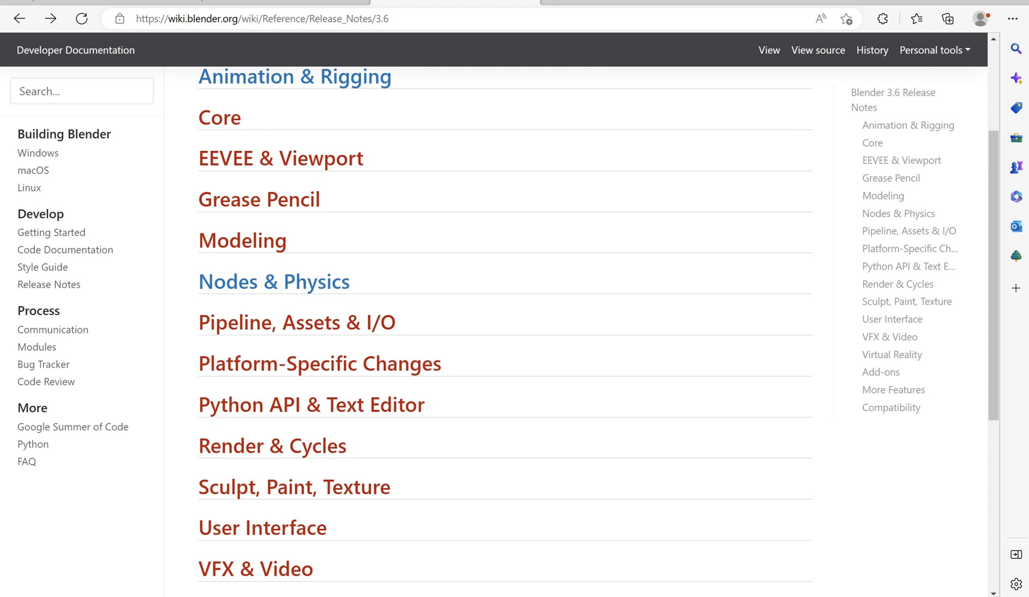
Switch to the other Blender window with the mech scene and examine the model from the side and front
left_click(554, 541)
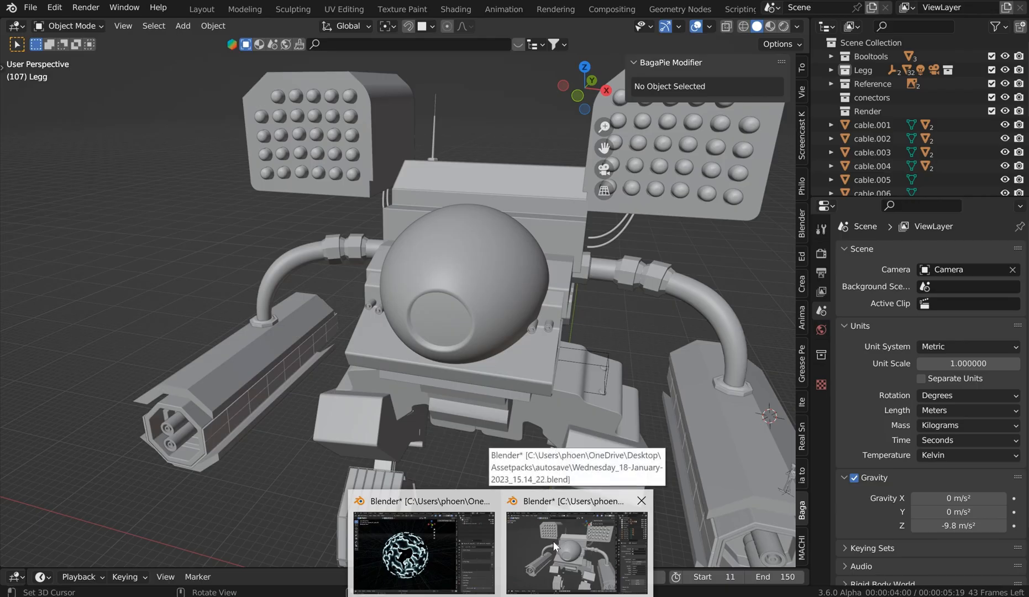
middle_click_drag(541, 355, 488, 334)
scroll(488, 335, "up", 2)
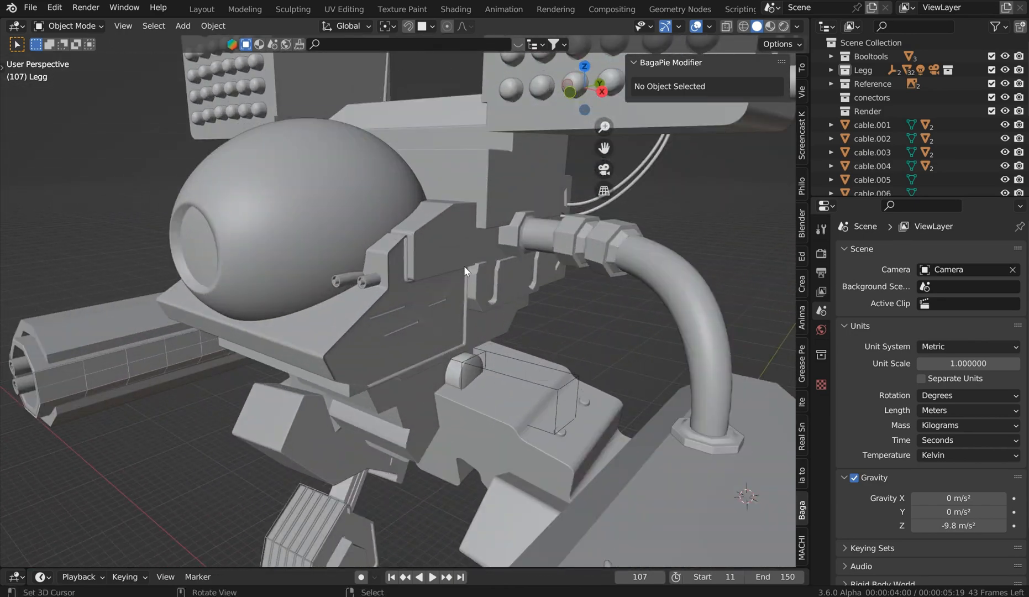
scroll(463, 266, "down", 2)
middle_click_drag(463, 266, 468, 372)
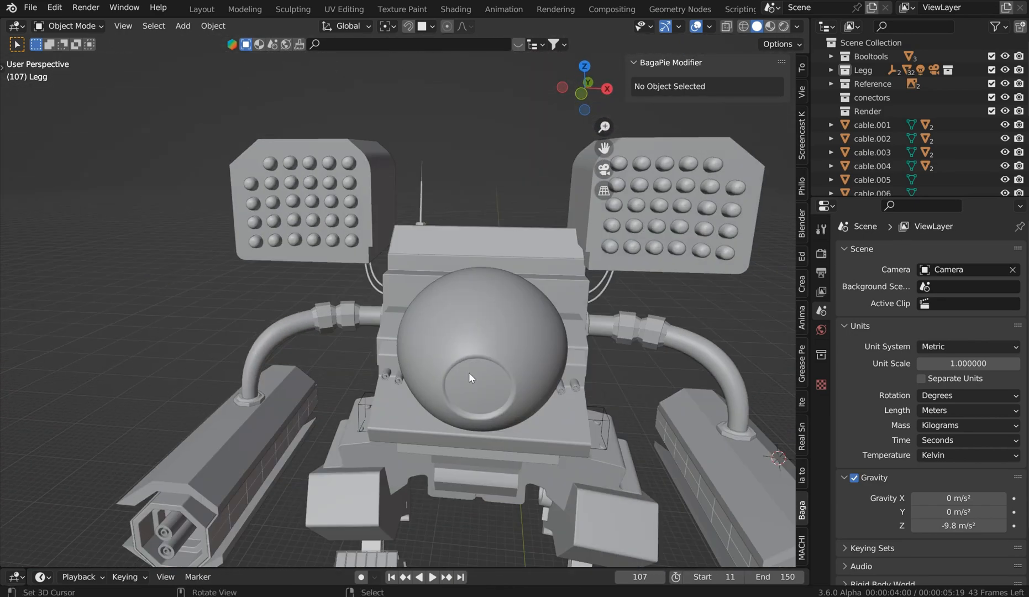
Enlarge the timeline area below the viewport and change it to the Geometry Node Editor
left_click_drag(466, 569, 325, 389)
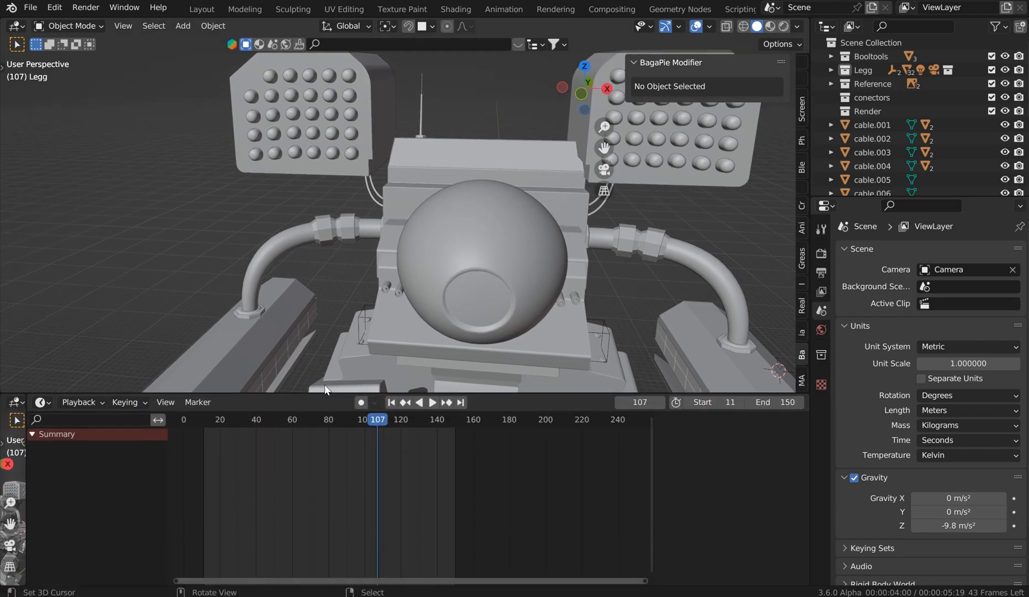
left_click(46, 401)
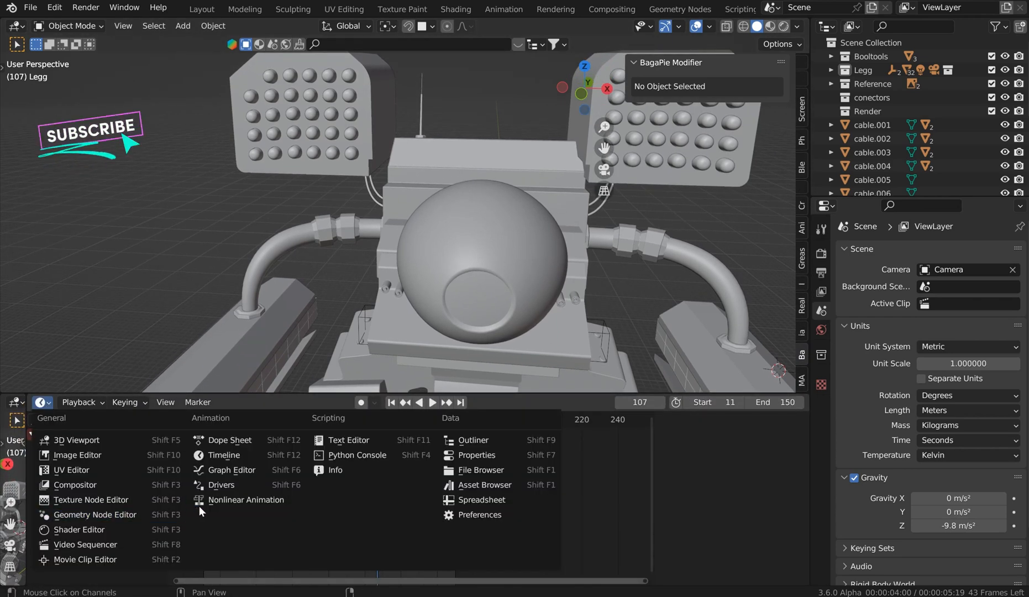
left_click(95, 514)
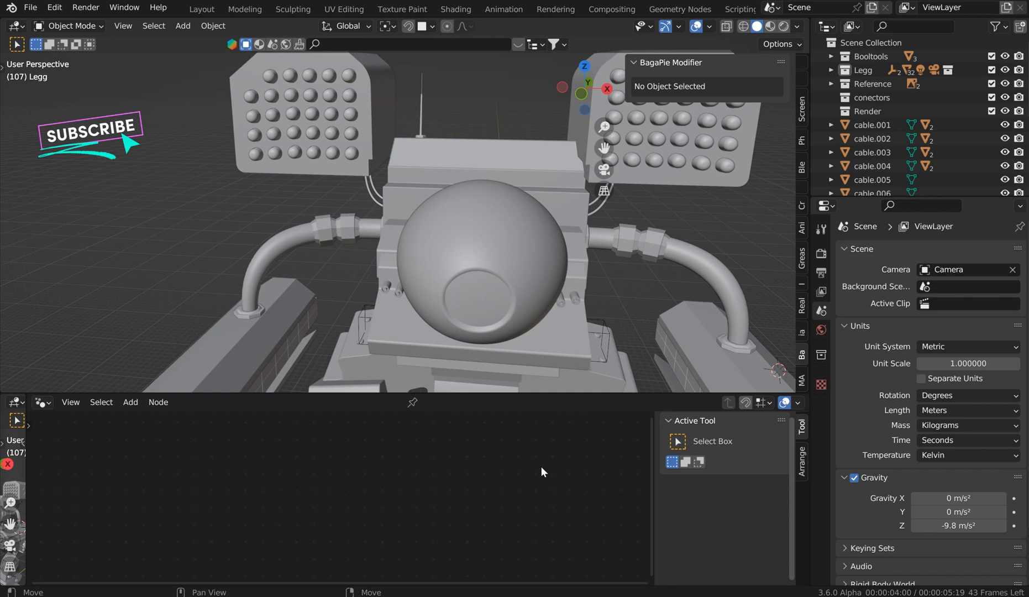
Hide the node editor's sidebar and create a new geometry node tree on the mech's central sphere
key("n")
left_click(478, 297)
left_click(388, 402)
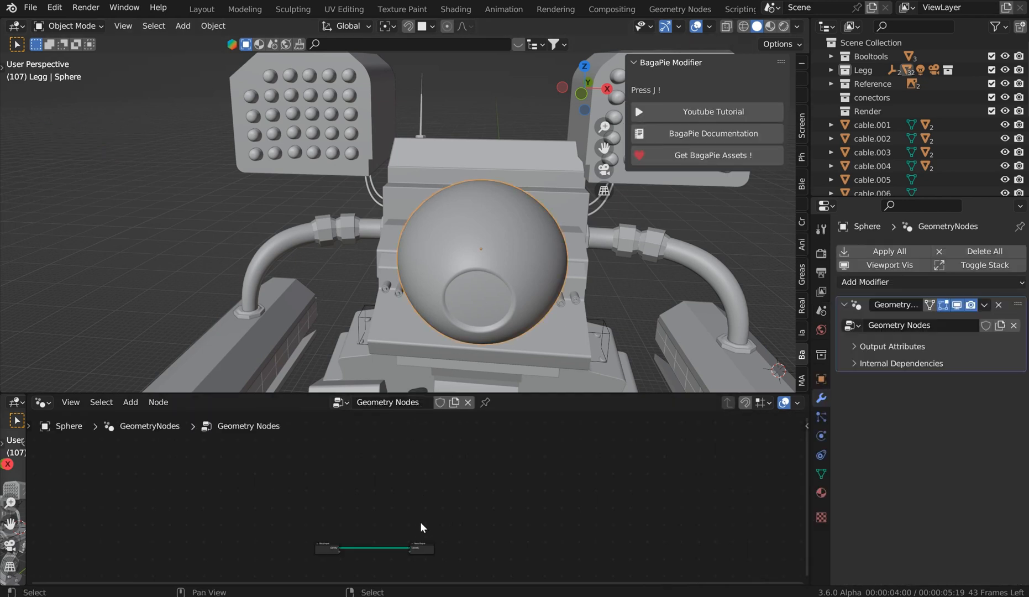
middle_click_drag(417, 515, 508, 441)
scroll(492, 453, "up", 5)
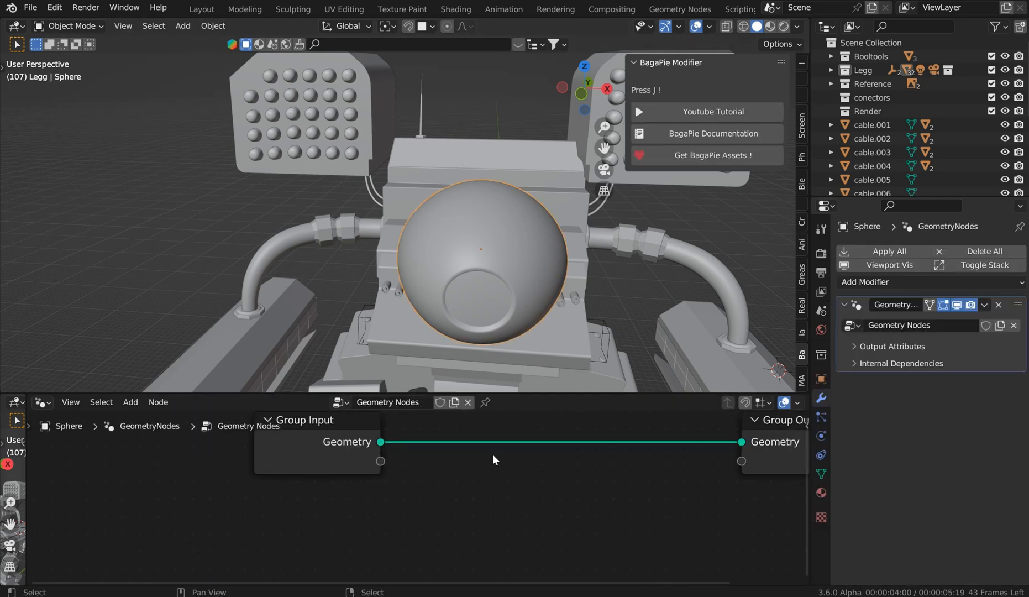
middle_click_drag(324, 513, 193, 534)
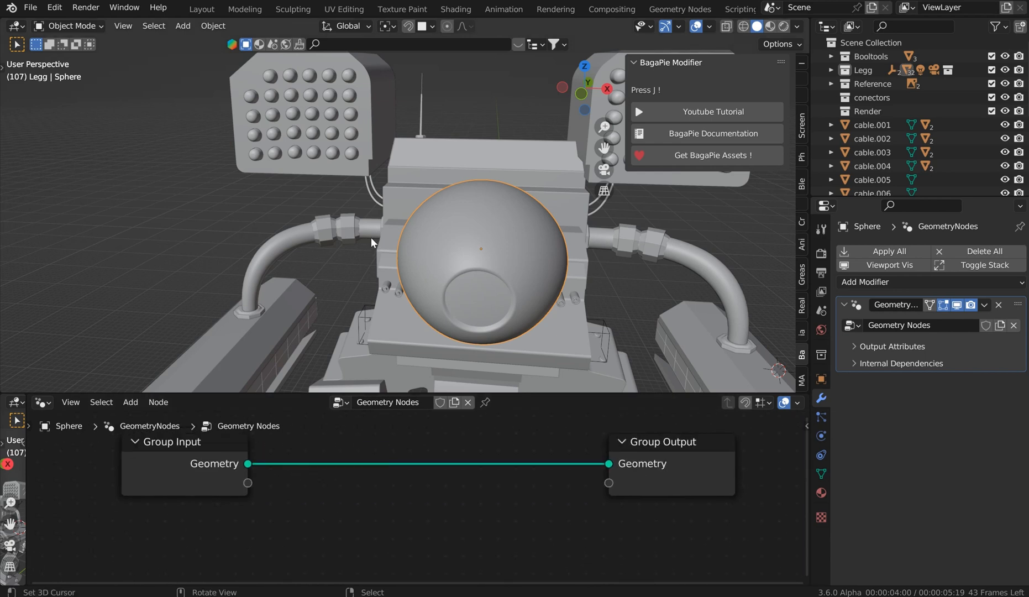
scroll(371, 238, "down", 3)
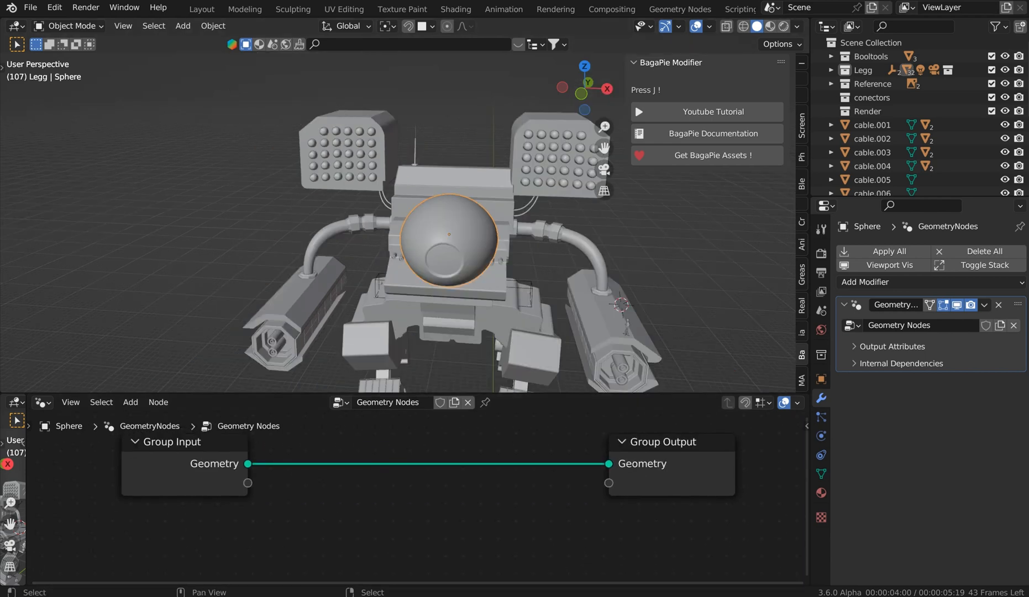
Switch back to the Blender window with the glowing damaged sphere and inspect it from different angles
mouse_move(501, 596)
left_click(424, 549)
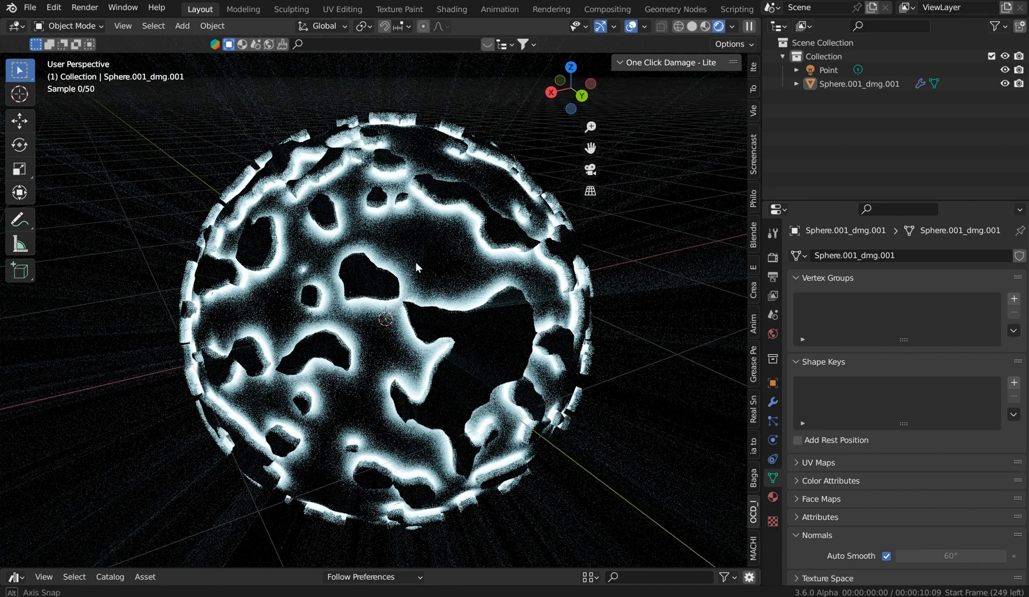
middle_click_drag(415, 262, 405, 253)
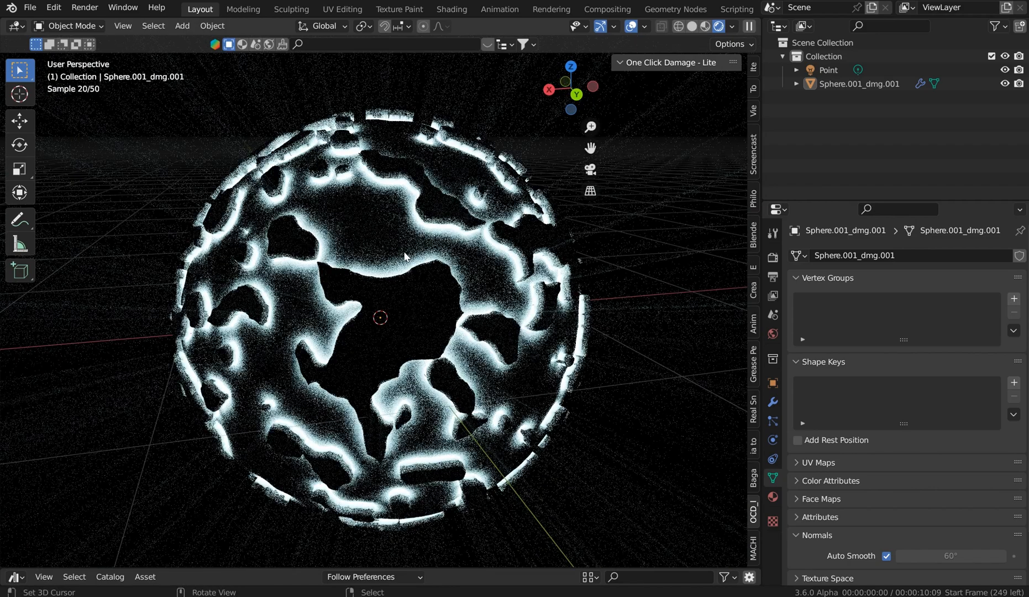
middle_click_drag(375, 247, 387, 125)
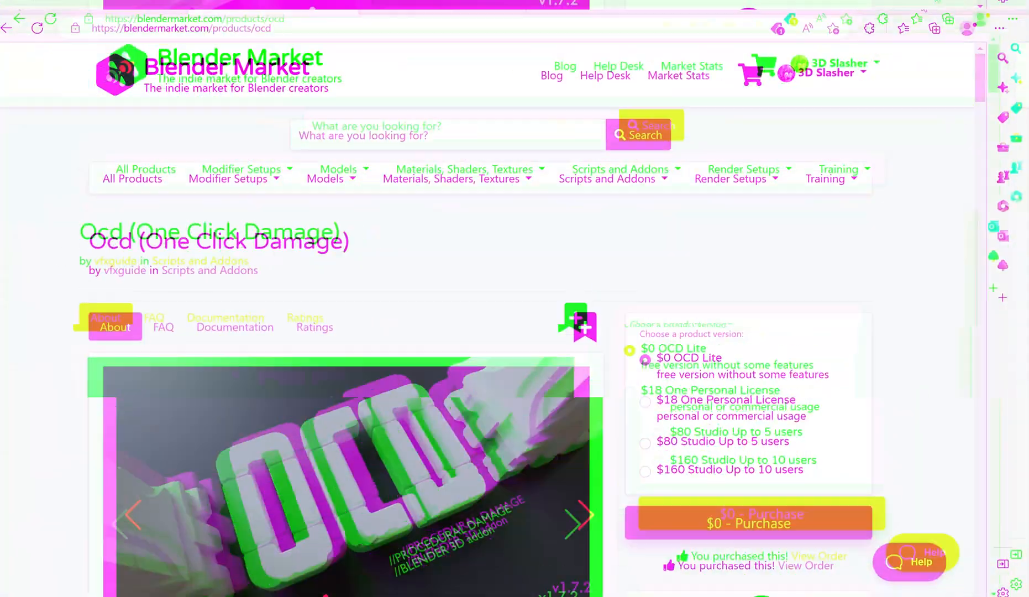
Review the Ocd (One Click Damage) product page on Blender Market, including its versions and description
scroll(914, 177, "down", 3)
scroll(902, 188, "up", 3)
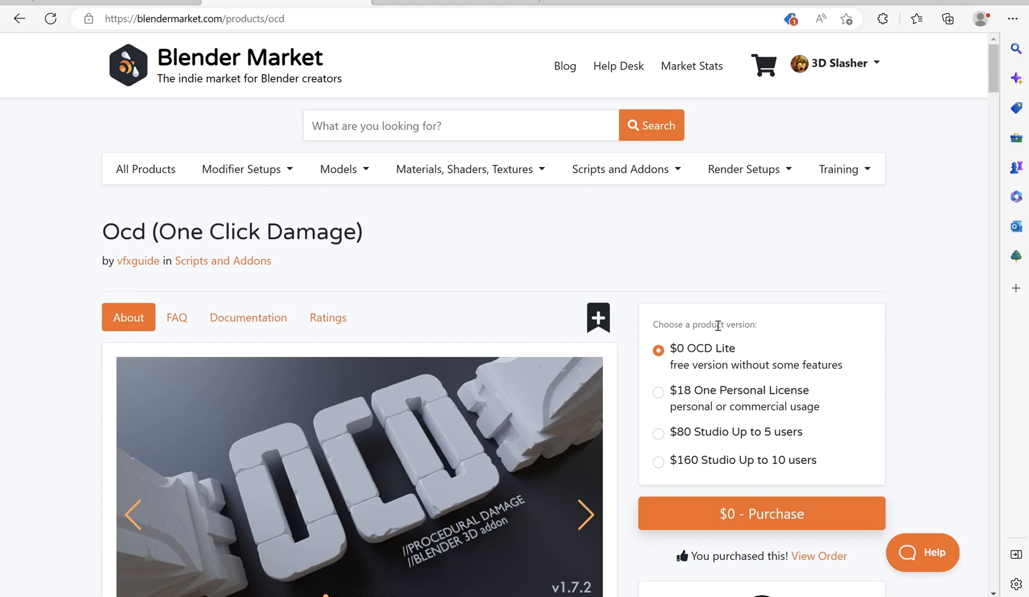
scroll(851, 309, "down", 3)
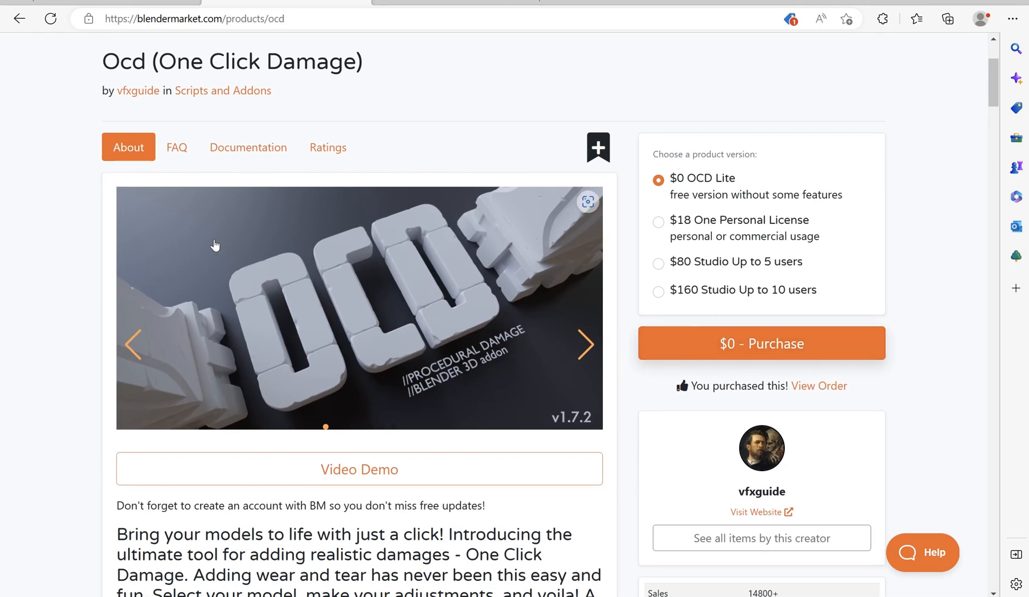
scroll(624, 400, "up", 3)
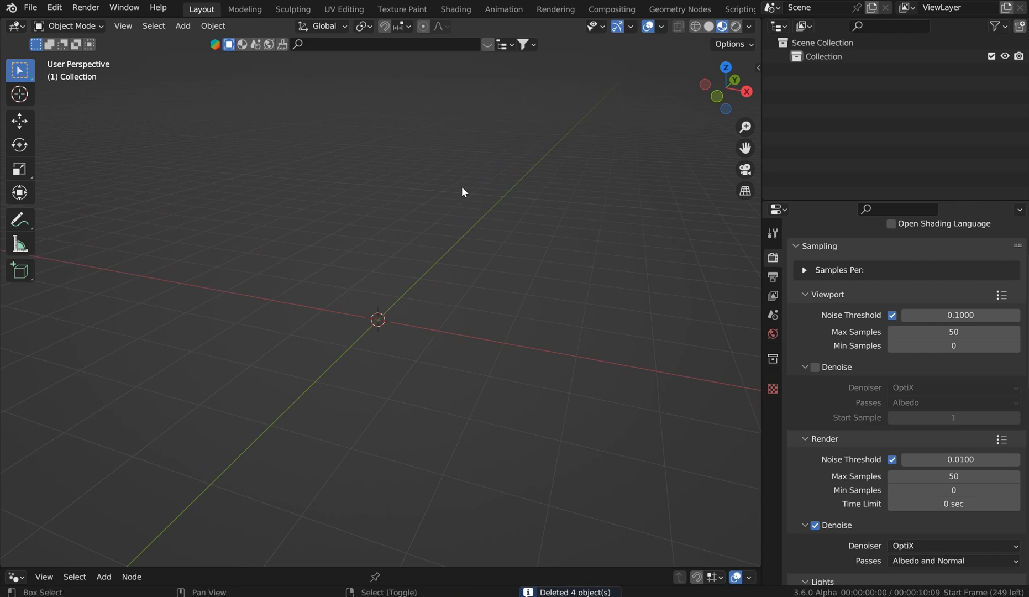
Add a UV sphere at the world origin and display the viewport in solid shading
key("shift+a")
mouse_move(461, 186)
left_click(536, 245)
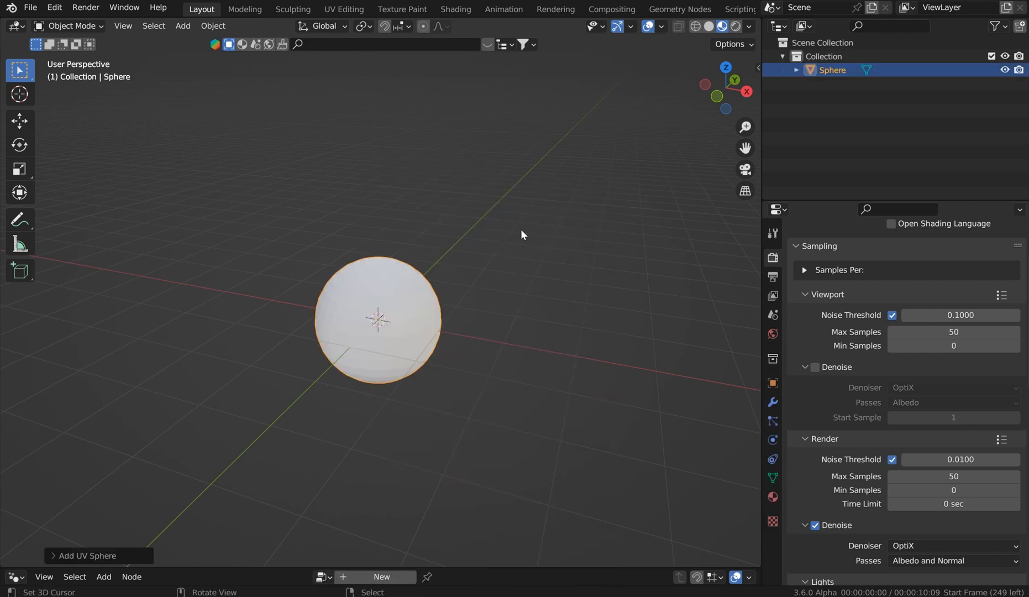
left_click(708, 26)
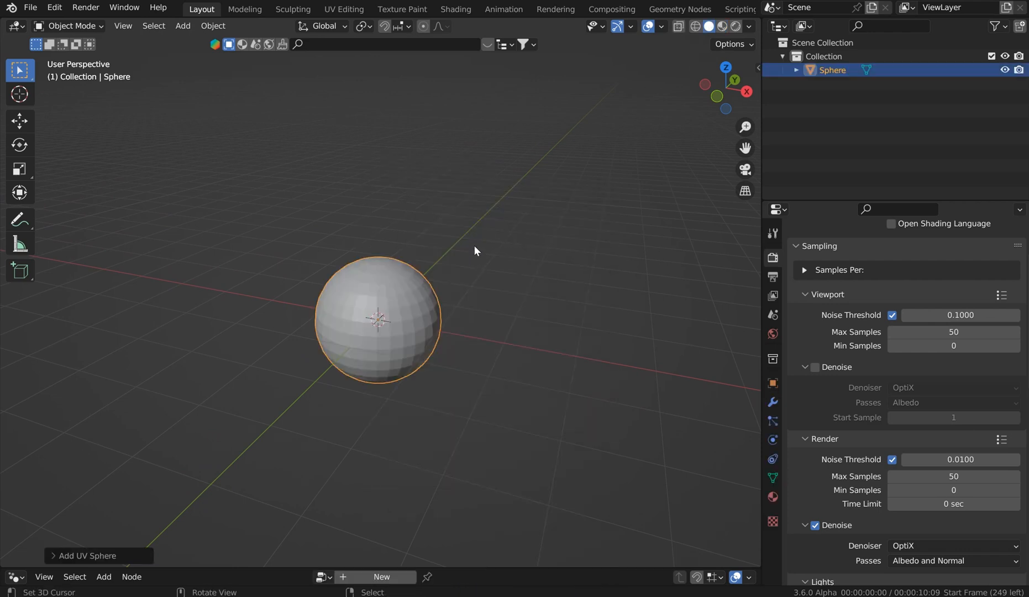
Set the new UV sphere's segments to 64 and collapse its creation settings
scroll(475, 252, "up", 3)
left_click(53, 556)
left_click(180, 407)
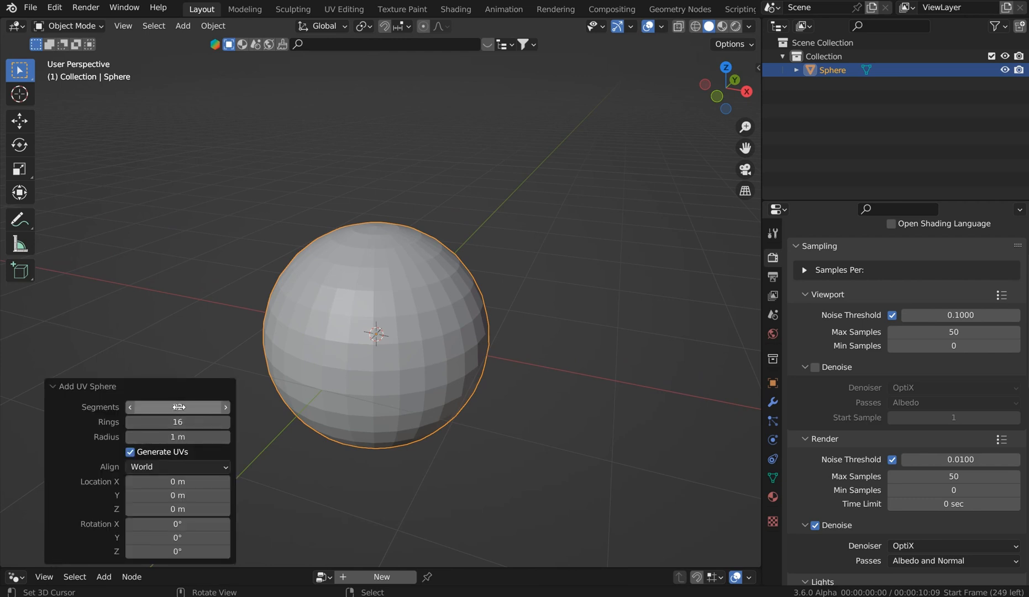
type("64")
key("Return")
left_click(58, 387)
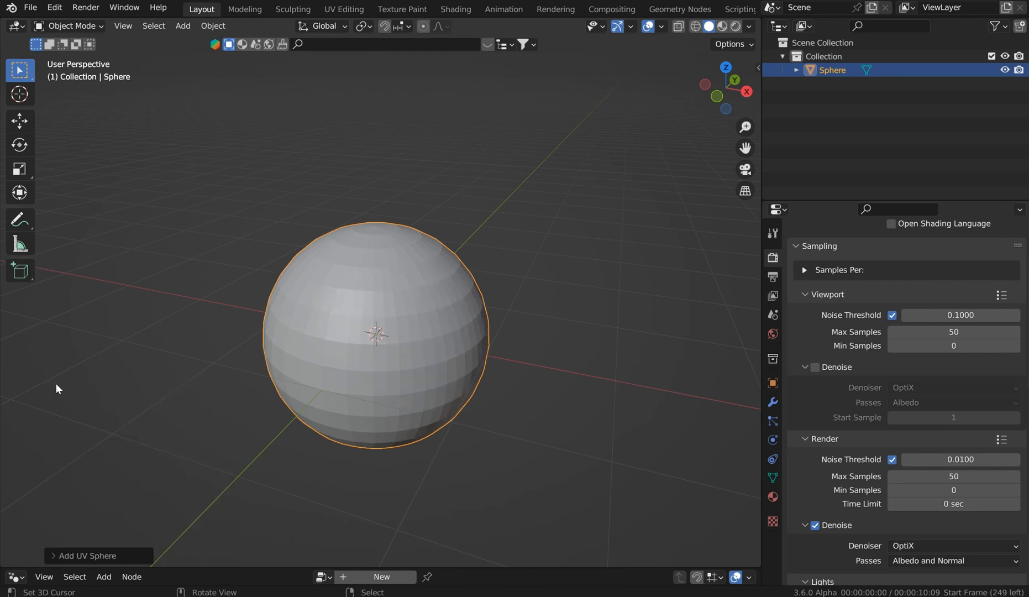
Show the One Click Damage - Lite panel beside the sphere and open the Quick Favorites list
left_click(393, 304)
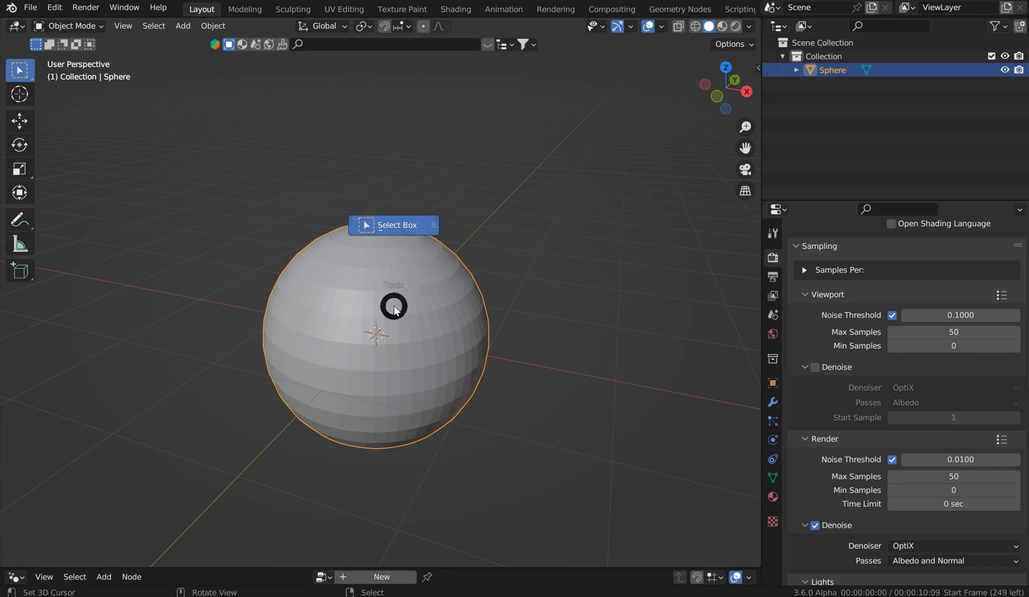
left_click(433, 265)
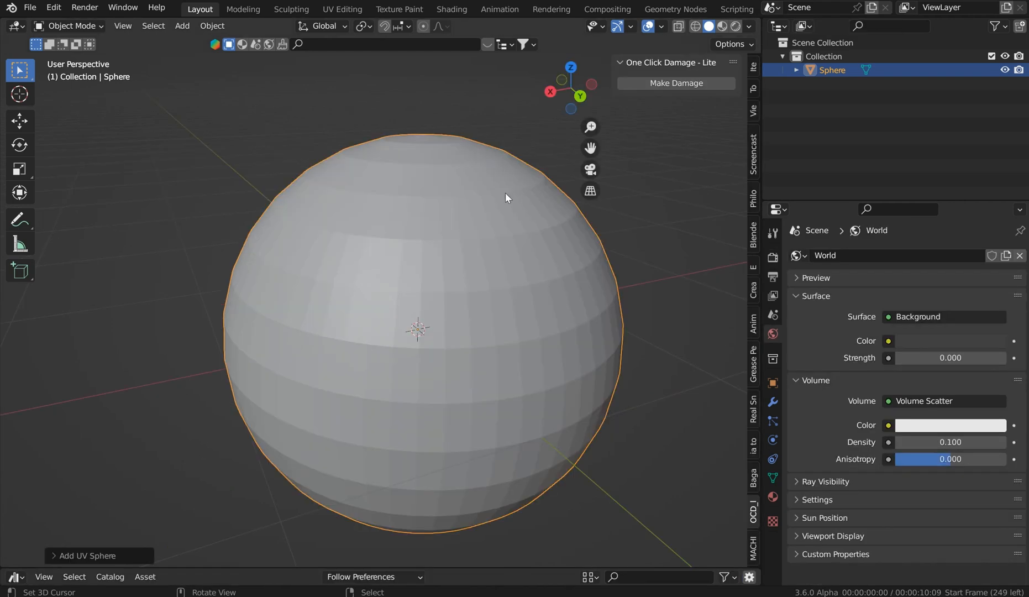
mouse_move(489, 233)
middle_mouse_down()
mouse_move(496, 242)
mouse_move(477, 232)
middle_mouse_up()
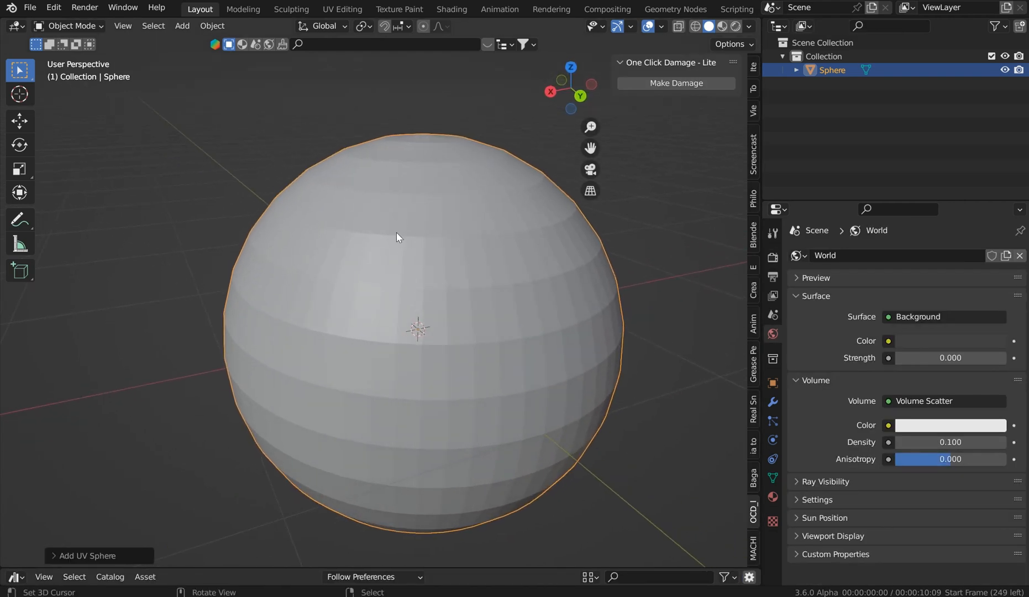
key("q")
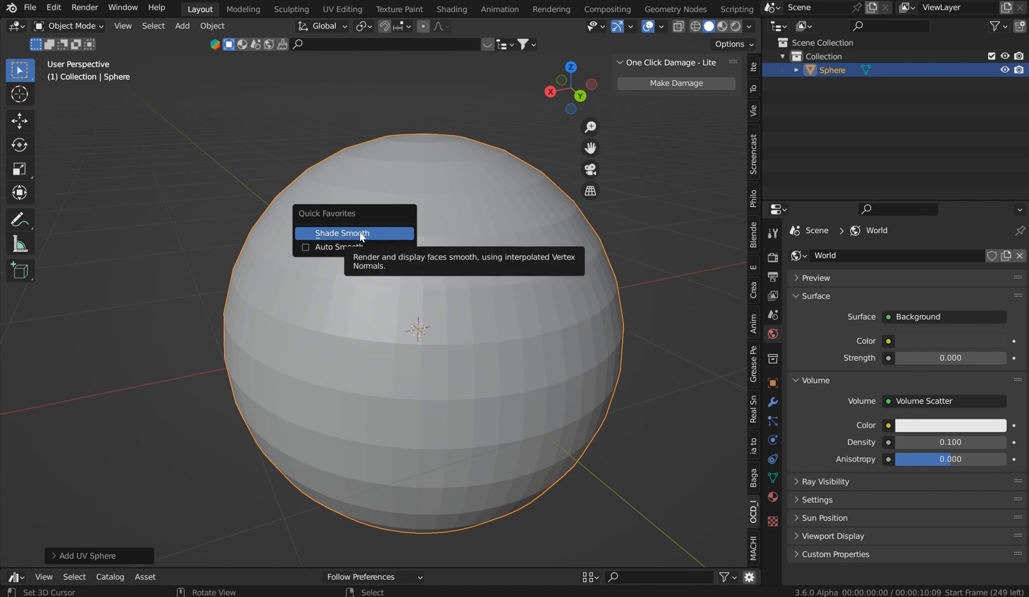
Open the keymap preferences and widen the preferences window
left_click(30, 7)
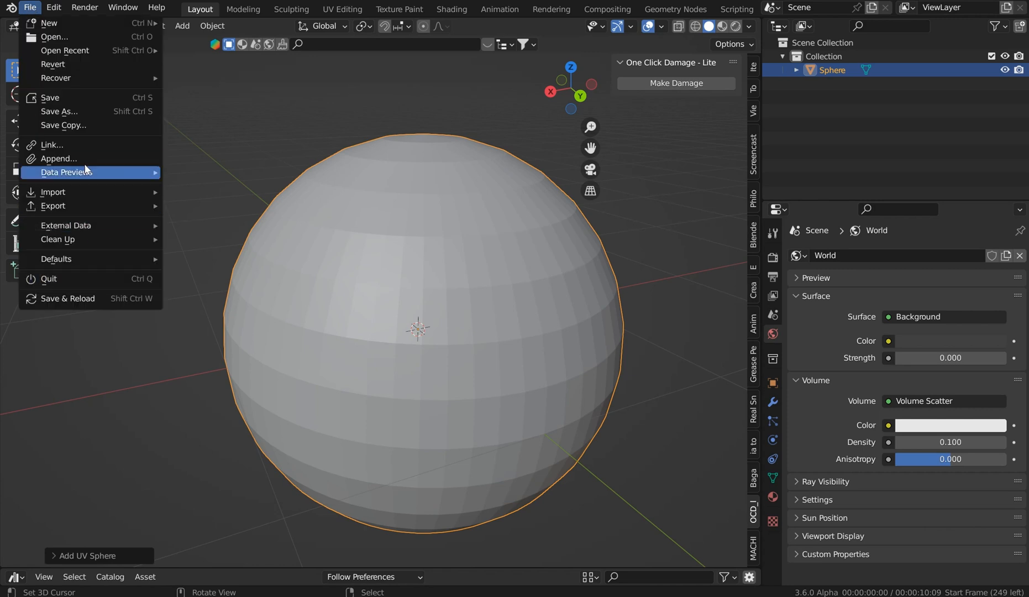
mouse_move(54, 8)
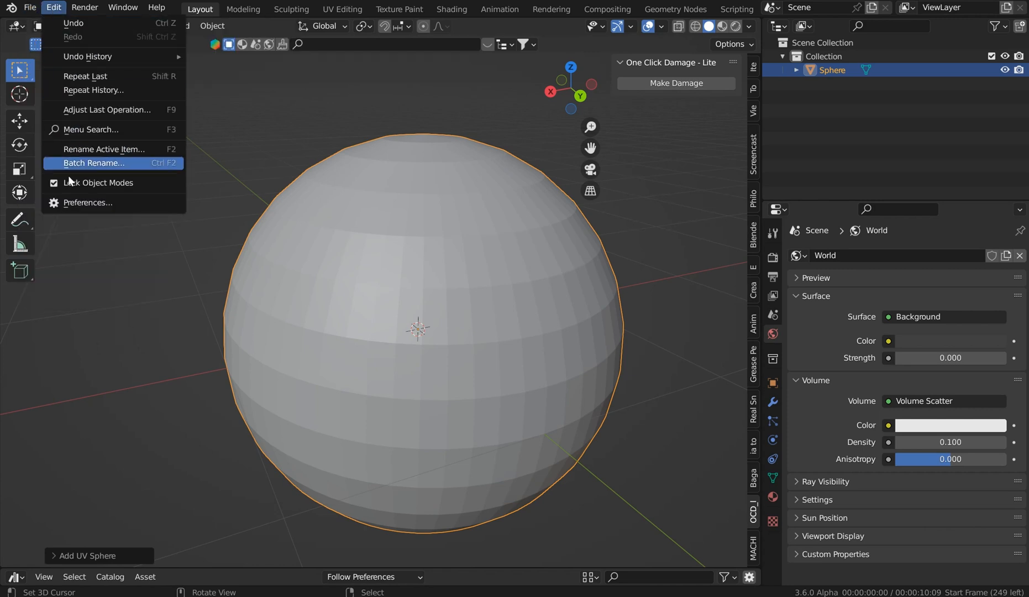
left_click(77, 201)
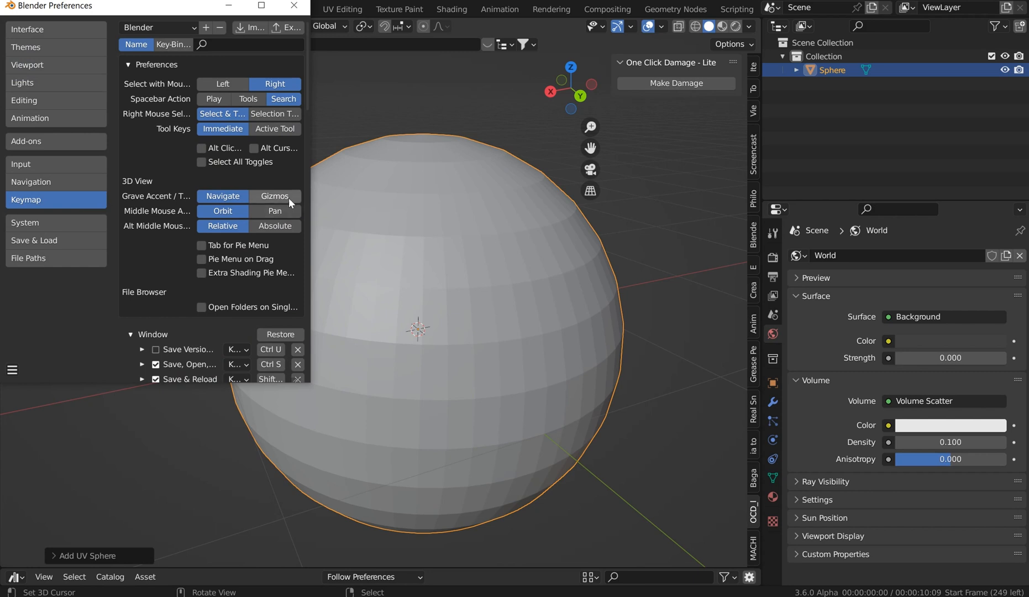
left_click_drag(311, 192, 541, 221)
scroll(133, 242, "down", 3)
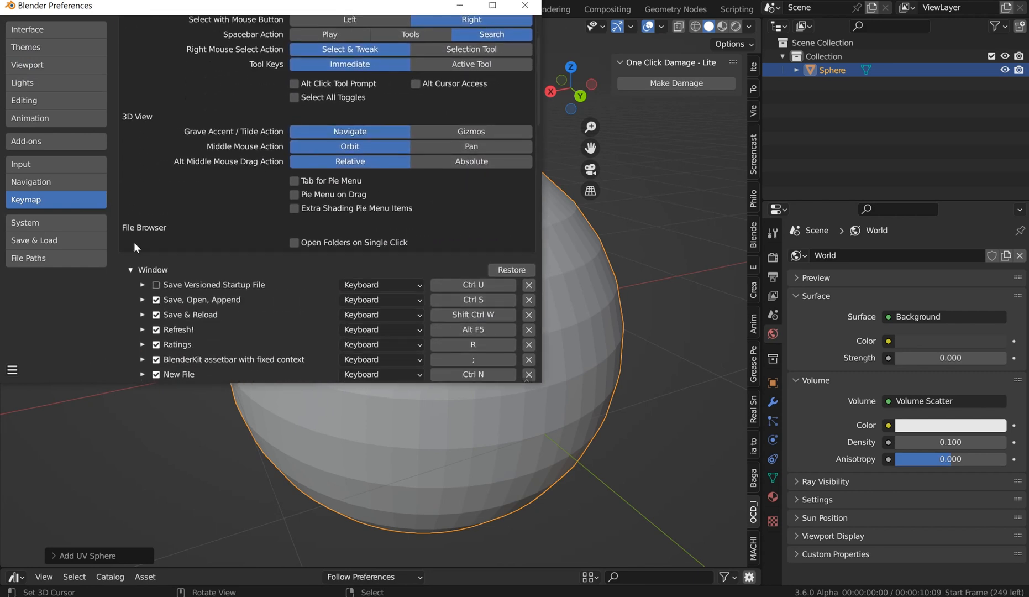
Find Quick Favorites in the Window keymap section and set its map type to Mouse with the Button4 Mouse binding
left_click(131, 269)
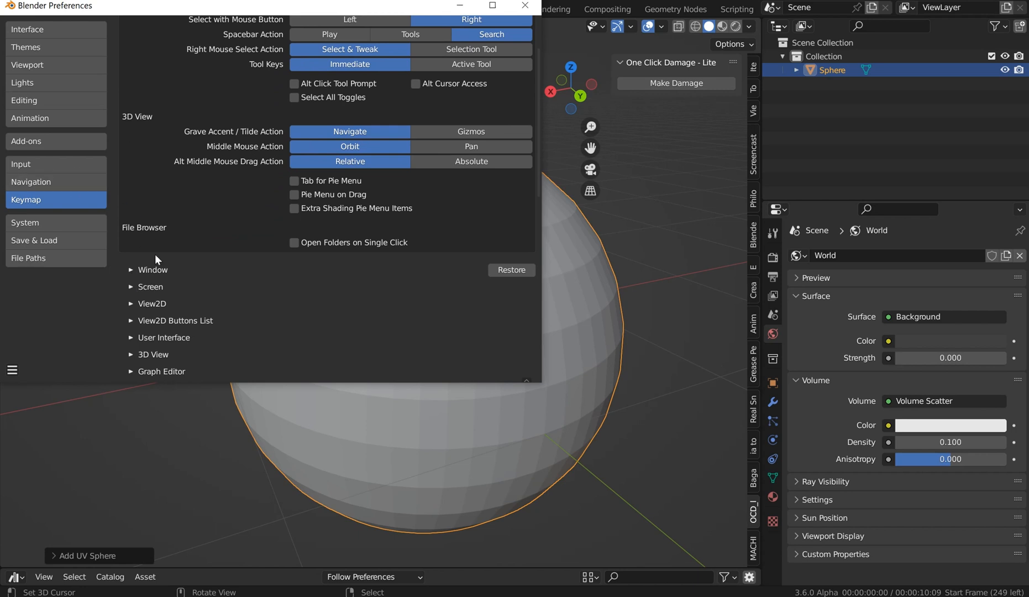
left_click(130, 270)
scroll(276, 276, "down", 8)
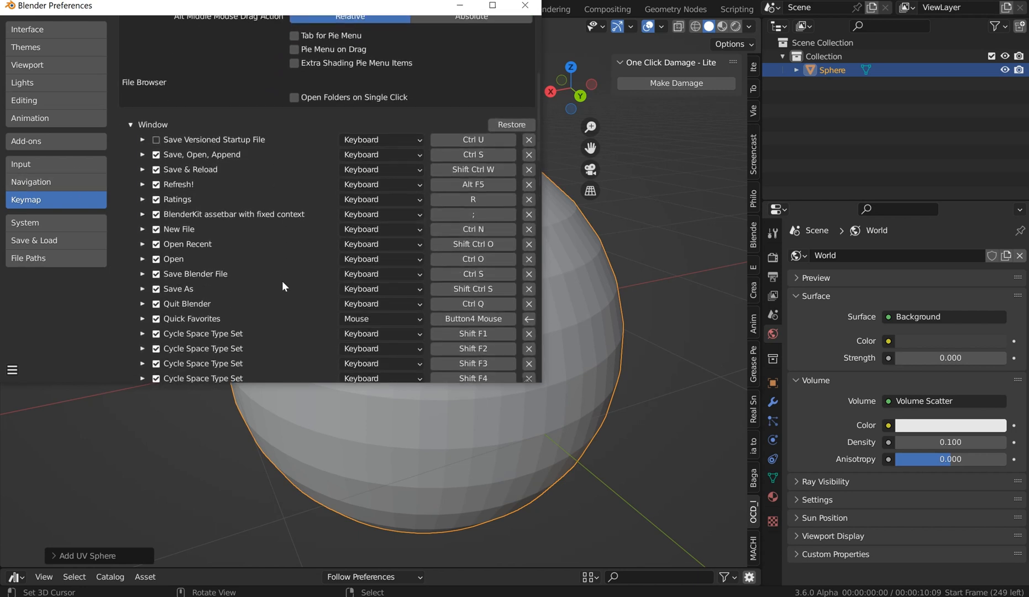
scroll(282, 286, "down", 7)
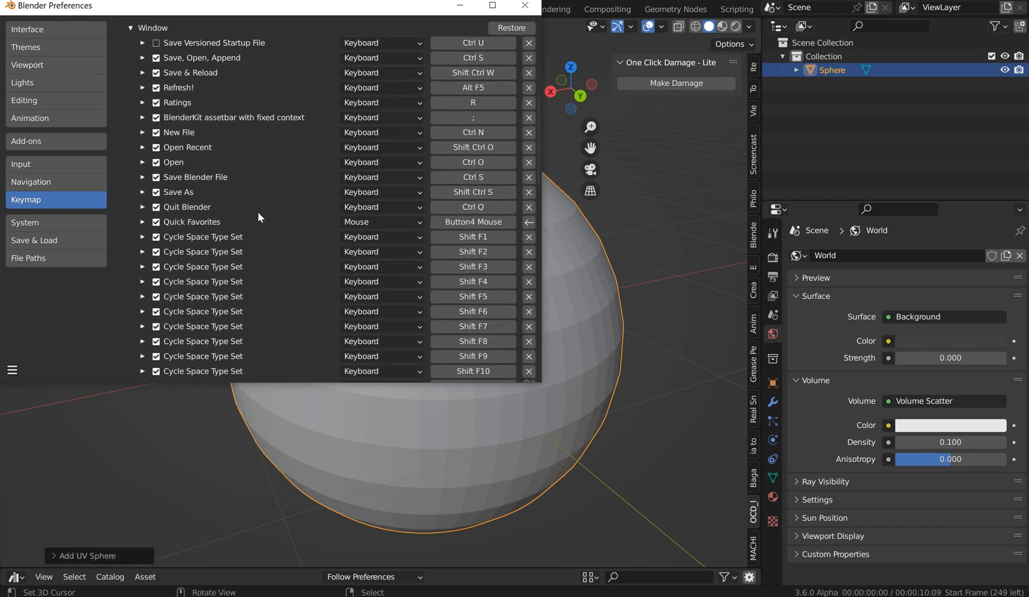
scroll(258, 213, "down", 1)
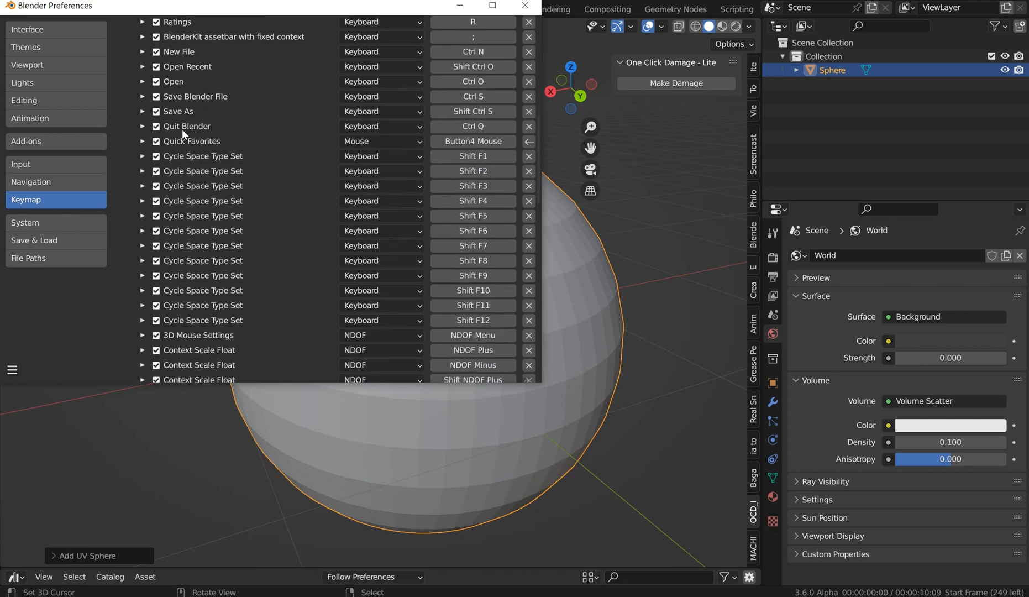
left_click(390, 139)
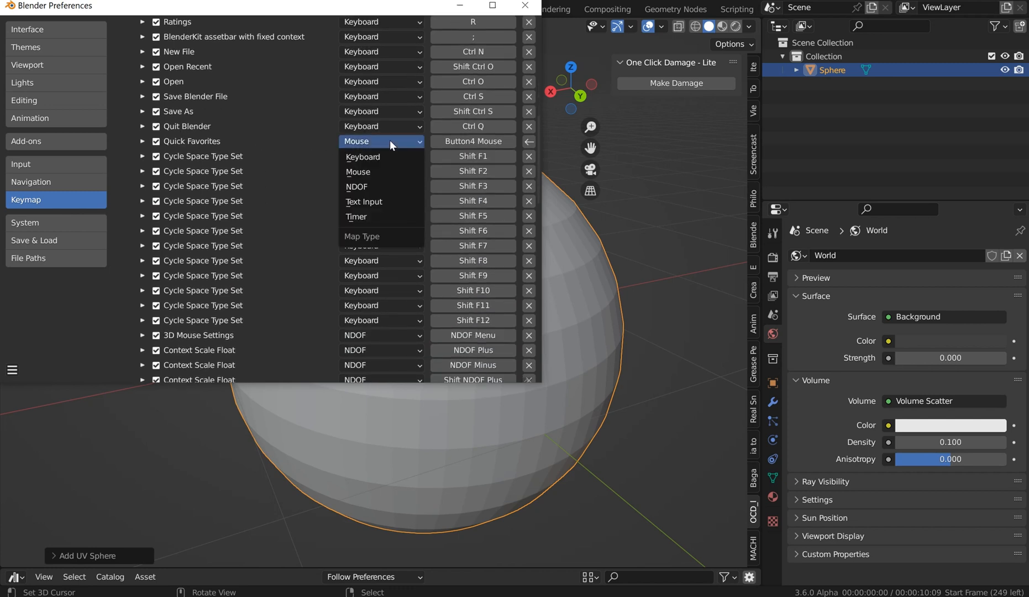
left_click(379, 172)
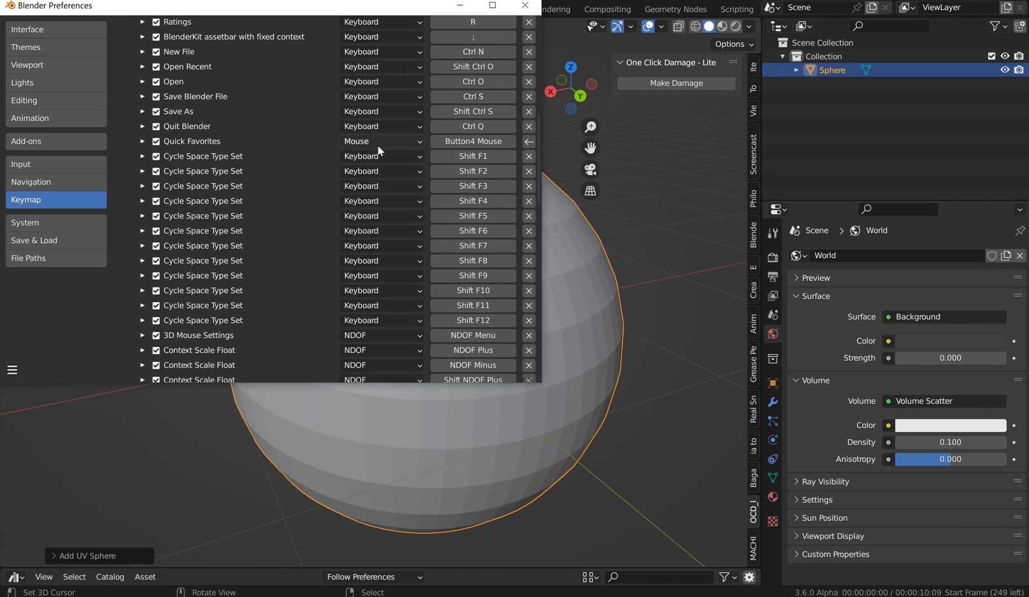
left_click(481, 139)
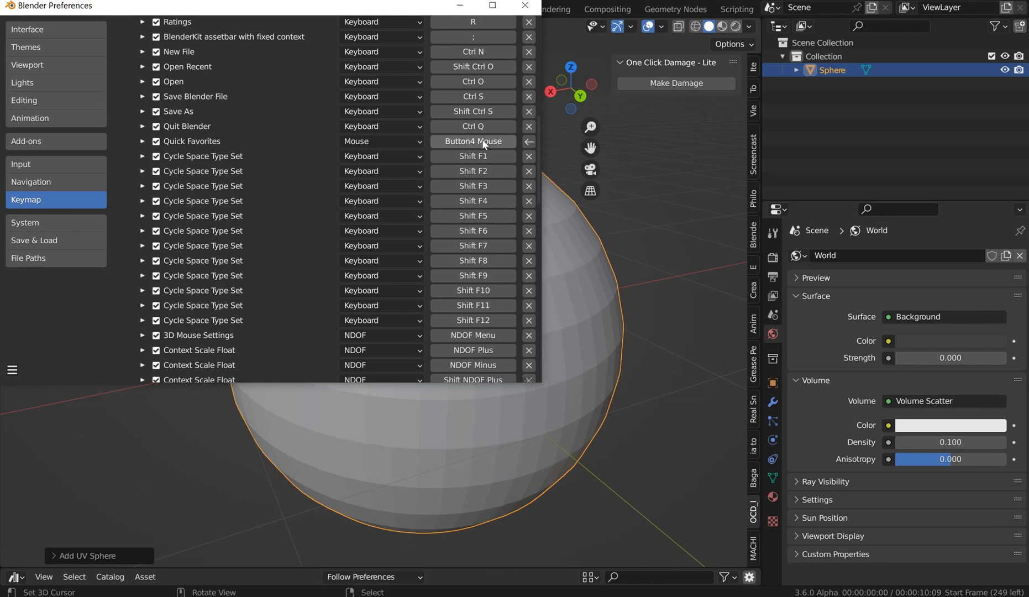
Save the preferences and close the preferences window
left_click(13, 372)
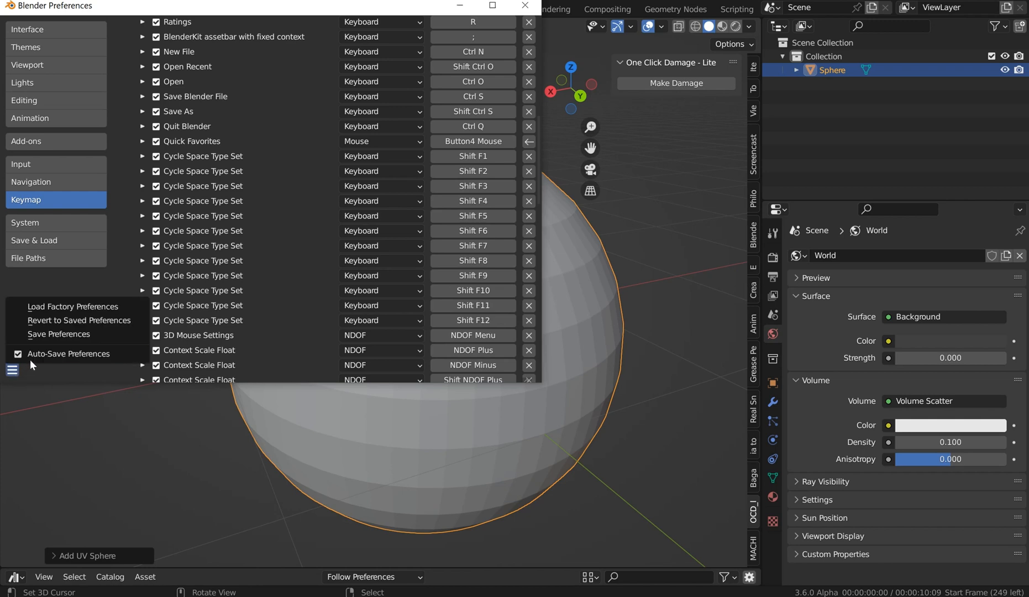
left_click(61, 334)
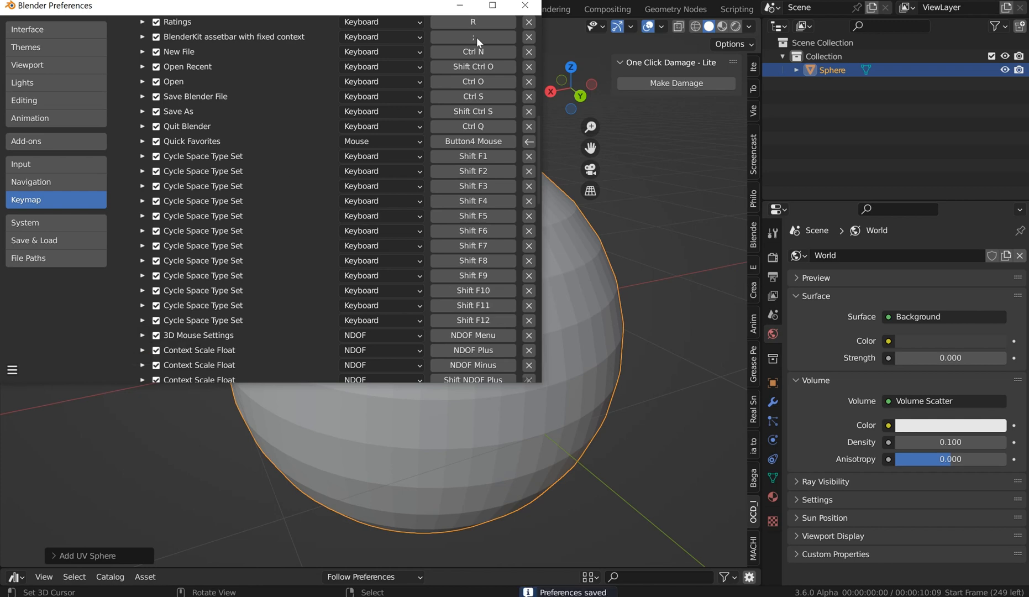
left_click(535, 8)
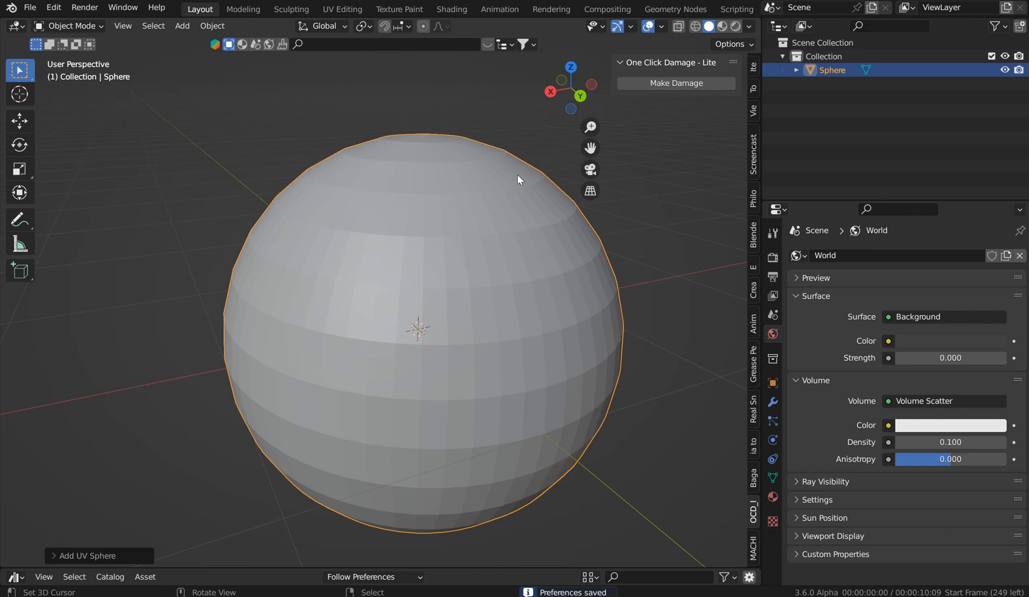
Shade the sphere smooth from the Quick Favorites
middle_click_drag(518, 176, 520, 204)
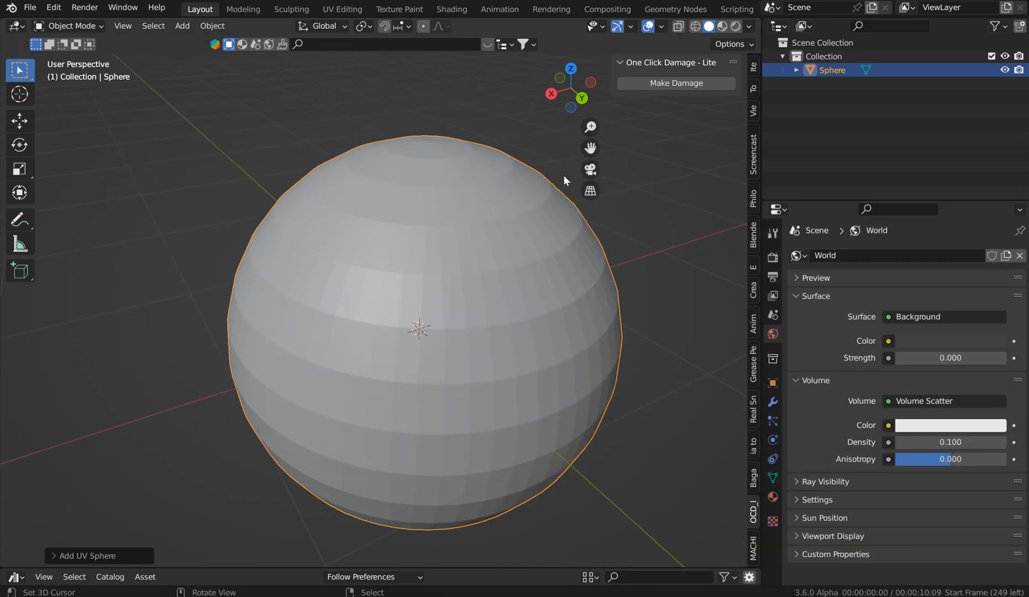
key("q")
left_click(475, 267)
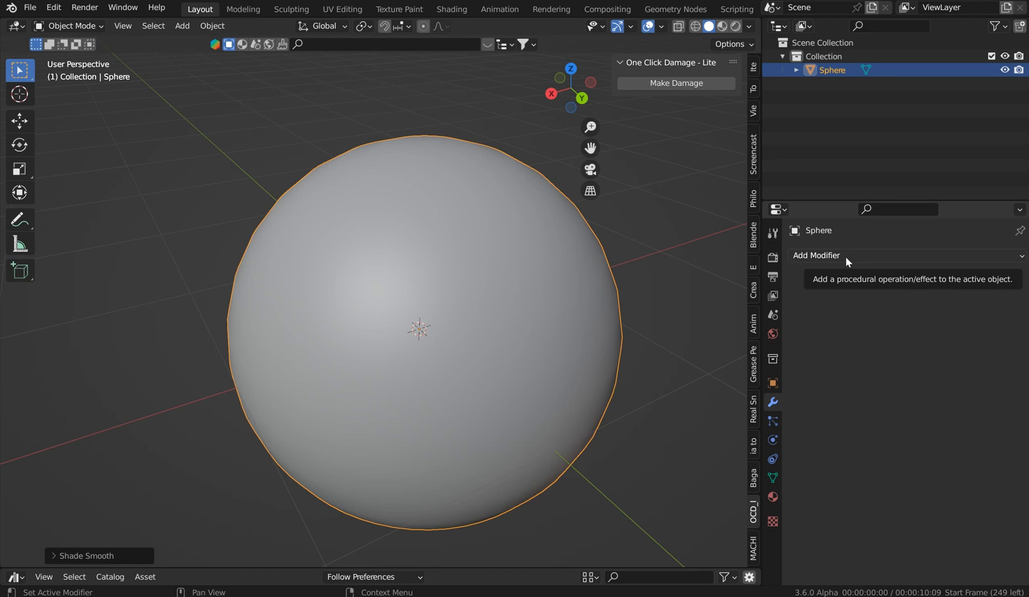
Add a Subdivision Surface modifier to the sphere, raise its viewport level and apply it
left_click(845, 256)
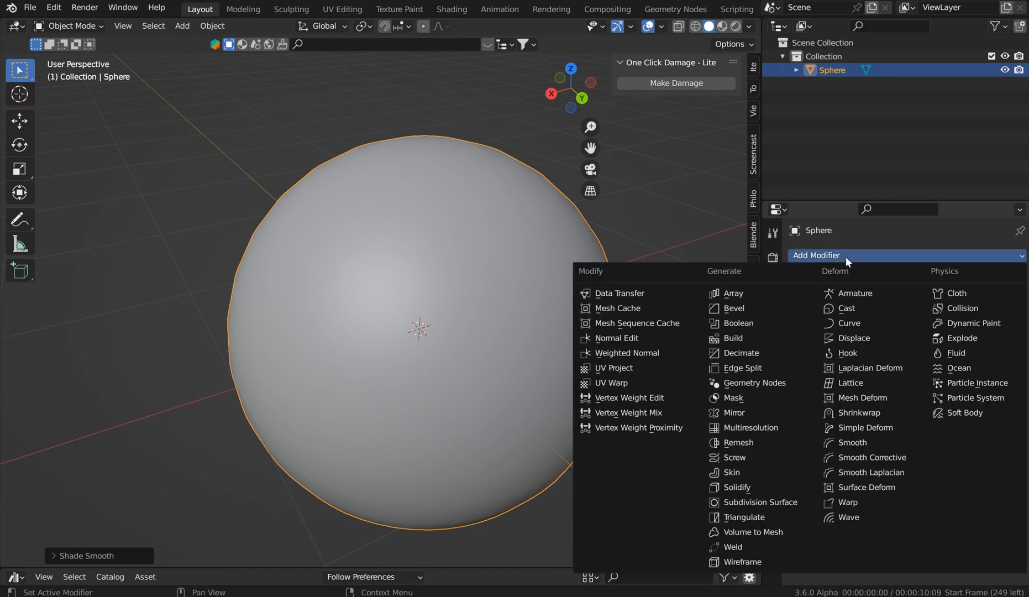
left_click(792, 501)
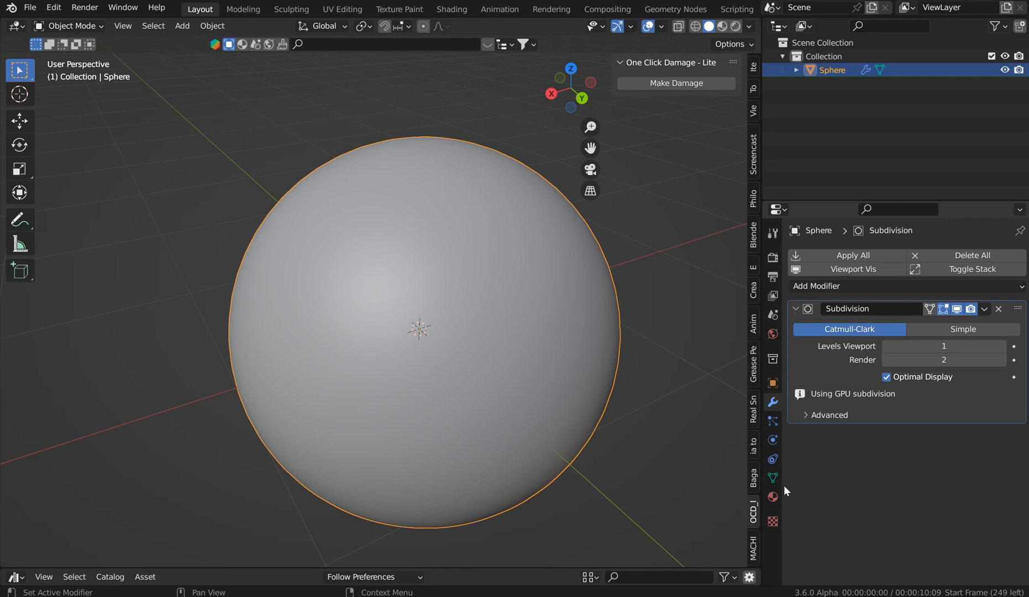
left_click(1001, 346)
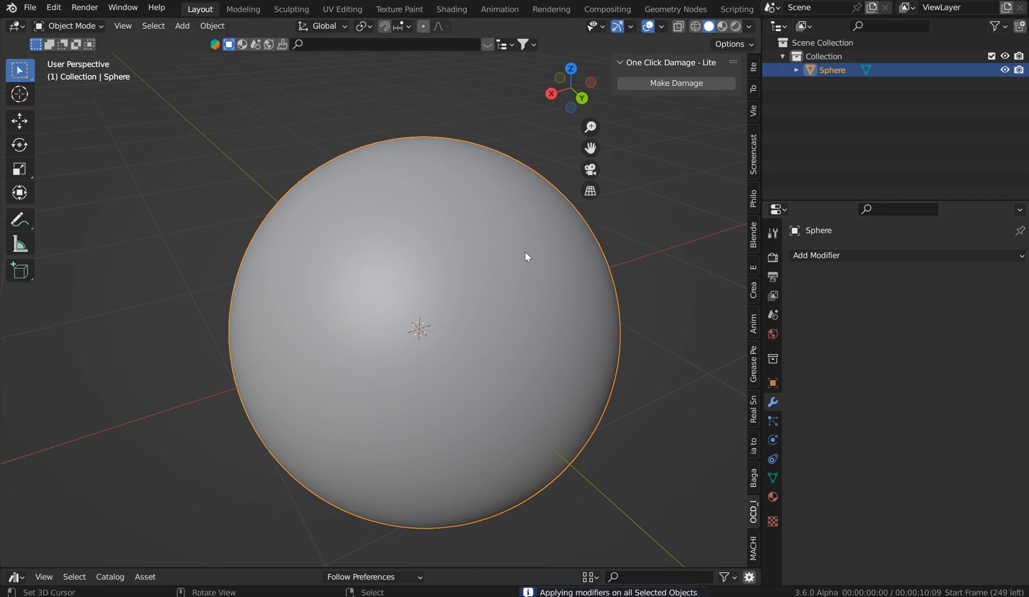
Inspect the sphere's subdivided mesh in Edit Mode and return to Object Mode
key("Tab")
middle_click_drag(484, 254, 371, 215)
key("2")
key("Tab")
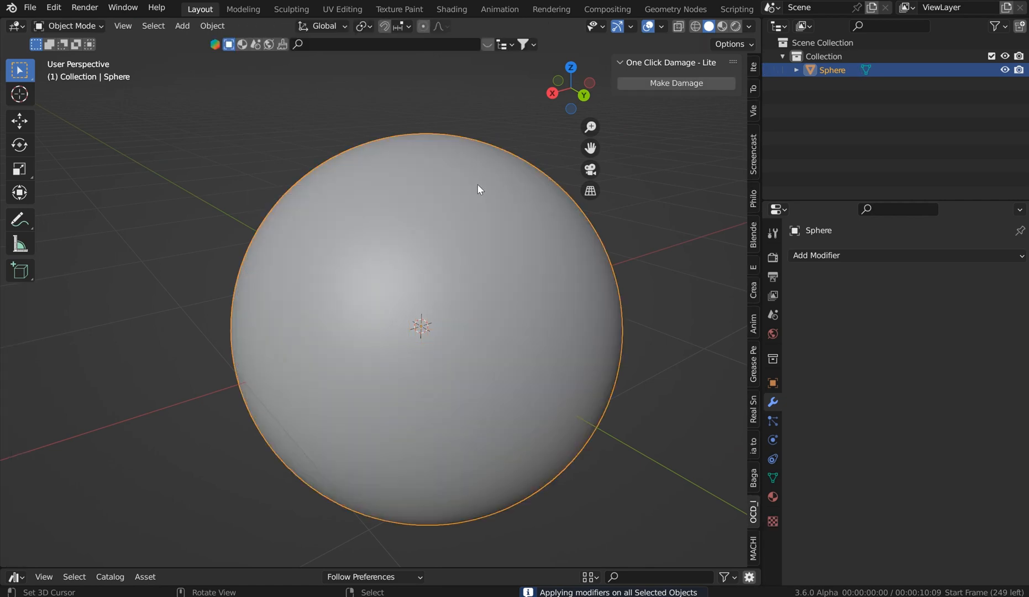
Open the add-ons preferences, widen the window and clear the OCD_Lite search filter
left_click(54, 7)
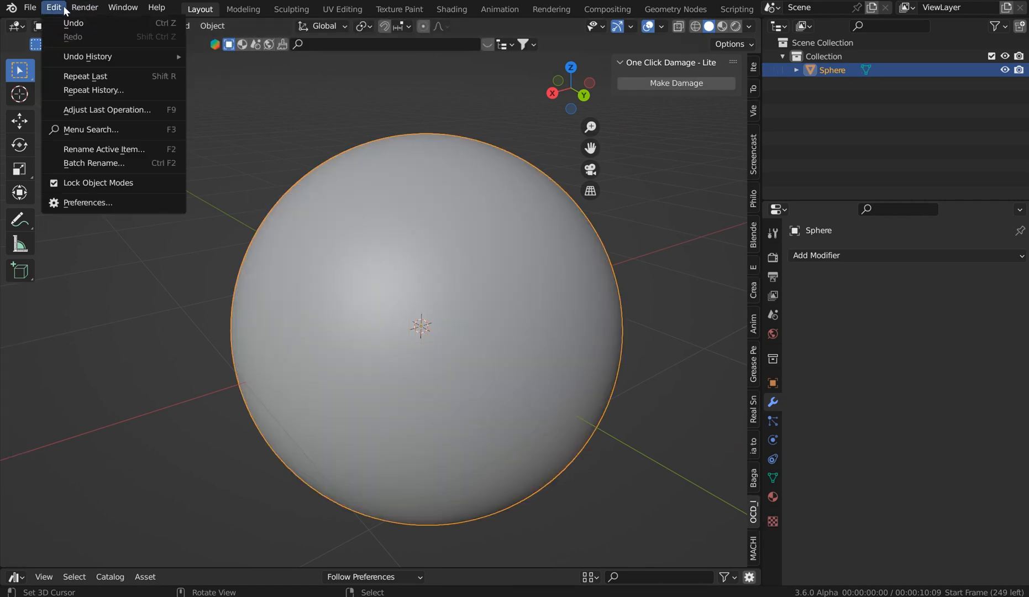
left_click(97, 201)
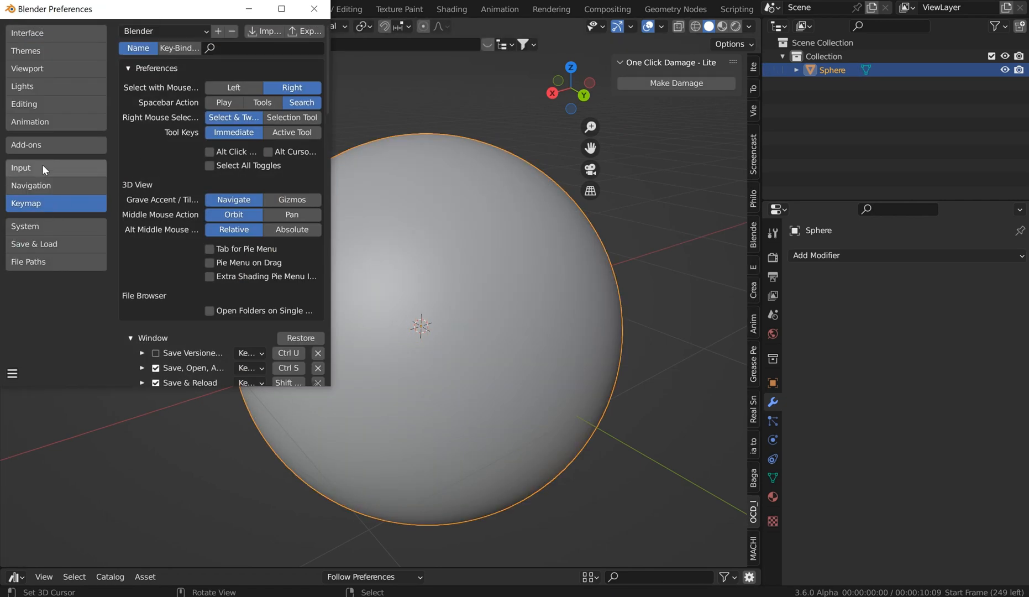
left_click(44, 145)
left_click_drag(331, 41, 504, 44)
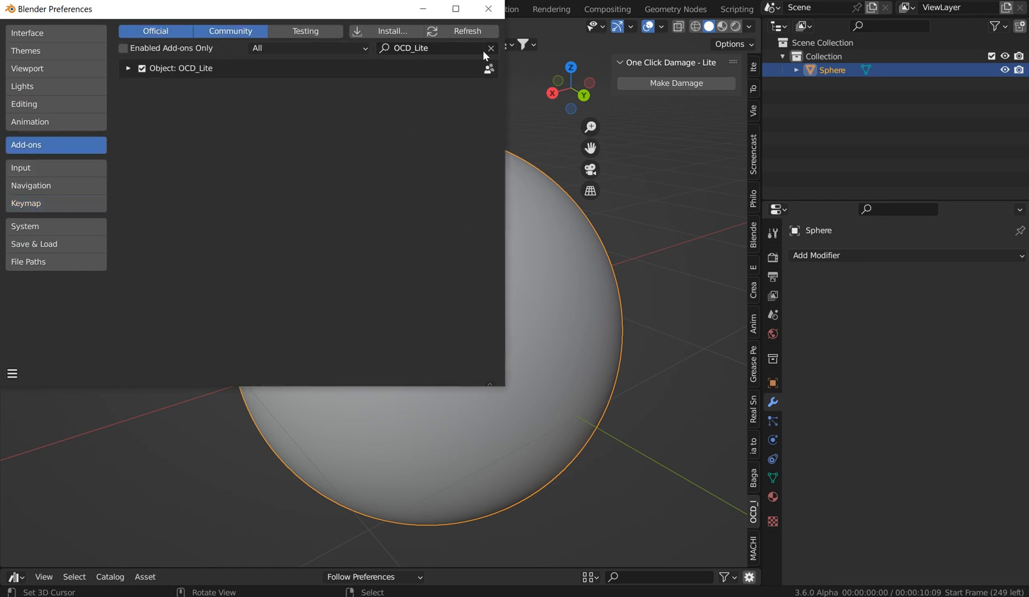
left_click(489, 49)
left_click(439, 47)
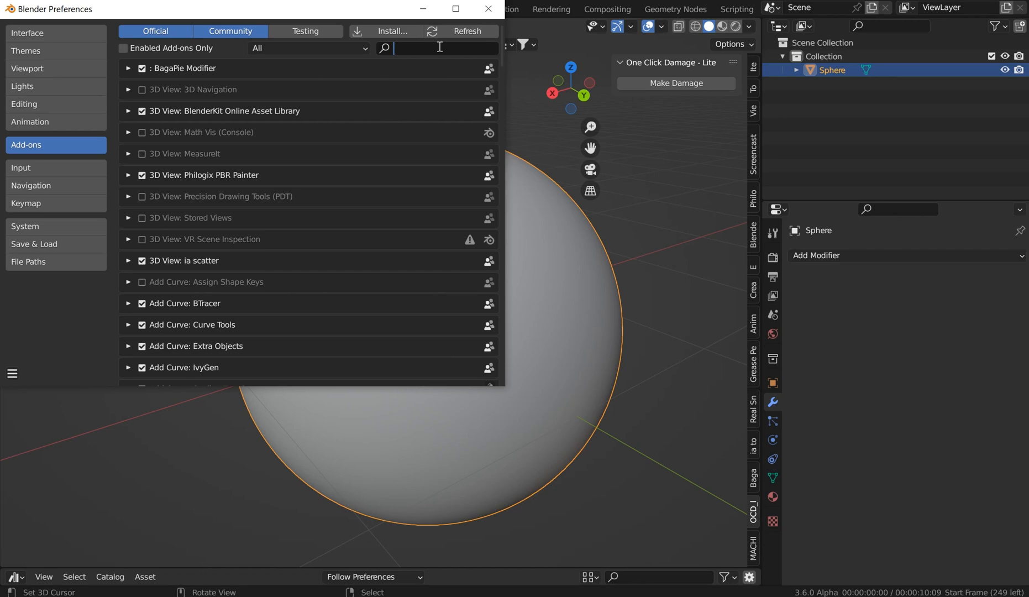
View the add-on installer's file browser with ocd_lite_1_3_fix.zip as the chosen file, and leave it without installing
left_click(392, 33)
left_click(391, 33)
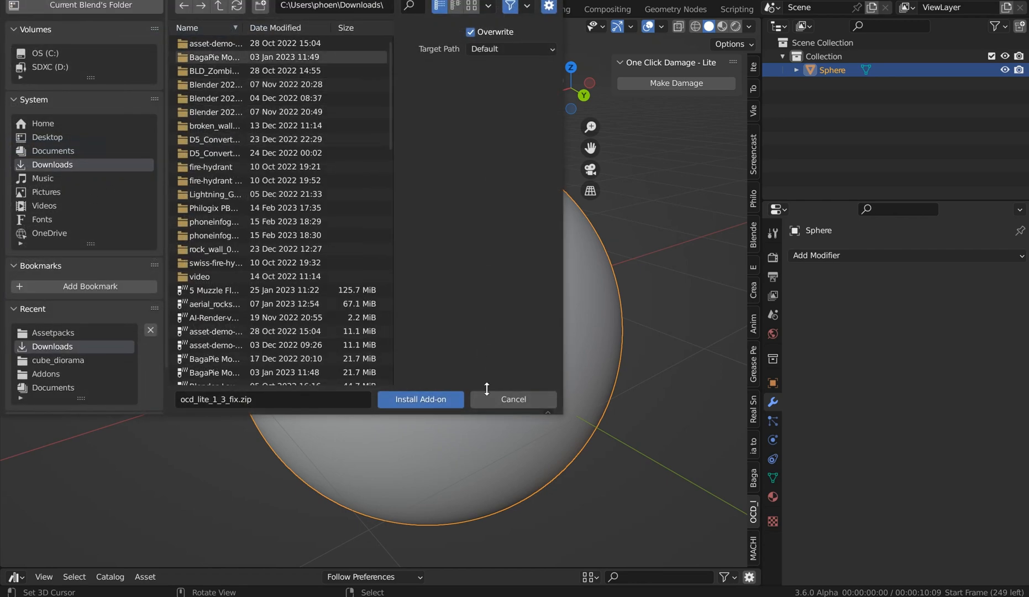
left_click(479, 396)
Search the add-ons for "ocd", expand the OCD_Lite entry to review its details and close the preferences
left_click(413, 49)
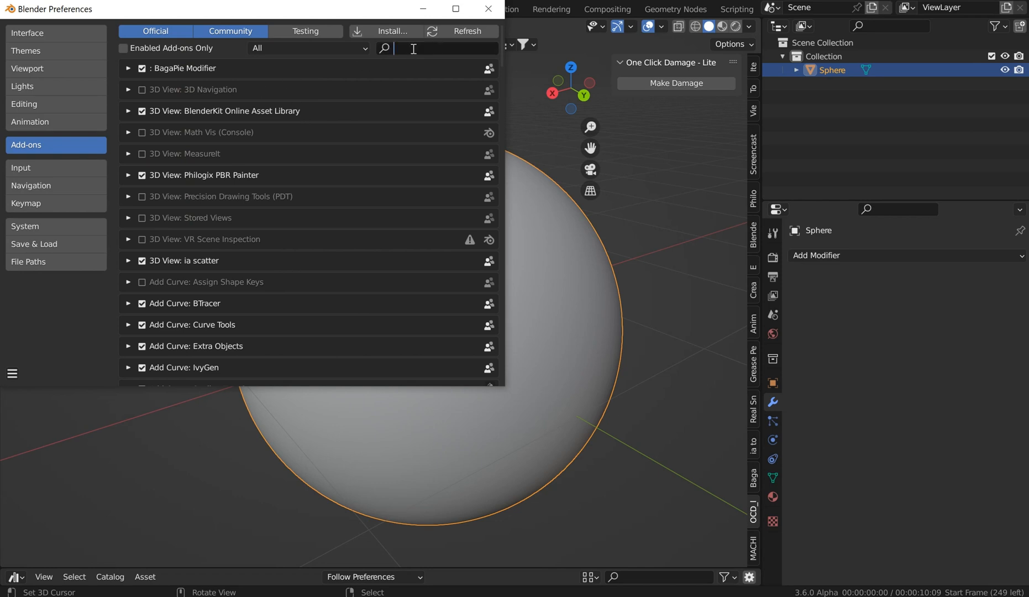
type("ocd")
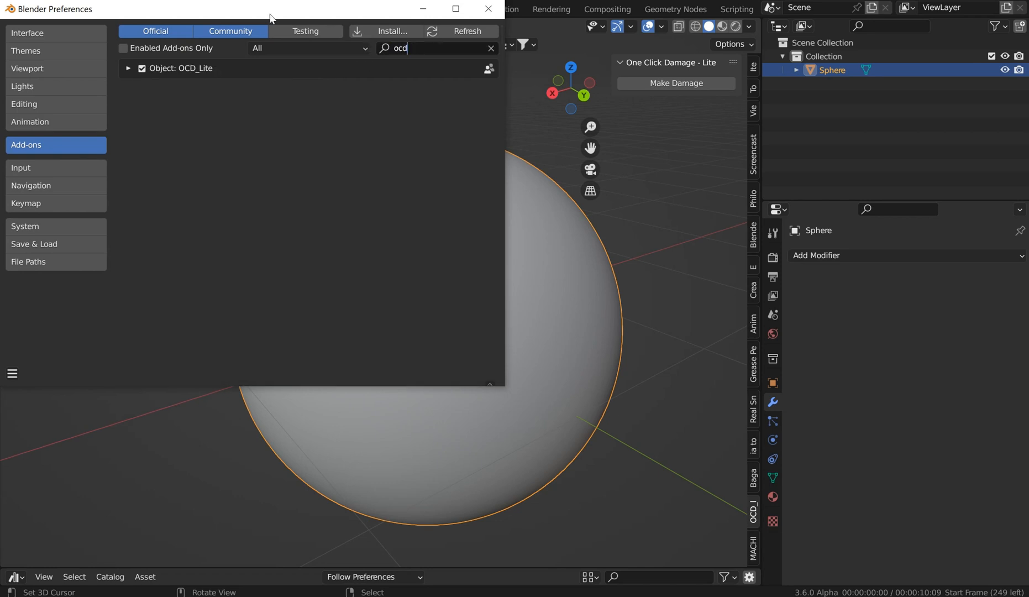
left_click(128, 68)
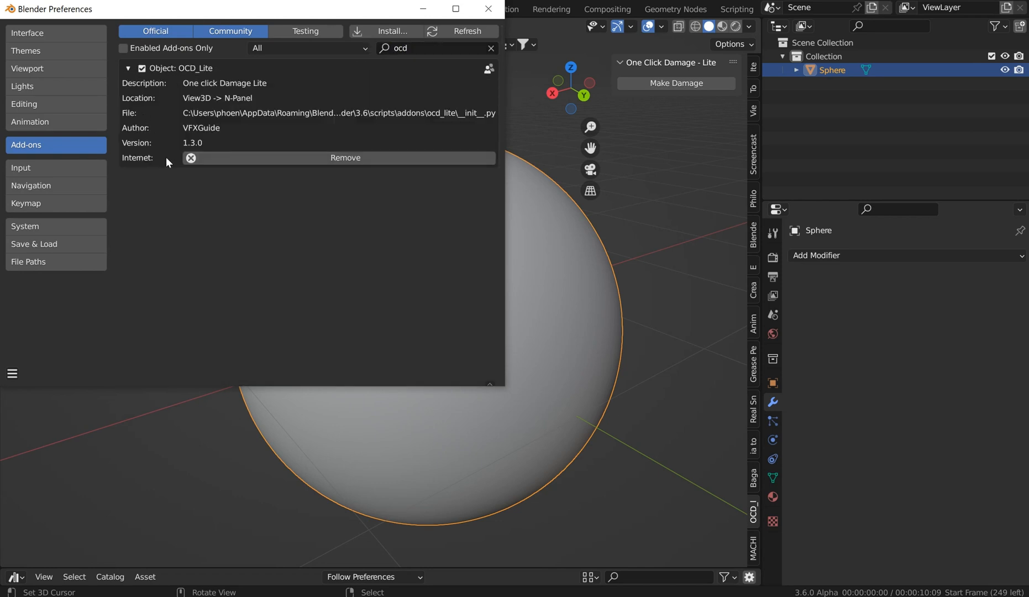
left_click(494, 10)
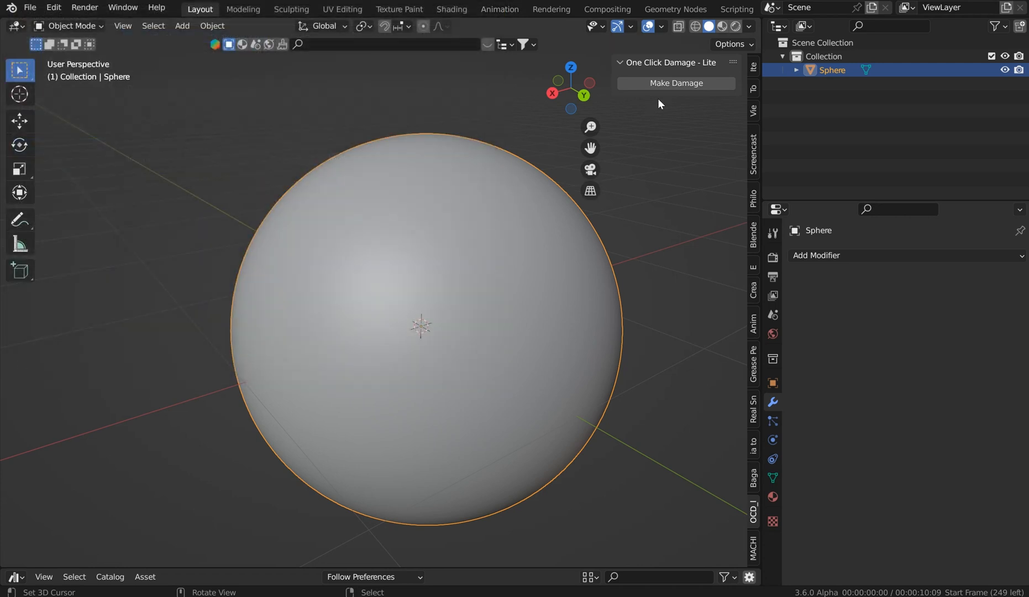
Hide the viewport sidebar and show it again with the One Click Damage - Lite panel
key("n")
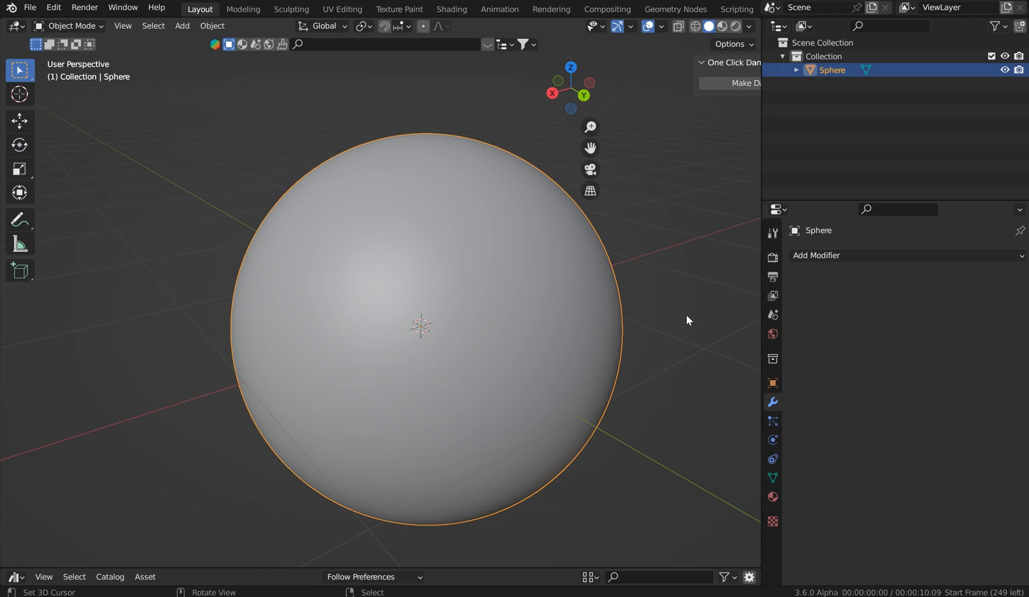
key("n")
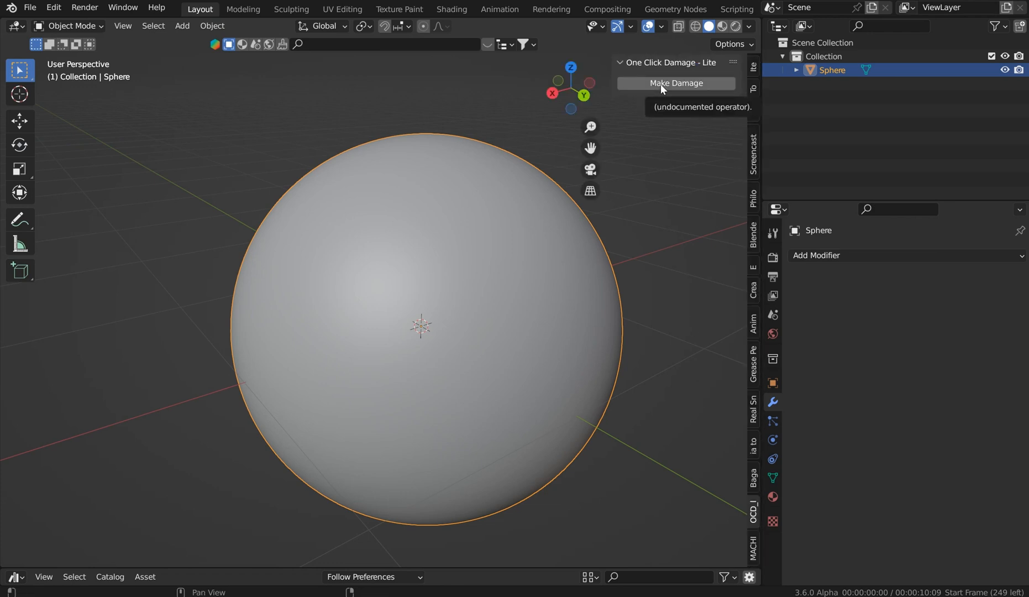
Make One Click Damage on the sphere, set the damage scale to 24.15% and inspect the dents
left_click(660, 85)
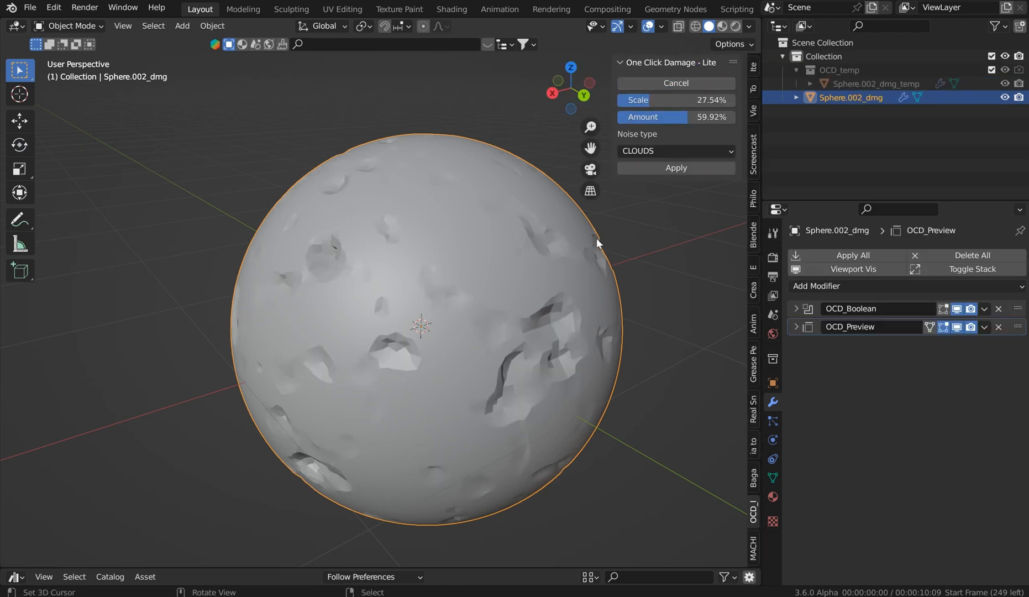
middle_click_drag(596, 238, 445, 205)
scroll(390, 285, "up", 2)
left_click_drag(668, 100, 664, 100)
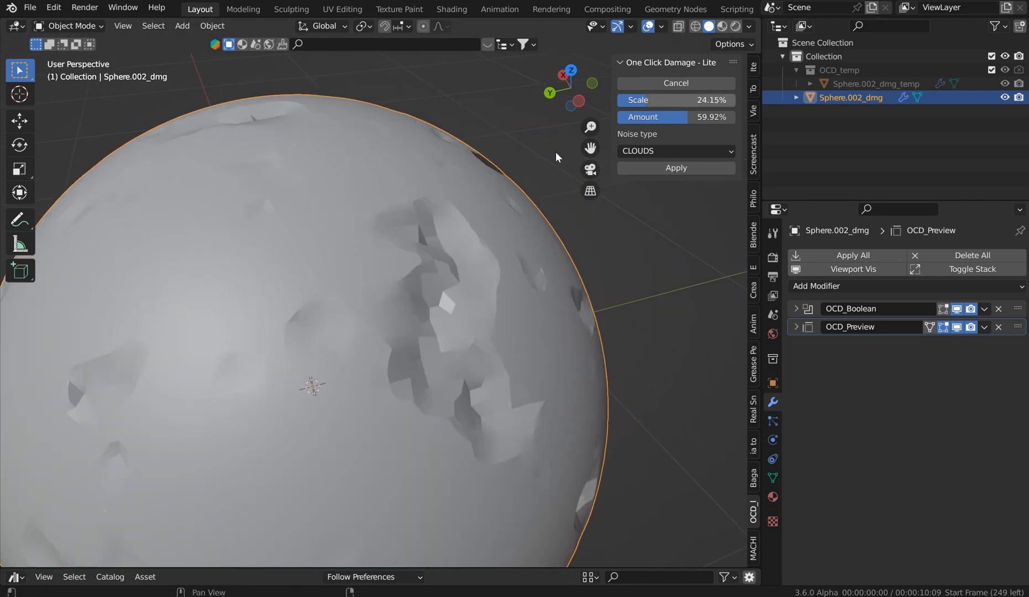
middle_click_drag(489, 225, 340, 268)
scroll(360, 243, "up", 6)
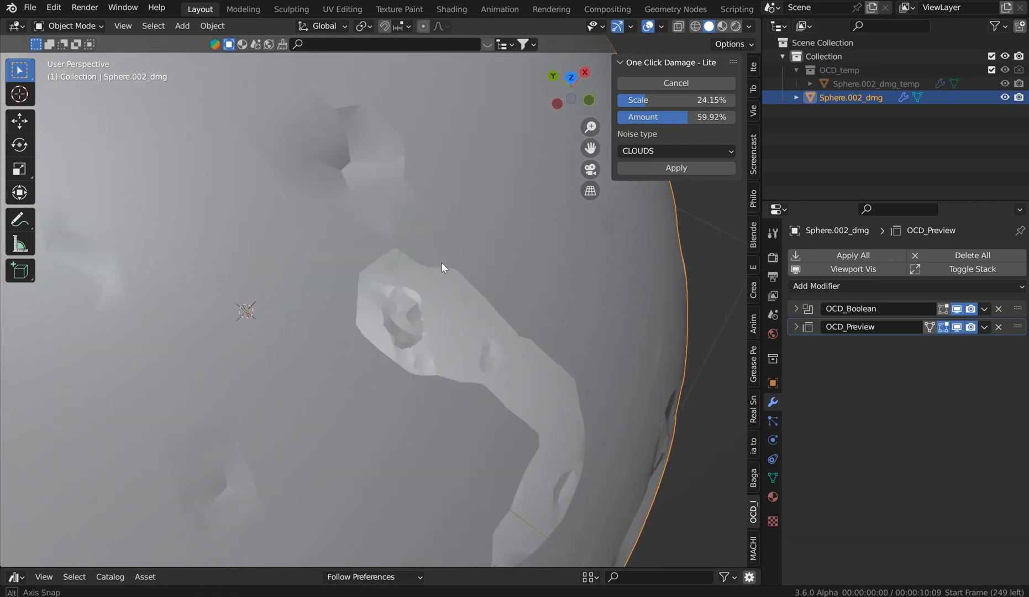
middle_click_drag(441, 263, 505, 252)
scroll(449, 230, "down", 5)
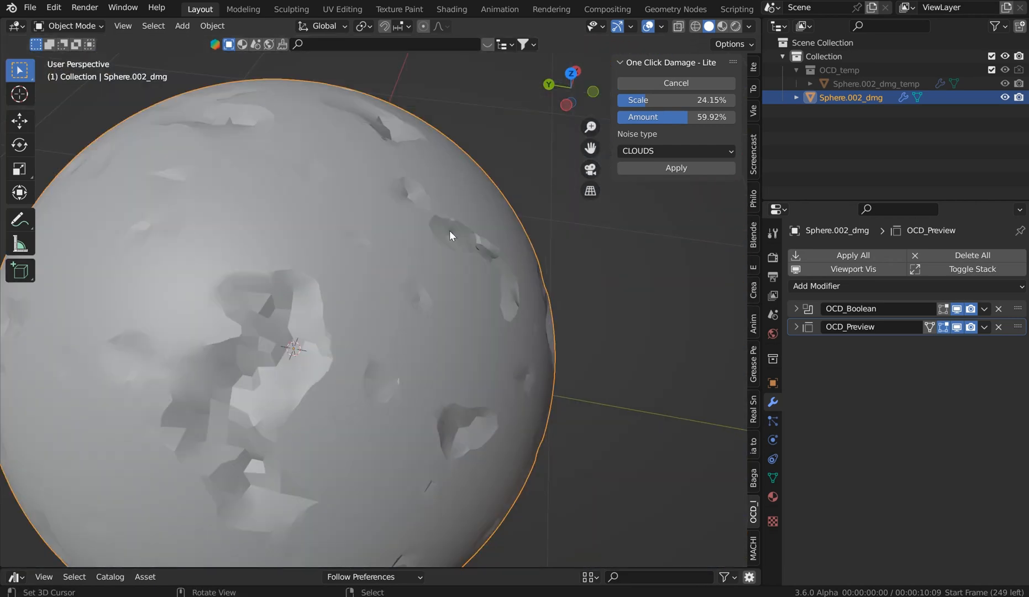
middle_click_drag(449, 231, 422, 212)
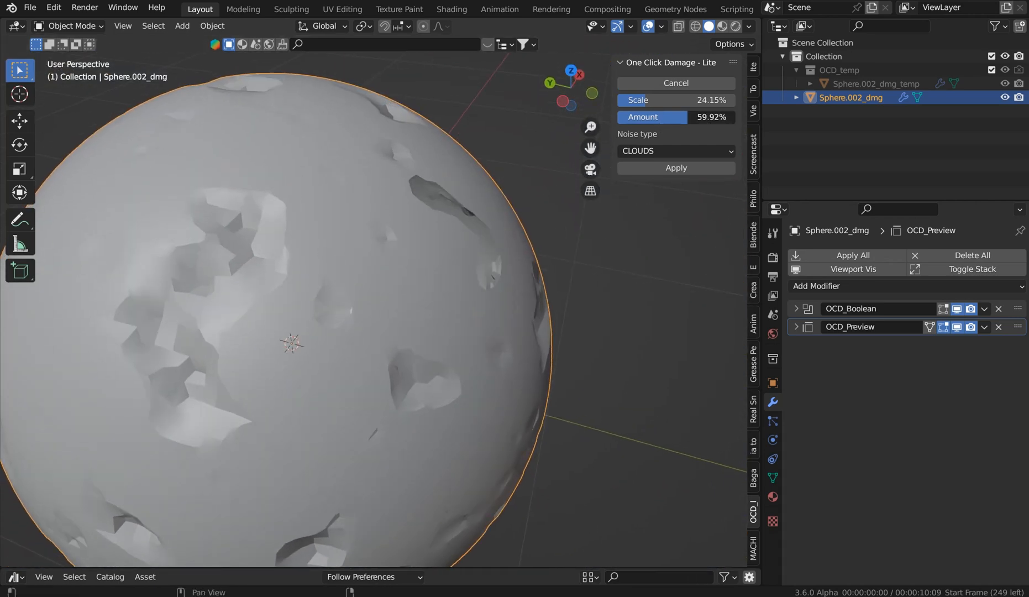
Set the damage amount to 50.76% and the scale to 32.63%, and inspect the sphere from several sides
left_click_drag(687, 116, 665, 99)
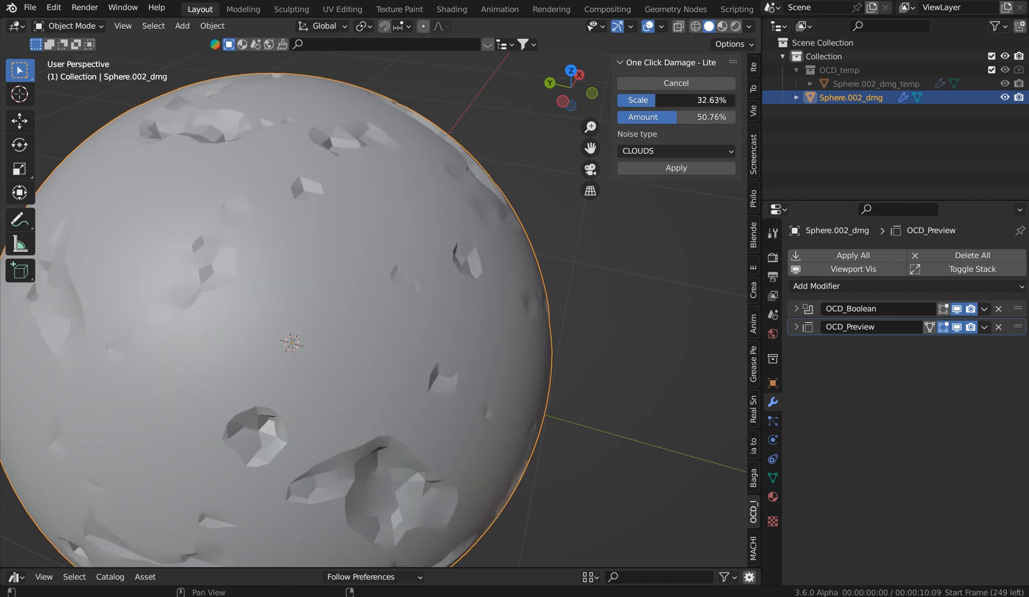
middle_click_drag(360, 262, 159, 287)
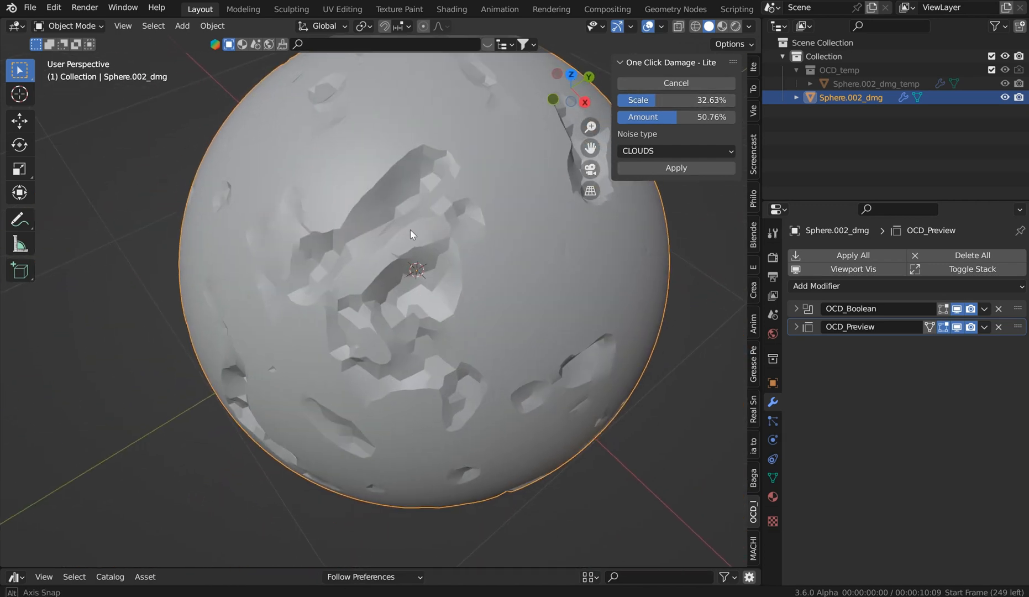
middle_click_drag(410, 229, 456, 349)
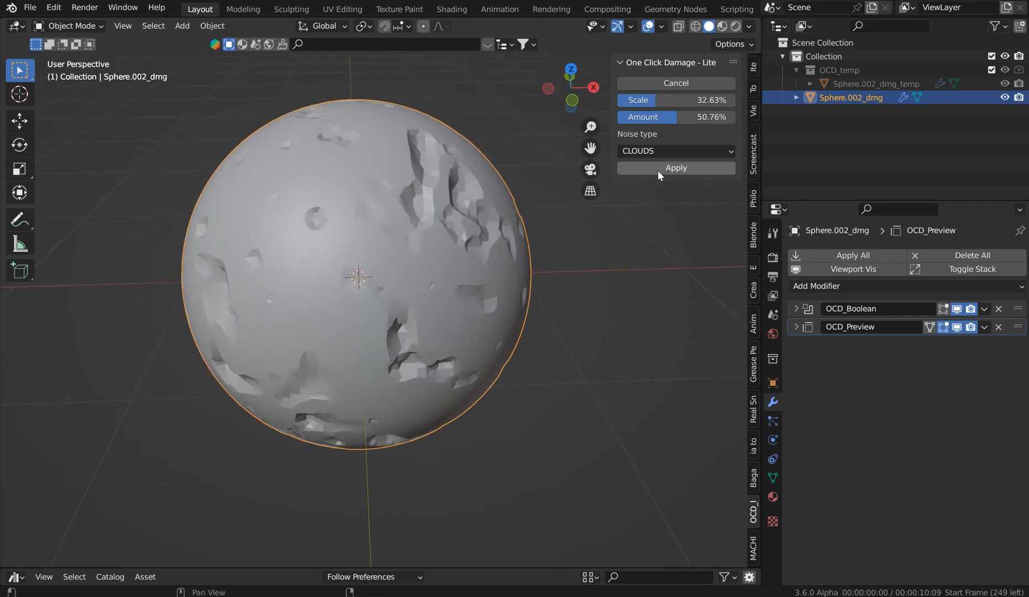
Set the edge angle of the OCD_Preview modifier to 30° and collapse its settings
left_click(796, 326)
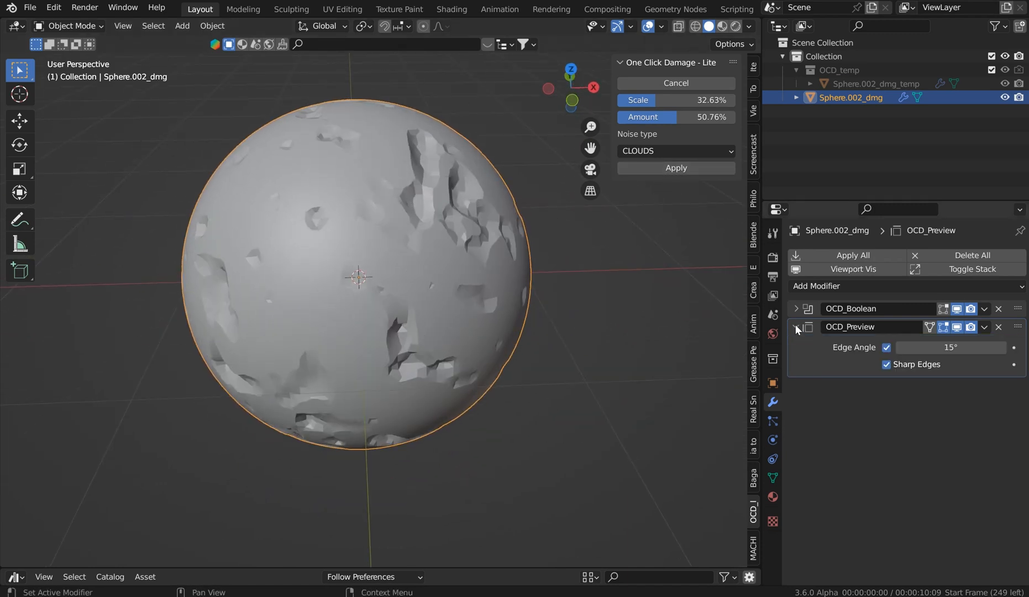
left_click(952, 348)
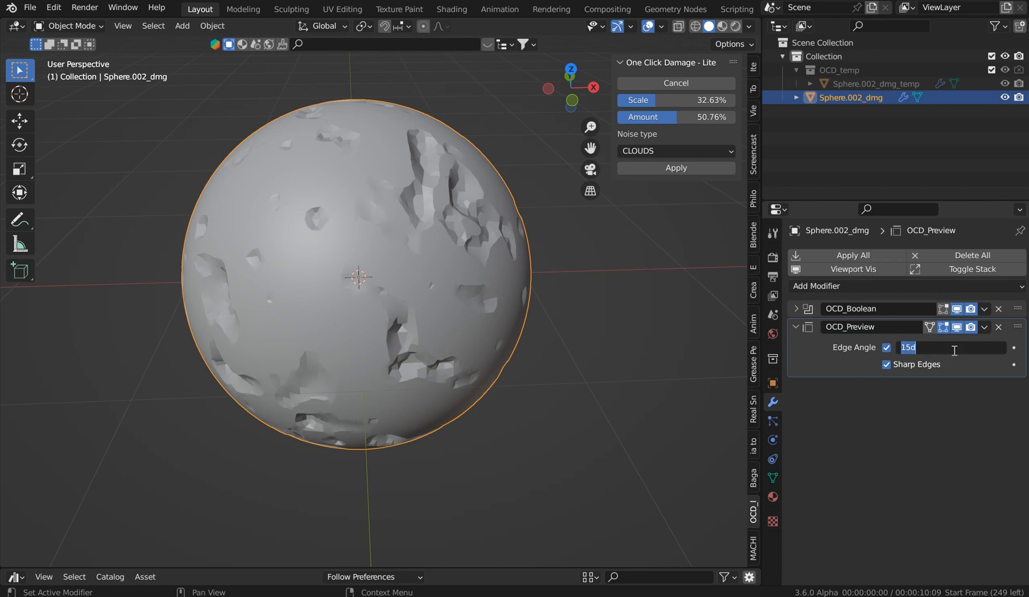
type("30")
key("Return")
middle_click_drag(527, 233, 436, 251)
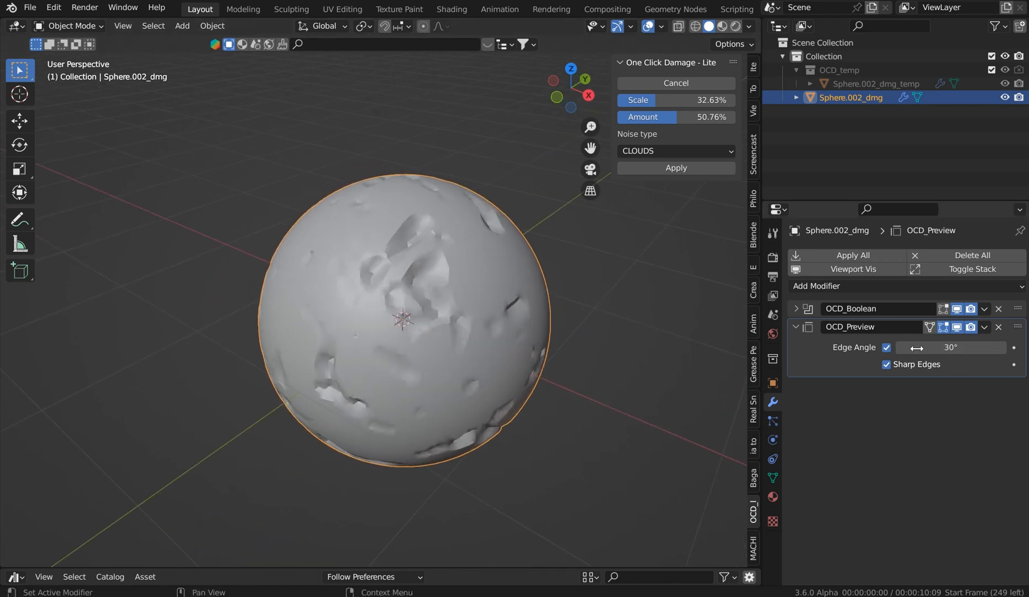
left_click(796, 326)
Set the OCD_Boolean operation to Union, and apply the damage along with all remaining modifiers
left_click(795, 308)
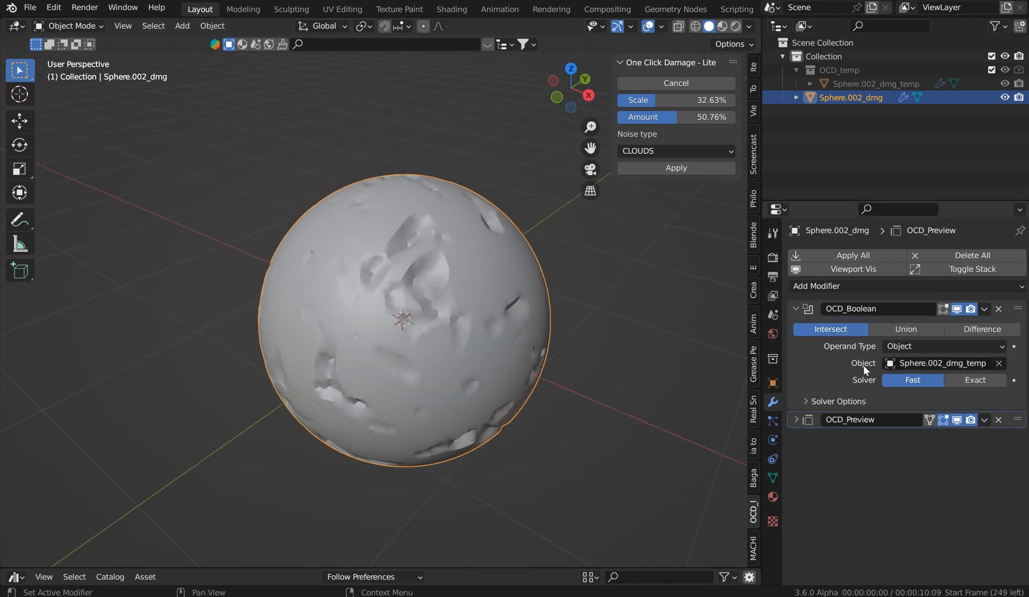
left_click(908, 329)
middle_click_drag(605, 232, 569, 254)
scroll(570, 254, "up", 2)
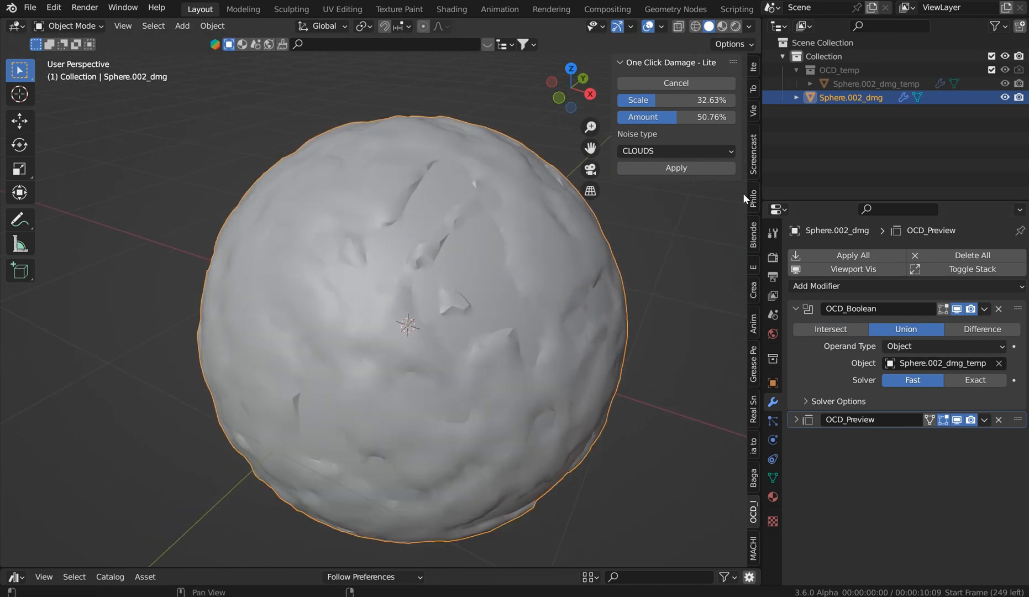
left_click(685, 168)
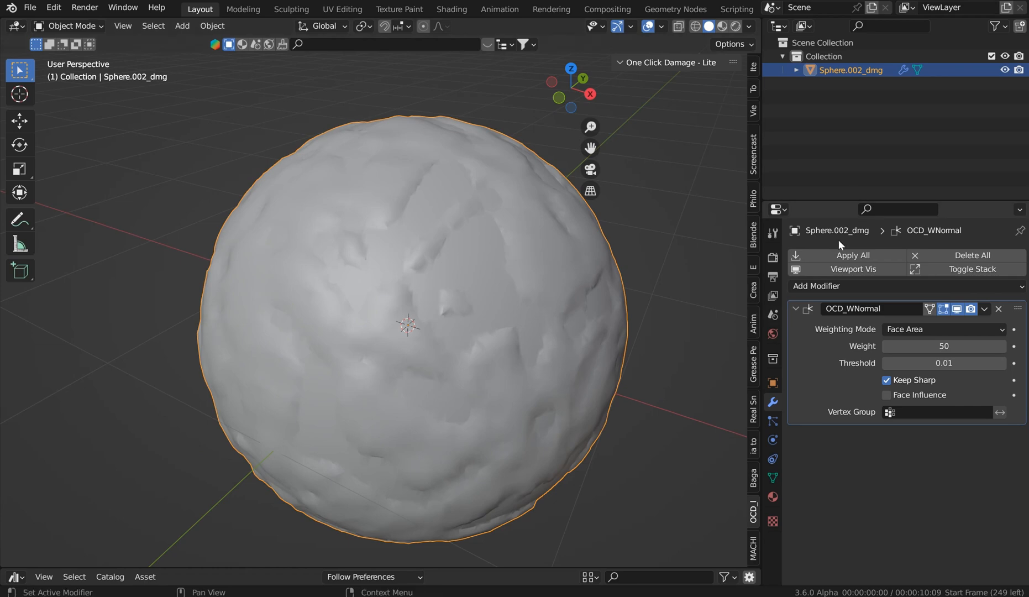
left_click(839, 256)
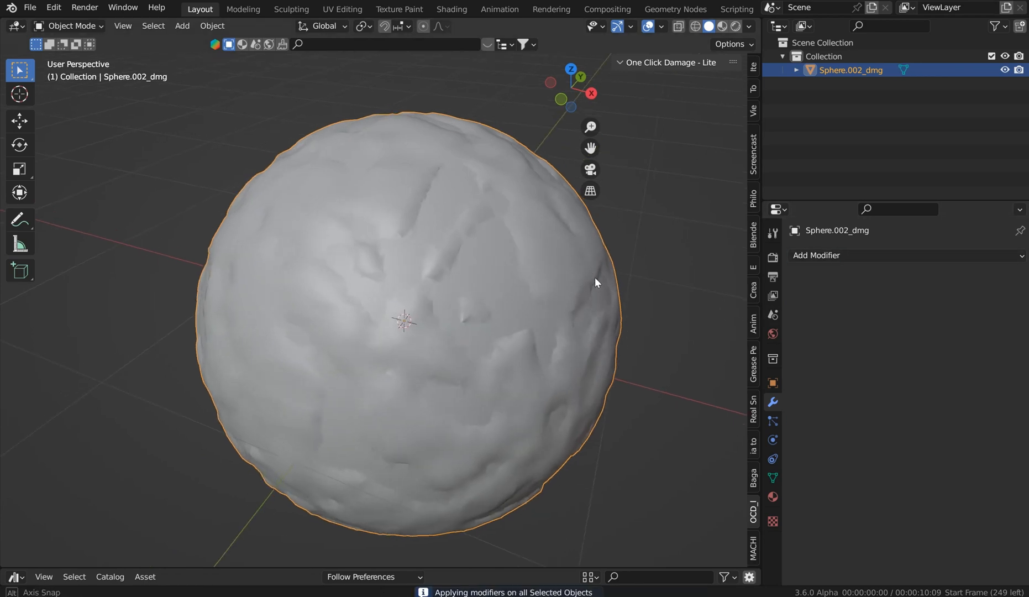
In Edit Mode, invert the face selection and separate the selected faces into their own object, returning to Object Mode
key("Tab")
middle_click_drag(488, 258, 544, 241)
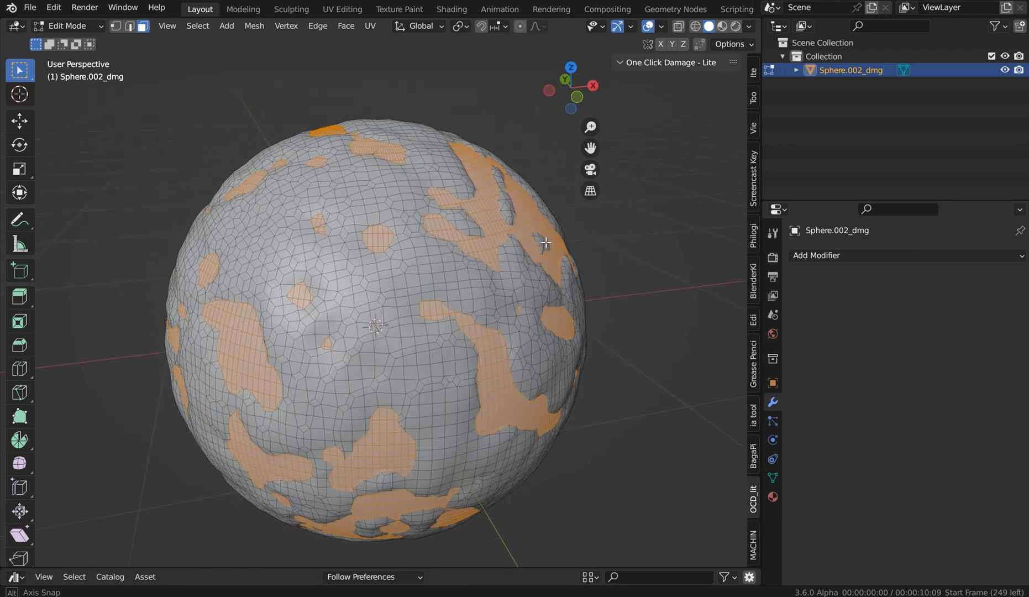
scroll(546, 245, "up", 2)
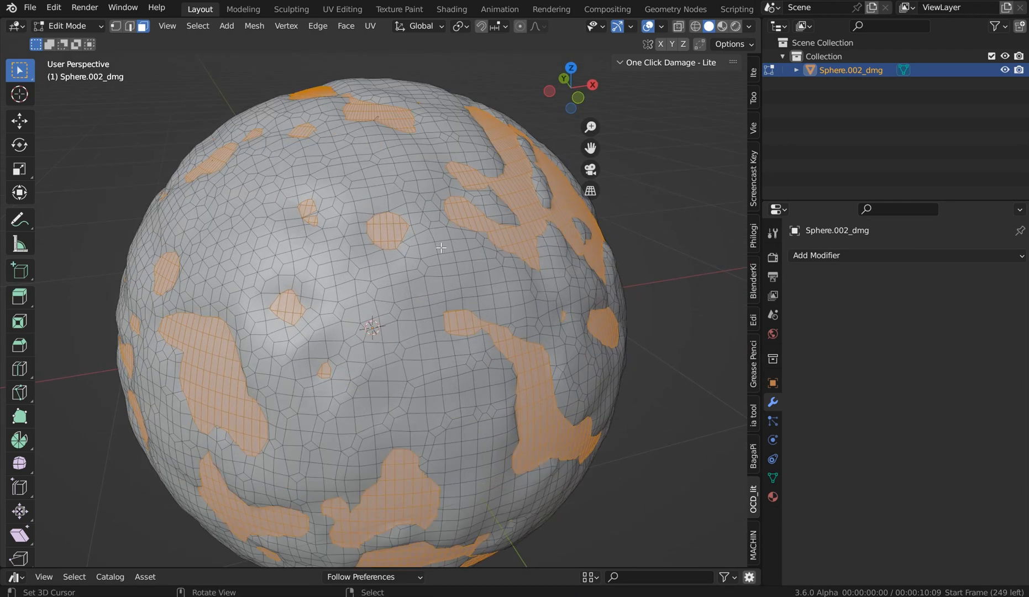
middle_click_drag(441, 248, 468, 258)
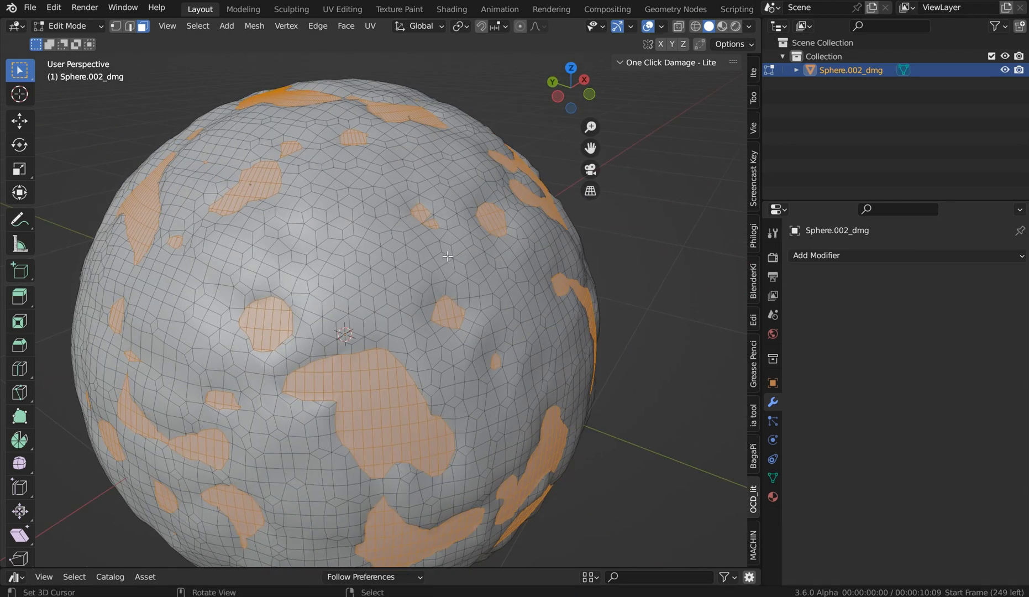
key("q")
left_click(385, 271)
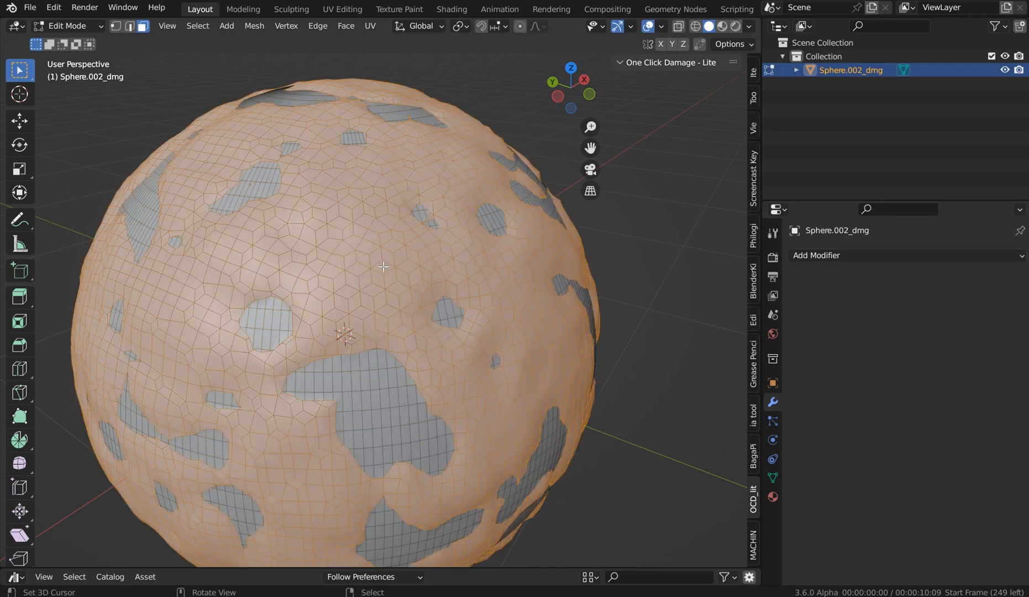
key("p")
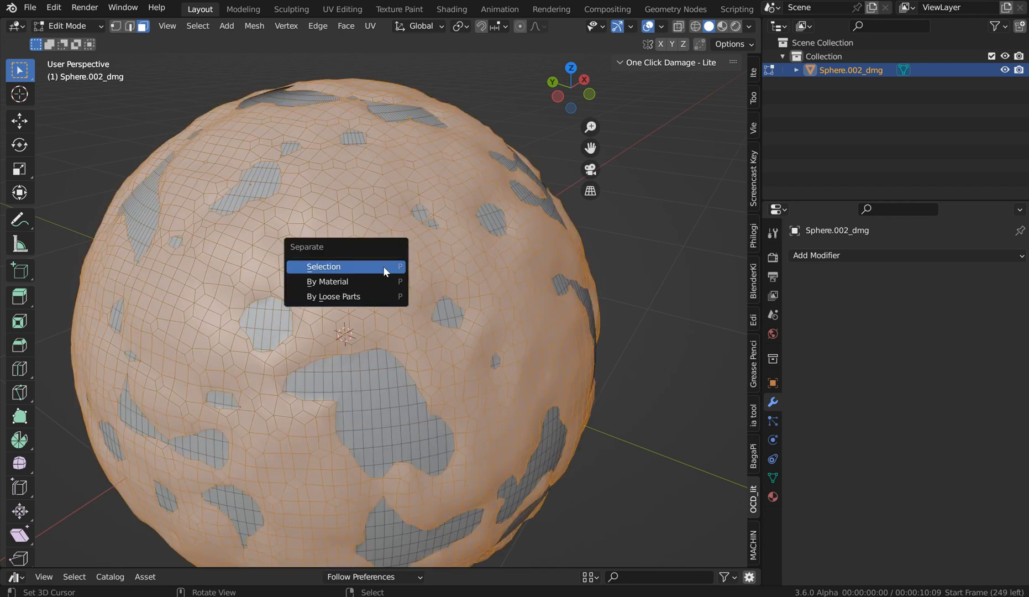
left_click(382, 266)
key("Tab")
Check the separation by test-moving the outer shell and the patches object Sphere.002_dmg, cancelling each move and leaving the patches selected
left_click(383, 215)
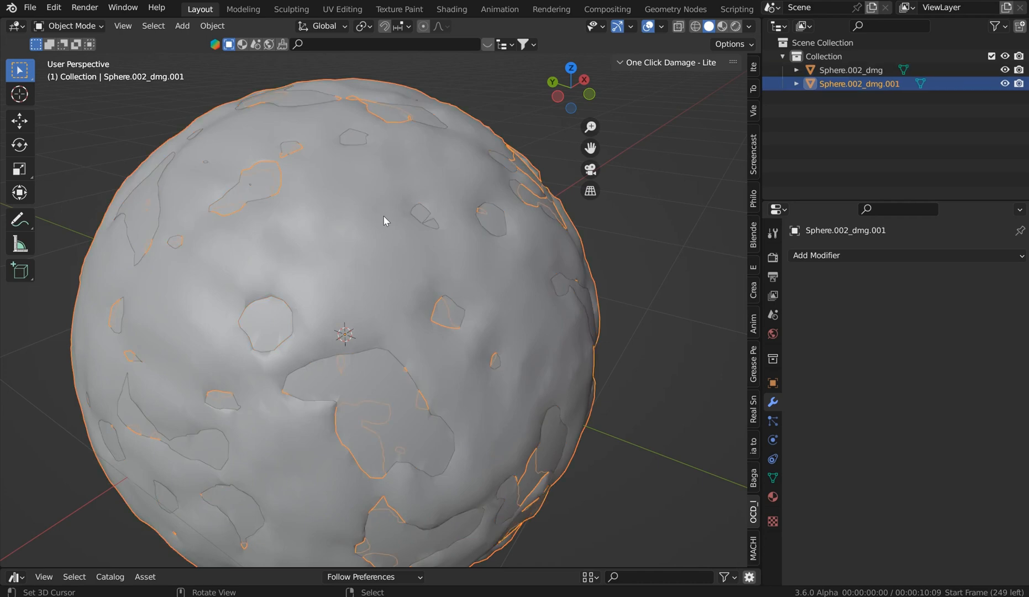
key("g")
key("Escape")
left_click(335, 377)
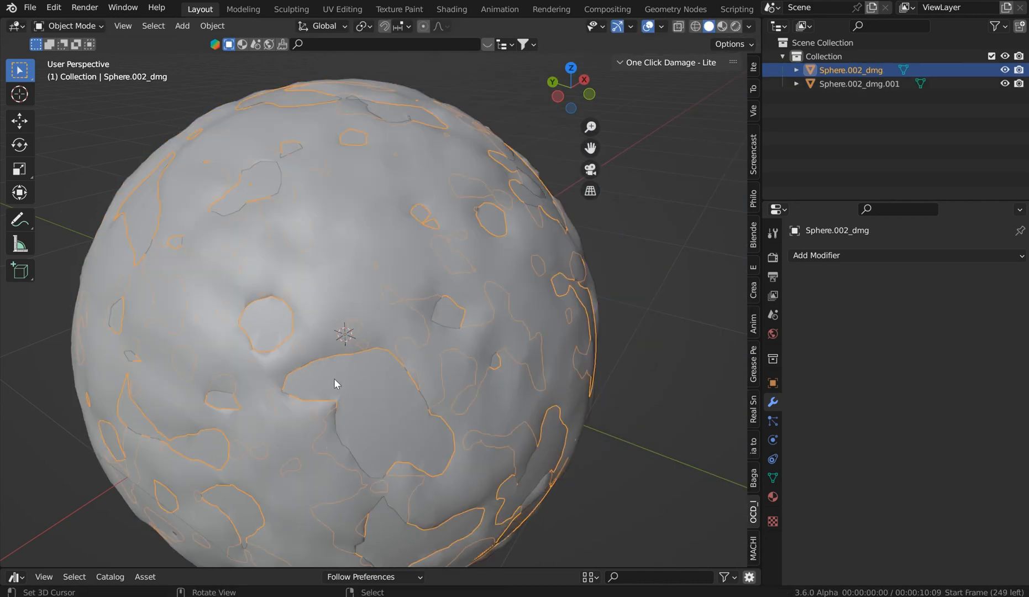
key("g")
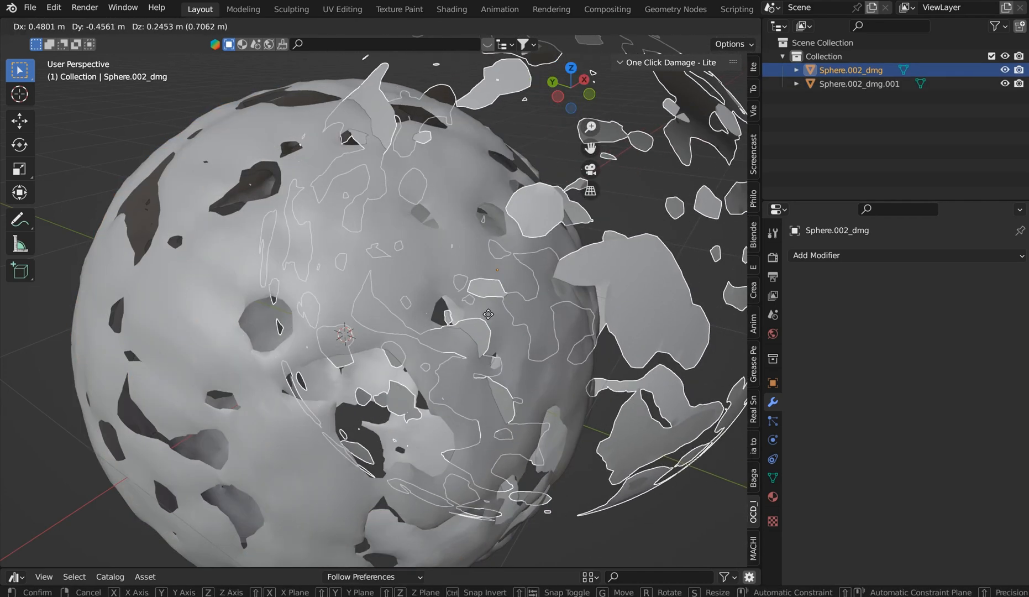
key("Escape")
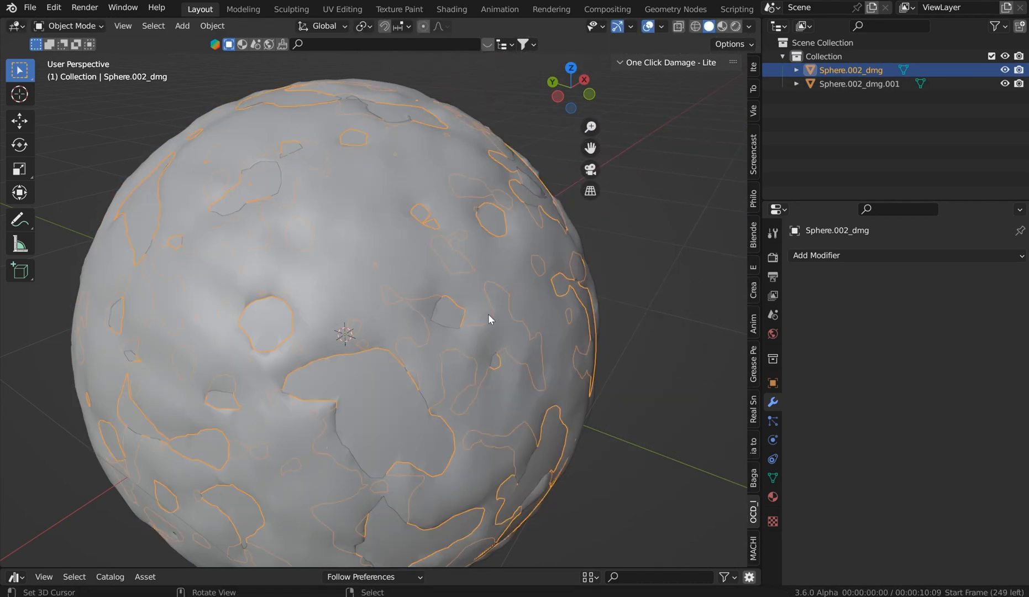
Add a Solidify modifier with a thickness of -0.012 m to the patches object and apply it
left_click(819, 257)
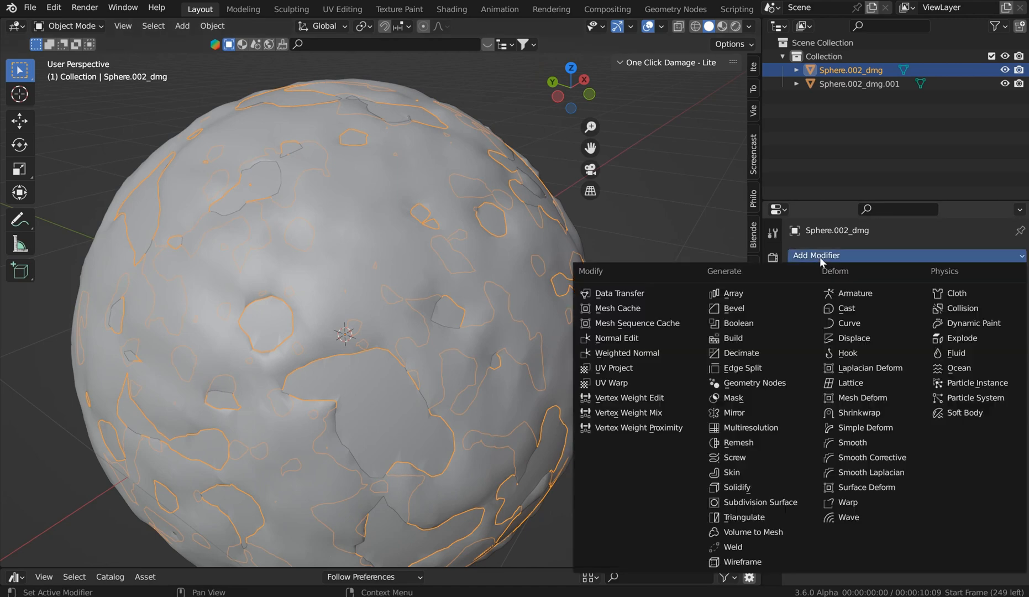
left_click(778, 486)
mouse_move(962, 346)
left_mouse_down()
mouse_move(933, 346)
mouse_move(953, 346)
left_mouse_up()
key("ctrl+z")
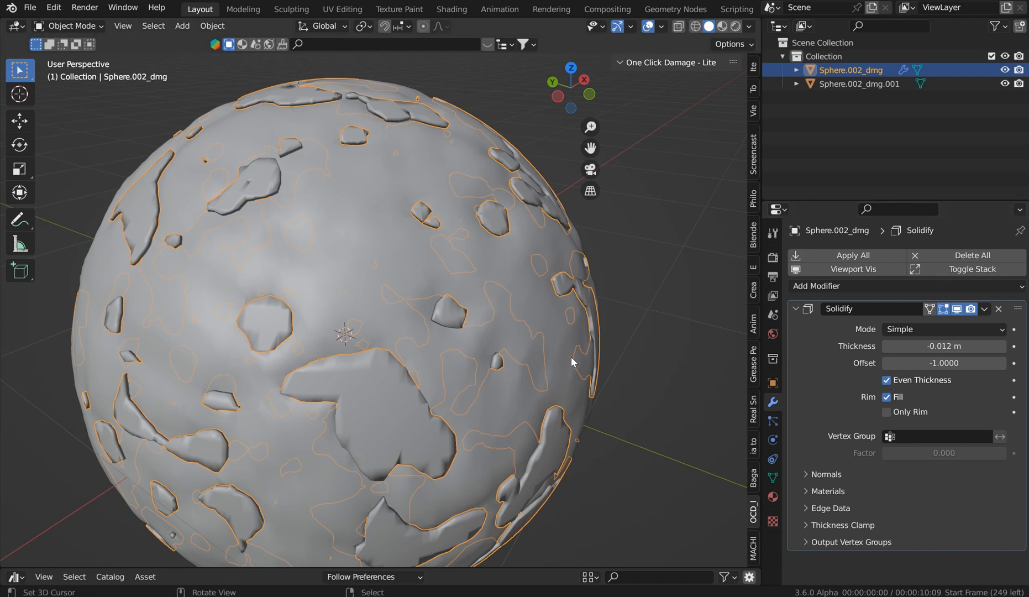
middle_click_drag(571, 356, 636, 365)
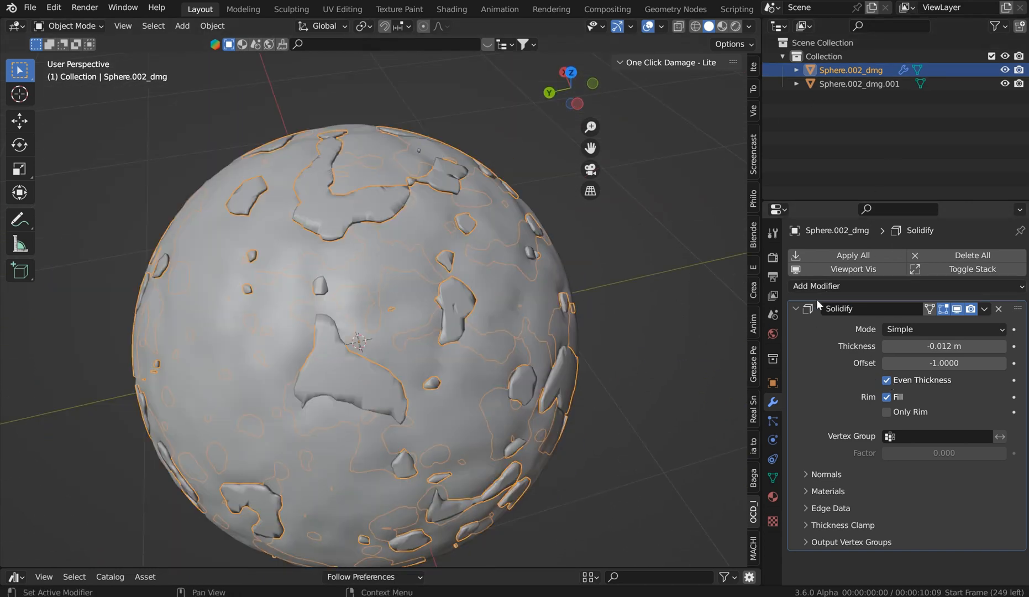
left_click(848, 255)
middle_click_drag(472, 303, 374, 341)
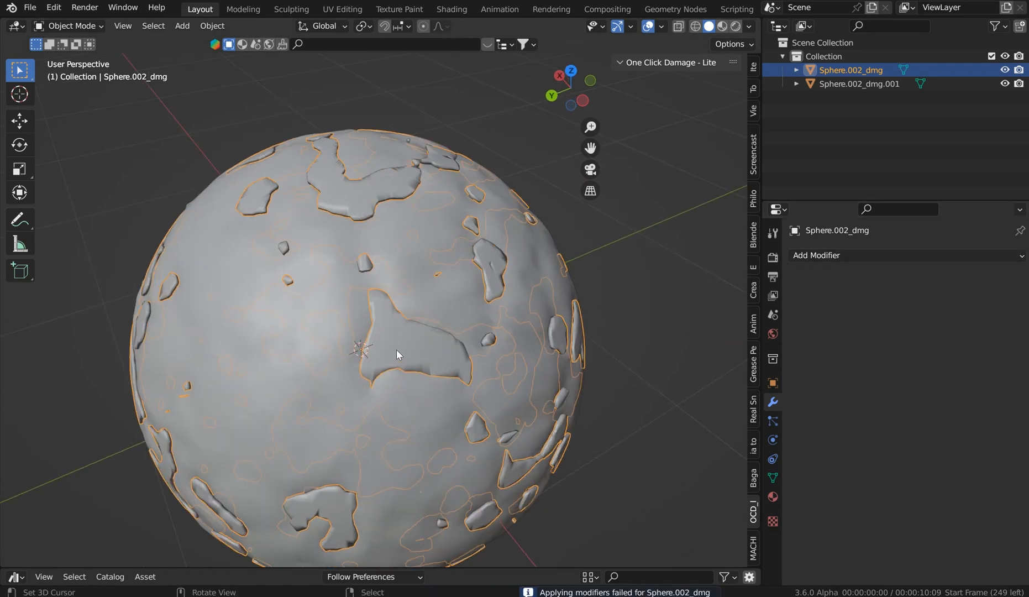
Select the outer shell object Sphere.002_dmg.001 and test-move it against the thickened patches, cancelling the move
left_click(396, 349)
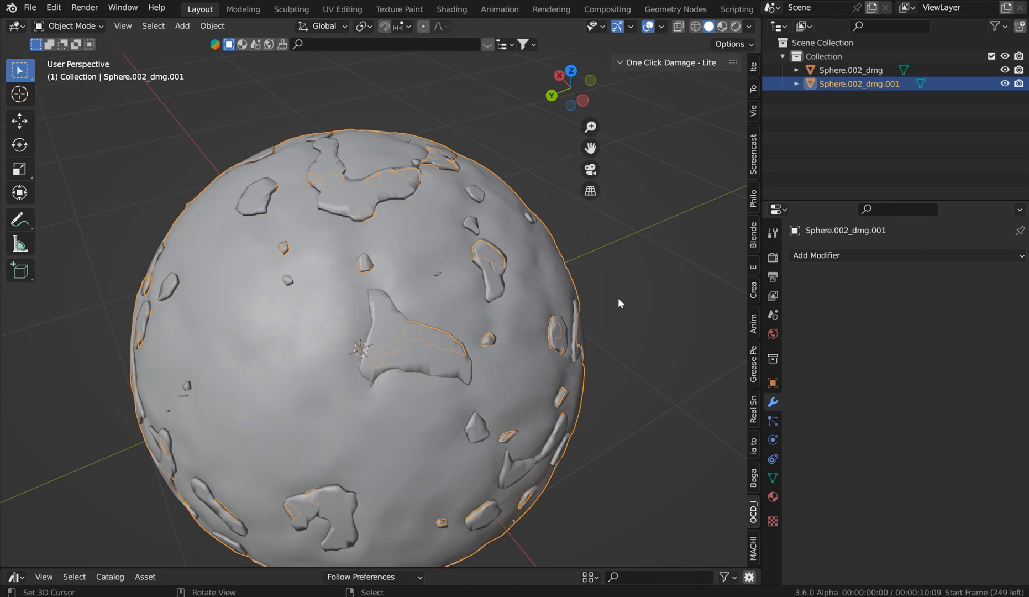
key("g")
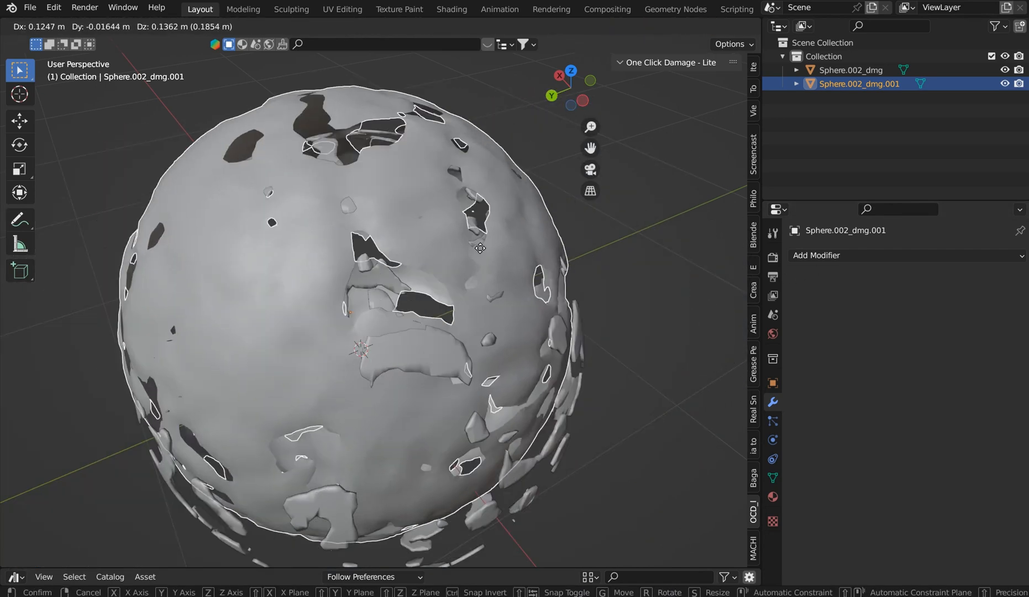
right_click(480, 248)
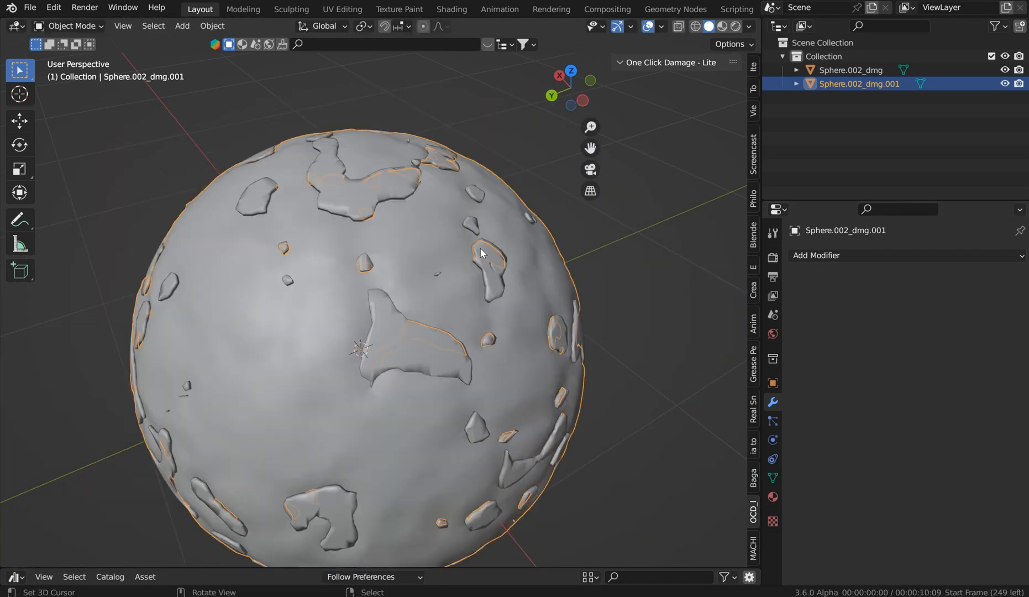
Add a Catmull-Clark Subdivision Surface modifier to the outer shell, raise its viewport level and apply it
left_click(853, 254)
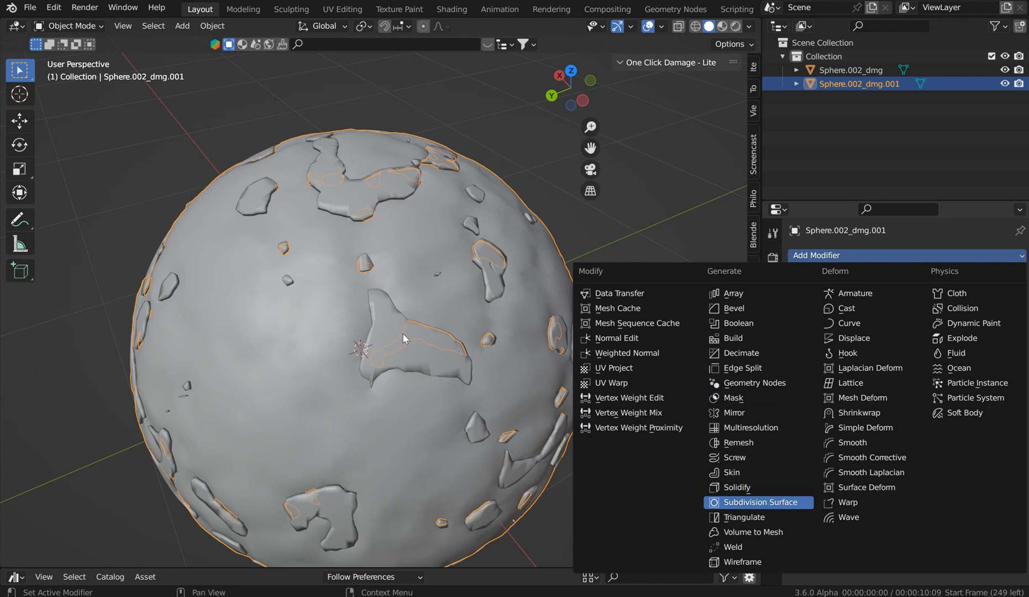
key("Return")
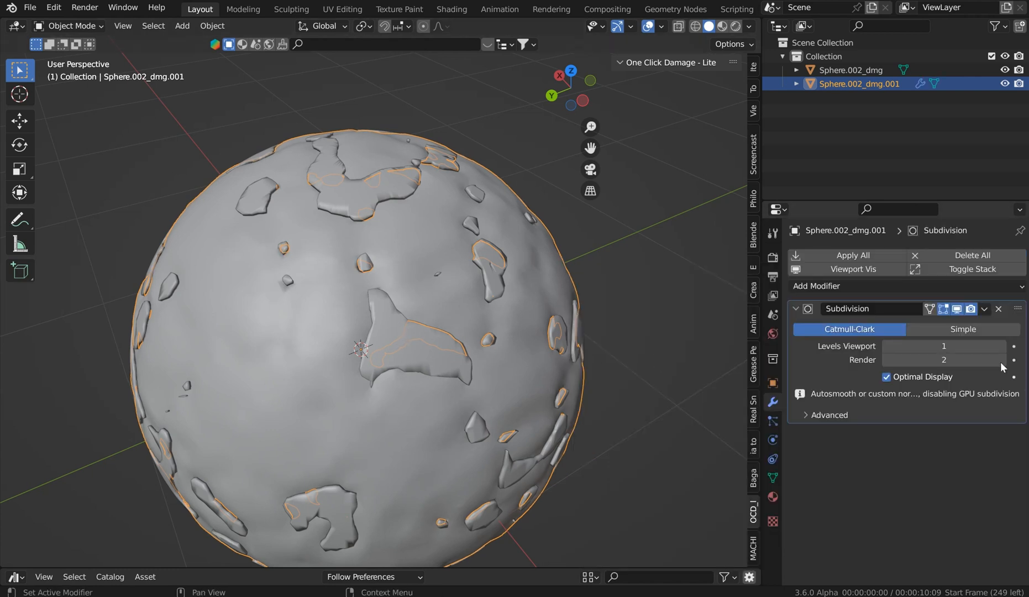
left_click(1001, 346)
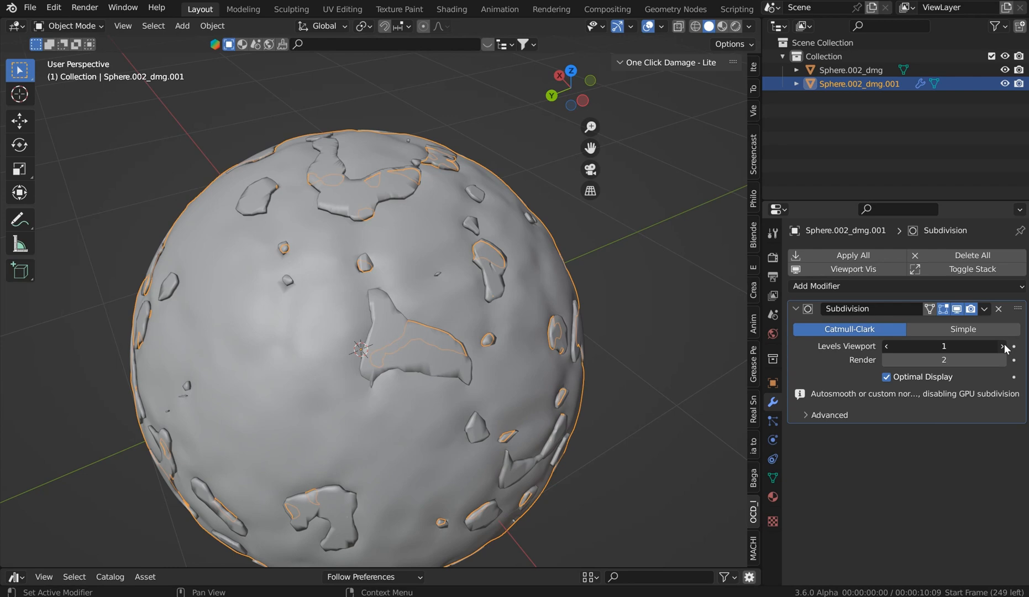
left_click(872, 256)
middle_click_drag(420, 267, 512, 248)
scroll(527, 241, "up", 12)
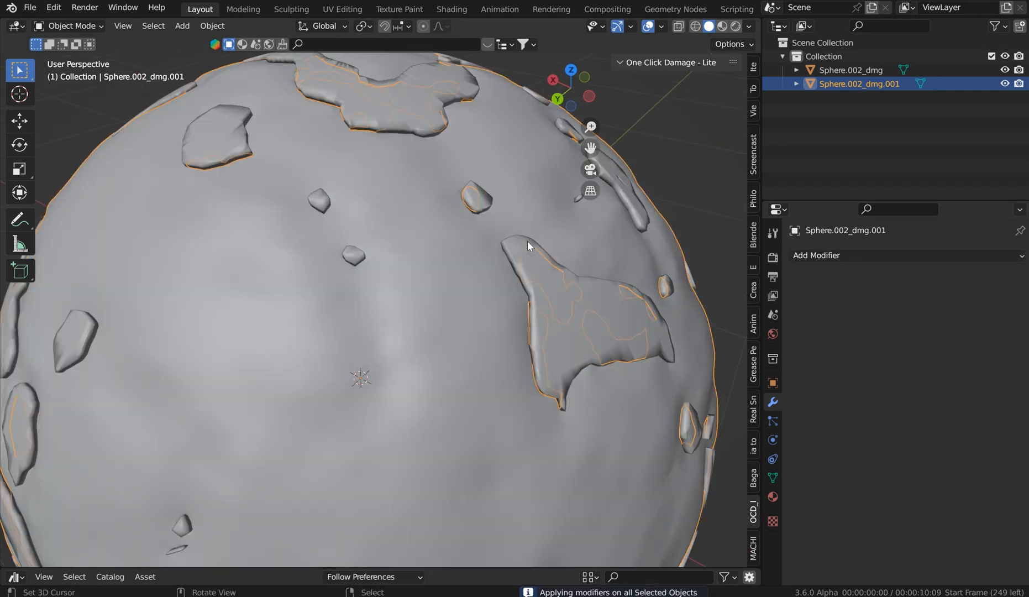
Examine the subdivided shell against the thickened patches from the front view, leaving the patches object Sphere.002_dmg selected
scroll(426, 299, "down", 3)
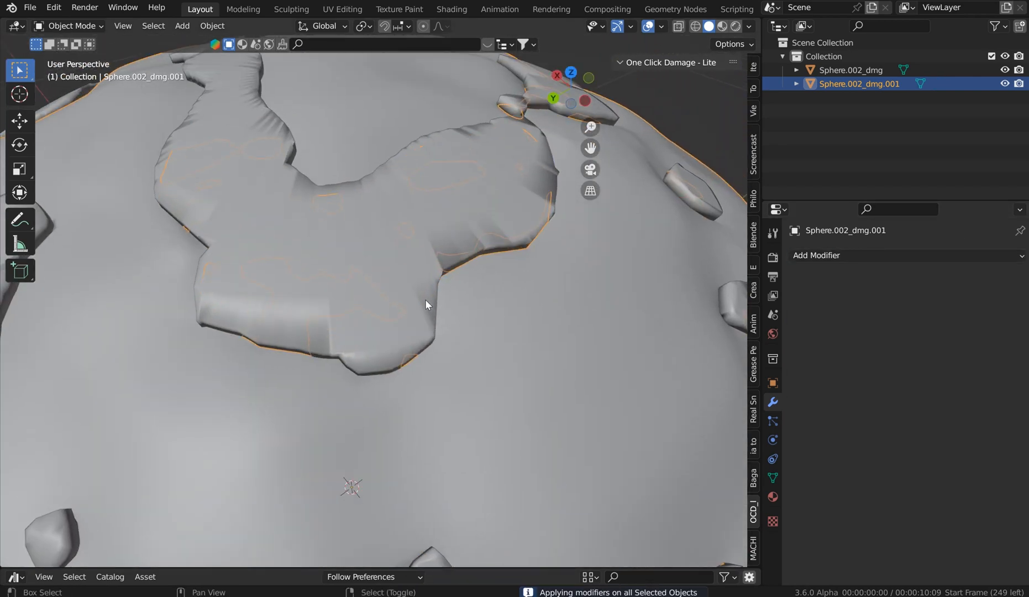
scroll(312, 392, "down", 3)
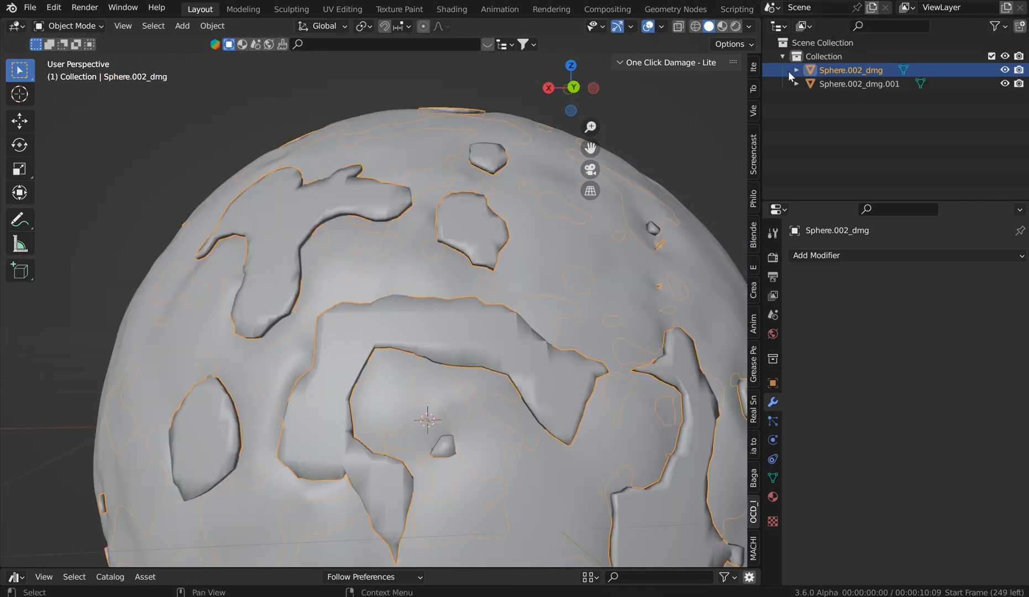
middle_click_drag(548, 220, 488, 300)
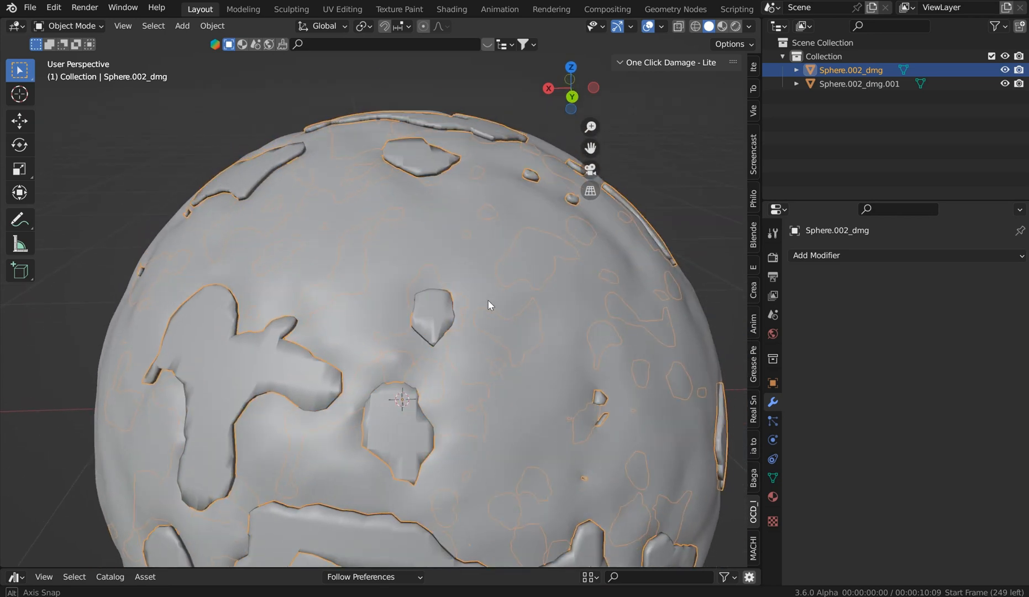
key("KP_1")
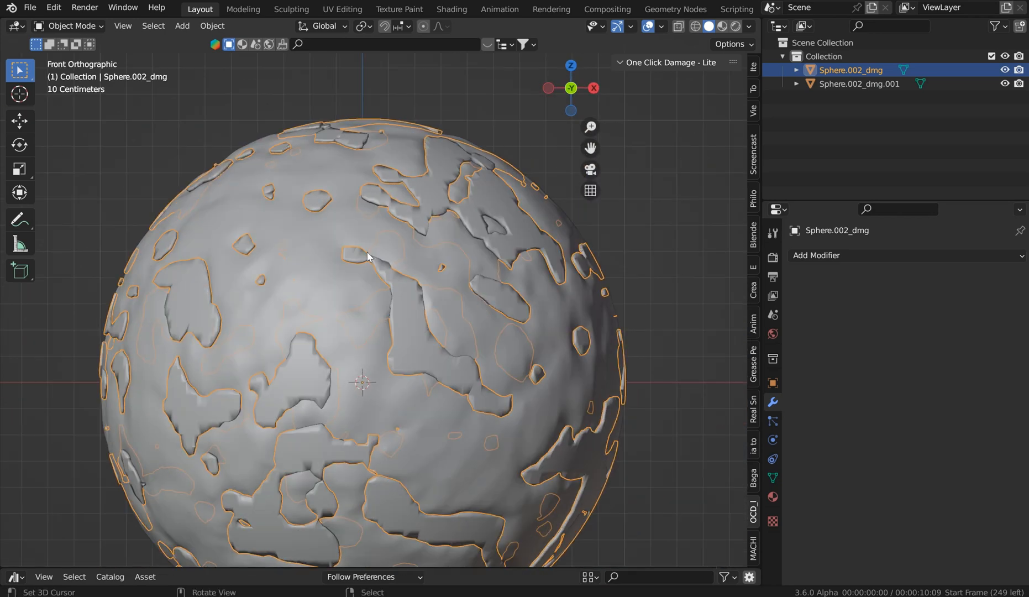
left_click(324, 272)
key("g")
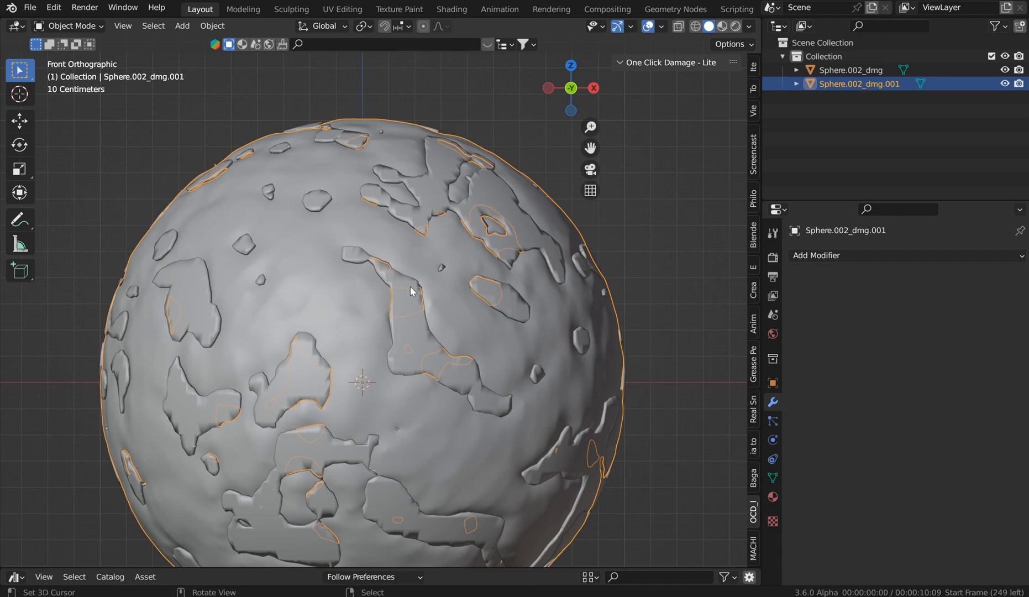
left_click(413, 291)
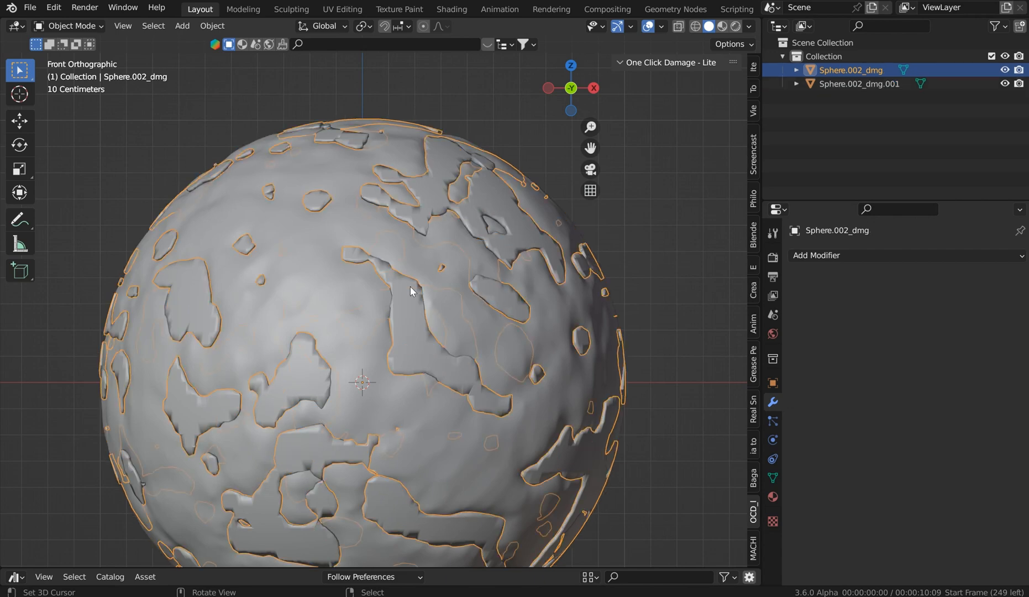
Add a Smooth Corrective modifier to the patches object with Only Smooth enabled and a factor of 0.150
middle_click_drag(414, 309, 416, 276)
scroll(418, 276, "up", 5)
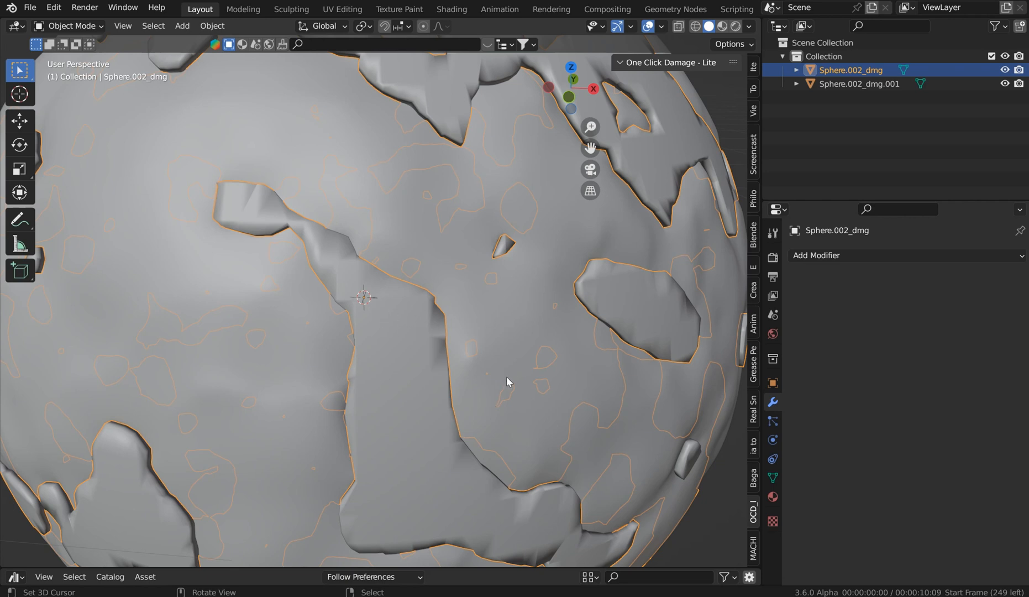
left_click(834, 257)
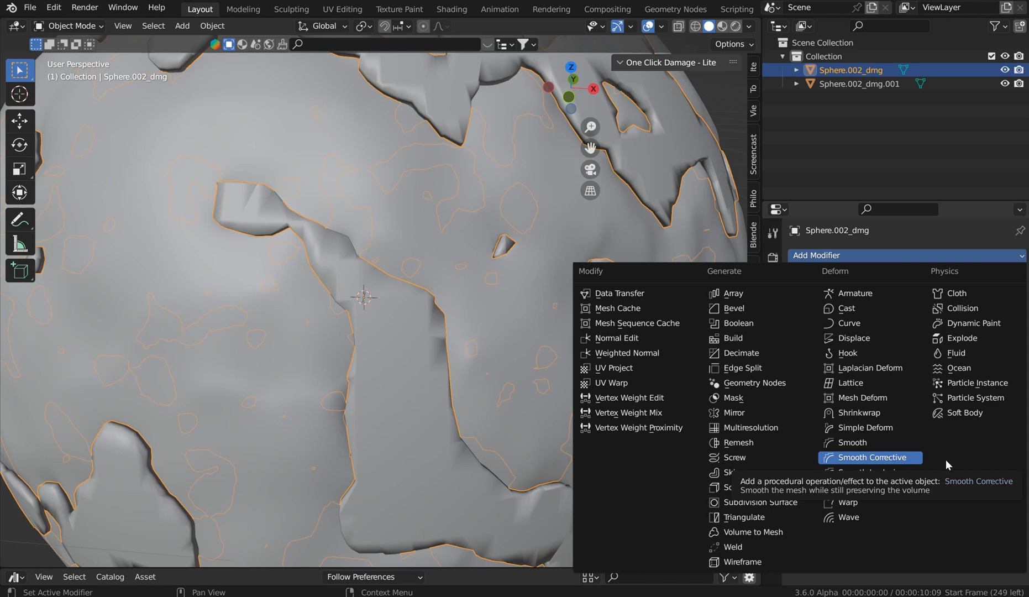
left_click(901, 459)
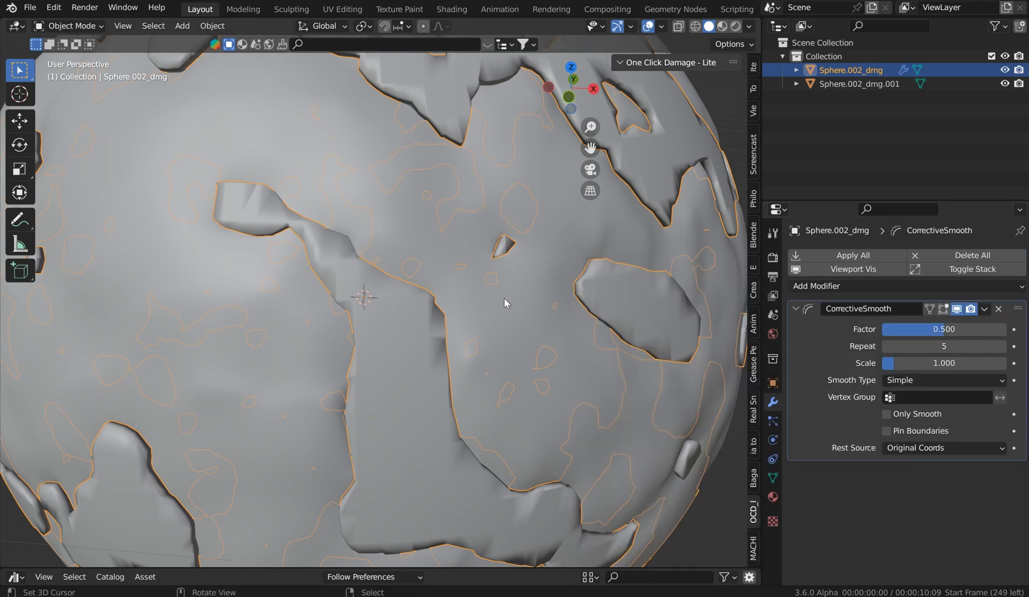
scroll(492, 288, "up", 2)
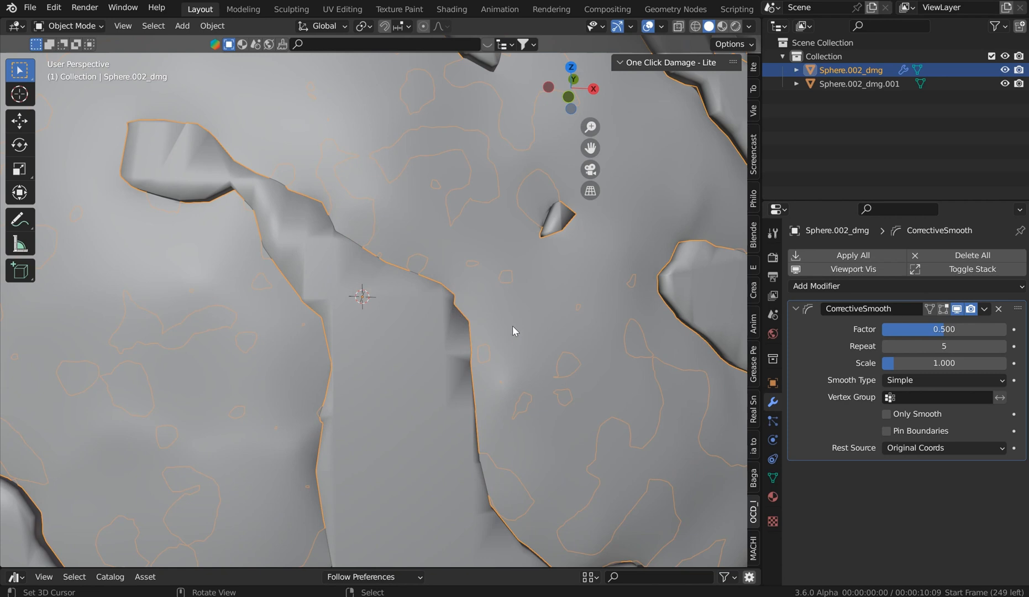
left_click(887, 414)
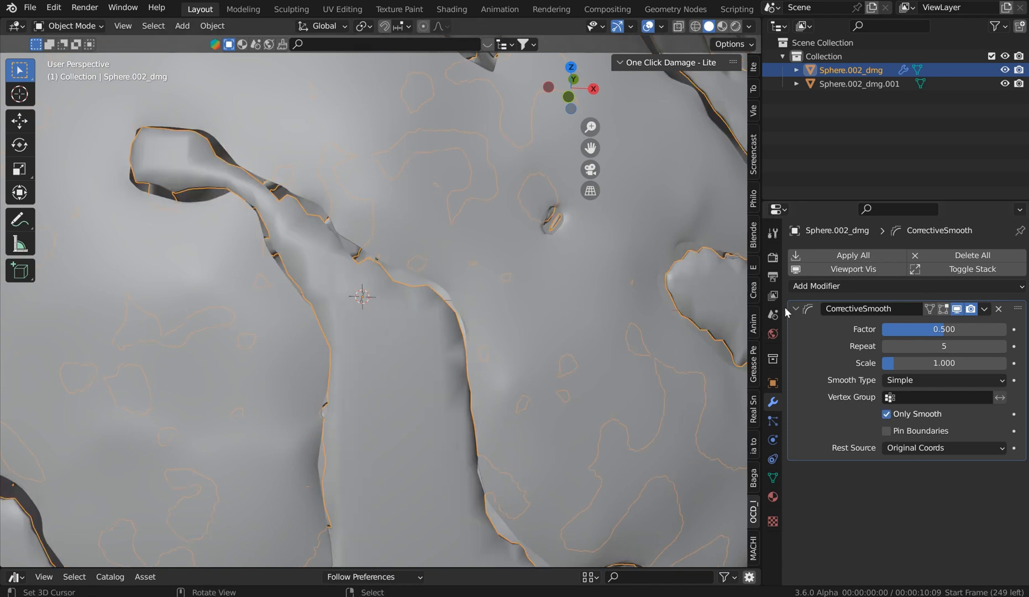
left_click_drag(933, 328, 901, 328)
scroll(453, 291, "down", 6)
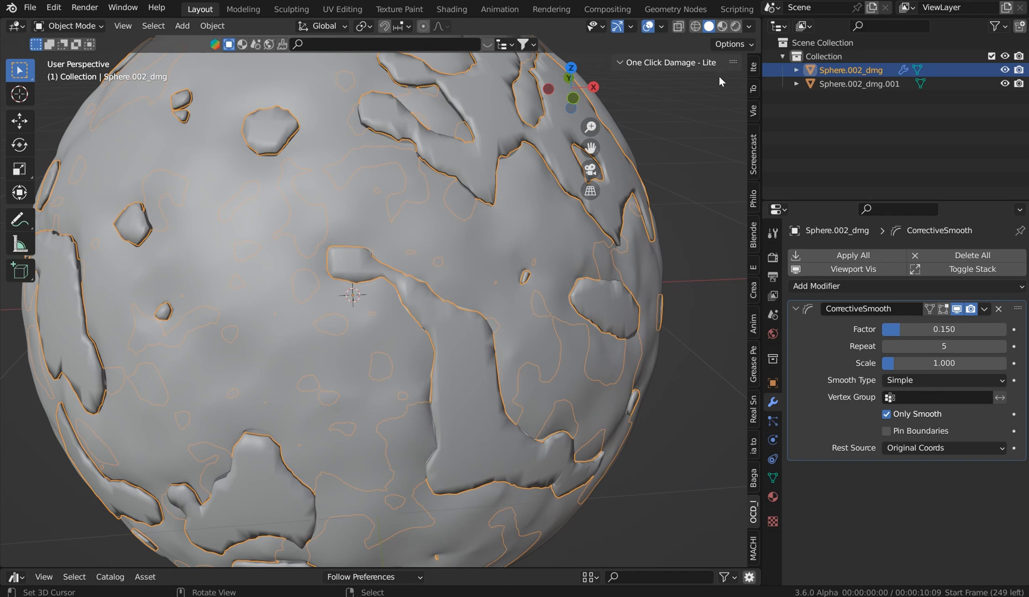
Switch the viewport to rendered shading and add a point light at the sphere's centre
left_click(733, 26)
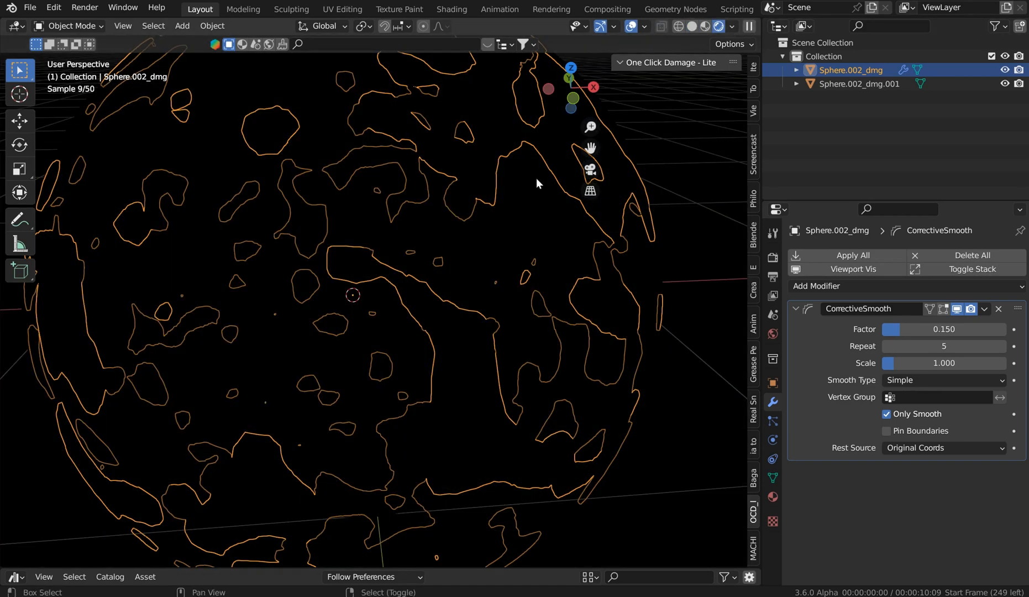
middle_click_drag(536, 178, 571, 208, "shift")
scroll(377, 265, "down", 2)
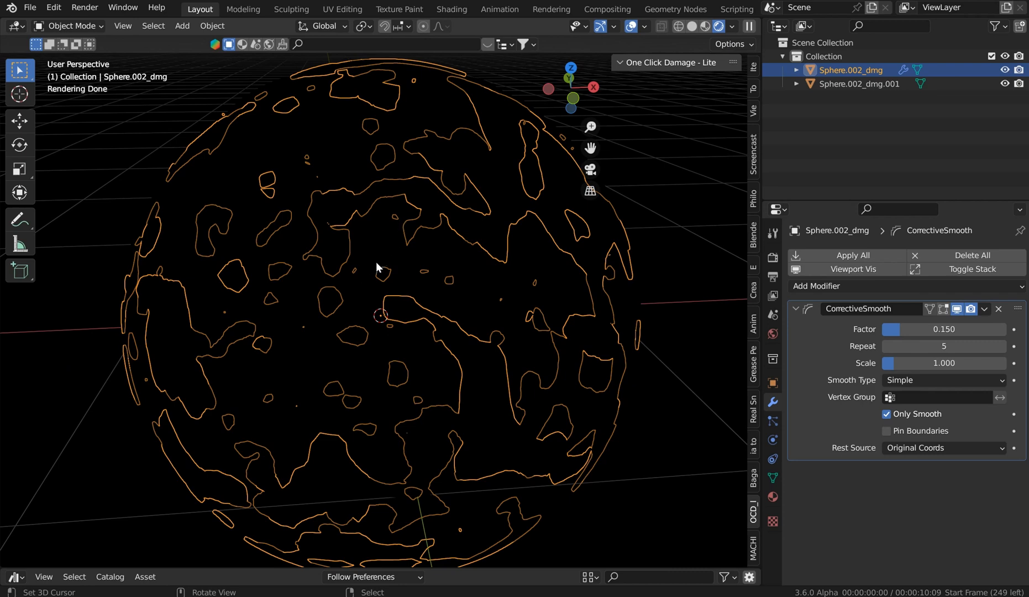
key("shift+a")
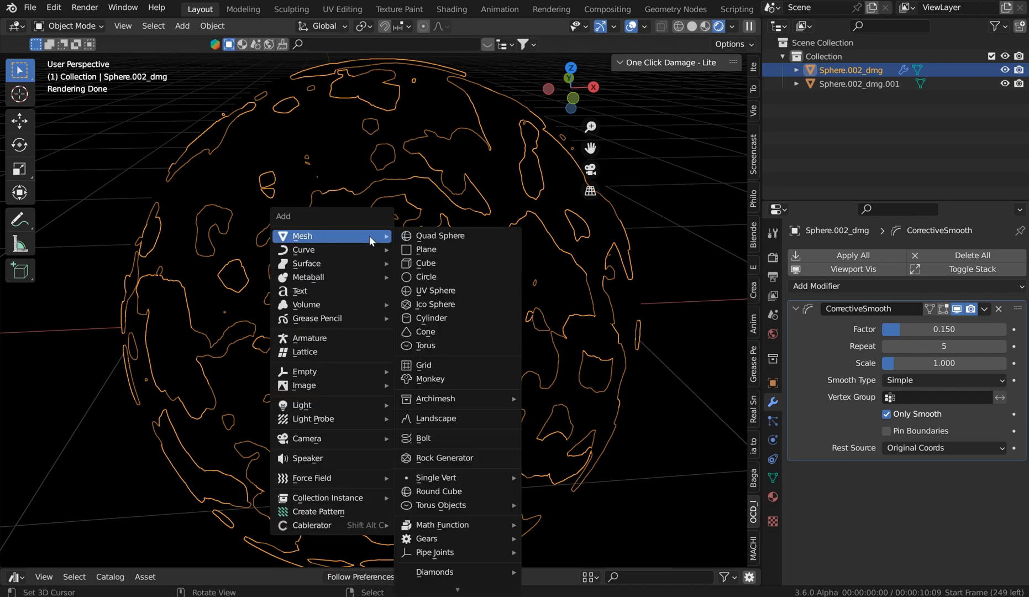
mouse_move(373, 409)
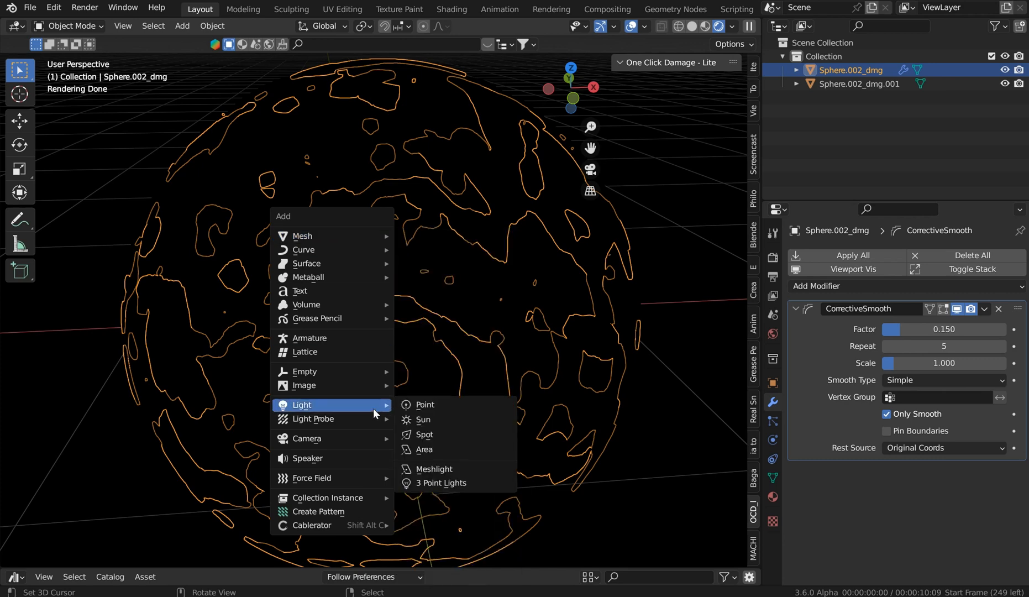
left_click(447, 402)
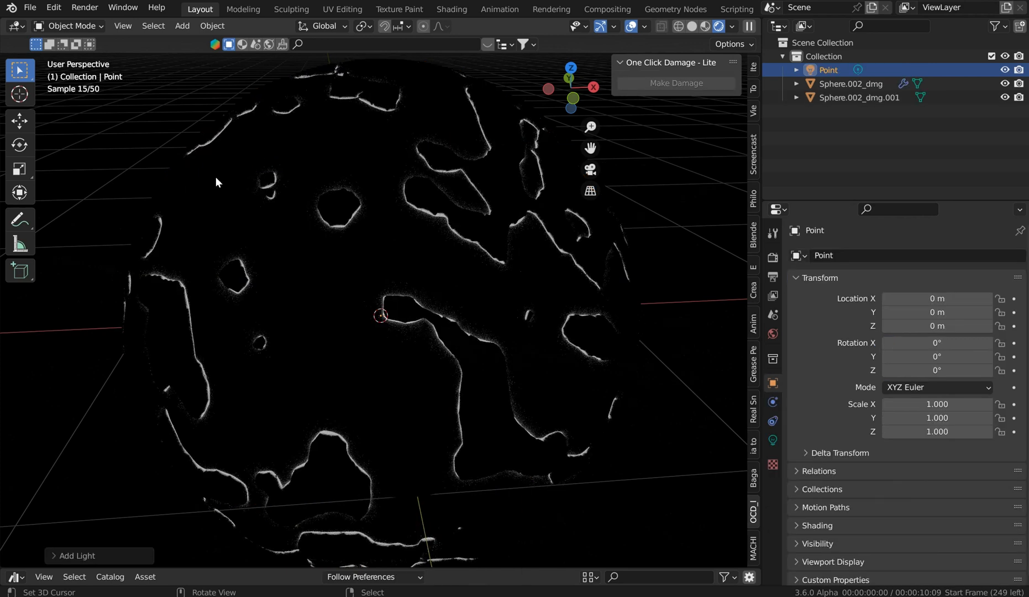
Set the point light's power to 500 W
left_click(772, 440)
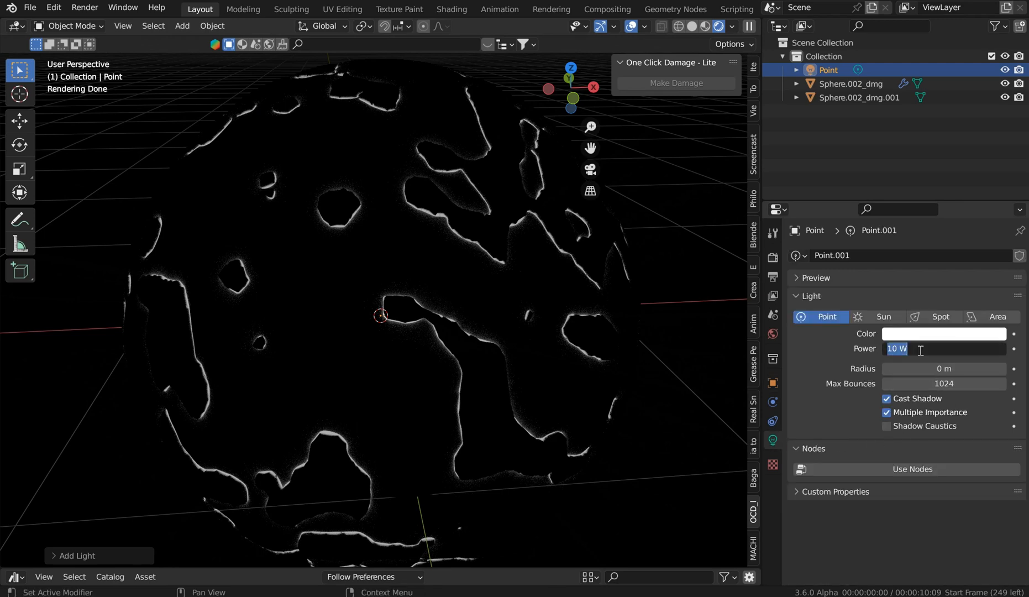
key("Return")
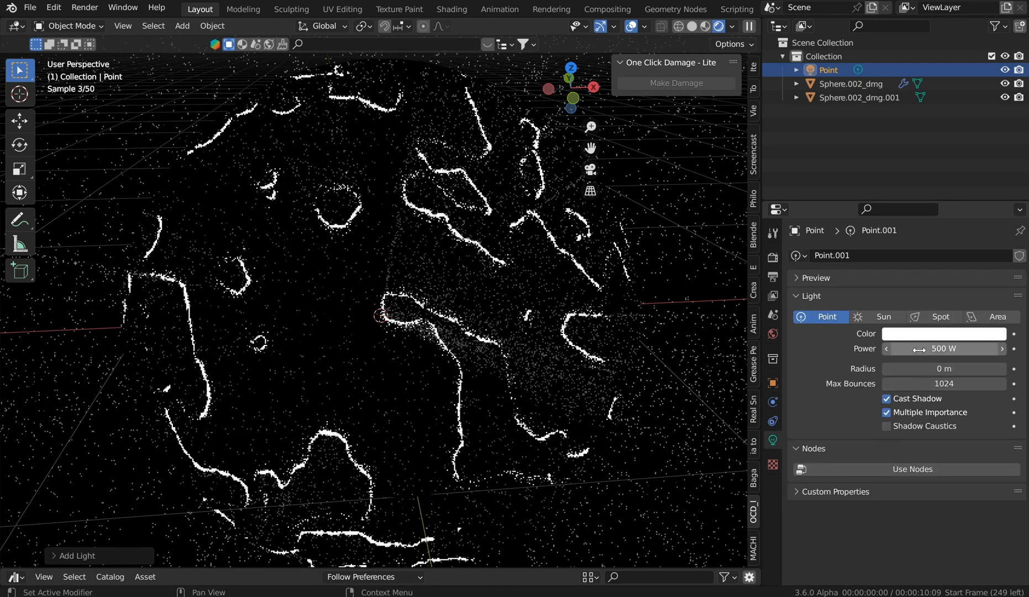
middle_click_drag(377, 255, 451, 275)
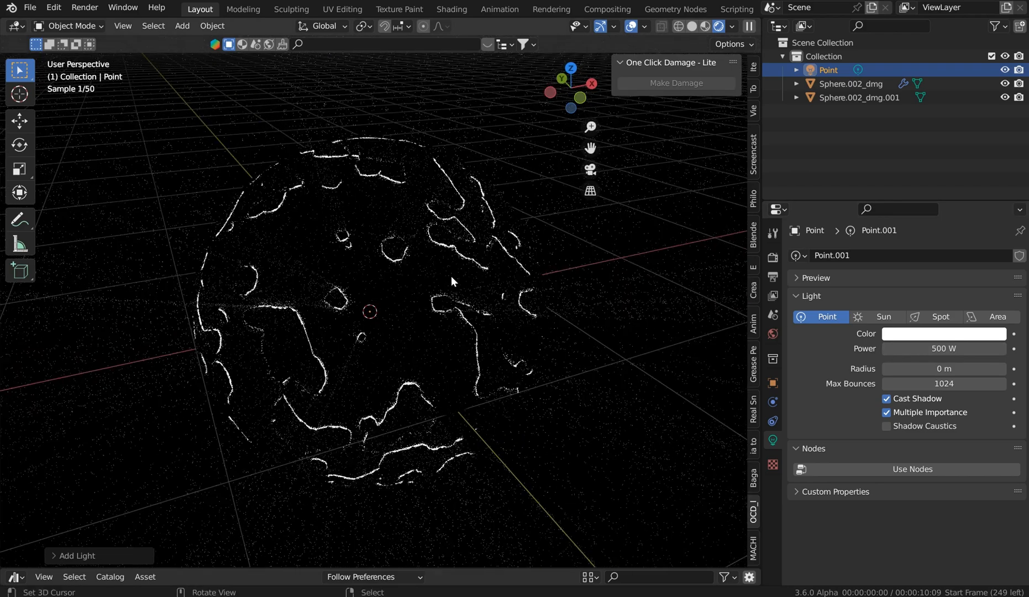
Remove the Volume Scatter shader from the world by setting its volume to None
left_click(773, 334)
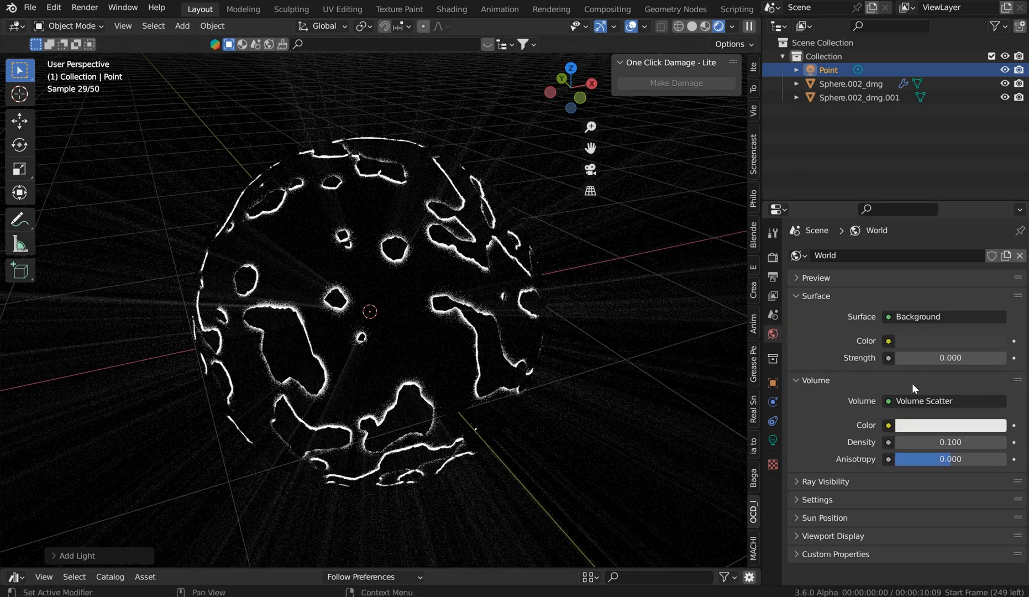
left_click(887, 403)
left_click(943, 71)
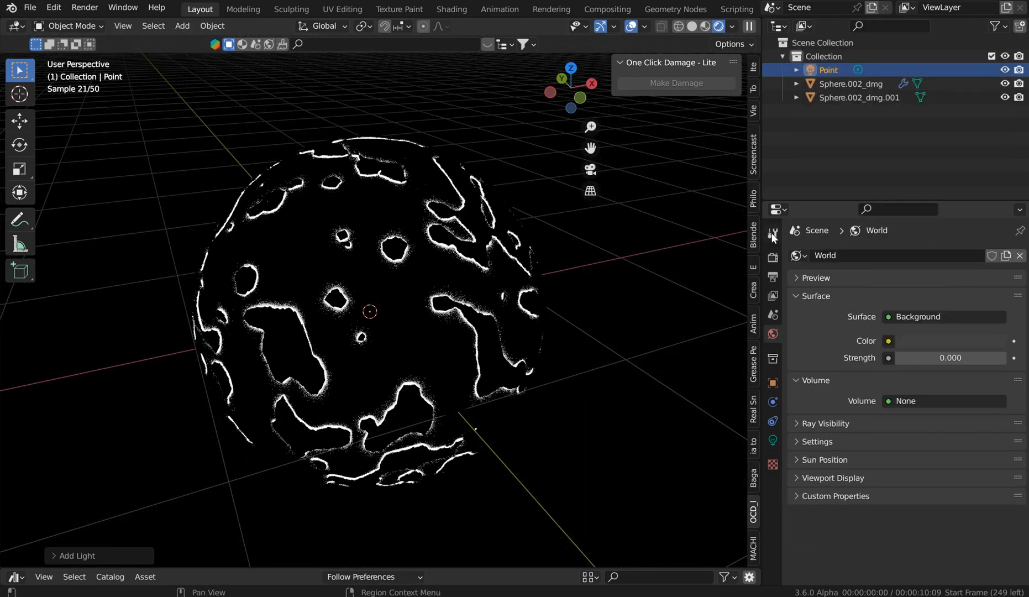
Try a world background strength of 1, and reset it to 0
middle_click_drag(507, 350, 437, 227)
scroll(437, 227, "up", 2)
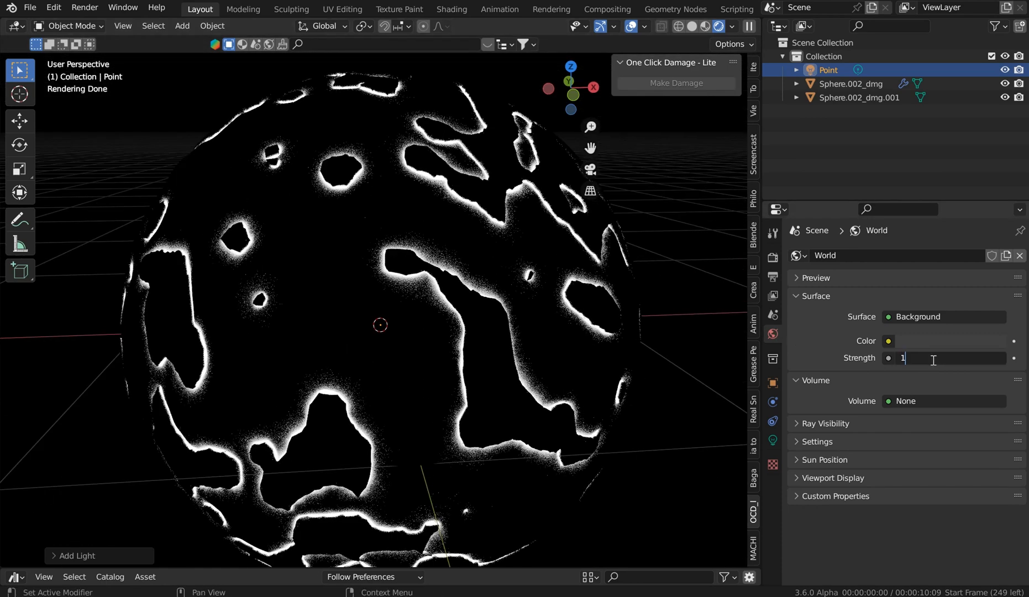
key("Return")
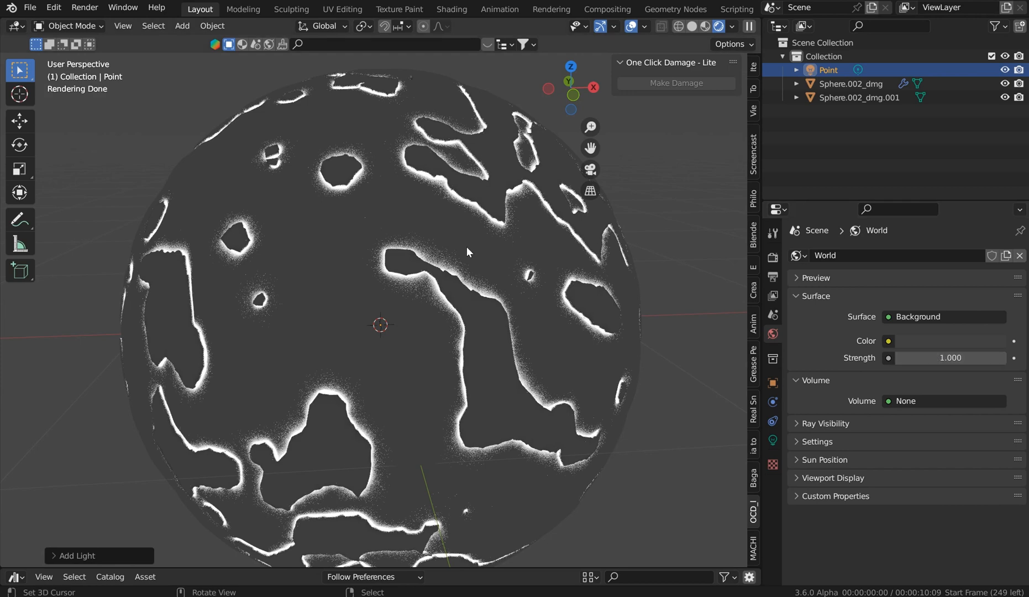
scroll(466, 247, "down", 3)
left_click(950, 358)
type("0")
key("Return")
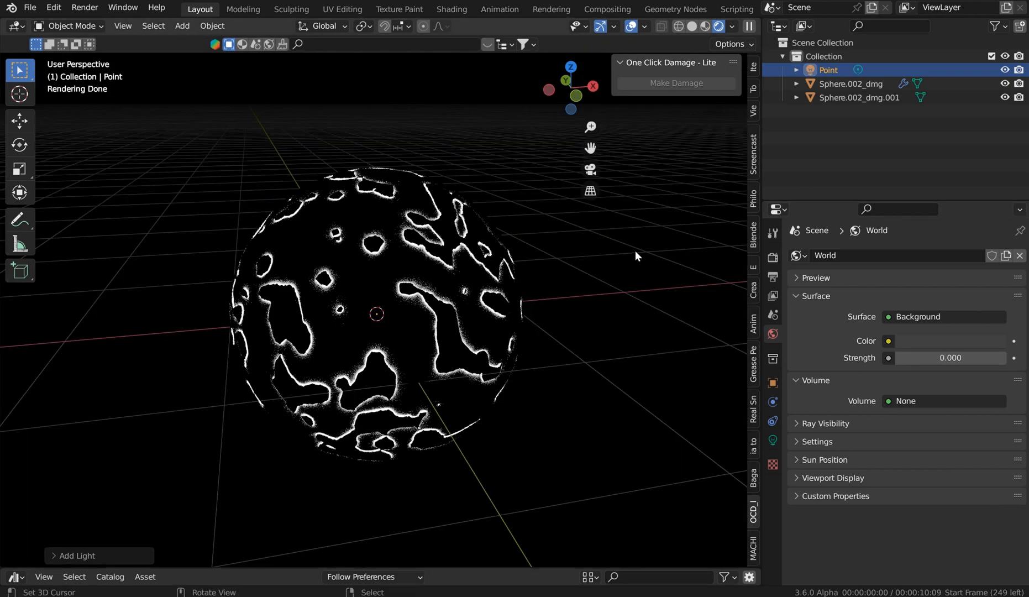
Try a saturated orange color on the point light inside the sphere
scroll(623, 251, "up", 1)
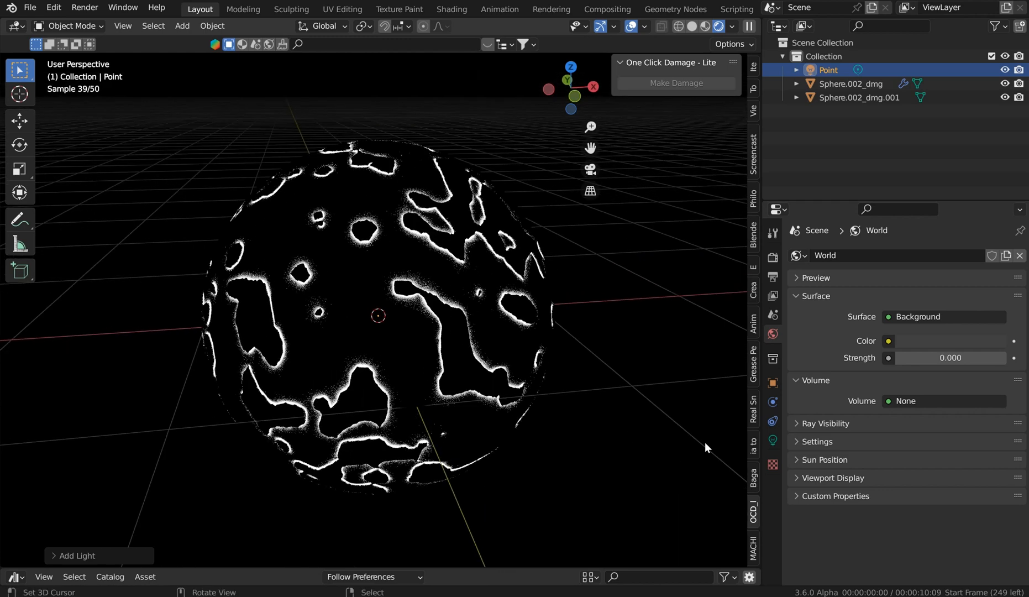
left_click(772, 440)
left_click(943, 333)
left_click_drag(937, 231, 906, 244)
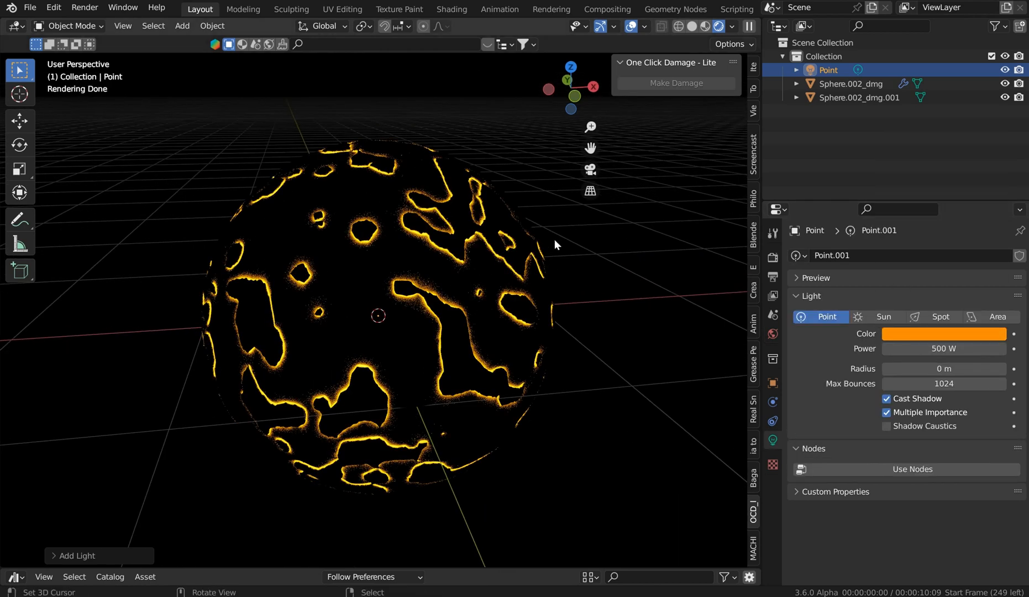
Change the point light's color to light blue and test its radius setting, keeping the radius at 0 m
left_click(946, 334)
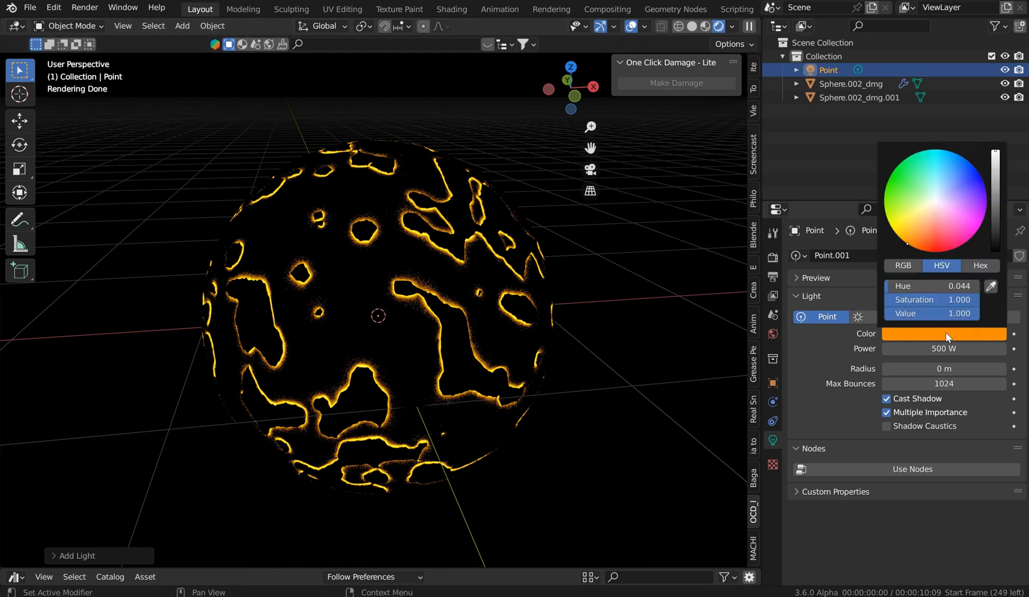
left_click_drag(940, 200, 940, 184)
scroll(531, 307, "up", 2)
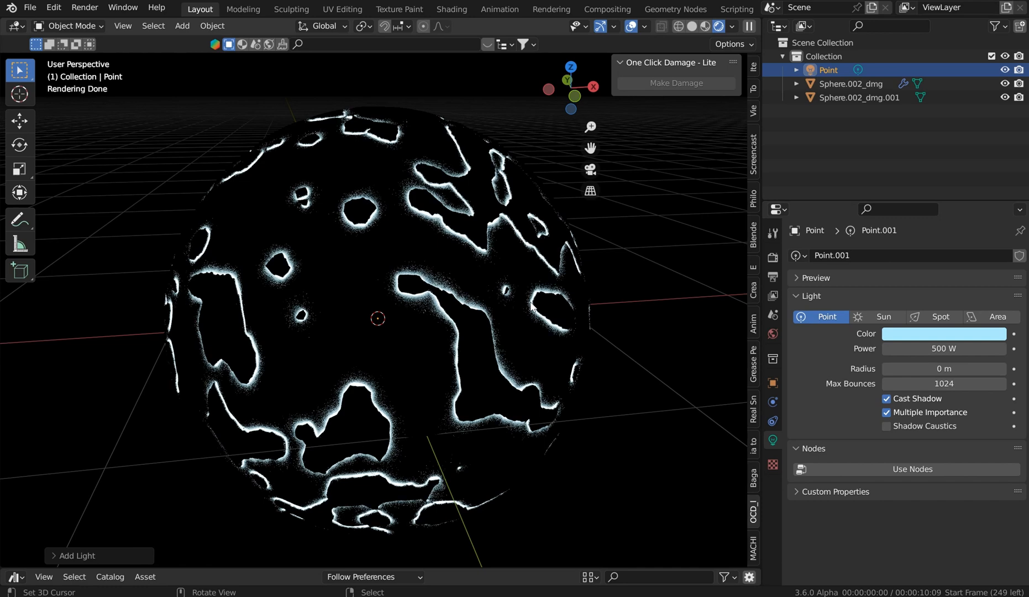
scroll(519, 311, "up", 3)
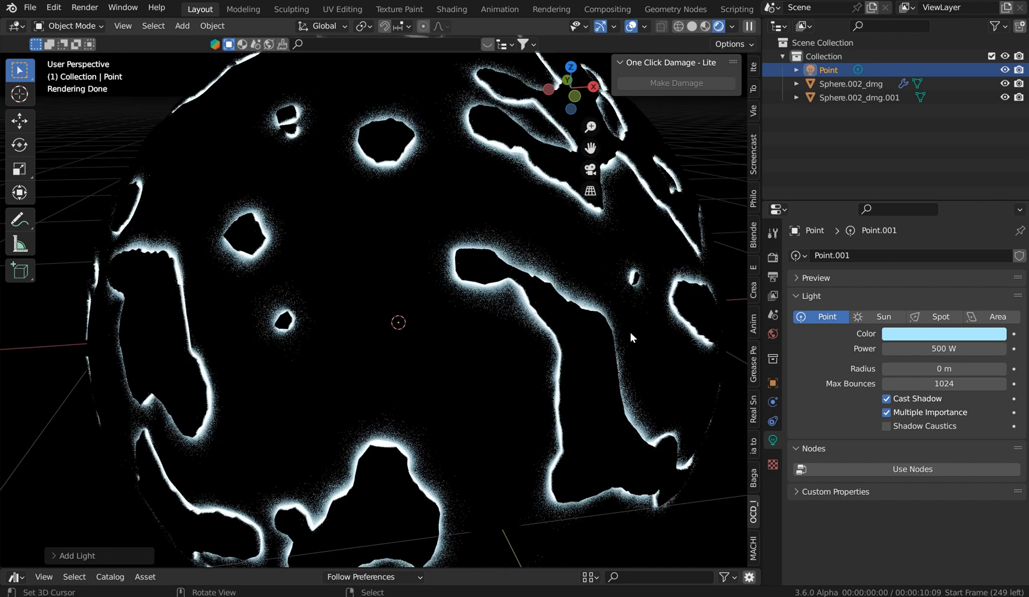
mouse_move(922, 370)
left_mouse_down()
mouse_move(983, 370)
mouse_move(922, 366)
left_mouse_up()
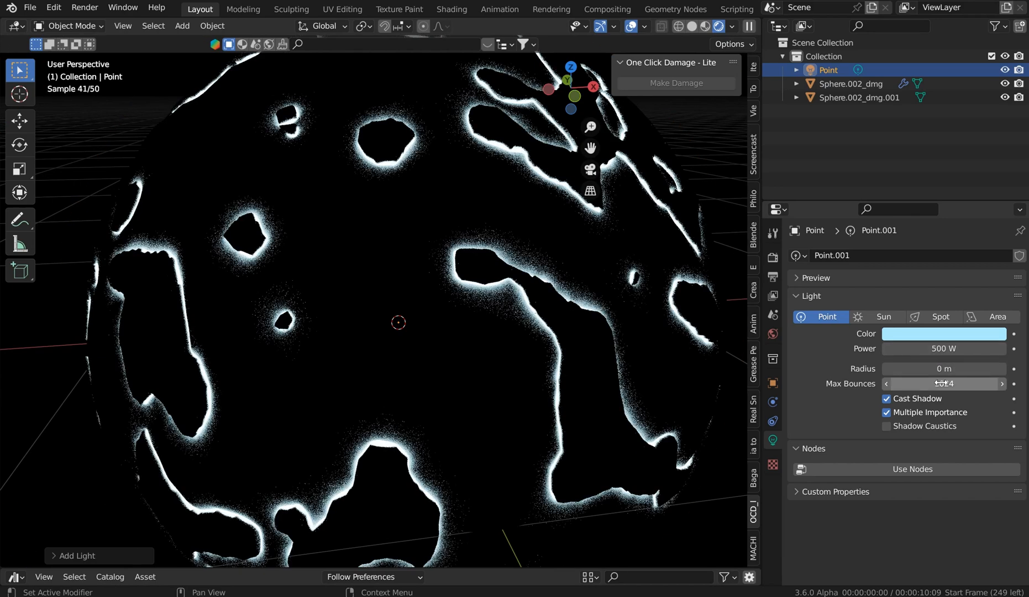
middle_click_drag(656, 332, 642, 334)
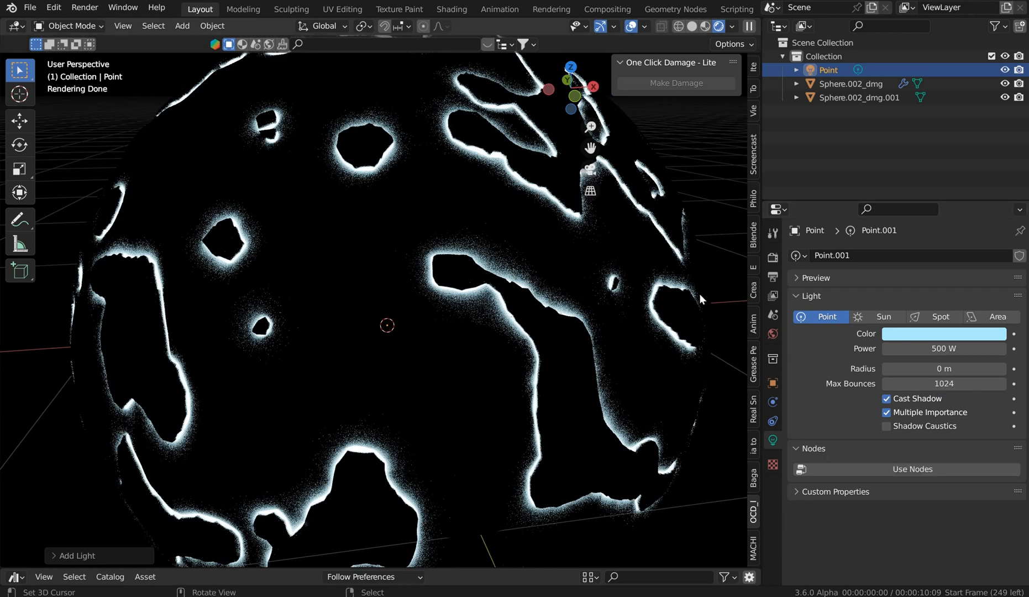
Assign a Volume Scatter shader to the world volume
scroll(674, 287, "down", 2)
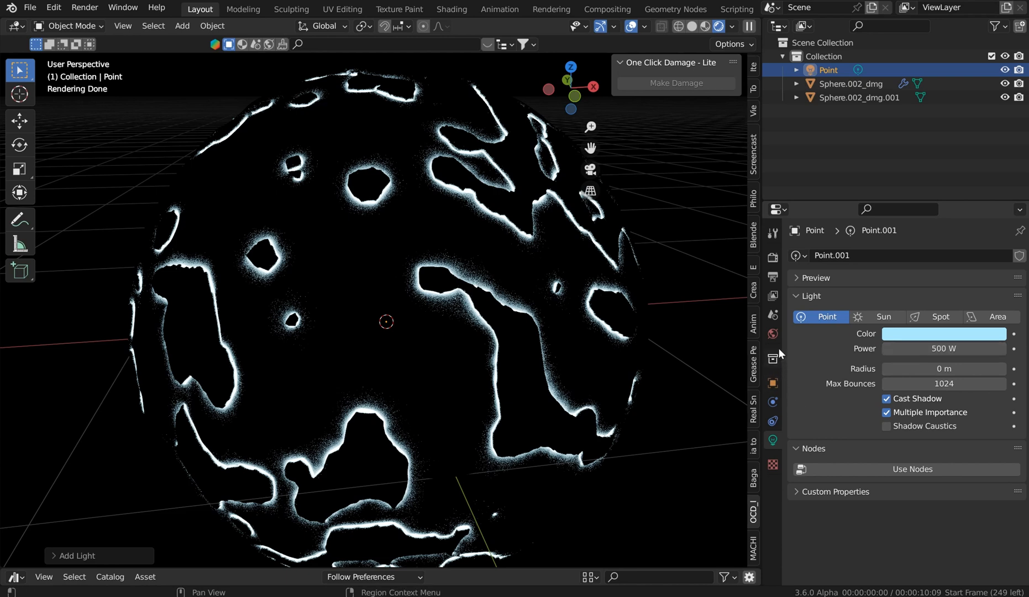
left_click(772, 333)
left_click(887, 400)
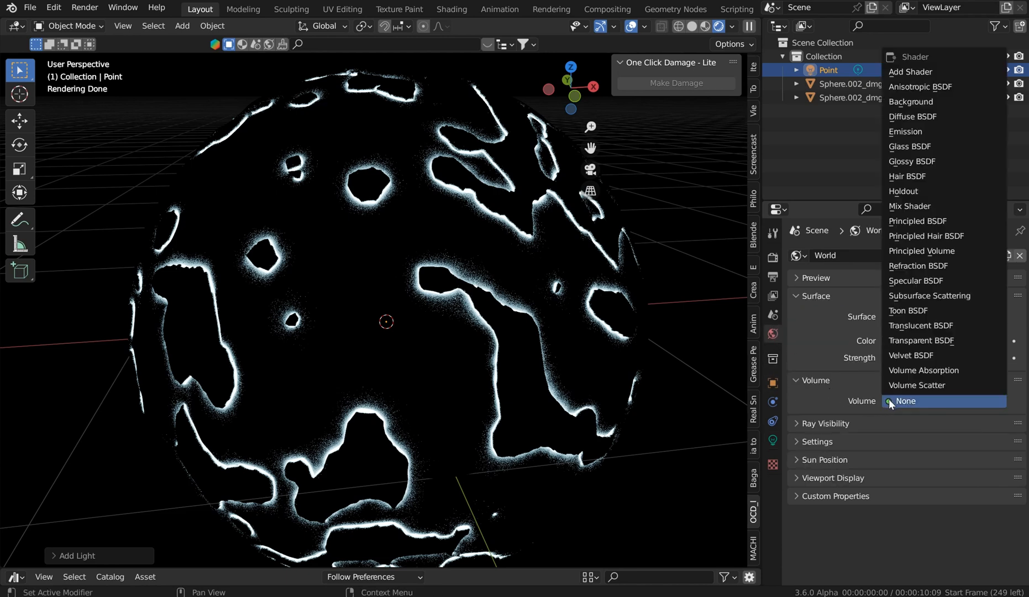
left_click(913, 384)
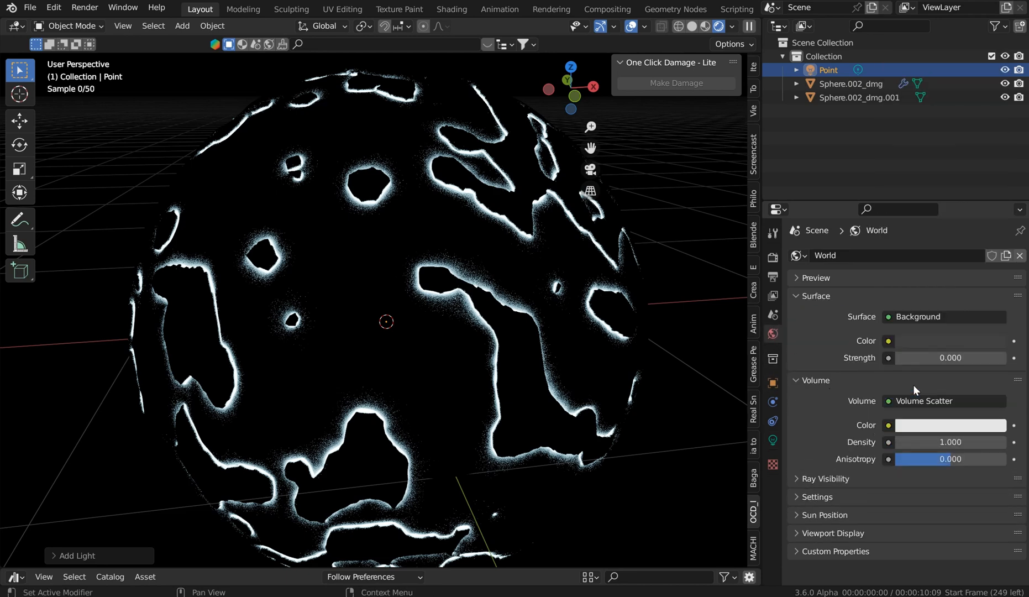
Set the density of the world's Volume Scatter to 0.1
left_click(941, 442)
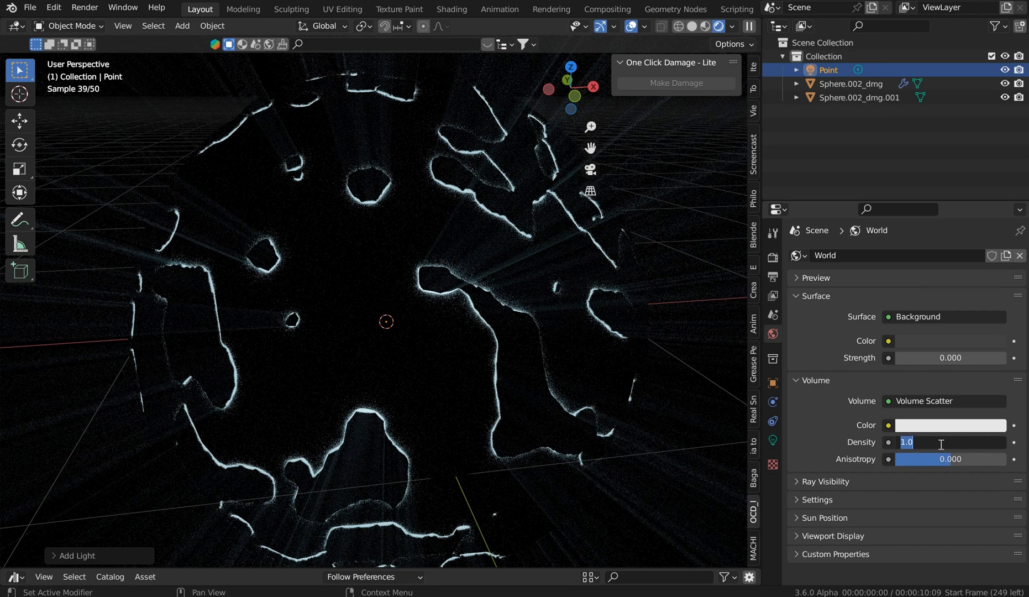
key("Return")
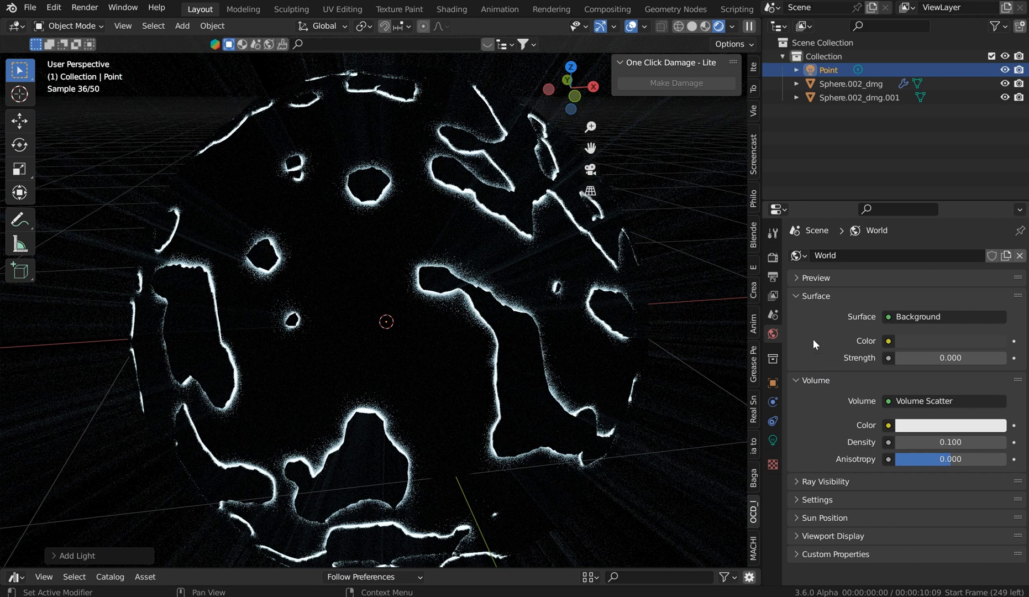
Try a power of 5000 W on the point light inside the sphere, and settle on 2500 W
left_click(772, 439)
middle_click_drag(518, 235, 509, 239)
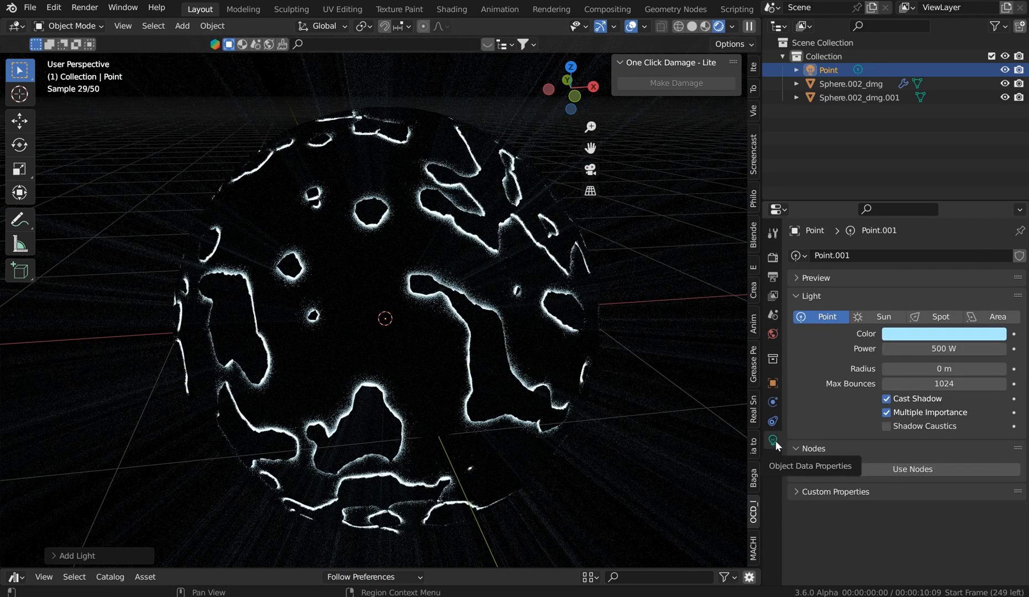
left_click_drag(914, 350, 963, 349)
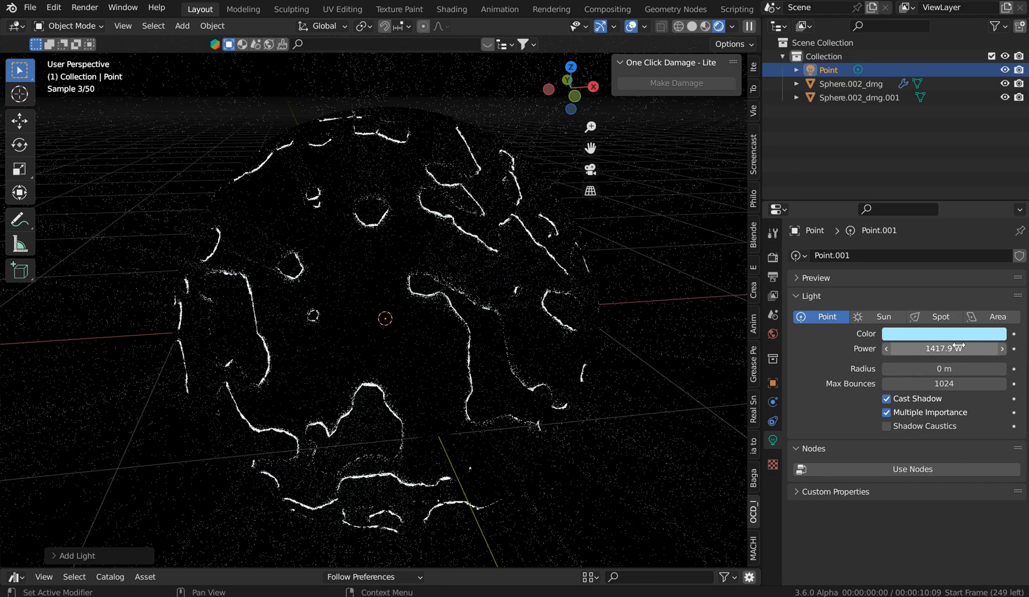
left_click(964, 353)
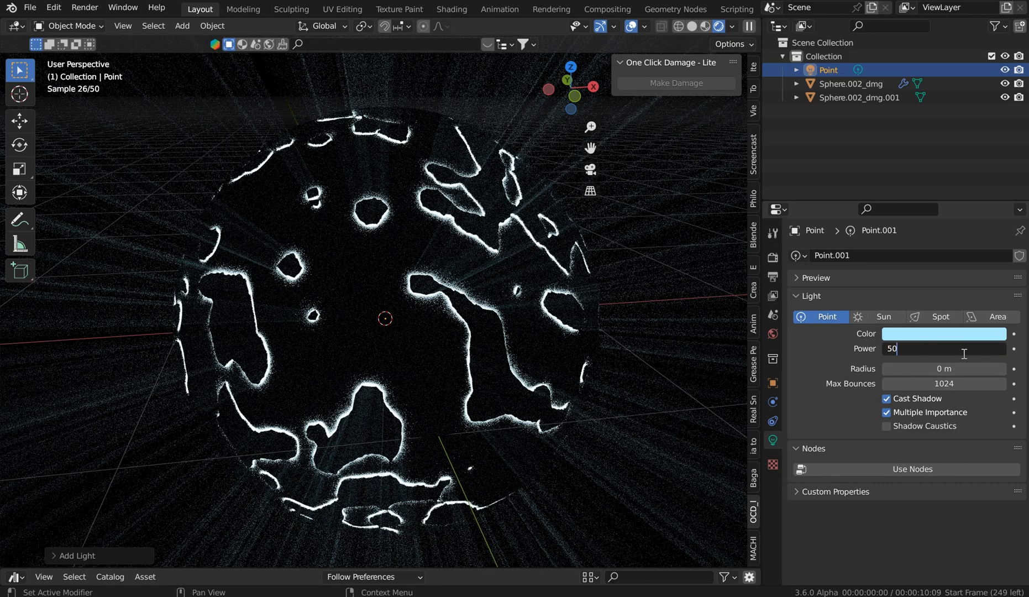
key("Return")
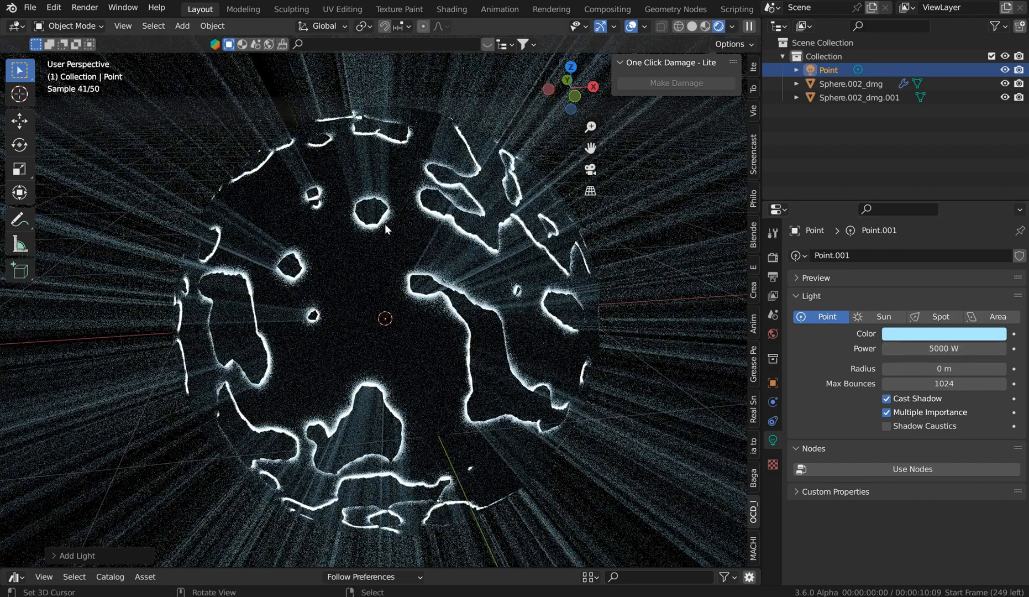
left_click(968, 346)
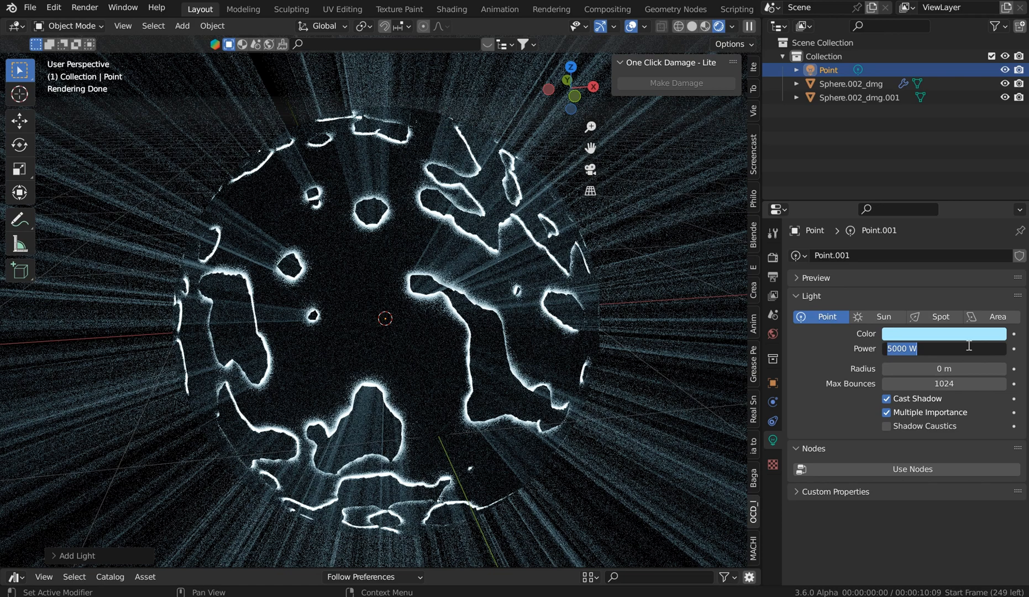
type("2500")
key("Return")
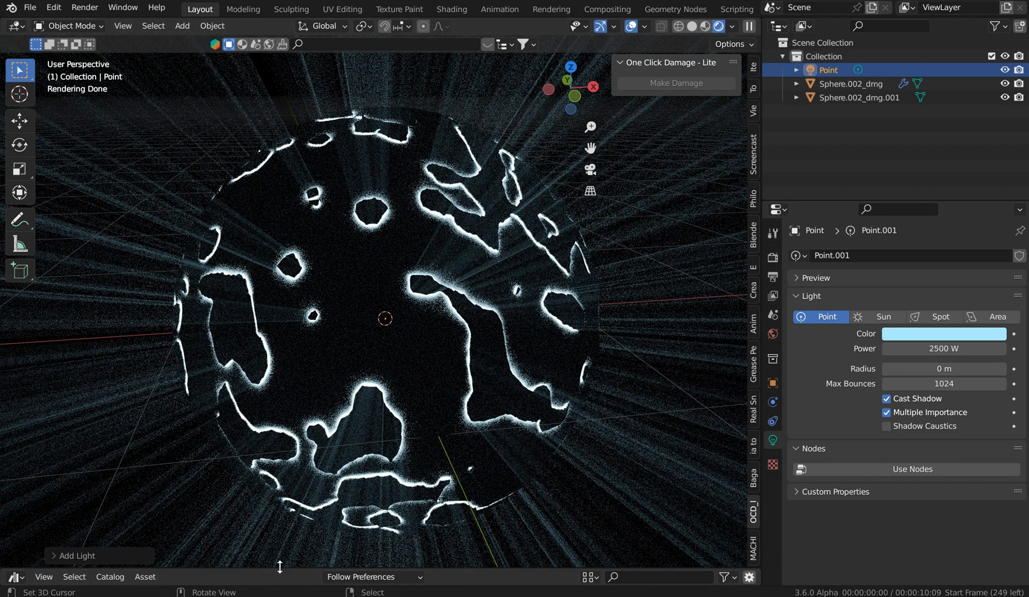
Turn the asset browser area below the viewport into a Timeline and enlarge it
left_click_drag(281, 567, 280, 523)
left_click(21, 531)
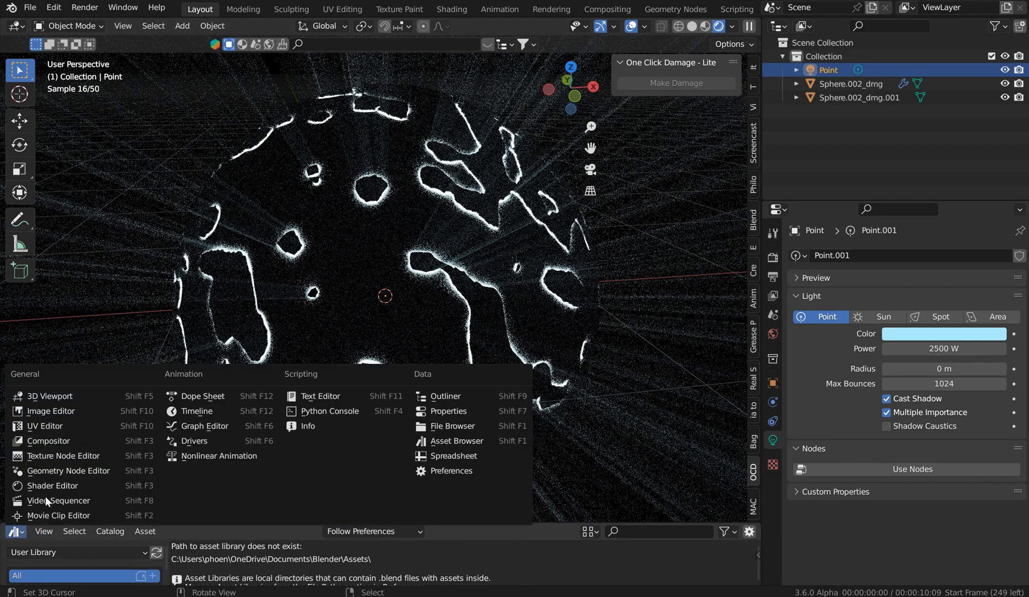
left_click(195, 412)
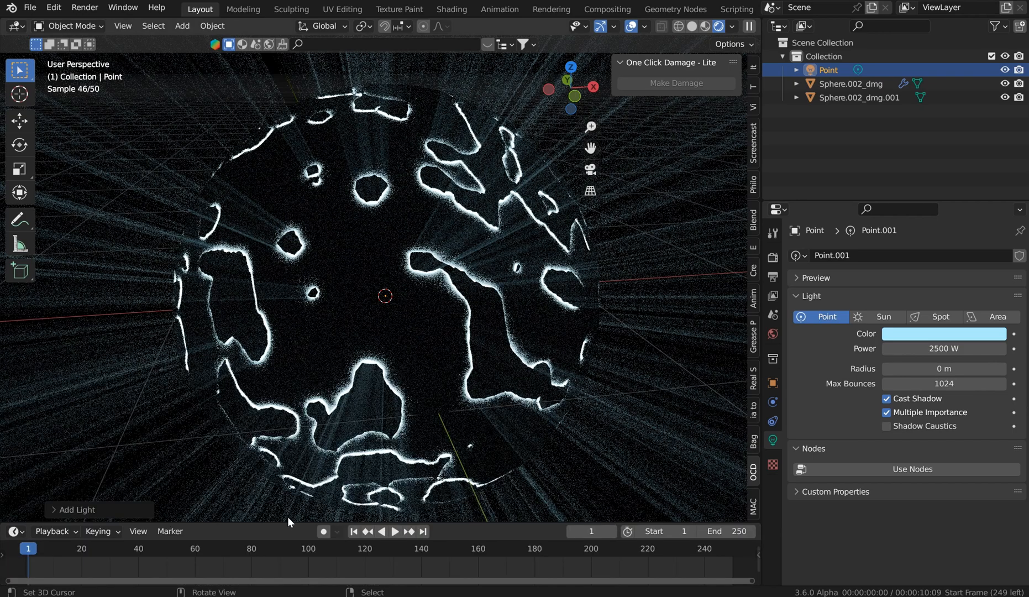
left_click_drag(287, 519, 279, 492)
scroll(357, 521, "down", 1)
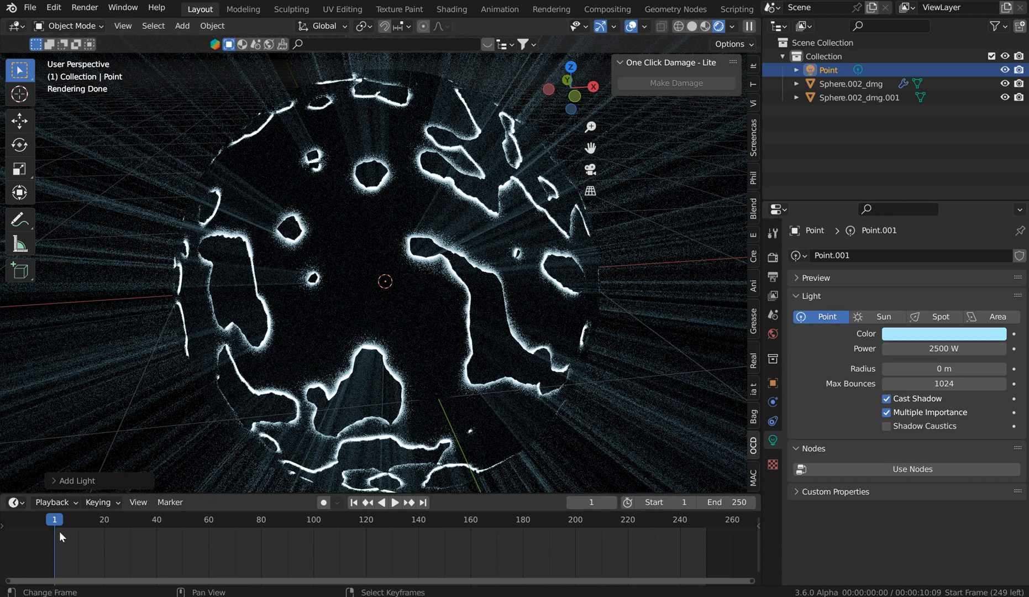
Keyframe the point light's light blue color at frame 1
key("i")
left_click(924, 334)
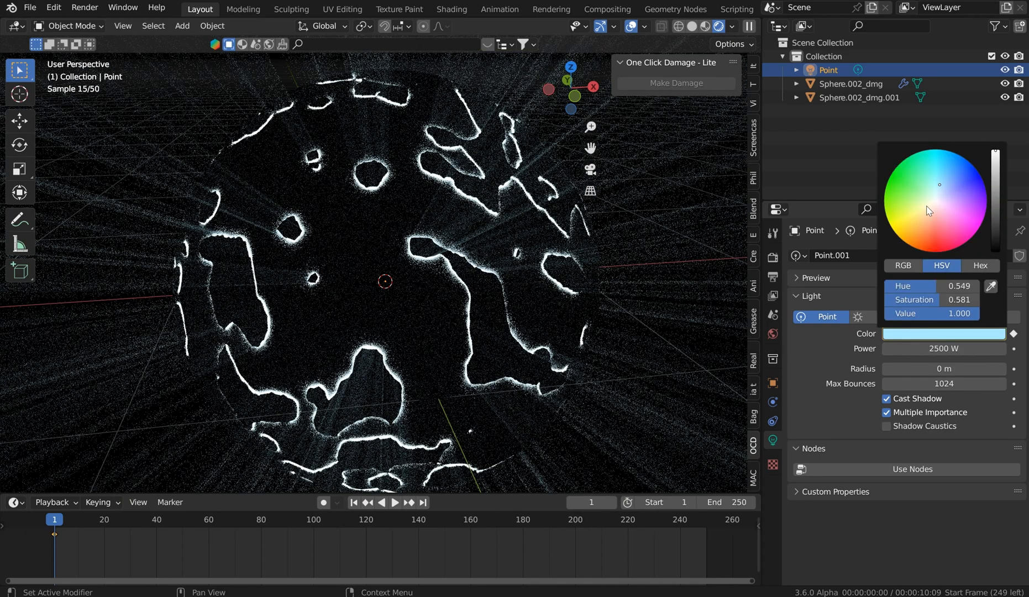
mouse_move(941, 195)
left_mouse_down()
mouse_move(929, 212)
mouse_move(936, 199)
left_mouse_up()
Change the point light's color to saturated orange at frame 40 and keyframe it
key("space")
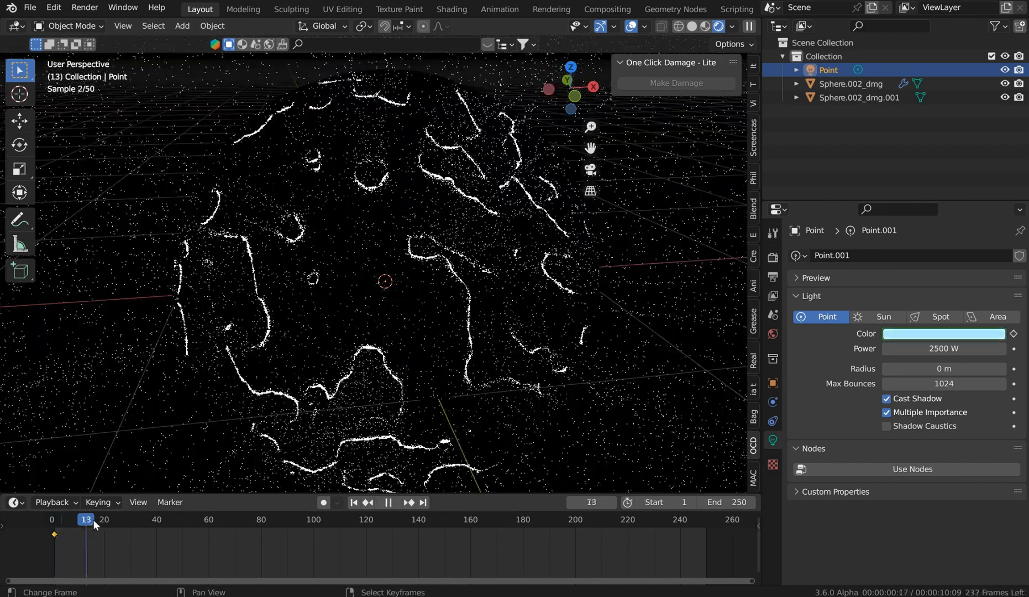
key("space")
left_click_drag(181, 519, 156, 520)
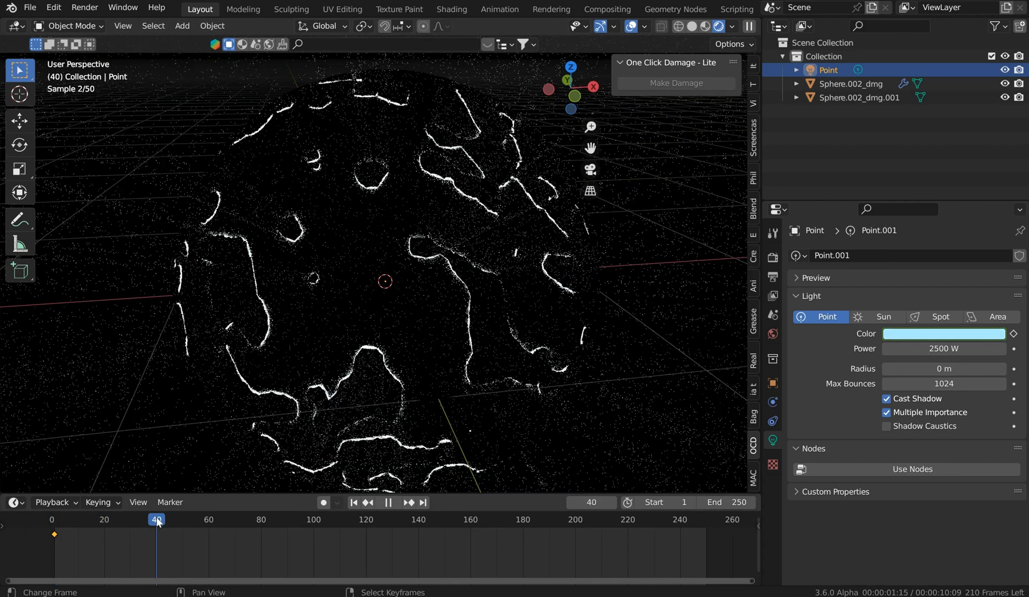
left_click(924, 334)
left_click_drag(912, 236, 914, 246)
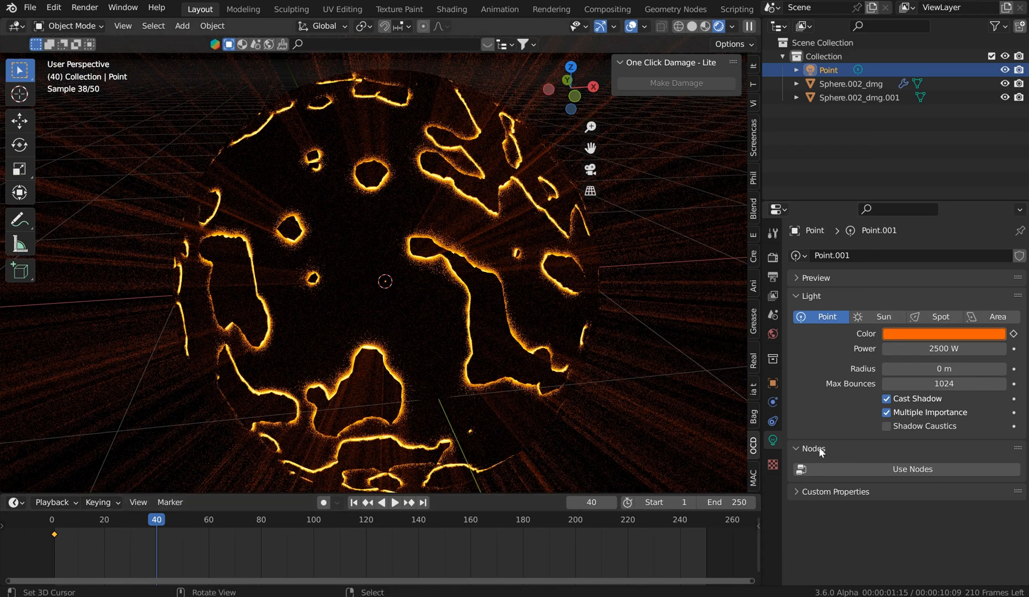
key("i")
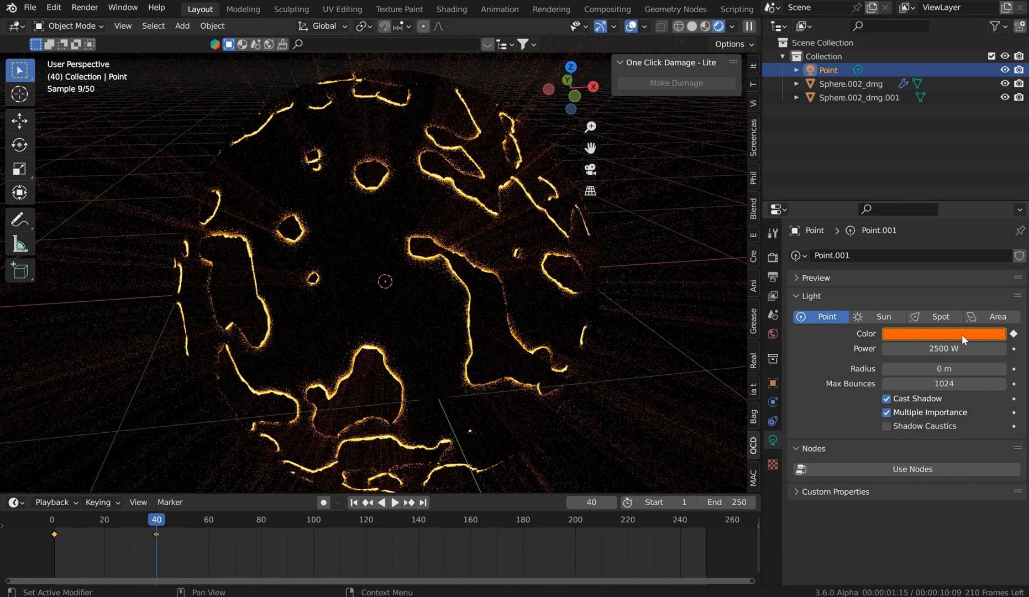
Change the point light's color to hot pink with hue 0.940 and saturation 1 at frame 60, and keyframe it
left_click_drag(155, 517, 209, 524)
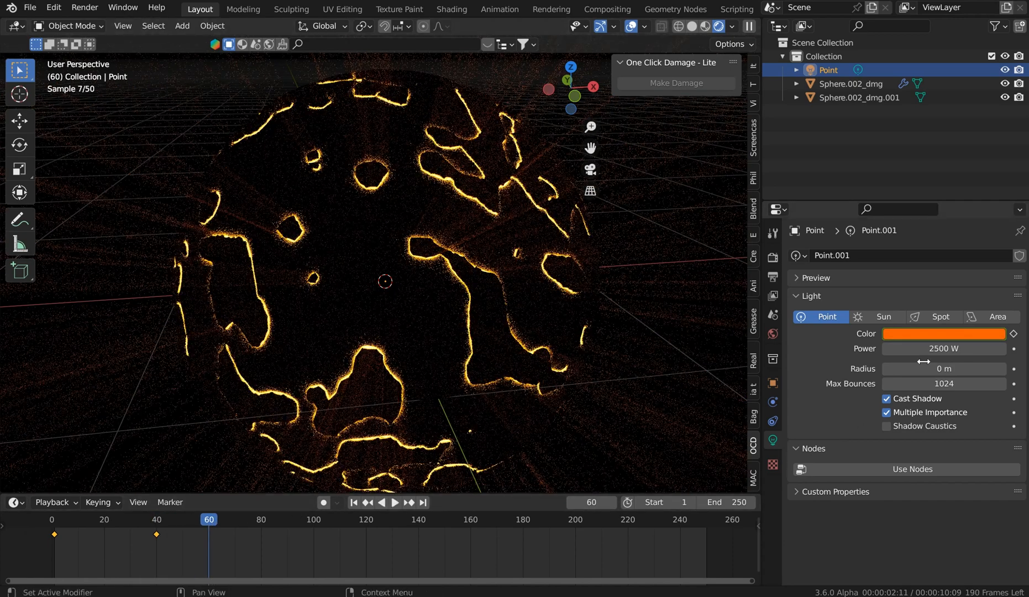
left_click(931, 332)
left_click_drag(929, 220, 968, 244)
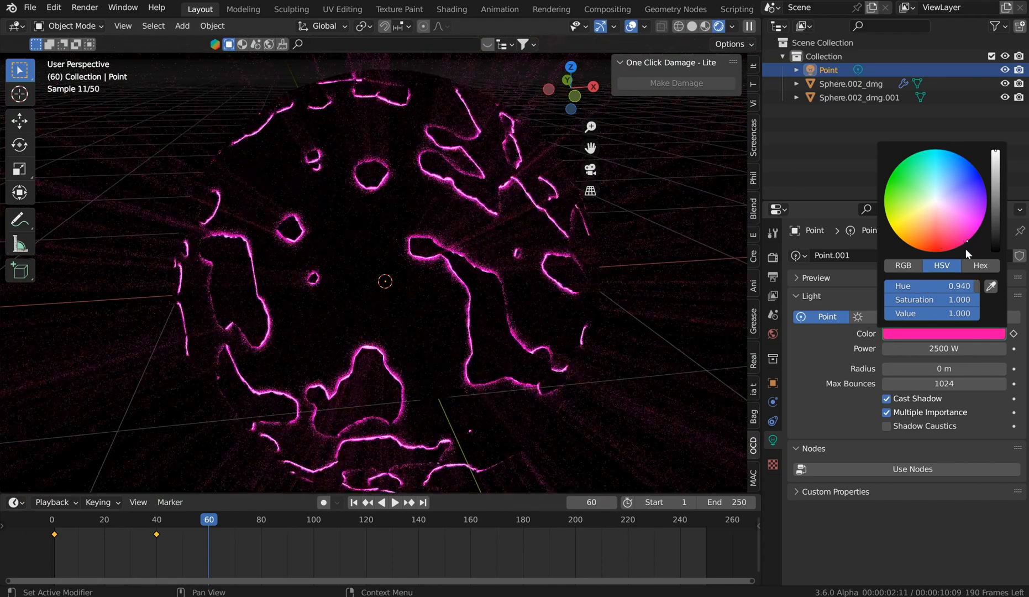
key("i")
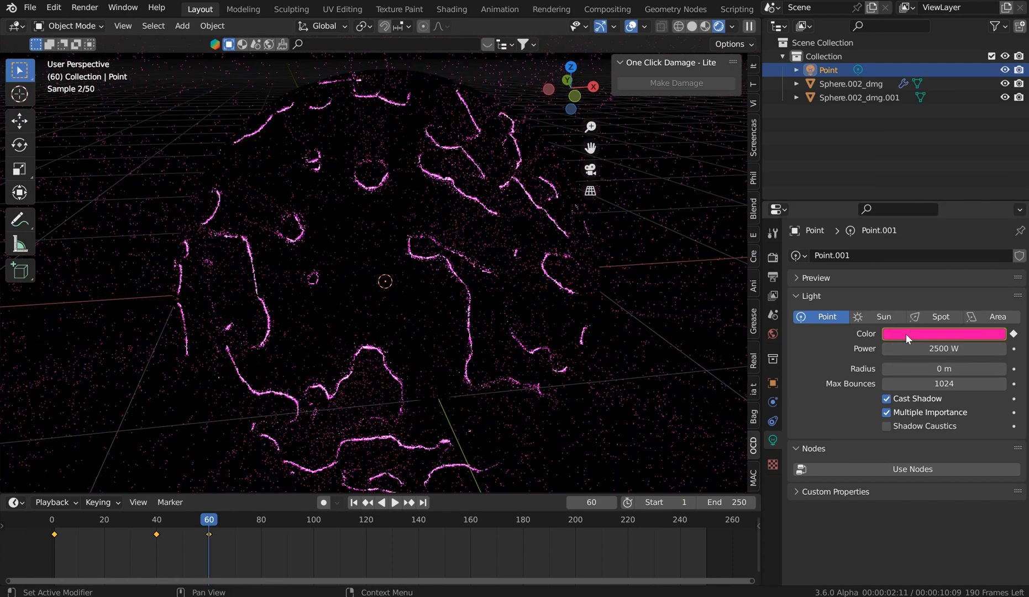
Change the point light's color to bright green at frame 80 and keyframe it
left_click(262, 521)
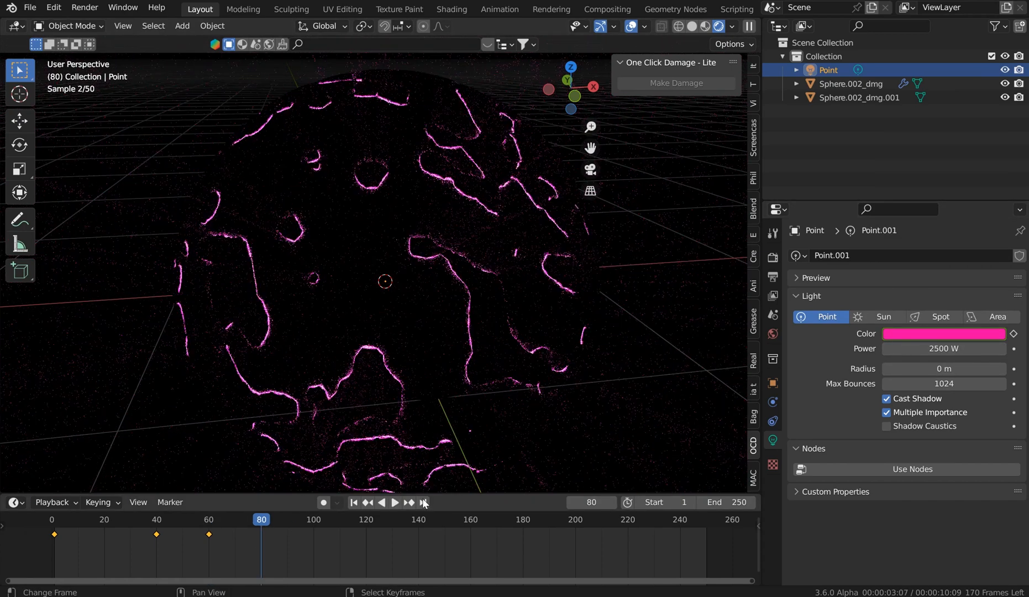
left_click(953, 333)
left_click(922, 221)
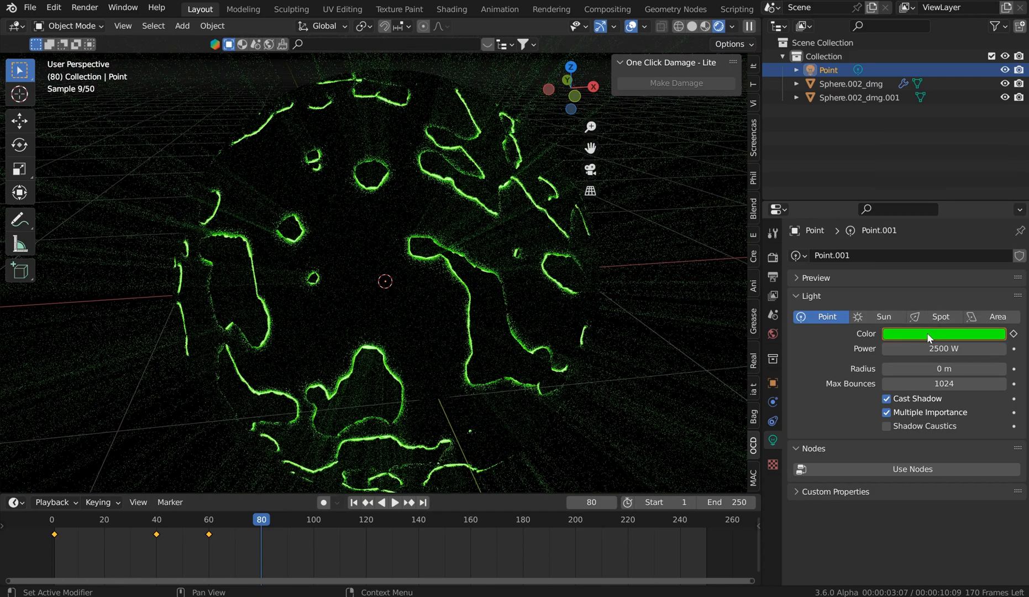
key("i")
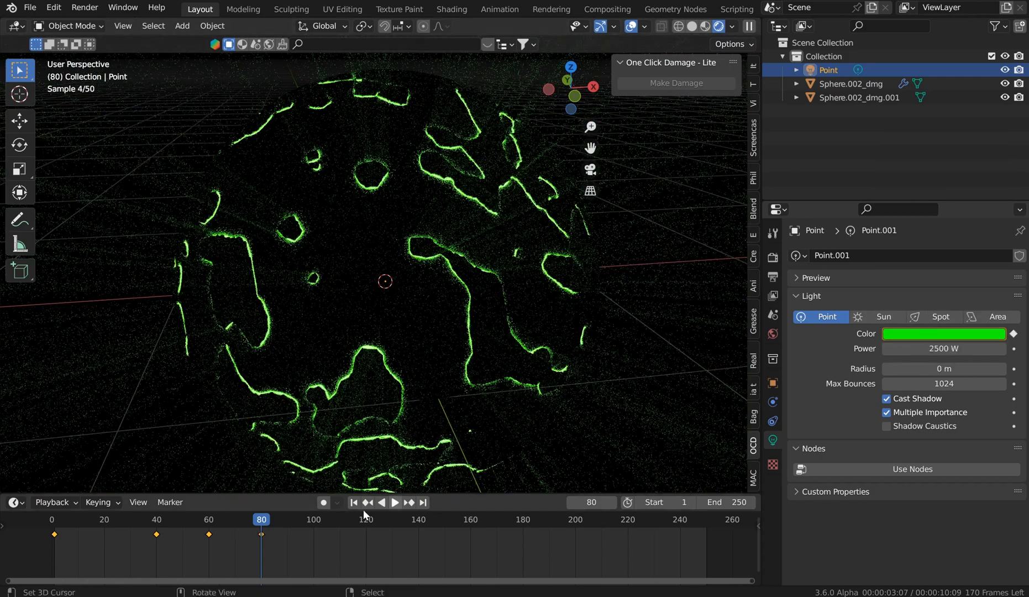
Change the point light's color to a very pale cyan at frame 100 and keyframe it
left_click(313, 524)
left_click(944, 333)
left_click(931, 191)
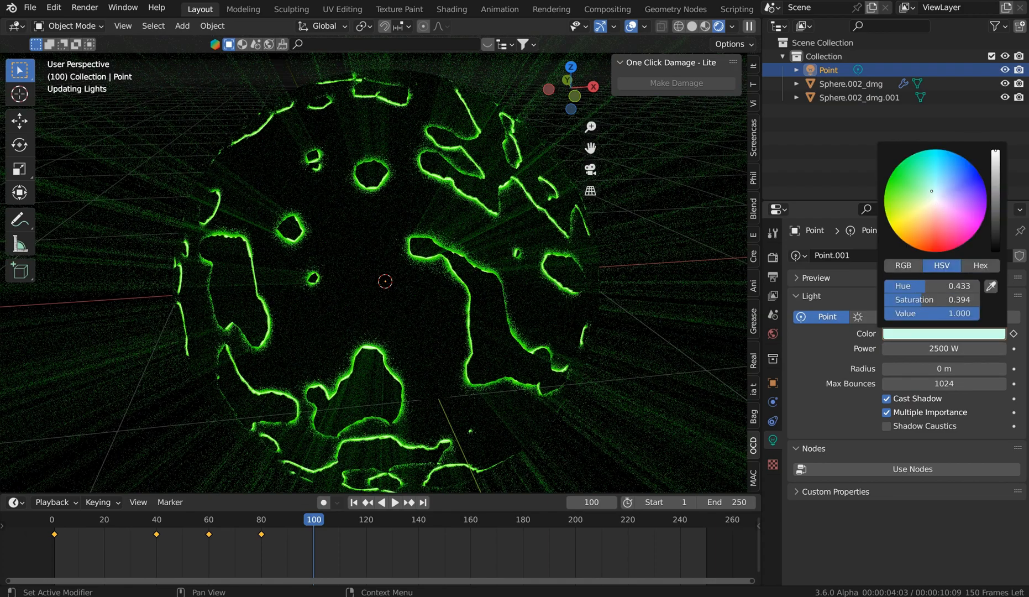
left_click(937, 194)
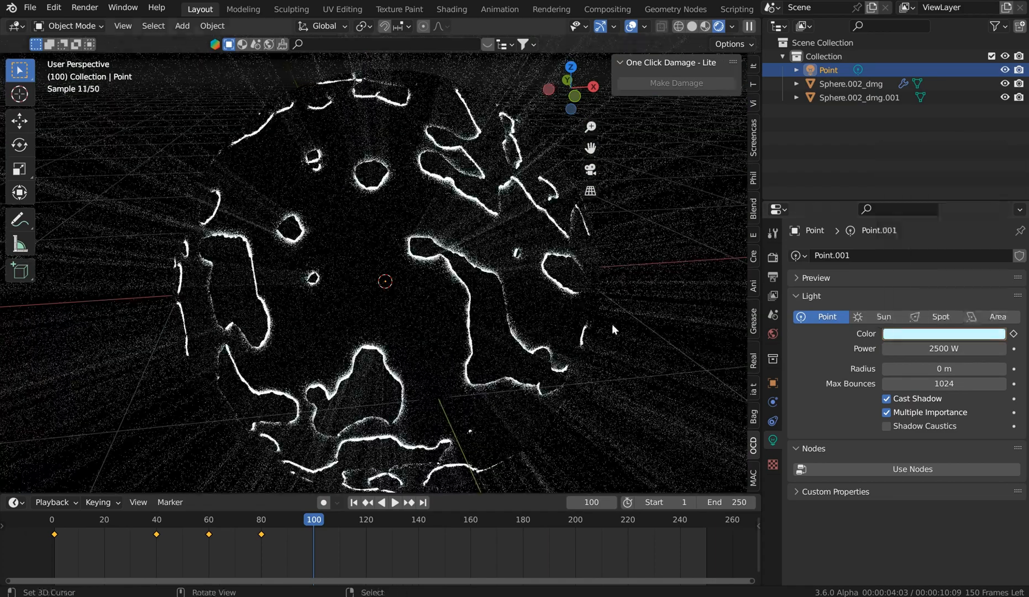
key("i")
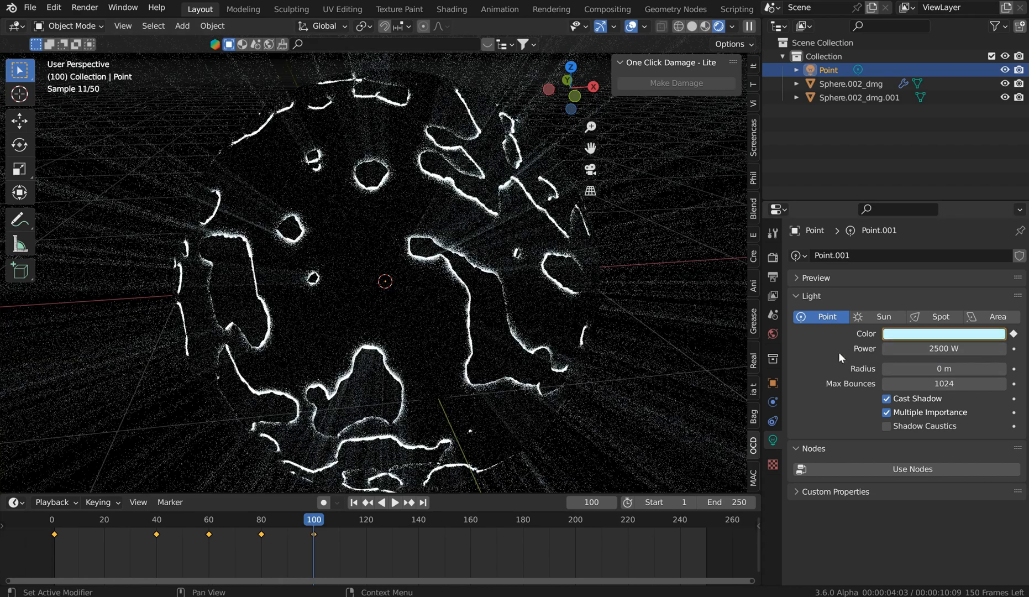
Set the animation's end frame to 100
left_click(731, 501)
type("10")
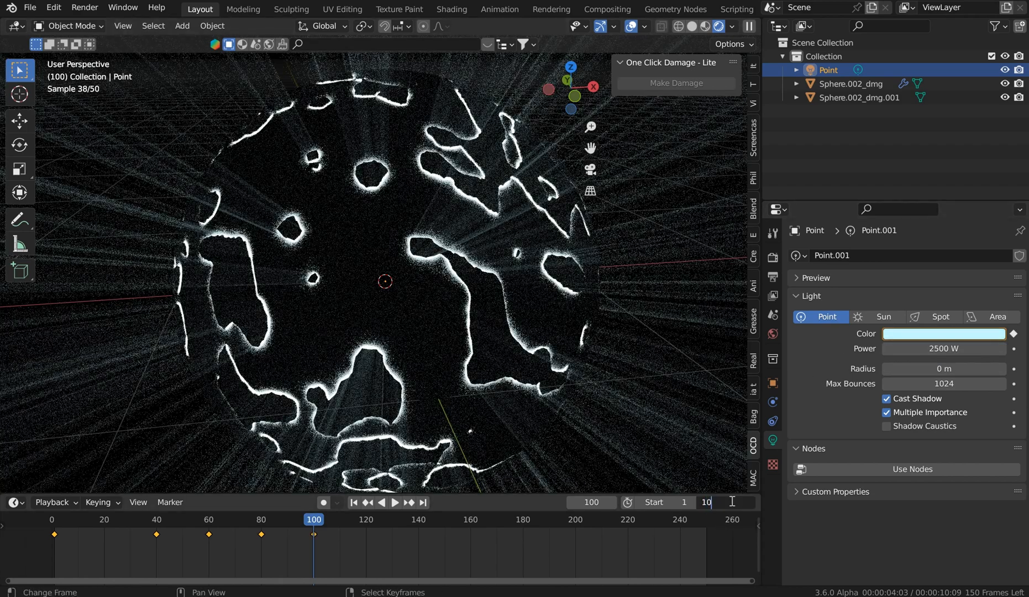
type("0")
key("Return")
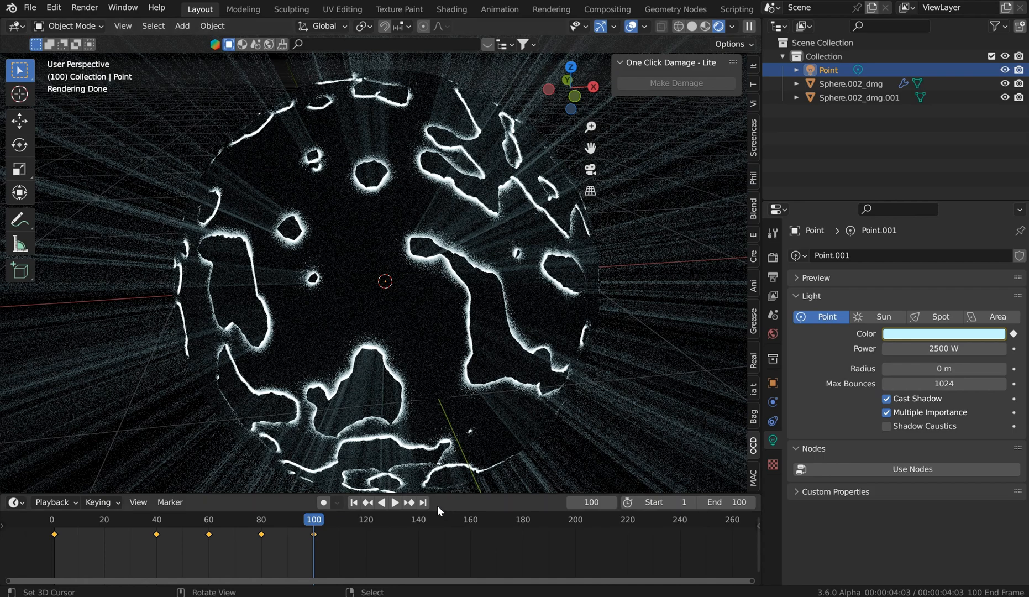
Play the light color animation from the first frame to review it, and stop playback
left_click_drag(316, 522, 52, 520)
left_click(394, 503)
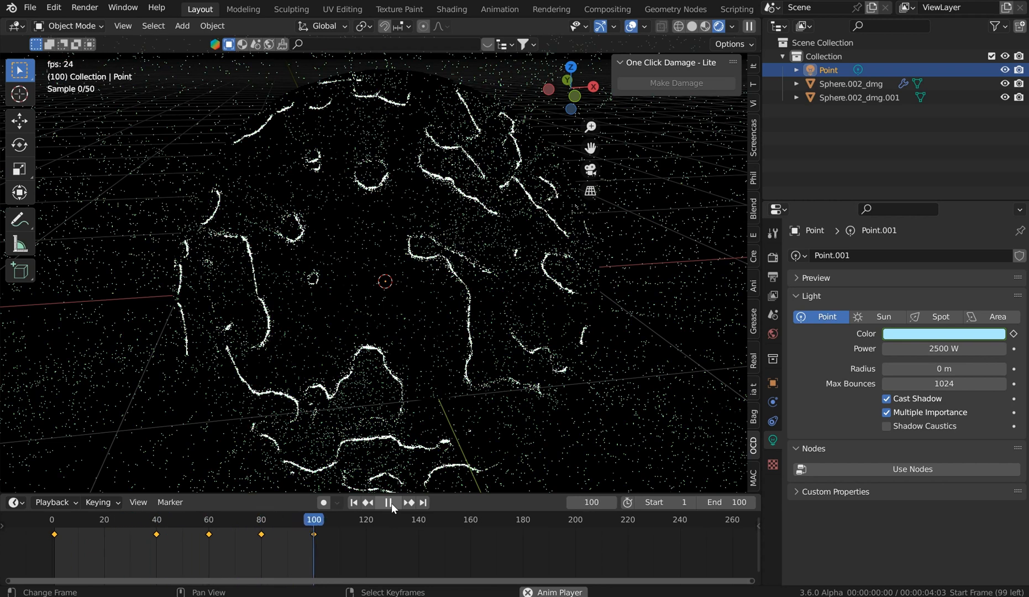
left_click(390, 502)
Switch the viewport to solid shading and join Sphere.002_dmg and Sphere.002_dmg.001 into one object
left_click(369, 367)
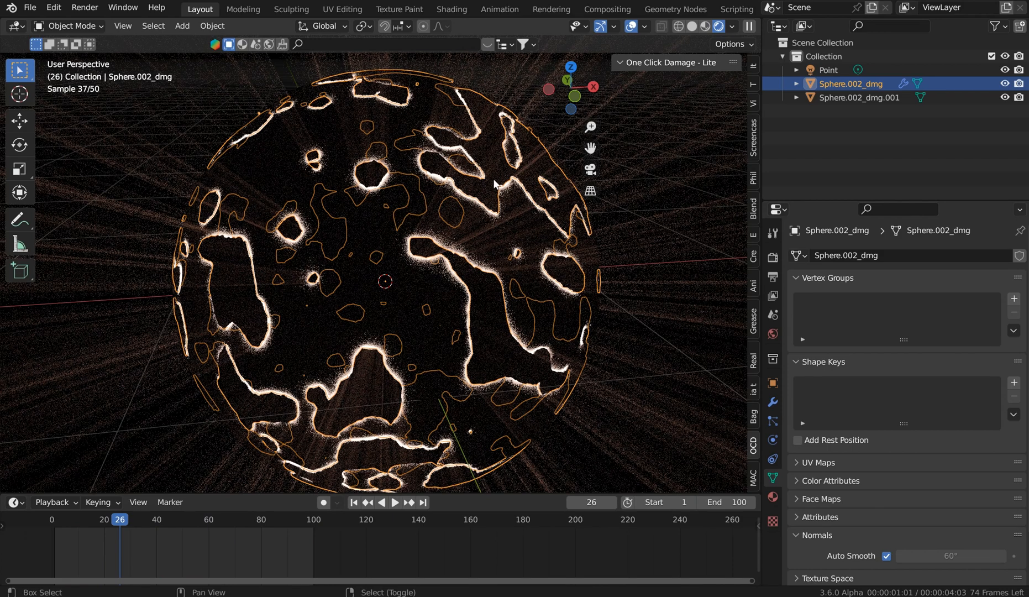
key("alt+a")
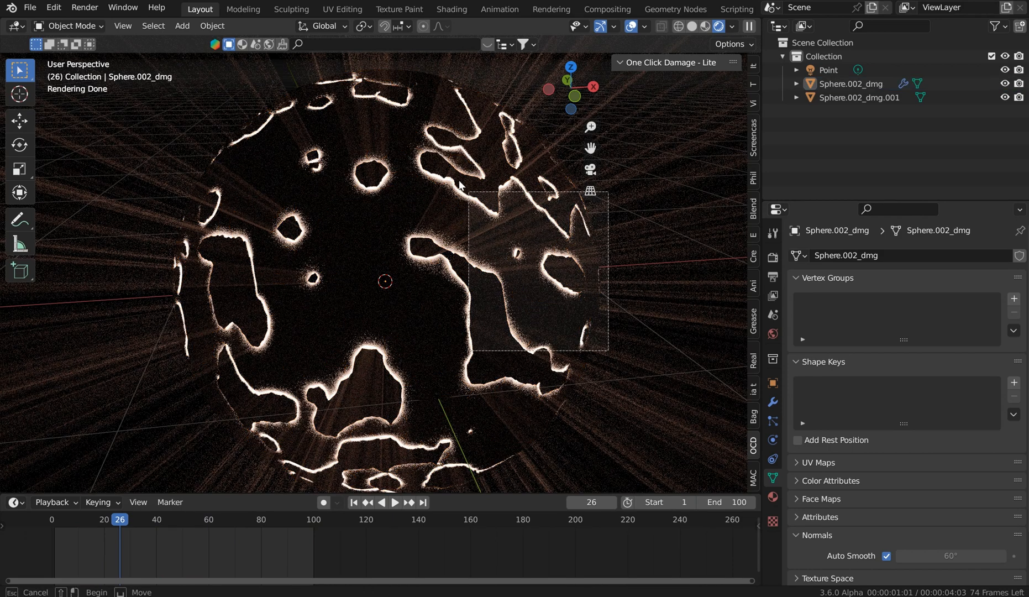
left_click(466, 189)
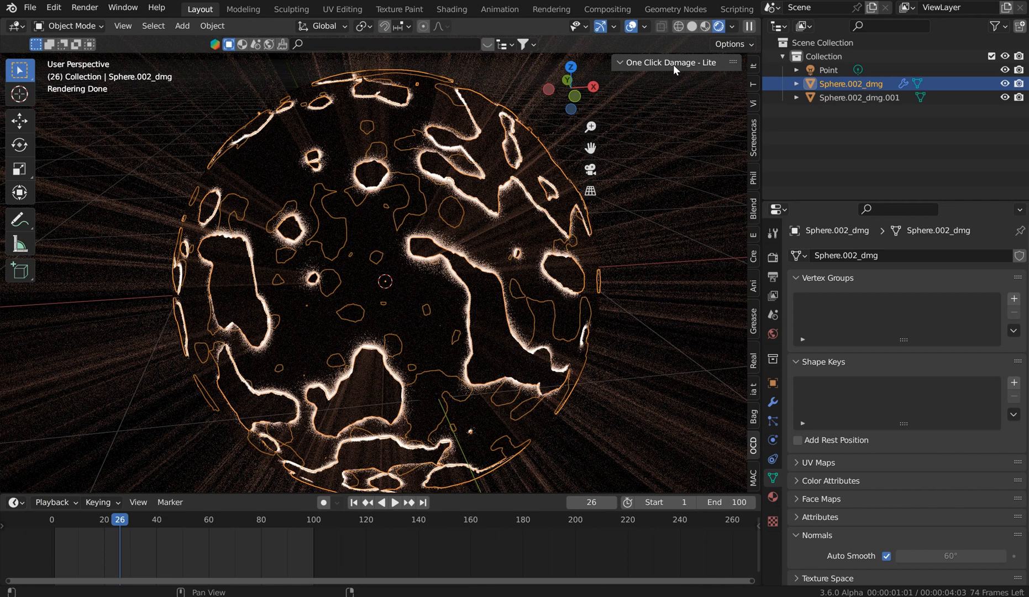
left_click(691, 26)
left_click(516, 215, "shift")
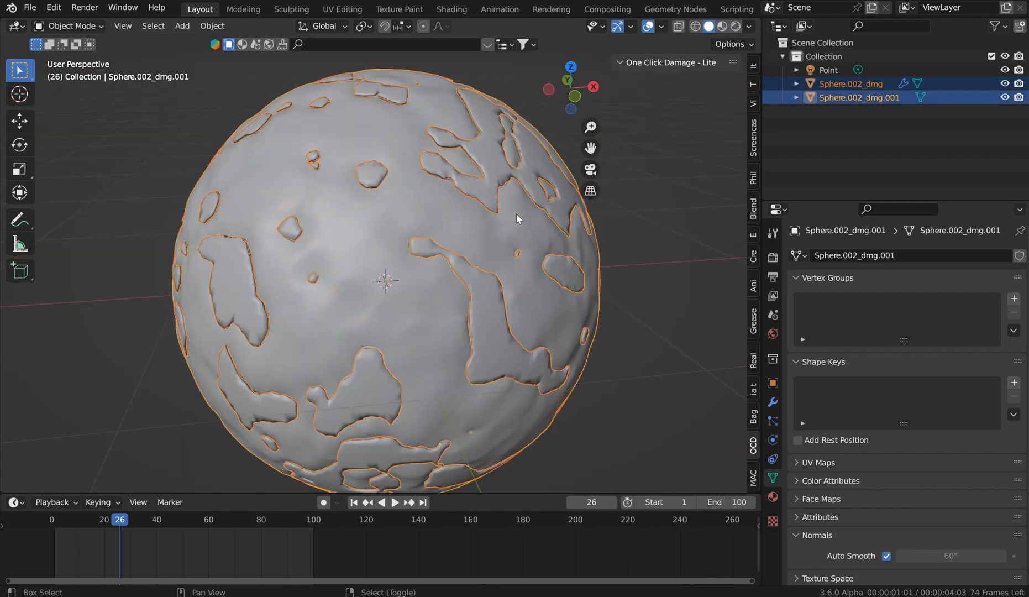
key("ctrl+j")
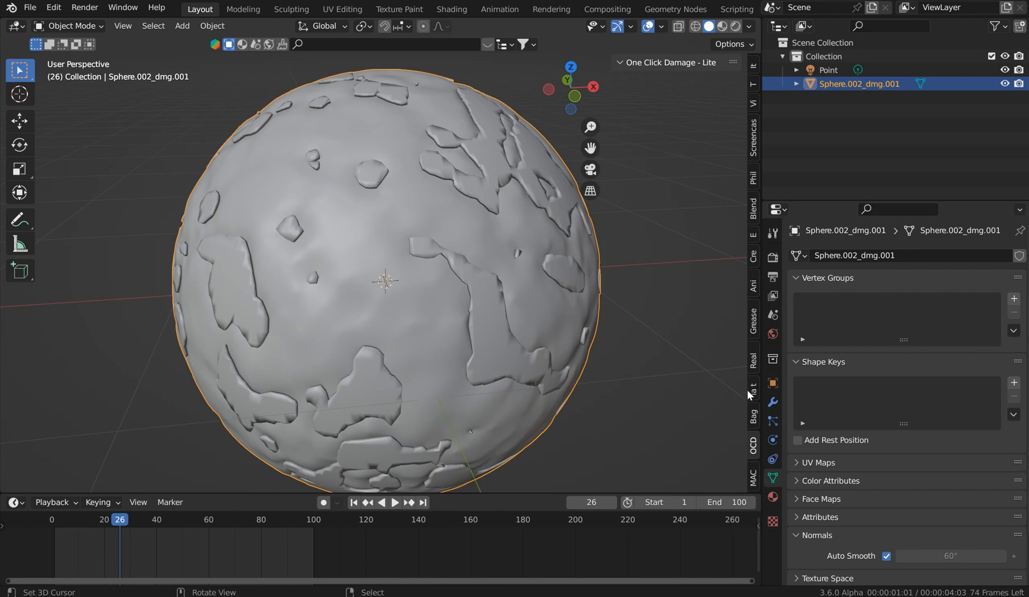
Check the joined sphere's modifiers and inspect its glow from several angles in rendered shading
left_click(772, 401)
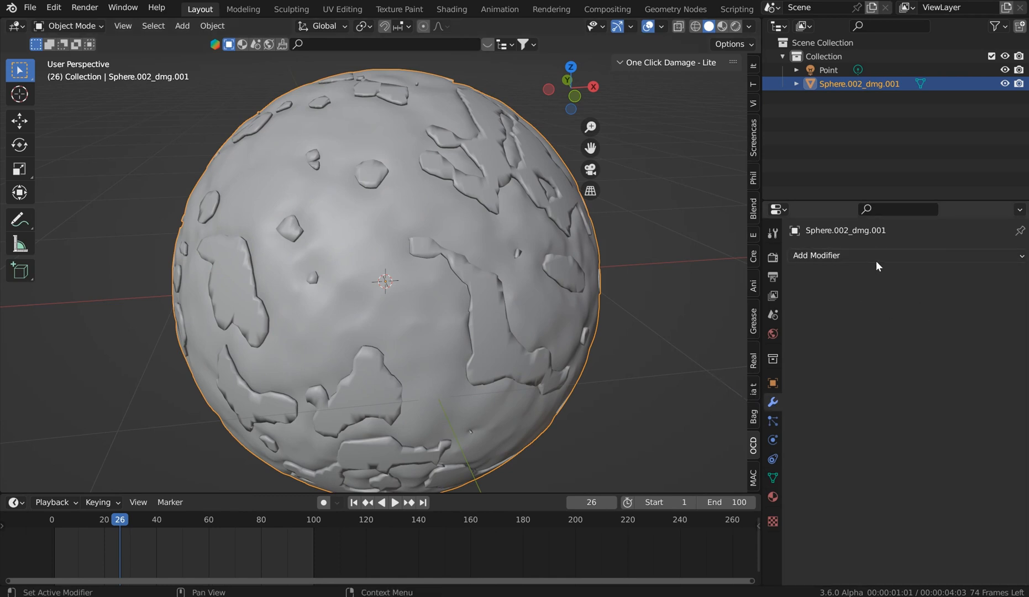
middle_click_drag(442, 263, 525, 188)
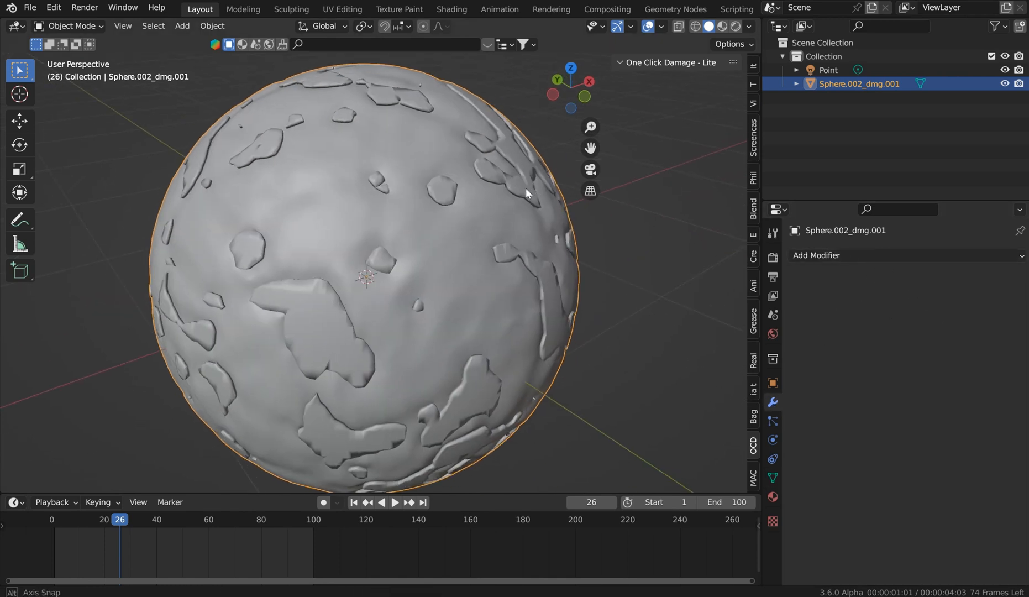
scroll(404, 224, "up", 5)
scroll(404, 224, "down", 3)
left_click(736, 26)
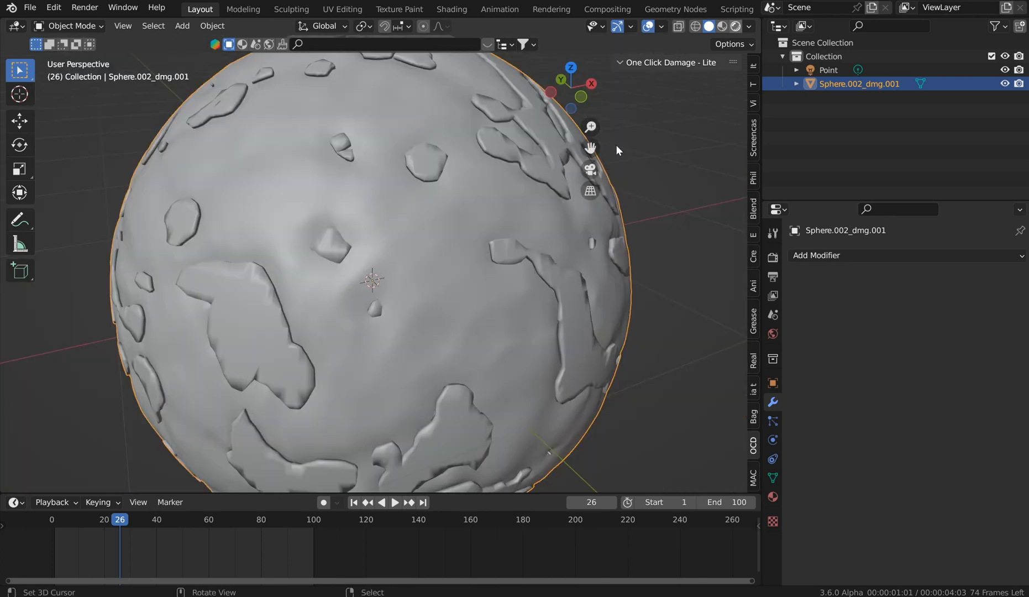
middle_click_drag(601, 188, 556, 166)
scroll(556, 165, "down", 3)
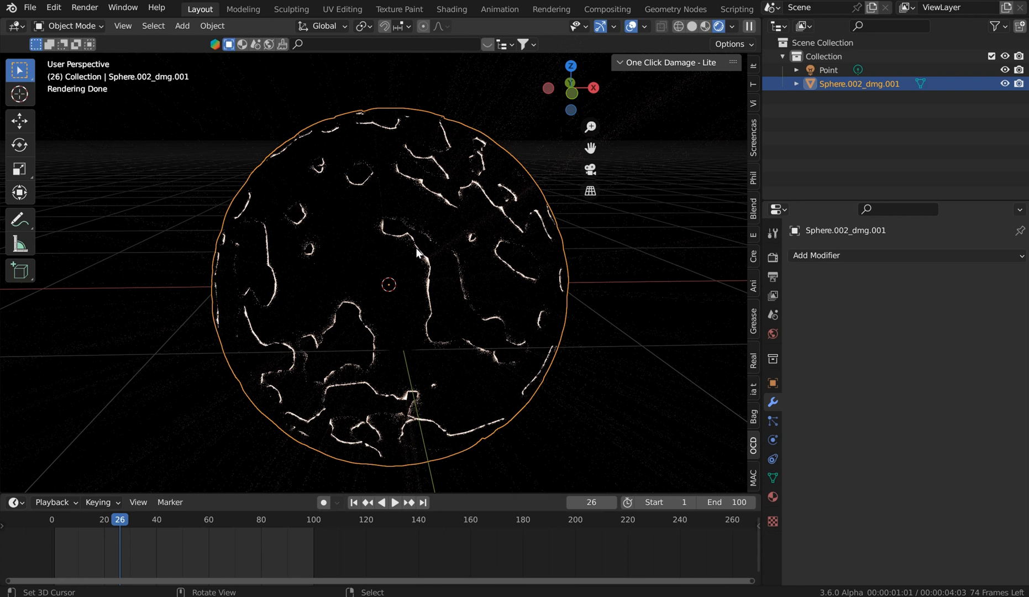
Undo the join of the two sphere meshes and return the viewport to solid shading
key("ctrl+z")
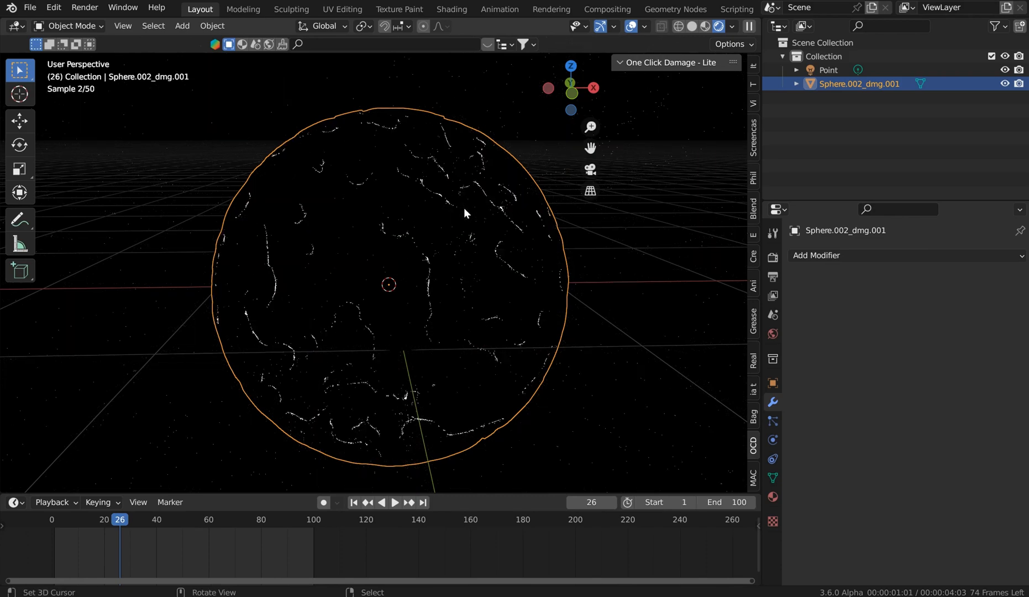
key("ctrl+z")
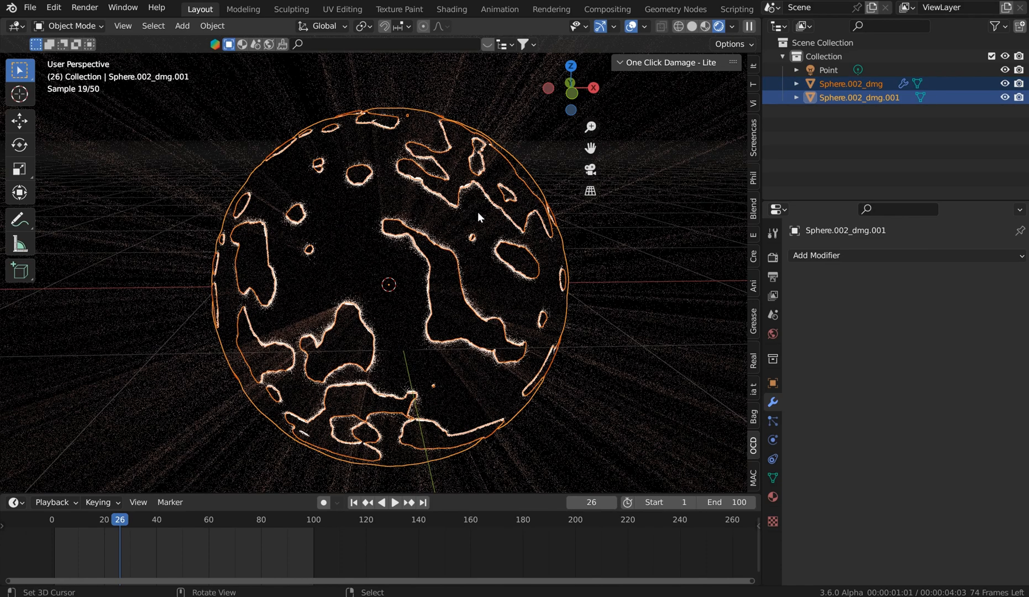
left_click(691, 26)
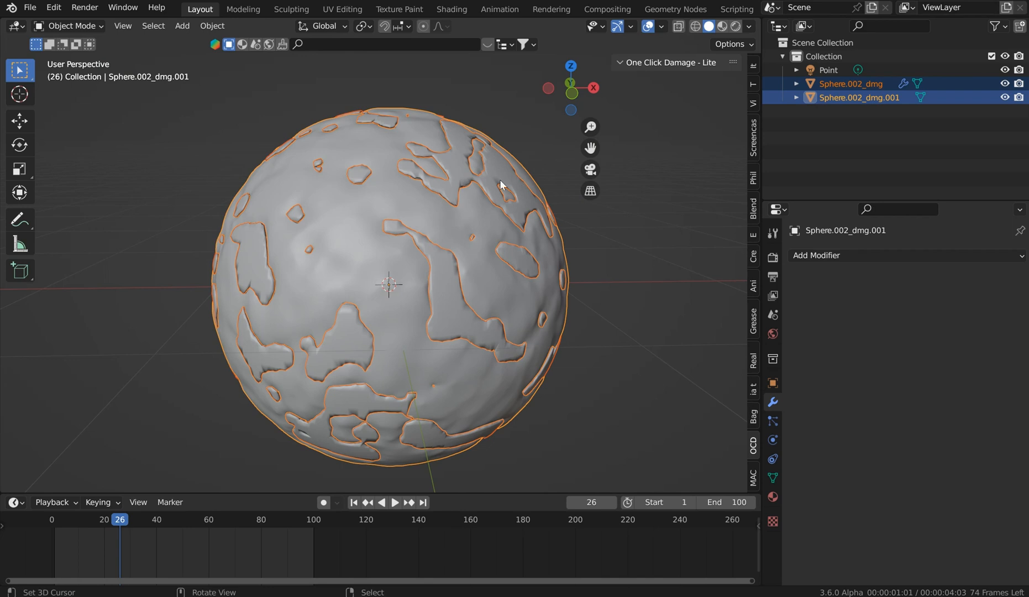
Parent Sphere.002_dmg to Sphere.002_dmg.001 with Object (Keep Transform), and select only the parent sphere
left_click(458, 202, "shift")
left_click(463, 221, "shift")
key("ctrl+p")
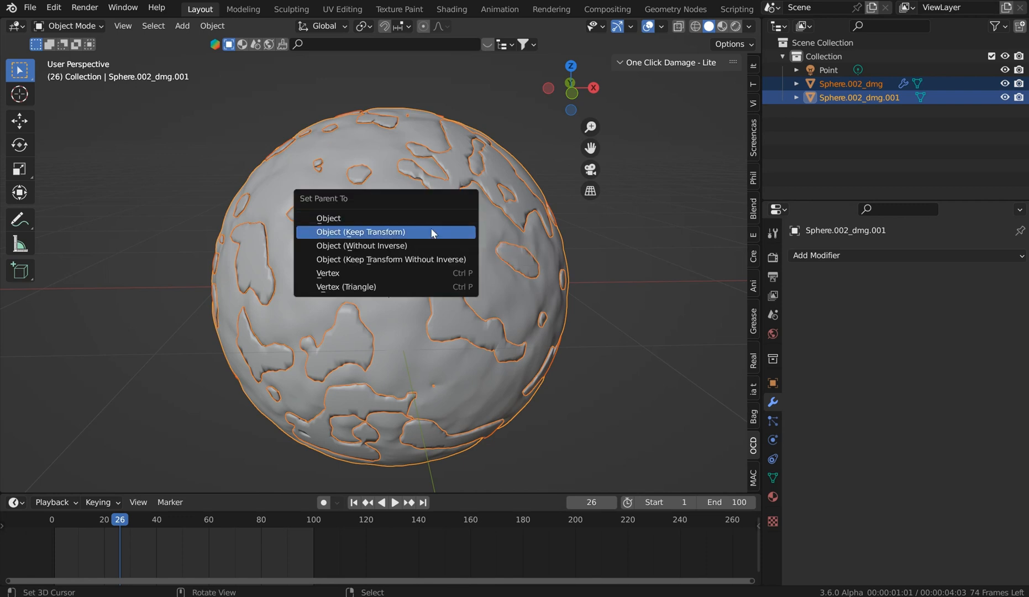
left_click(431, 231)
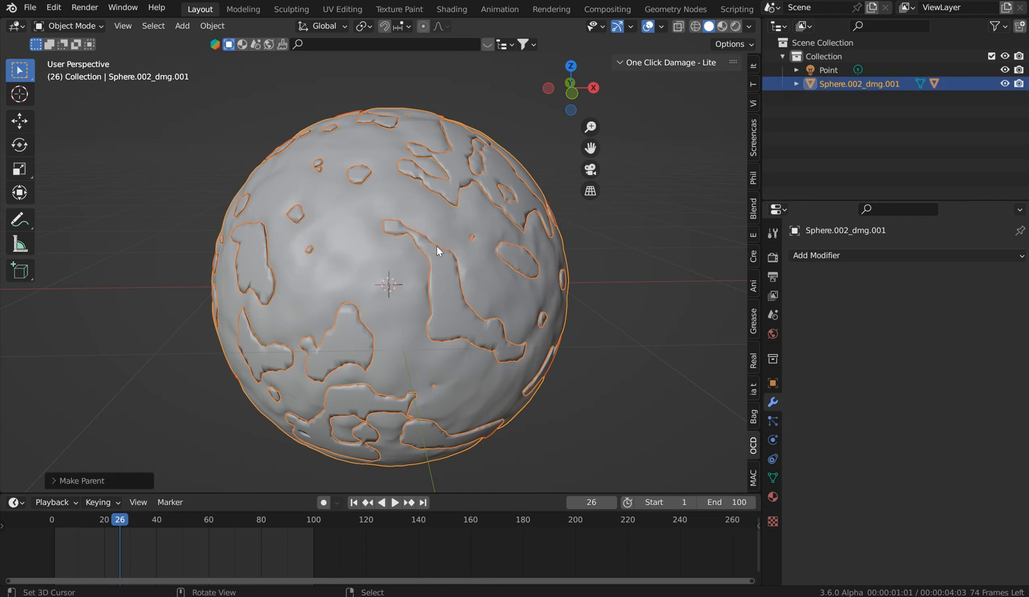
left_click(346, 224)
key("r")
key("z")
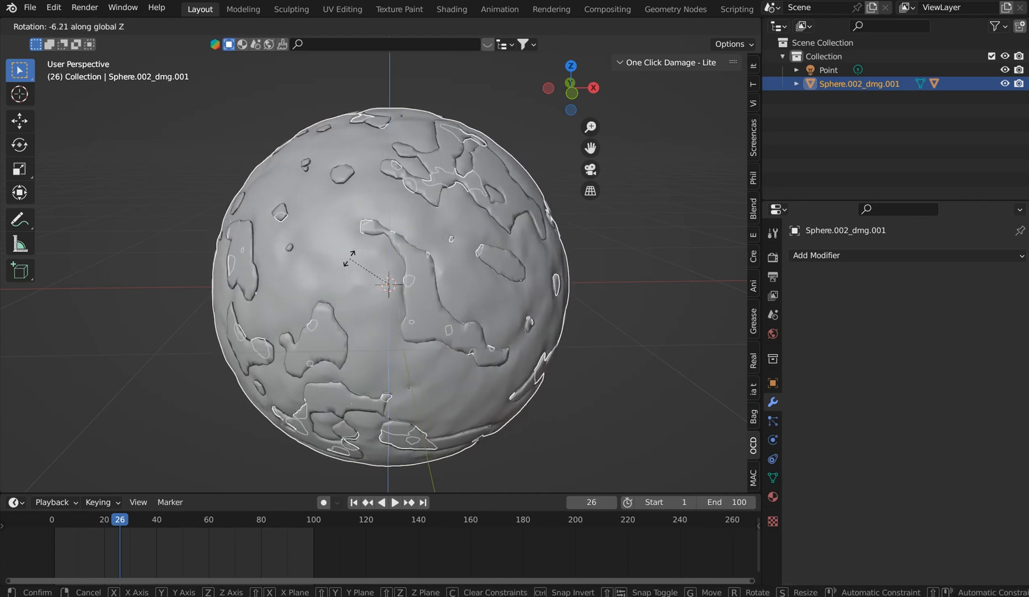
right_click(331, 254)
Keyframe the parent sphere's rotation at frame 1
left_click_drag(126, 517, 57, 525)
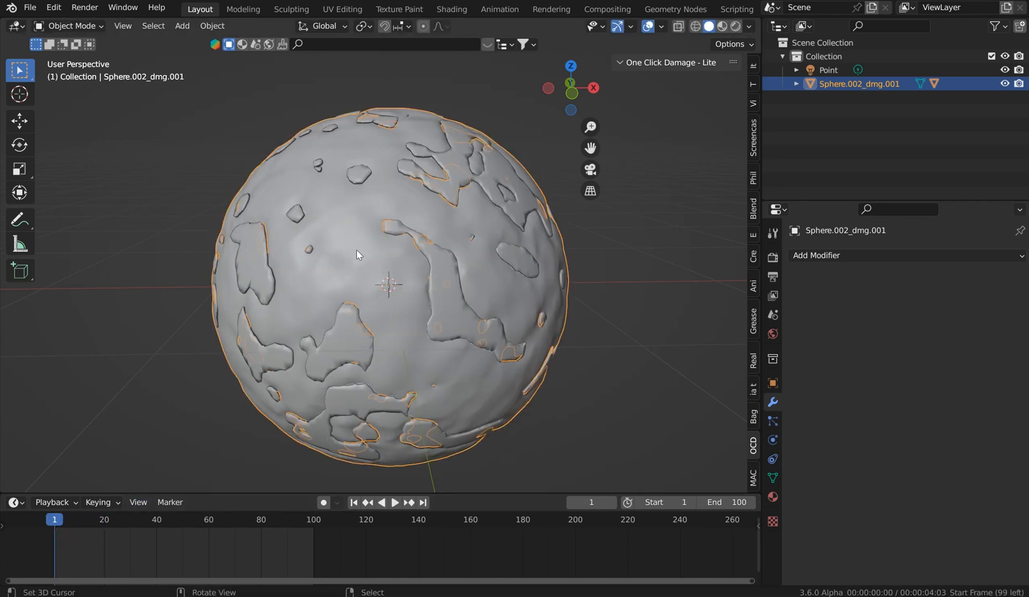
key("i")
left_click(347, 262)
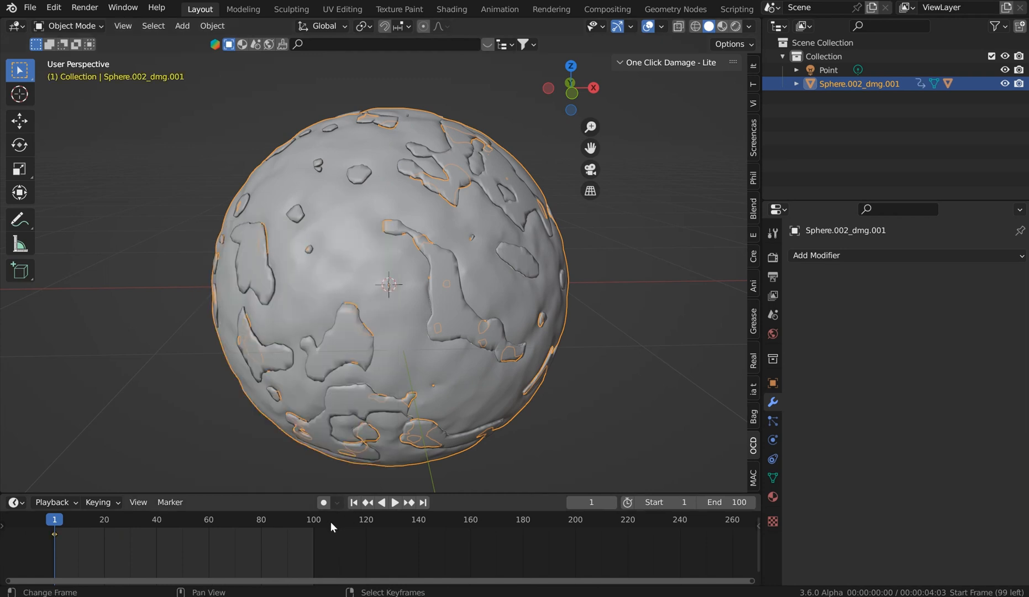
Rotate the parent sphere more than a full turn about the global Z axis at frame 100 and keyframe its rotation
left_click(312, 523)
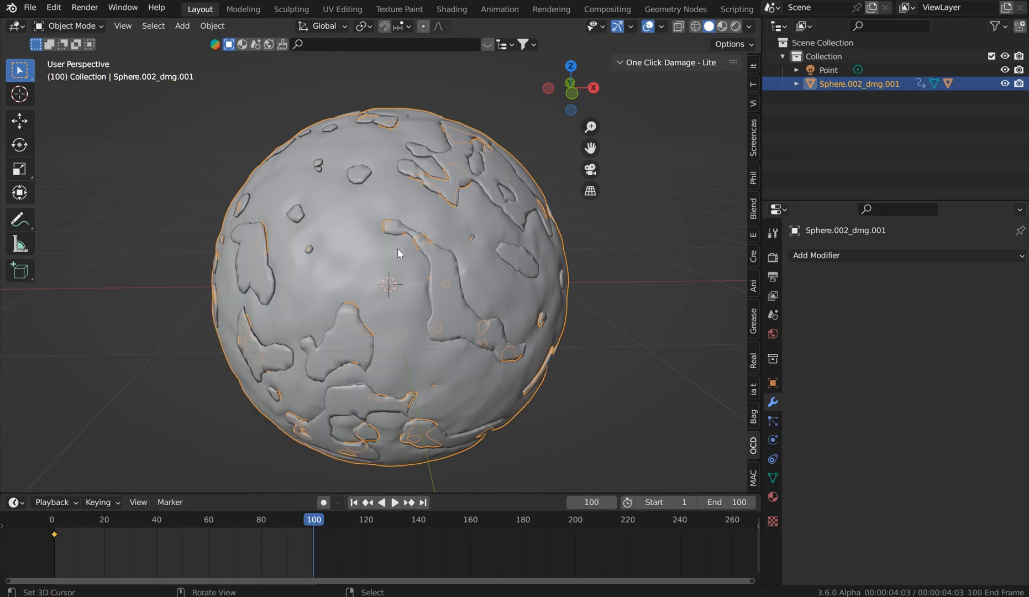
key("r")
key("z")
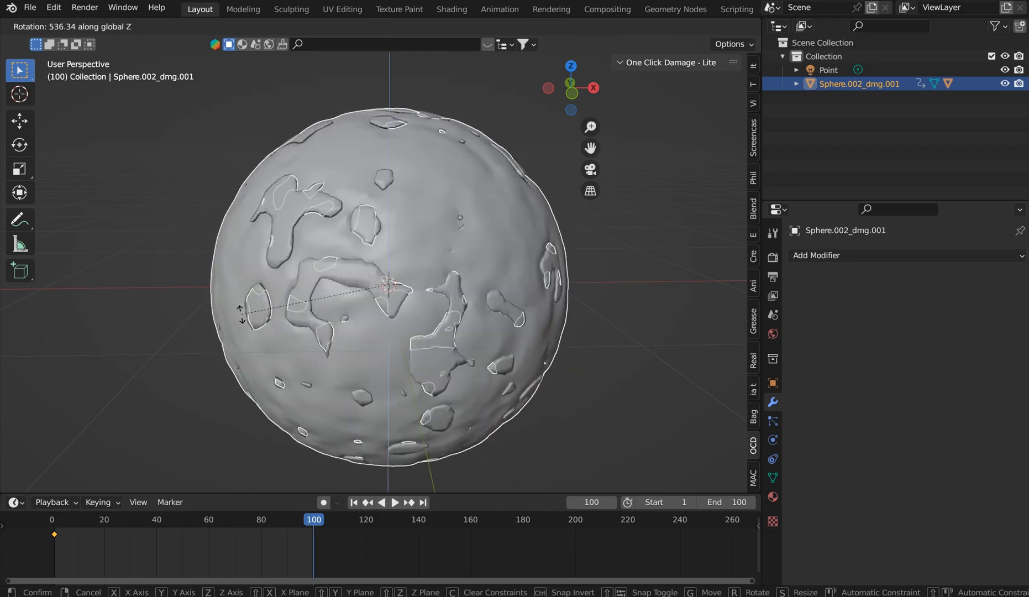
left_click(387, 490)
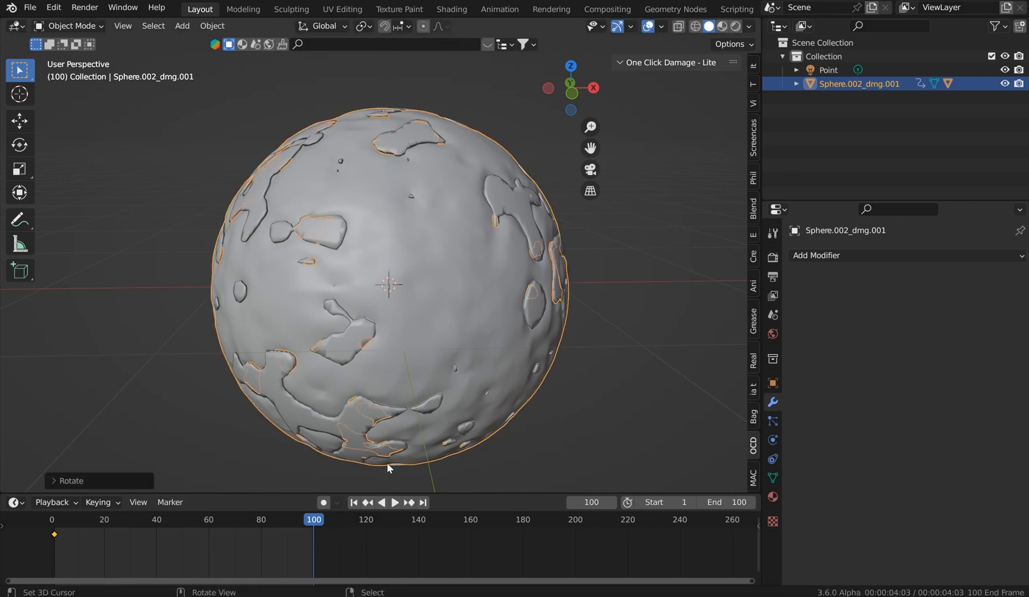
key("i")
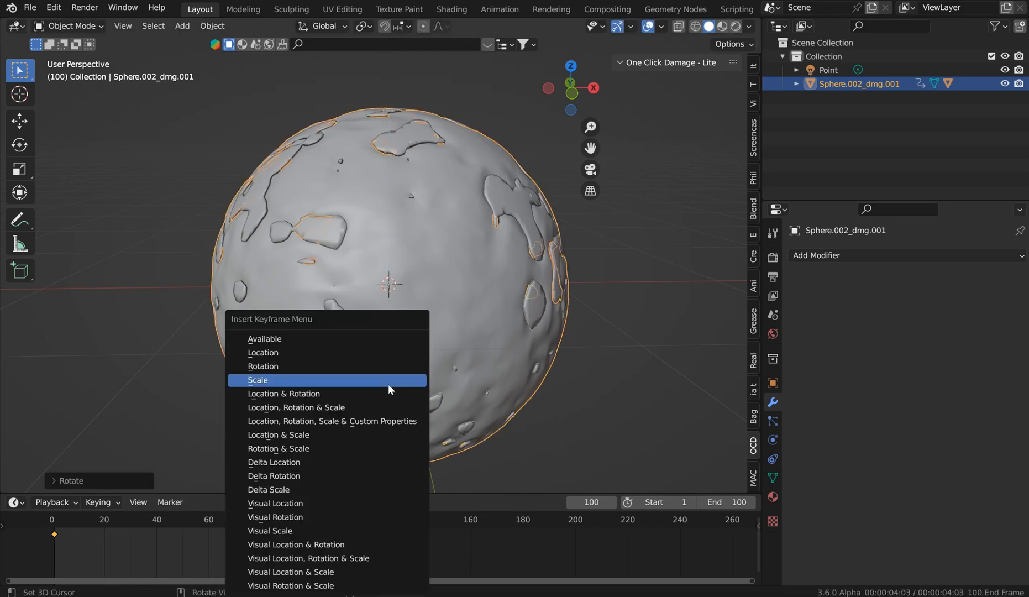
left_click(362, 366)
Play the spin animation, stop it, and delete the sphere's keyframe at frame 100
key("space")
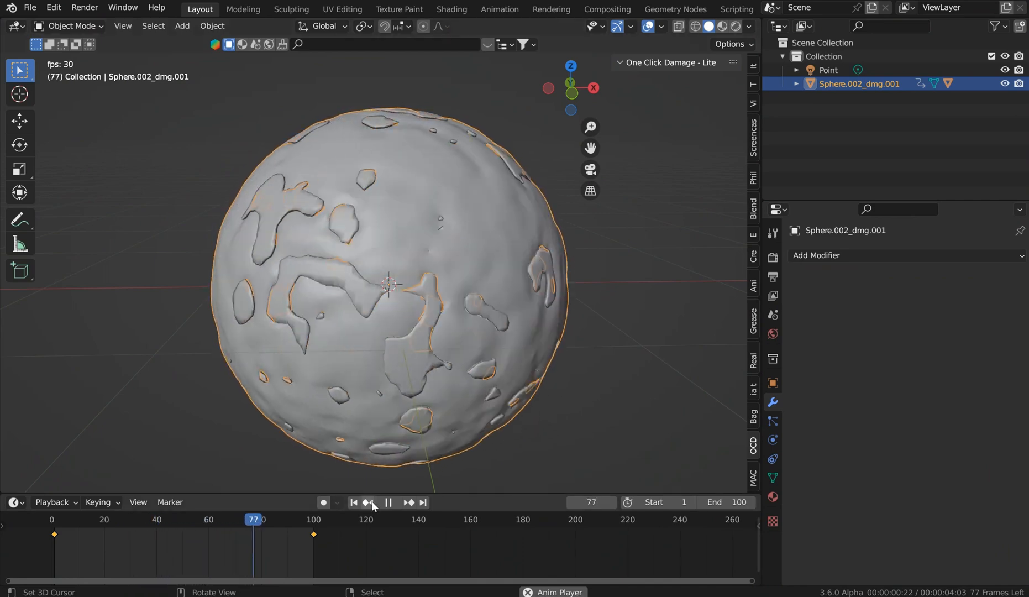
left_click(388, 502)
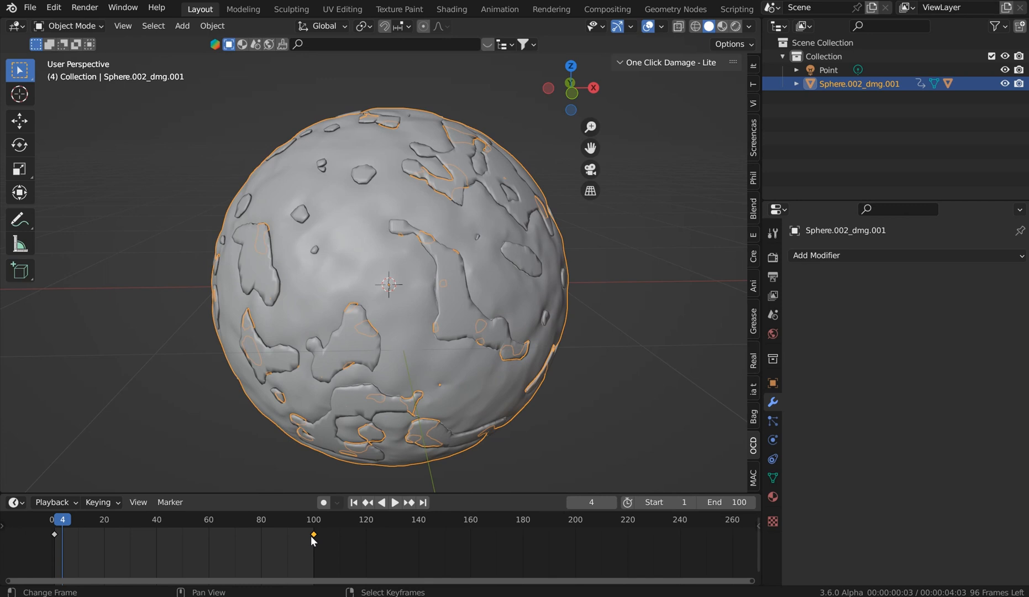
key("Delete")
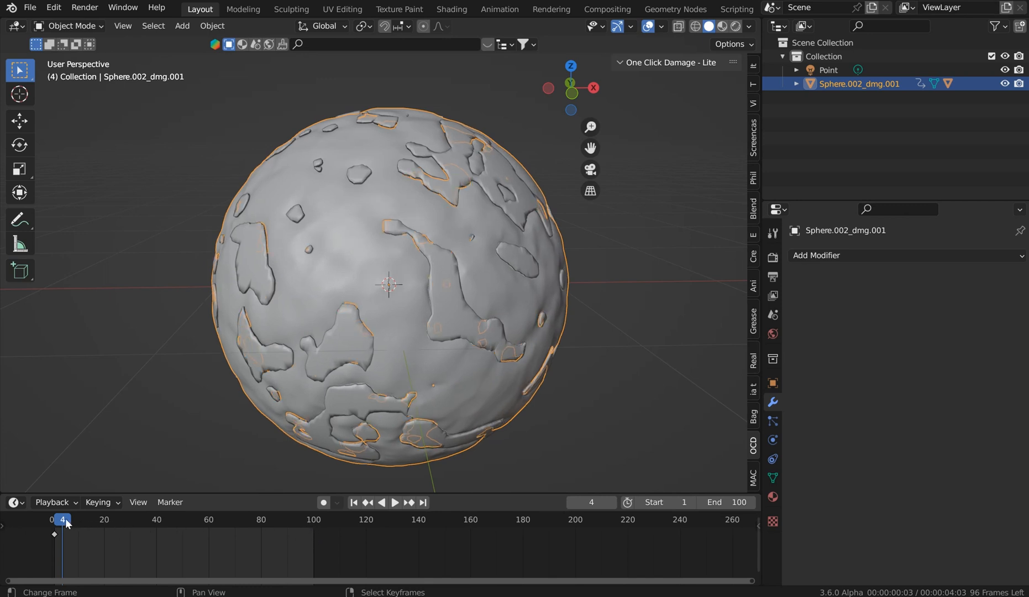
At frame 100, rotate the parent sphere about 269° around the global Z axis and keyframe its rotation
left_click_drag(65, 523, 313, 532)
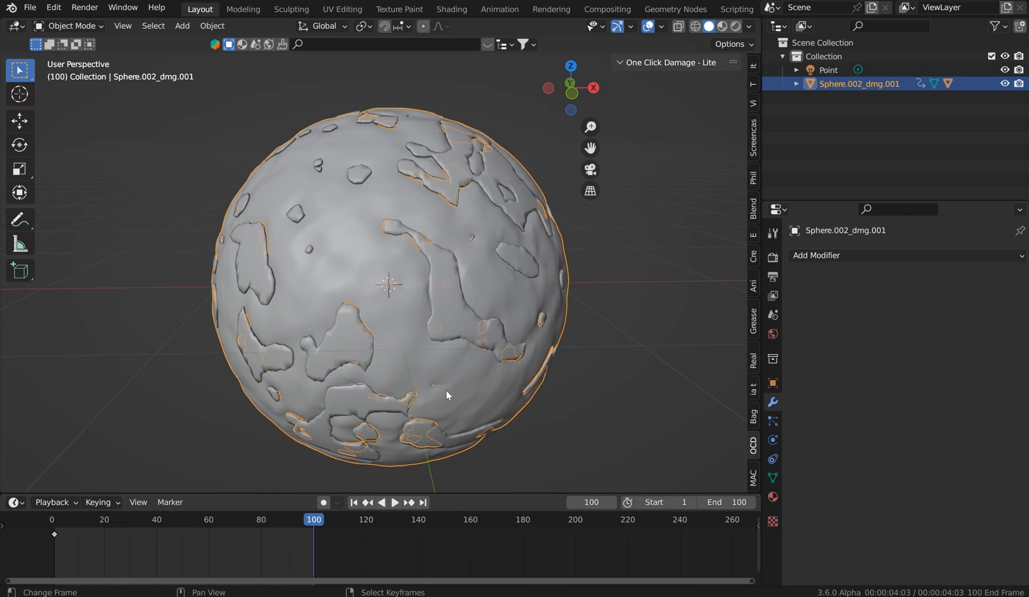
key("r")
key("z")
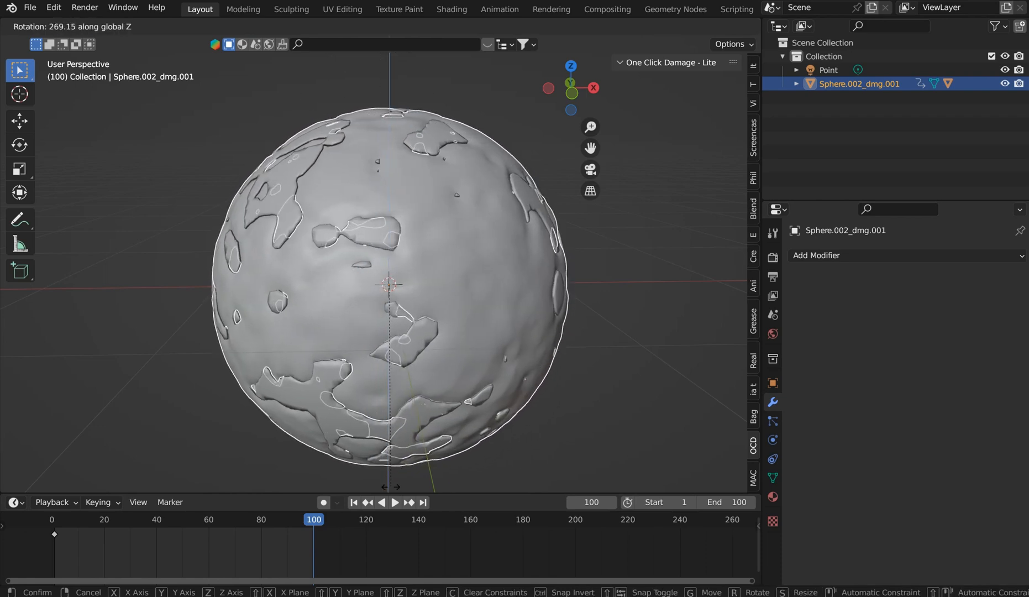
left_click(388, 30)
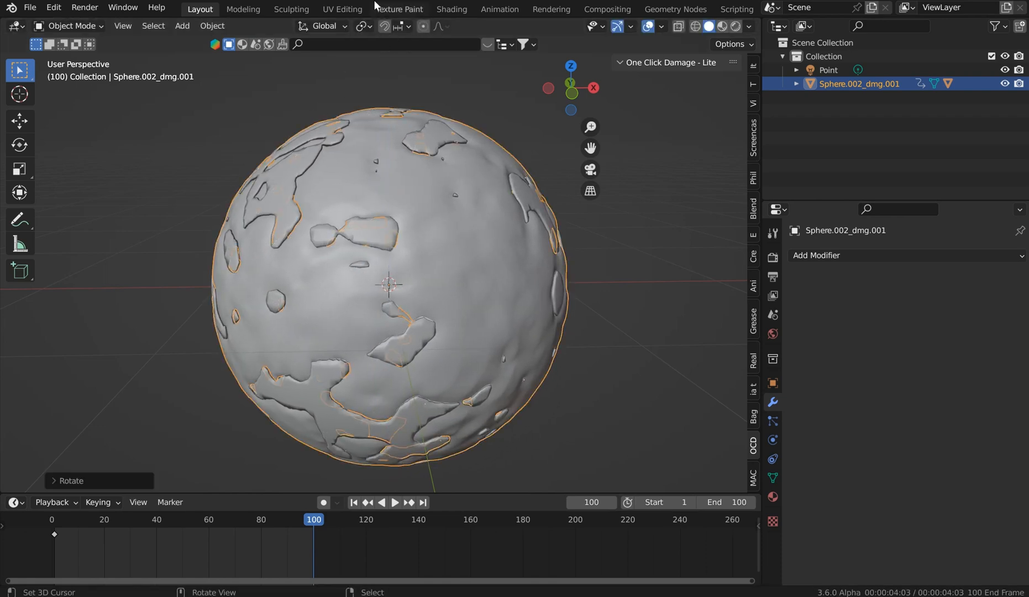
key("i")
left_click(414, 178)
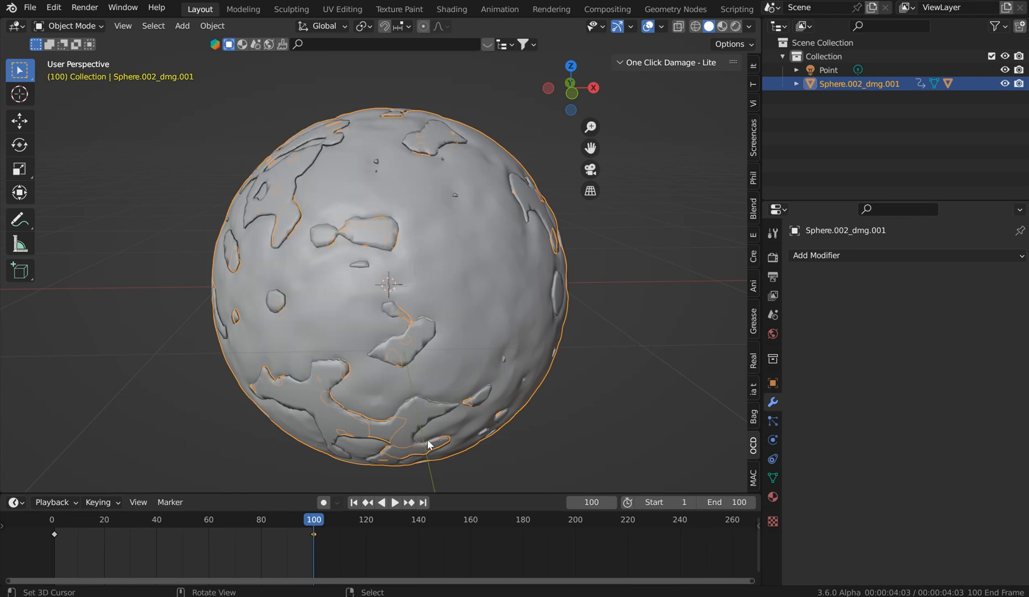
Play the sphere's rotation animation, stop it, and inspect the glow in rendered shading
left_click(394, 502)
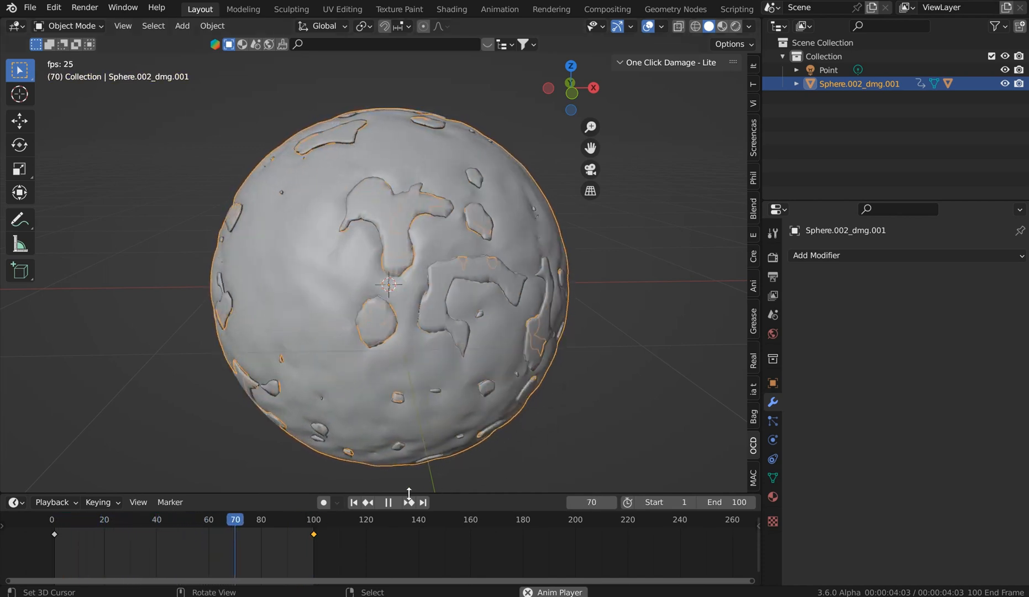
left_click(389, 503)
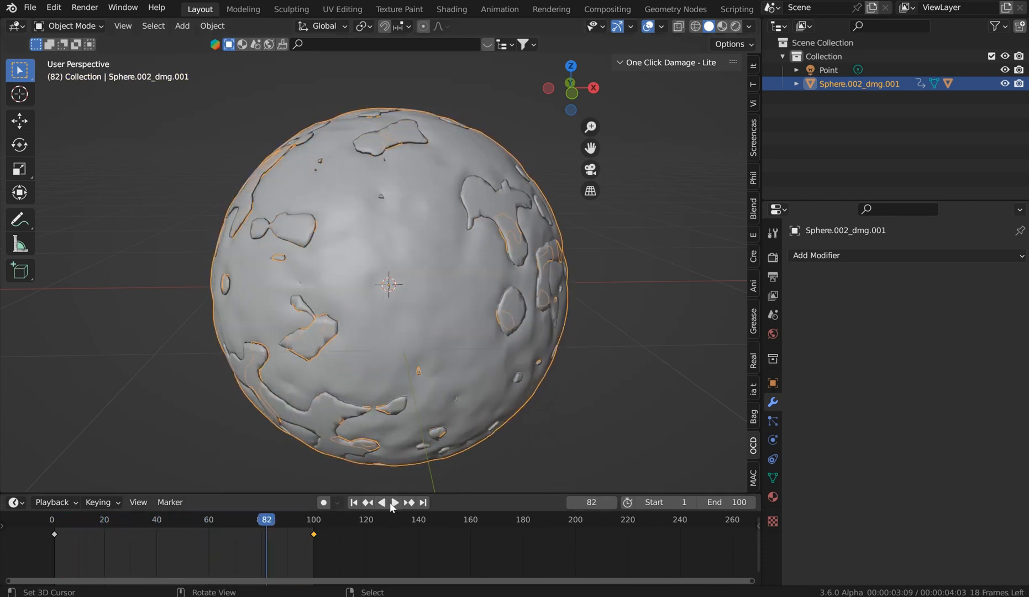
left_click(735, 26)
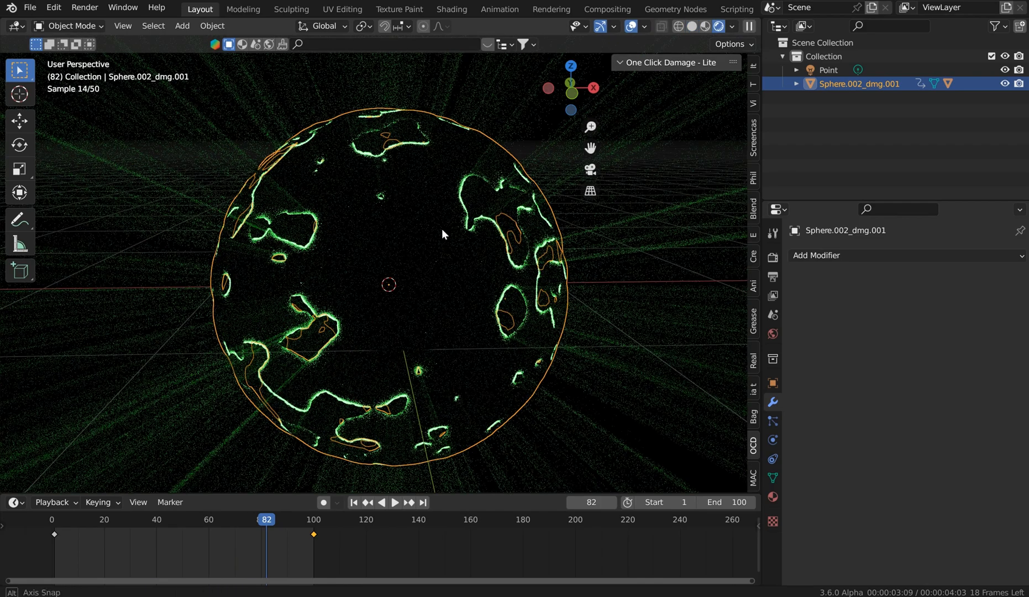
middle_click_drag(442, 228, 457, 229)
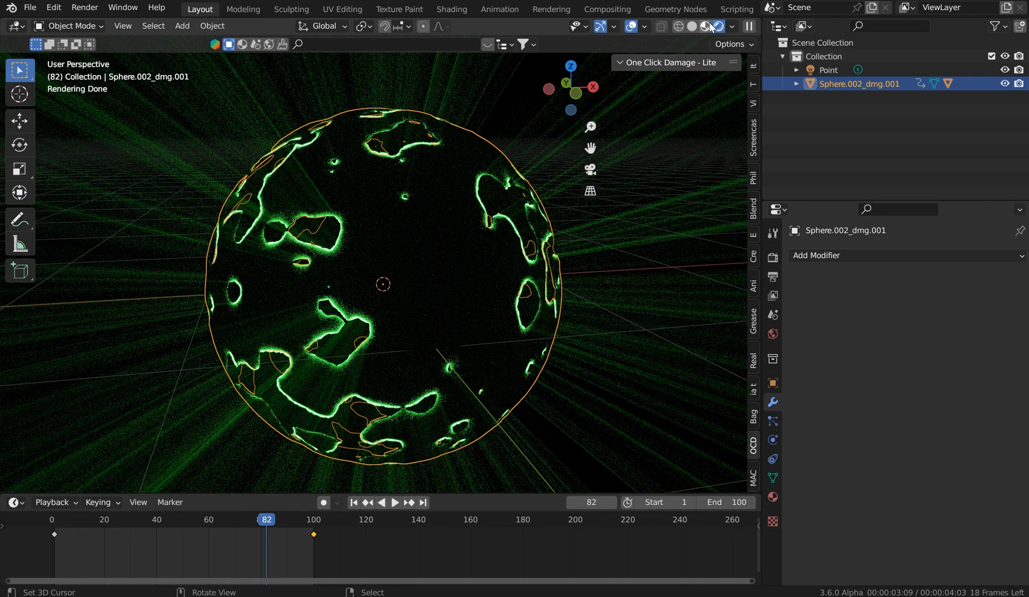
Change the scene's render engine to Eevee
left_click(772, 257)
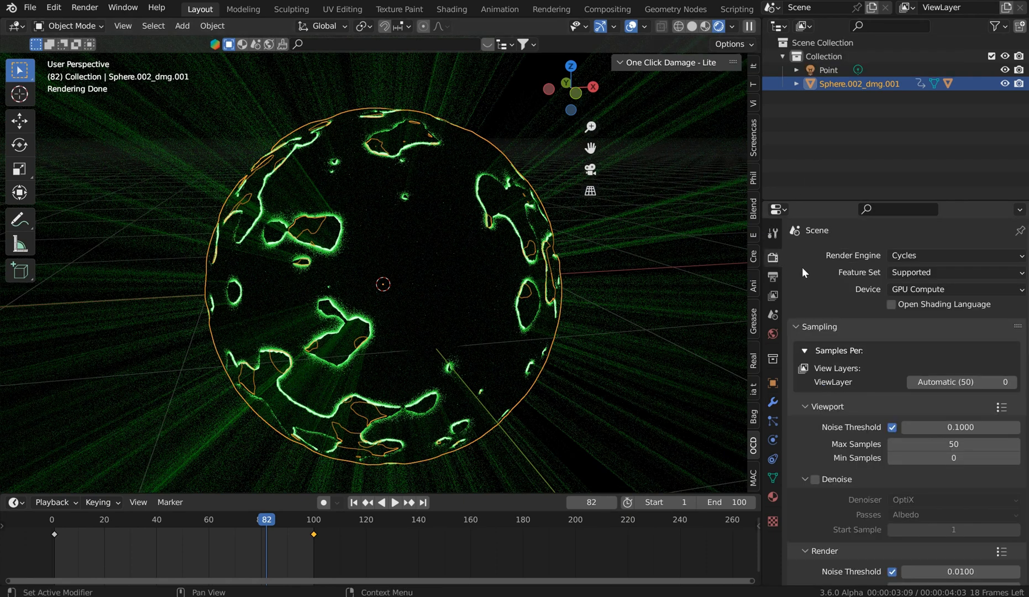
left_click(928, 256)
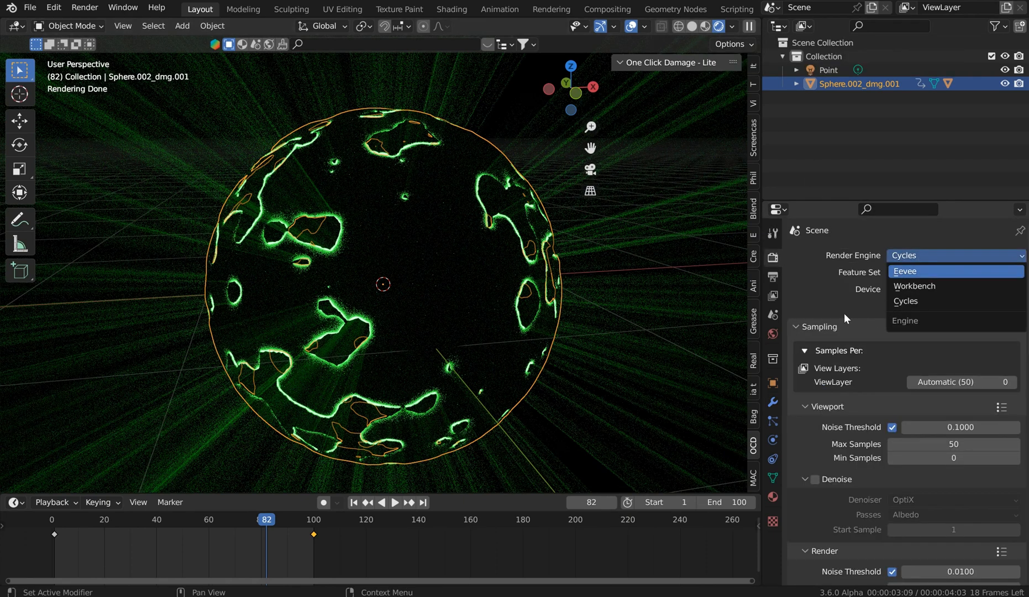
left_click(909, 270)
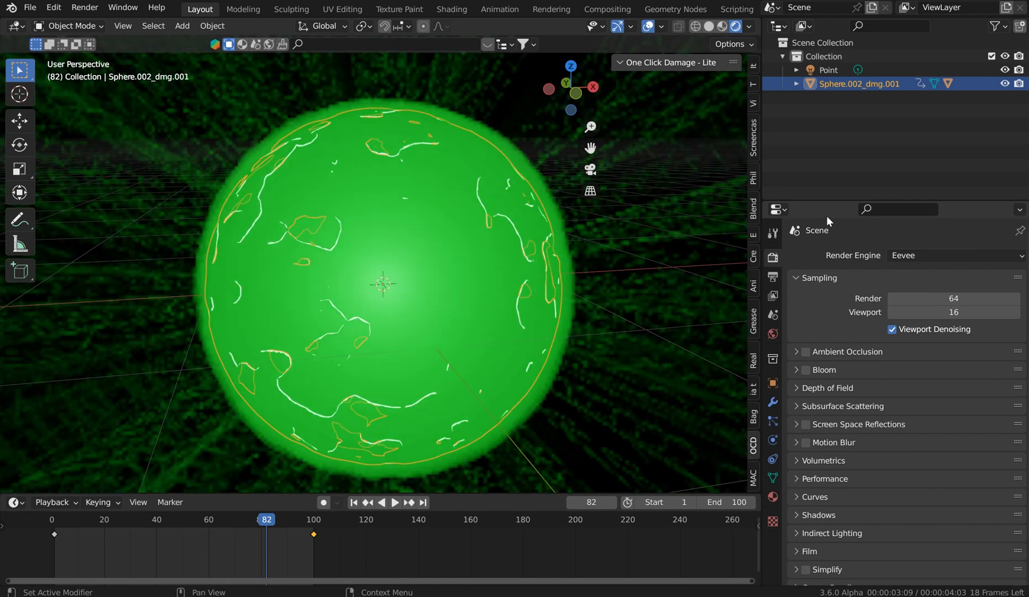
Enlarge the render settings area and enable Bloom, Ambient Occlusion and Screen Space Reflections
left_click_drag(824, 199, 841, 137)
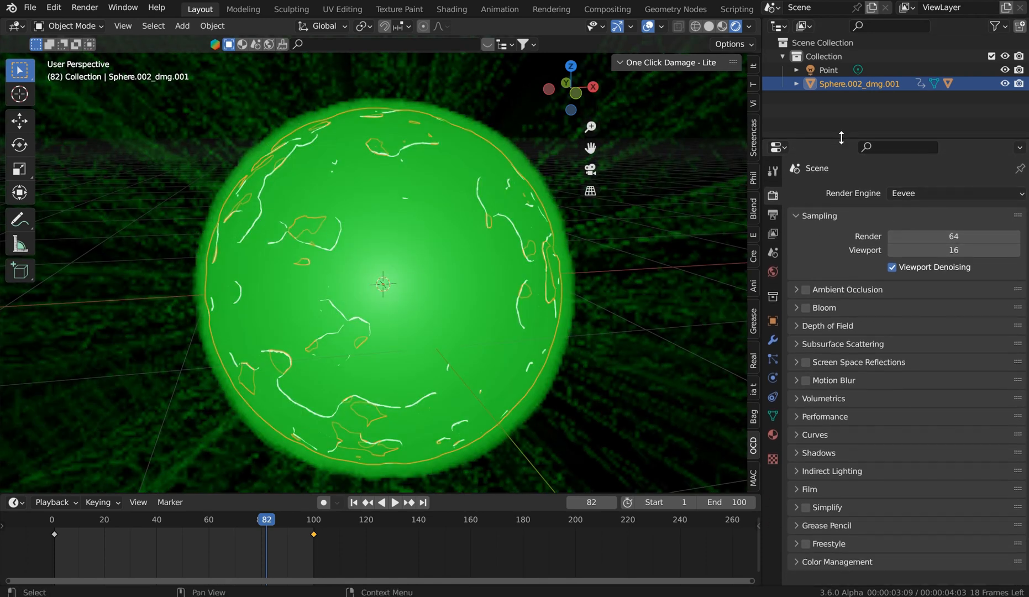
left_click(806, 307)
left_click(806, 289)
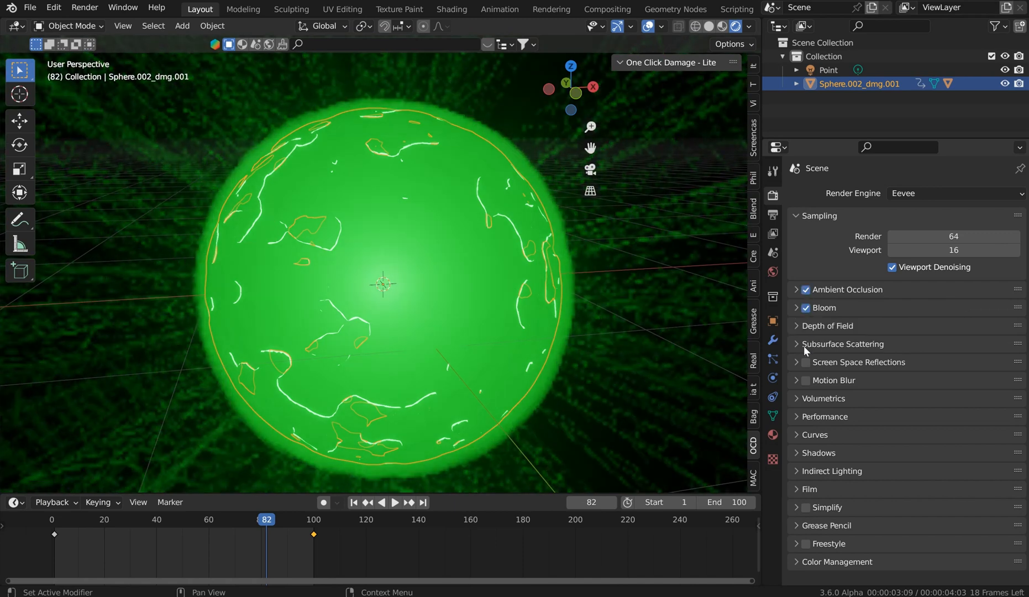
left_click(809, 380)
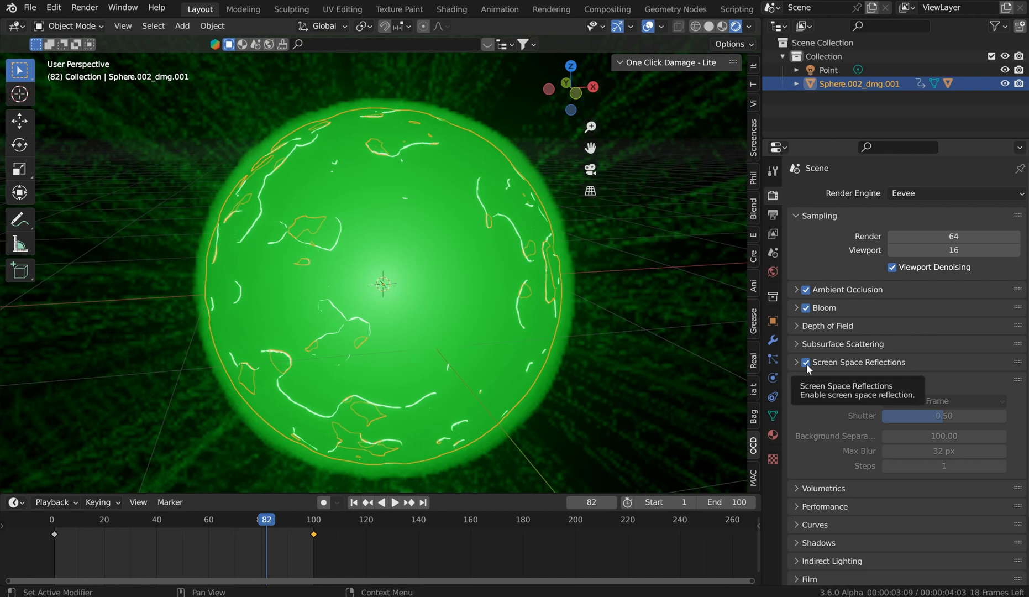
left_click(796, 380)
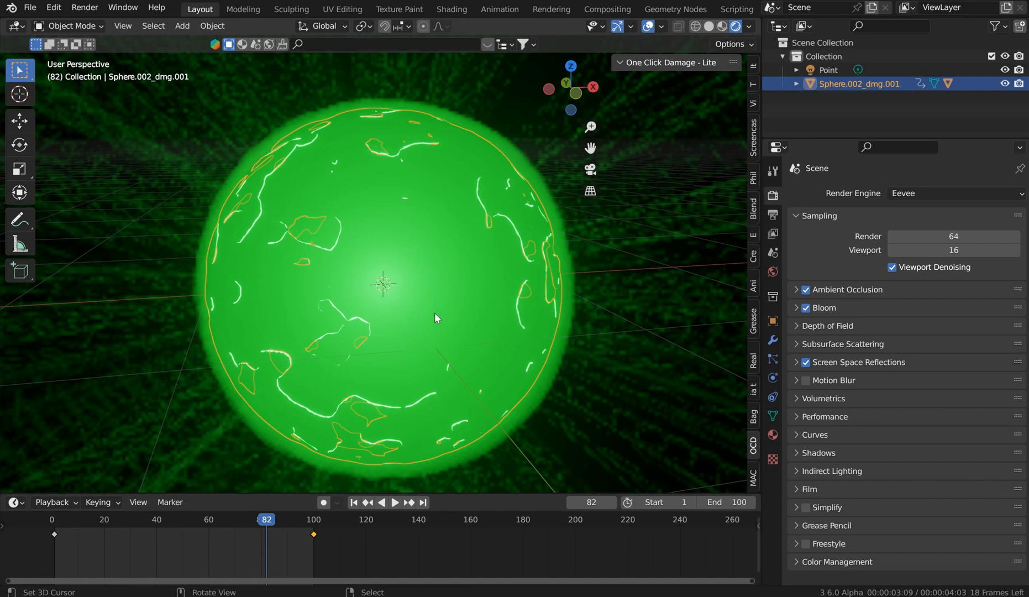
Lower the power of the green point light inside the sphere to 186 W
left_click(387, 285)
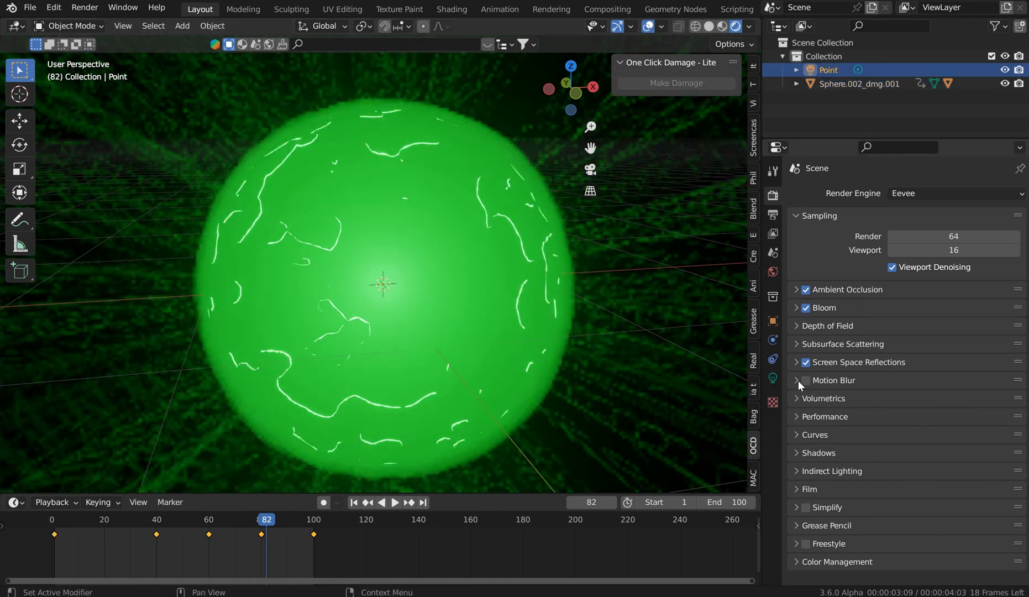
left_click(772, 378)
left_click(970, 285)
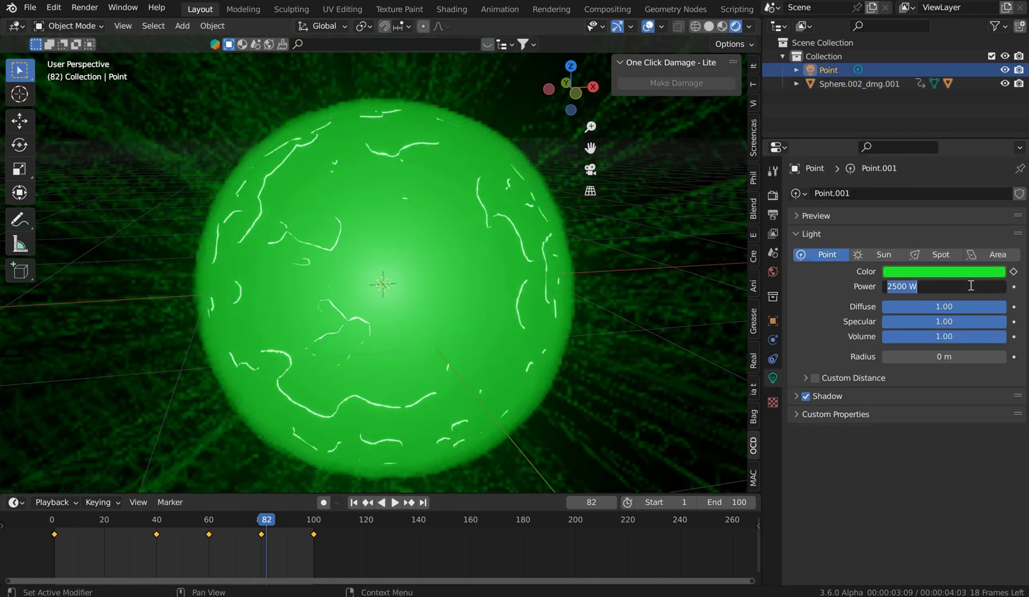
type("50")
key("Return")
left_click_drag(958, 285, 1003, 285)
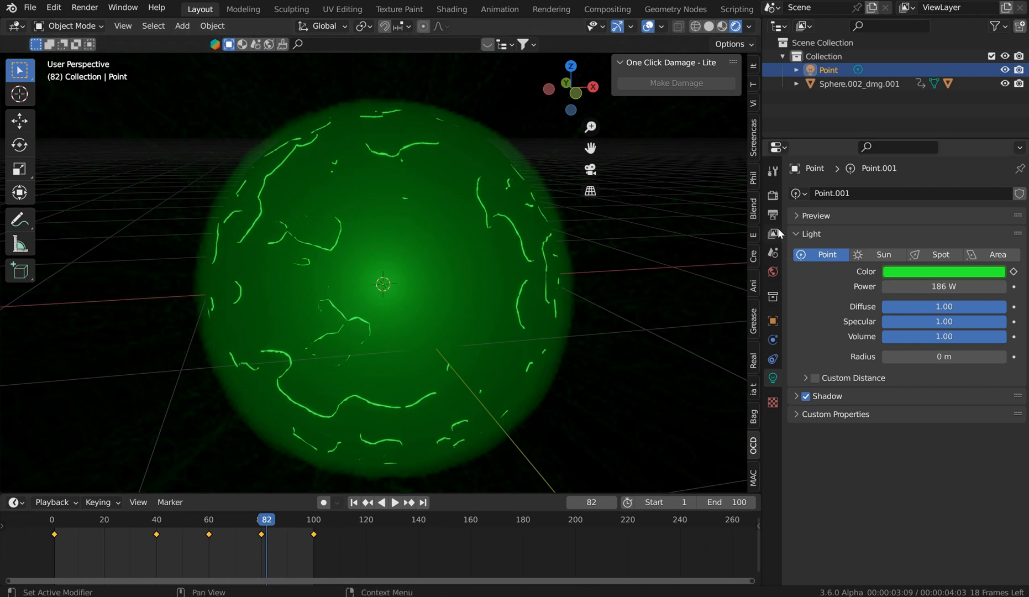
Set the Eevee viewport sampling to 128 samples
left_click(772, 195)
mouse_move(555, 249)
middle_mouse_down()
mouse_move(534, 239)
mouse_move(569, 246)
middle_mouse_up()
left_click(970, 249)
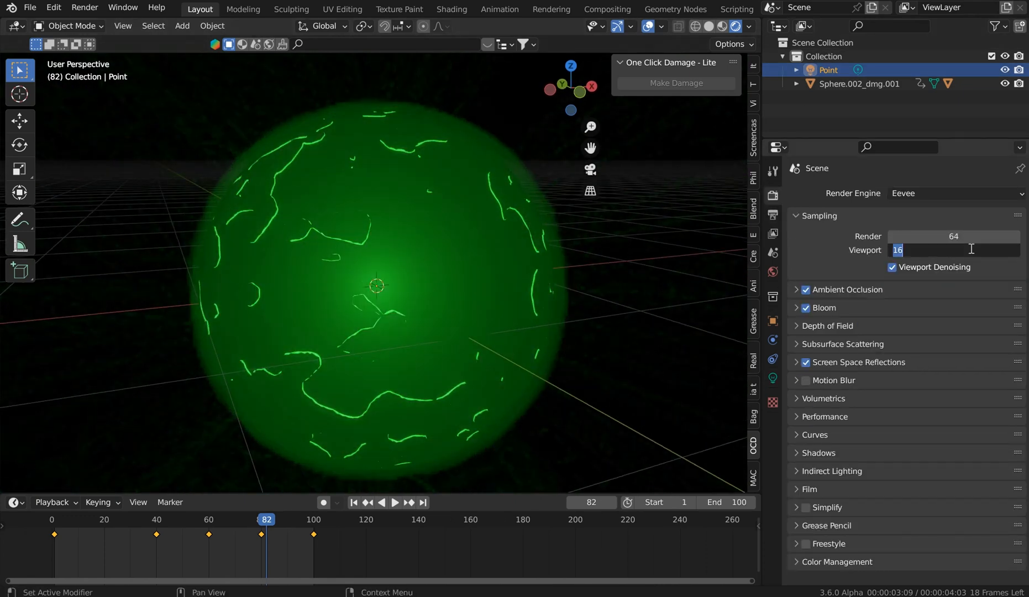
type("1")
key("Return")
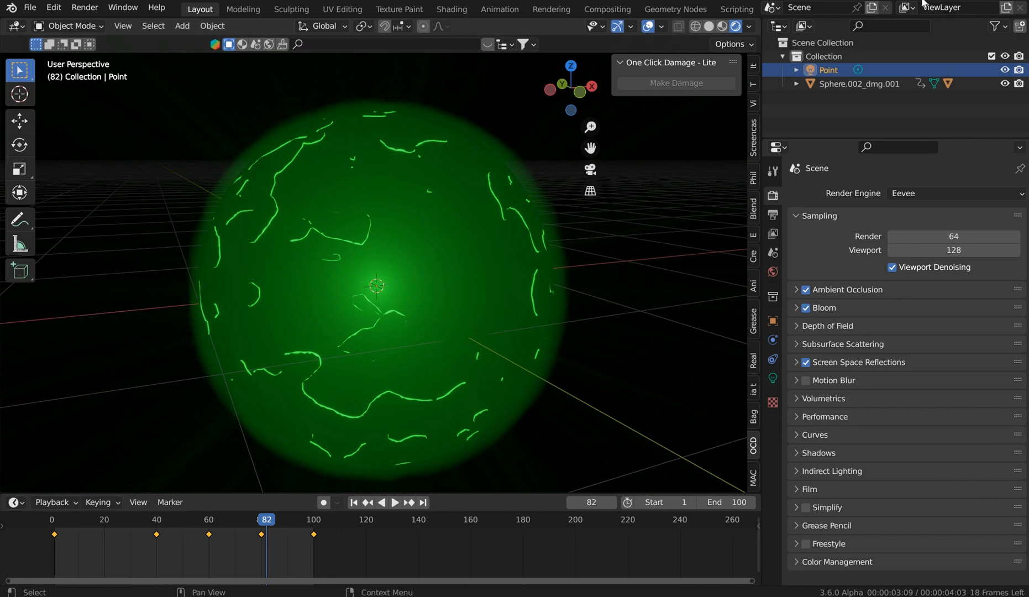
Set the Bloom threshold to 2.000 and its intensity to 0.046
left_click(824, 308)
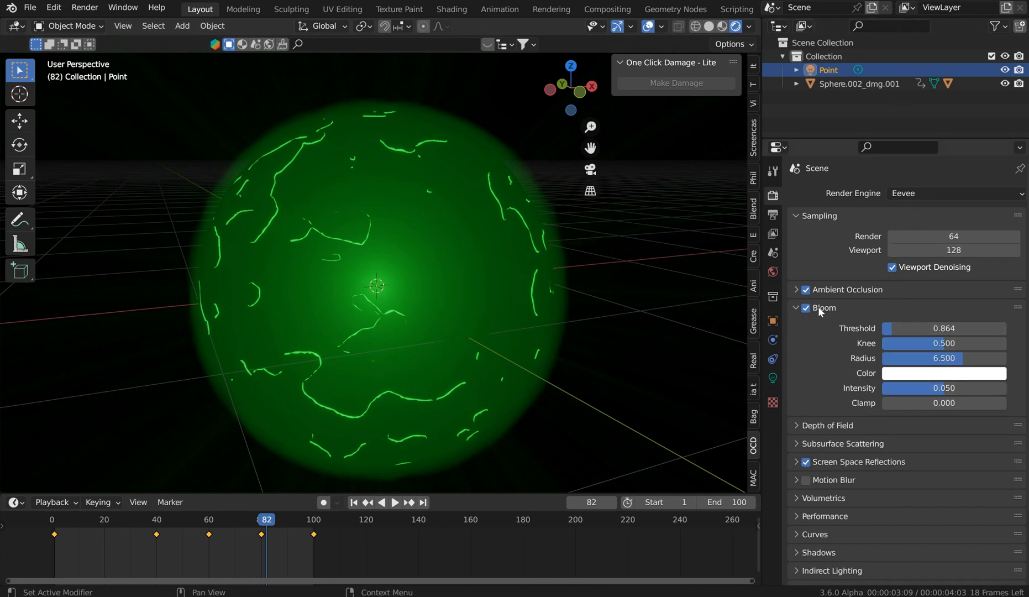
mouse_move(893, 328)
left_mouse_down()
mouse_move(880, 327)
mouse_move(905, 328)
left_mouse_up()
left_click(905, 328)
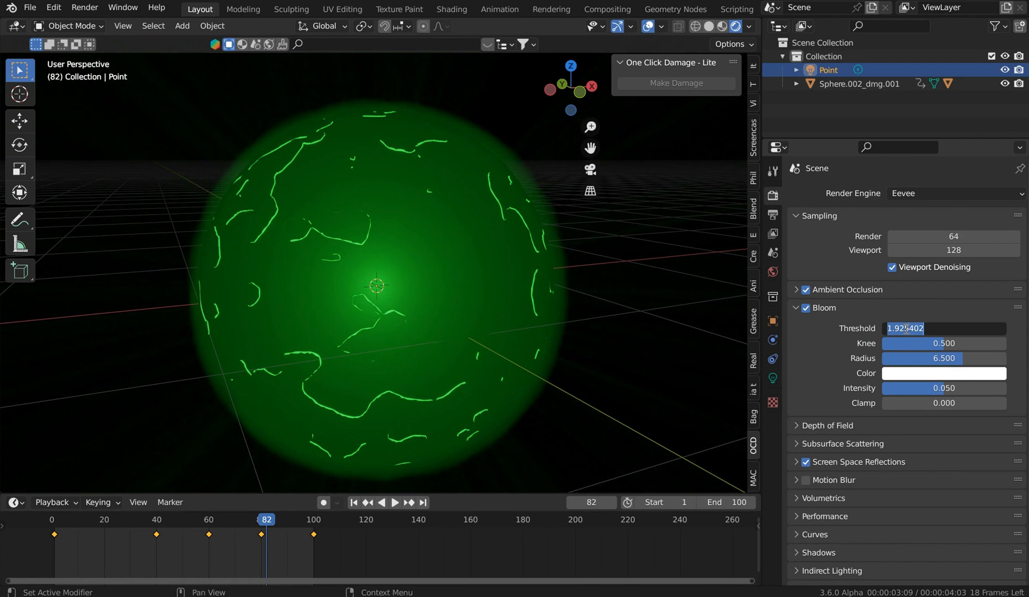
type("2")
key("Return")
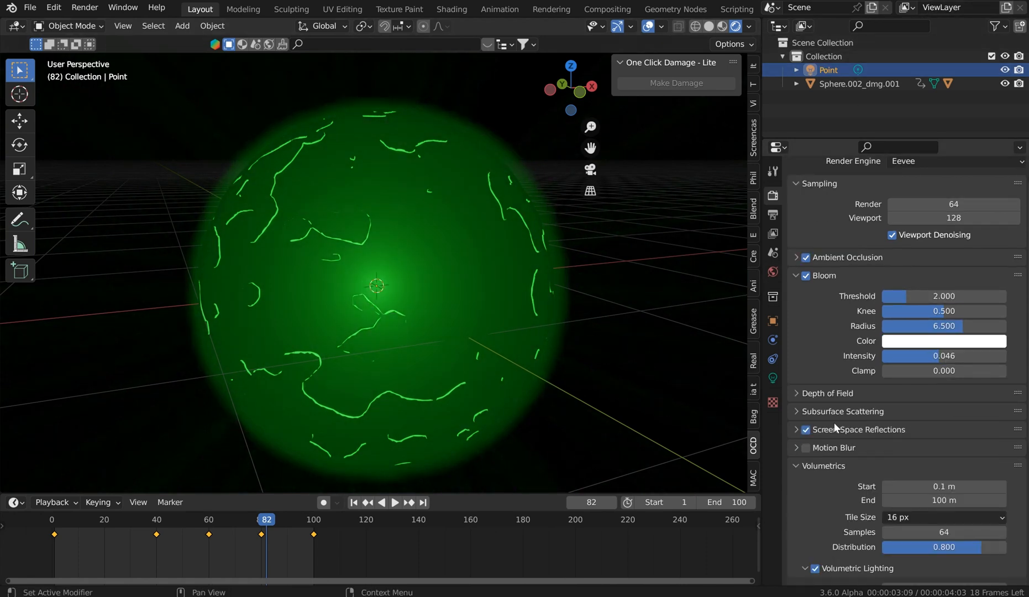
Set the Eevee volumetric samples to 128
scroll(834, 424, "down", 3)
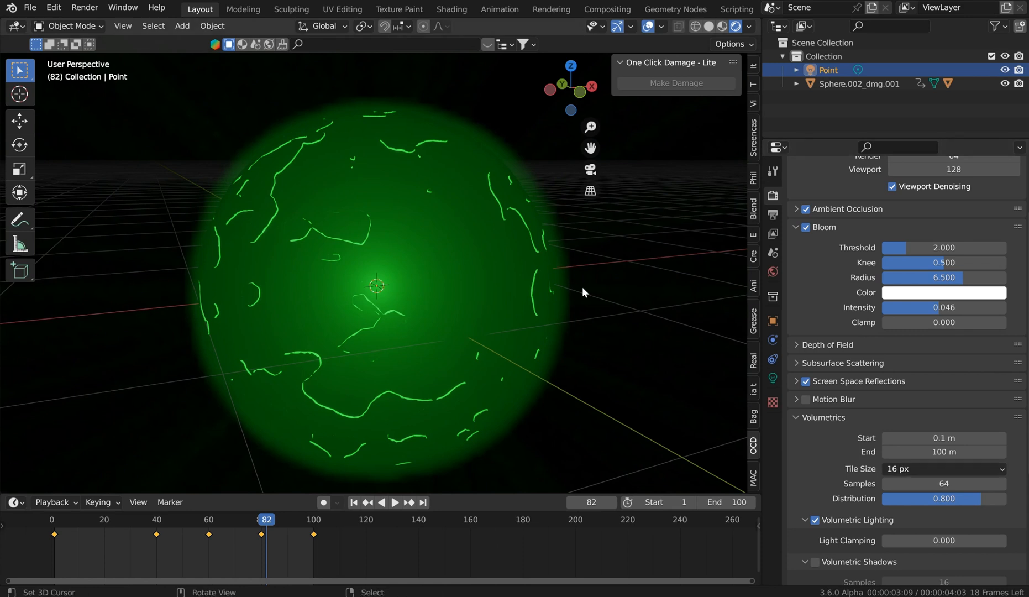
left_click(798, 416)
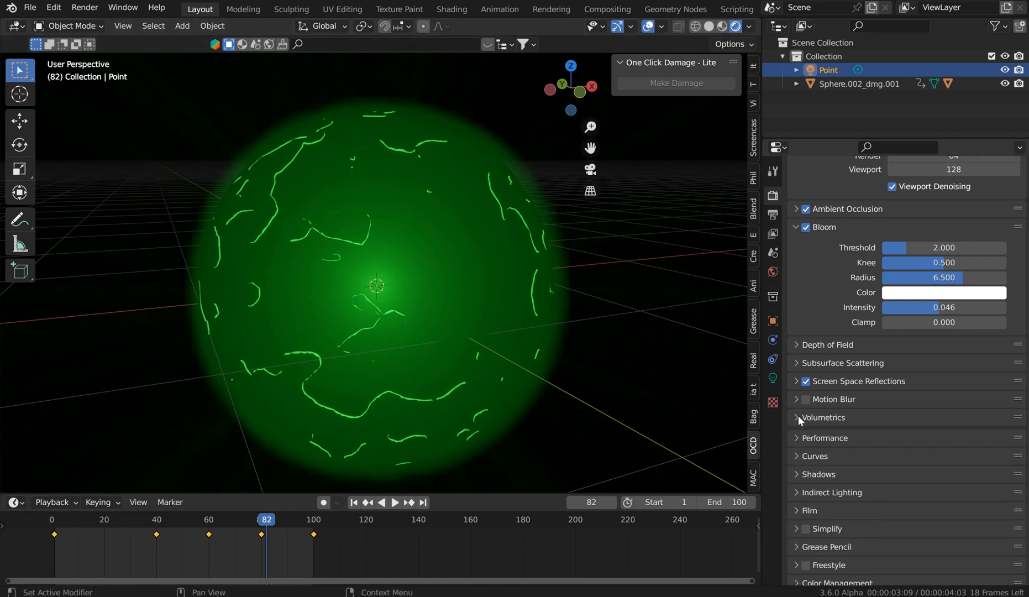
left_click(800, 419)
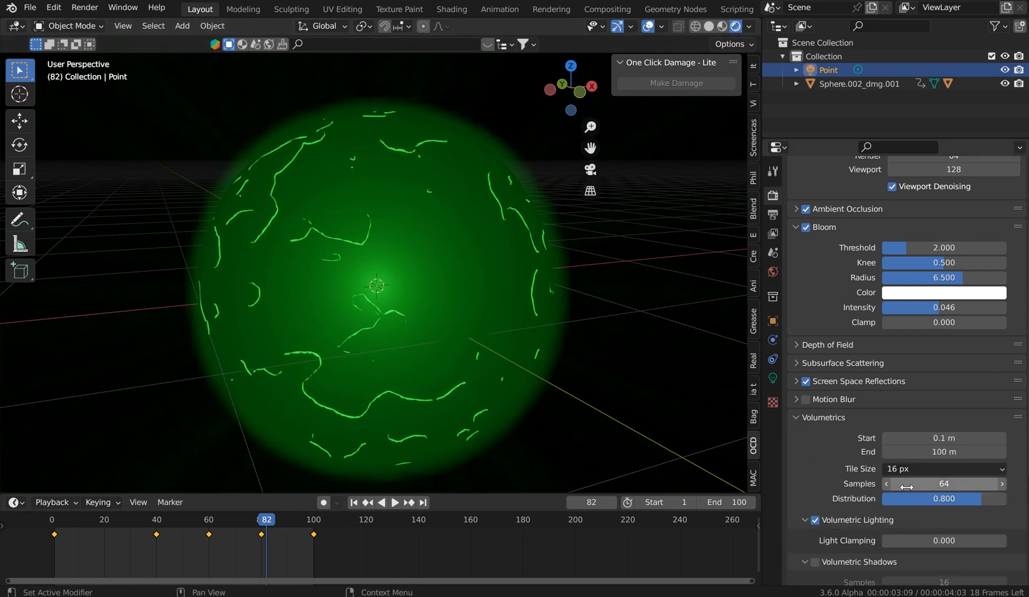
left_click(929, 483)
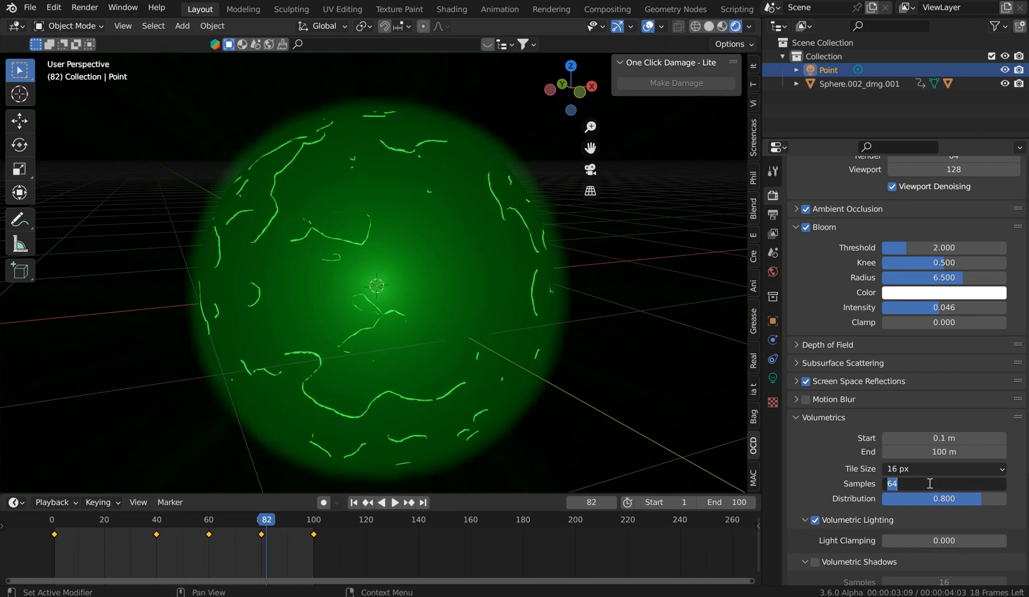
type("128")
key("Return")
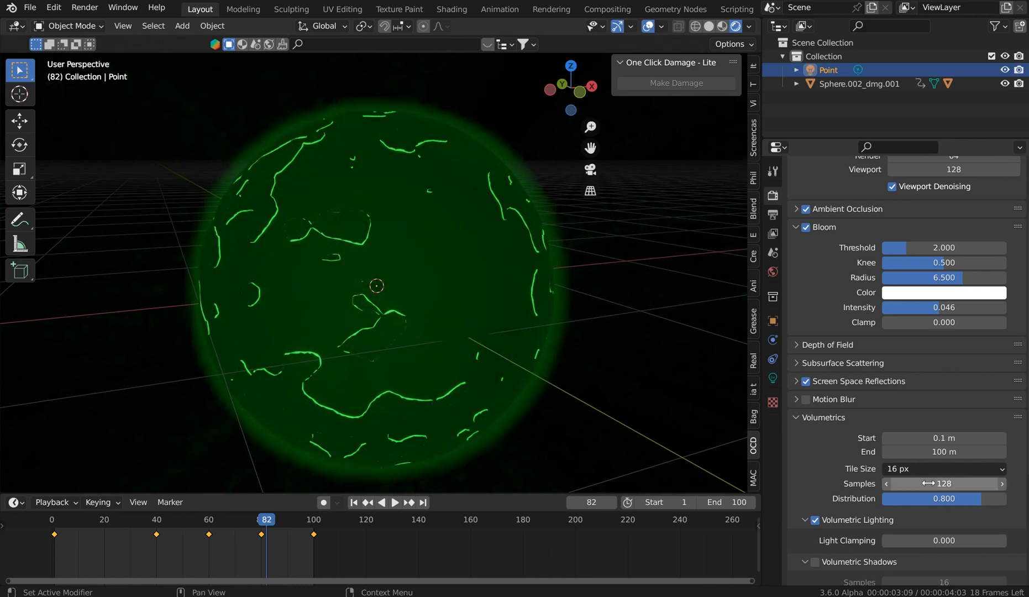
Set the volumetric tile size to 2 px and enable Volumetric Shadows
left_click(922, 469)
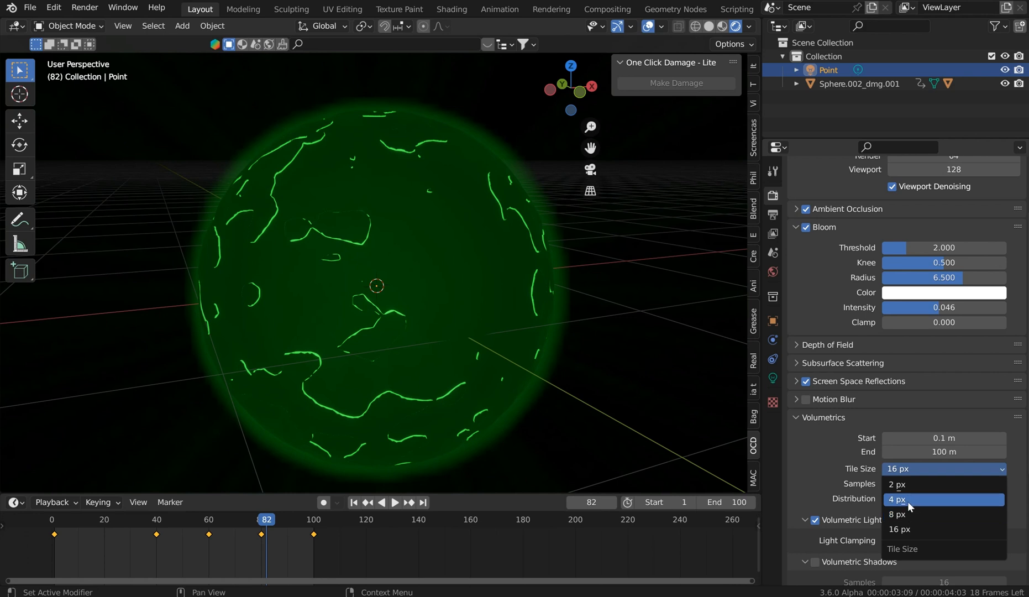
left_click(910, 485)
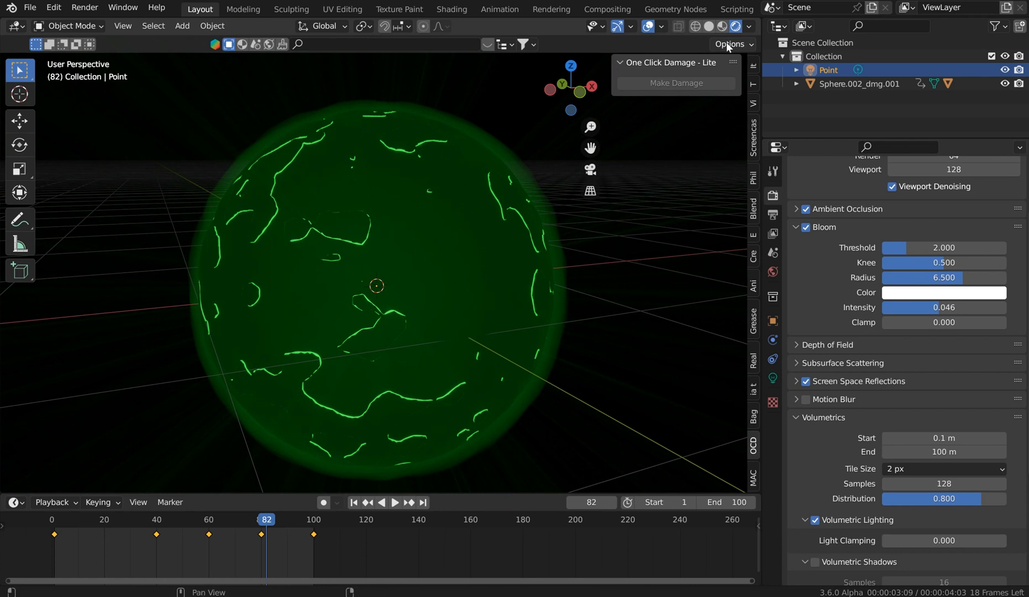
scroll(902, 365, "down", 2)
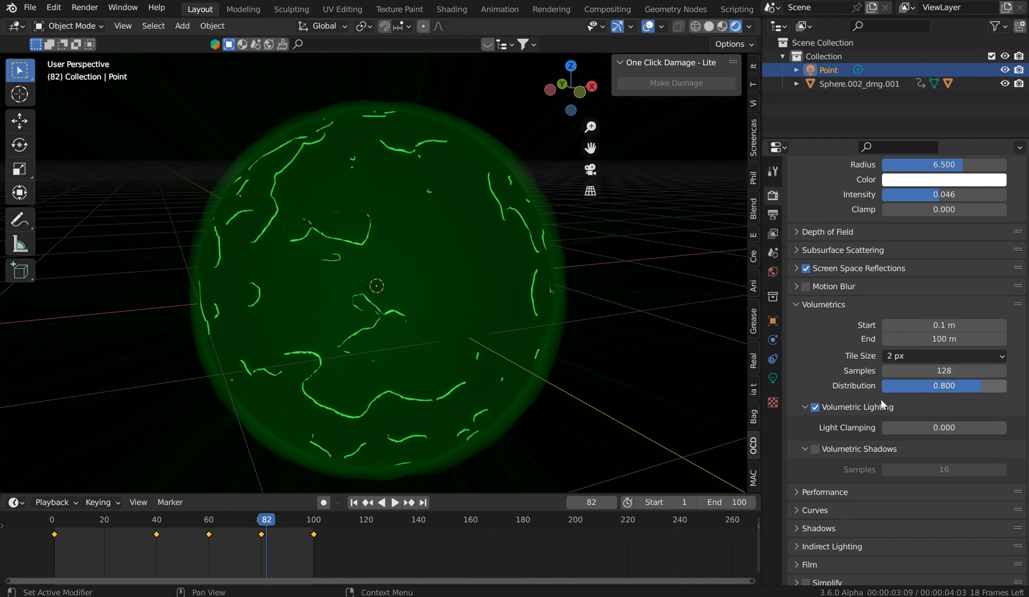
left_click(815, 449)
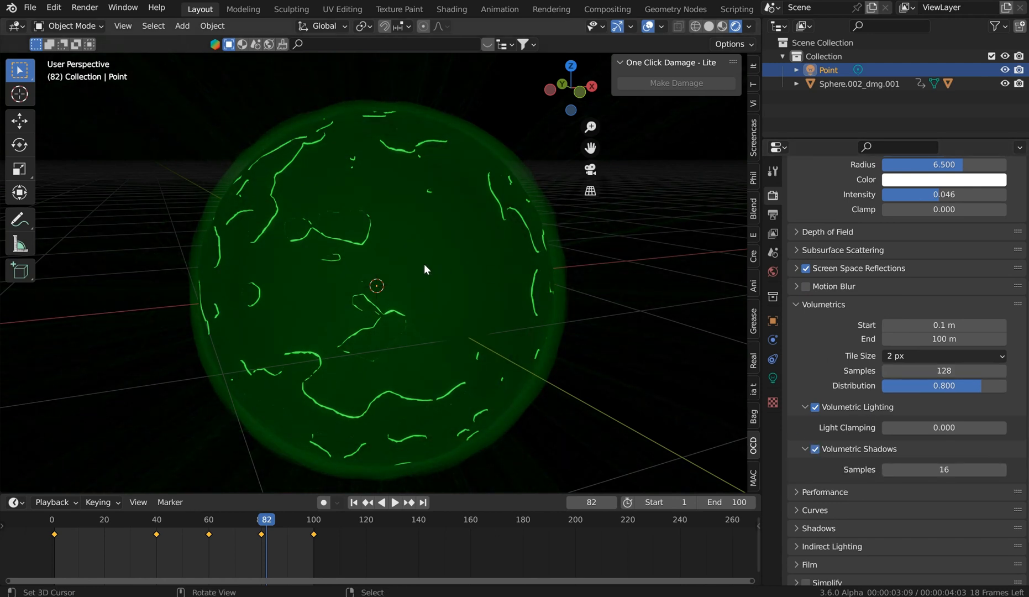
Add a plane mesh and lower it along the global Z axis to the underside of the sphere
middle_click_drag(523, 243, 391, 257)
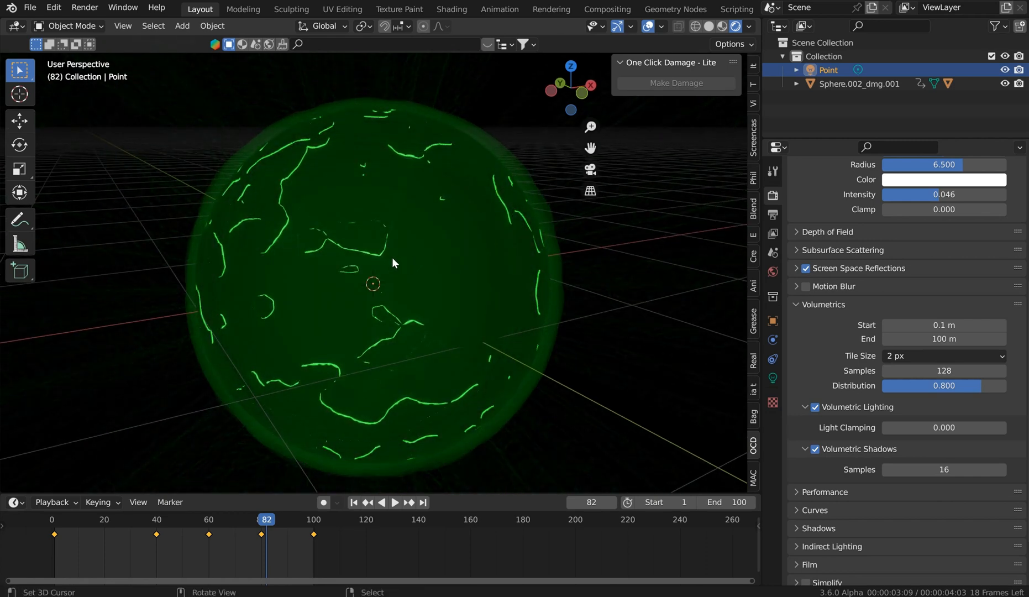
key("shift+a")
mouse_move(375, 65)
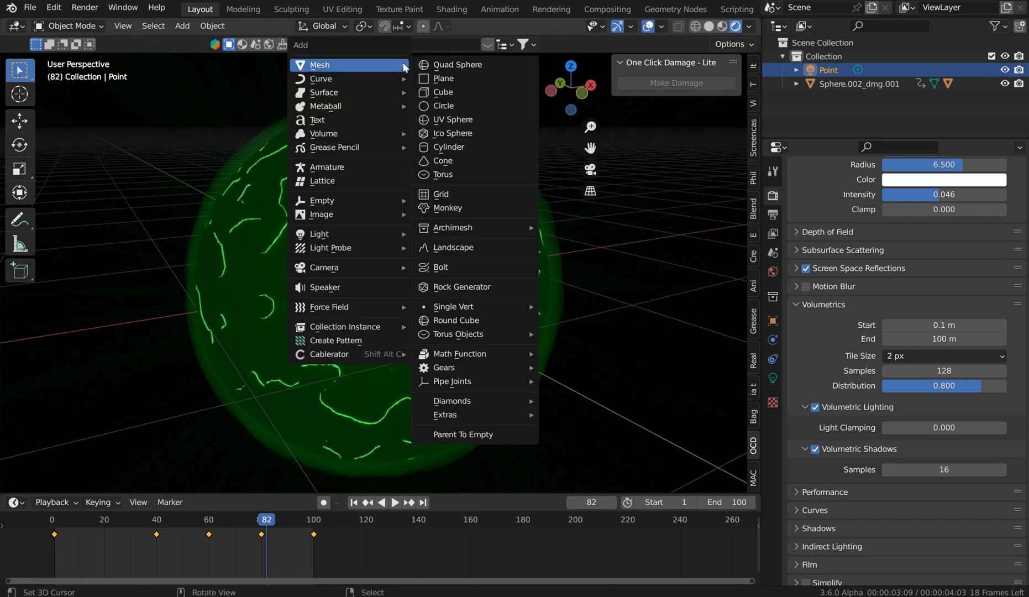
left_click(443, 79)
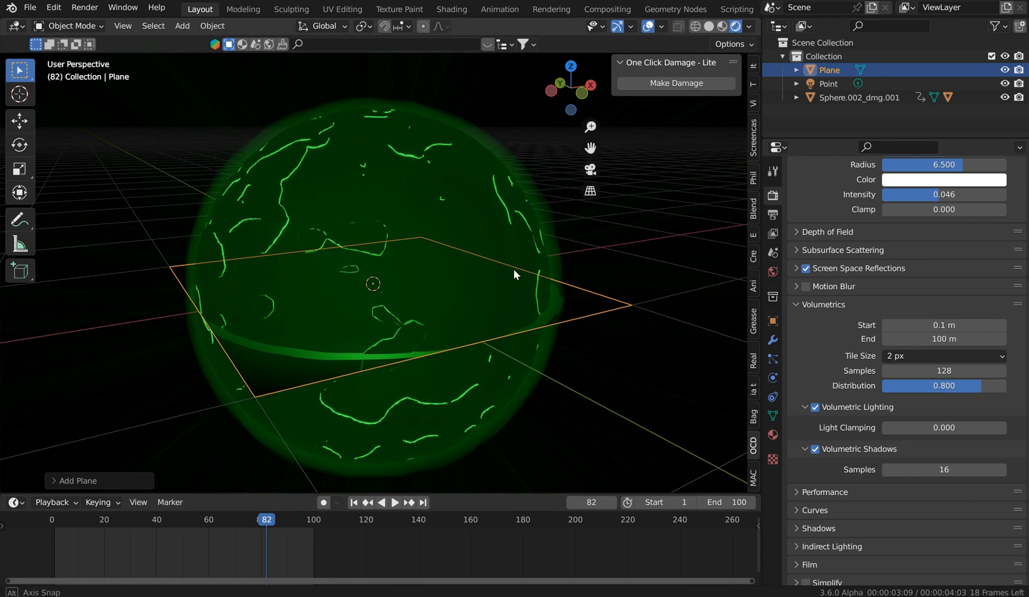
key("g")
key("z")
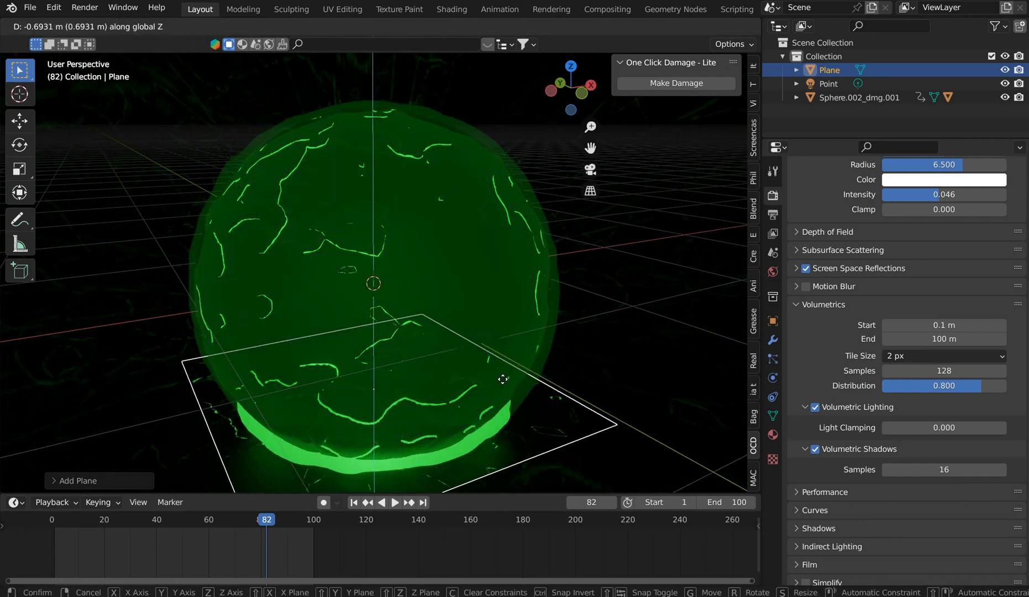
left_click(501, 400)
Scale the plane up to about 3.1 as a floor and inspect the light pattern cast on it
key("s")
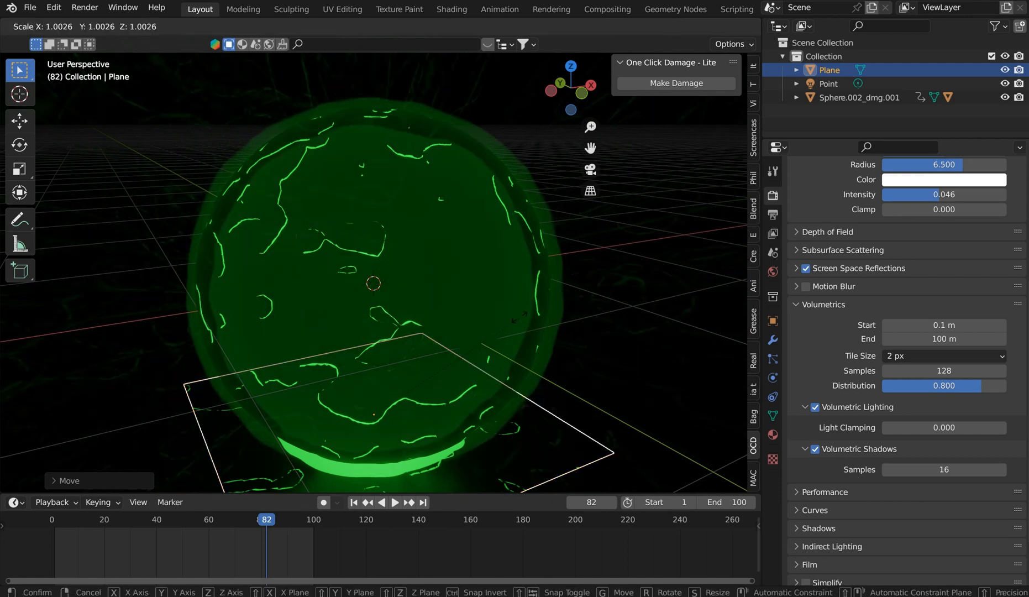
left_click(158, 284)
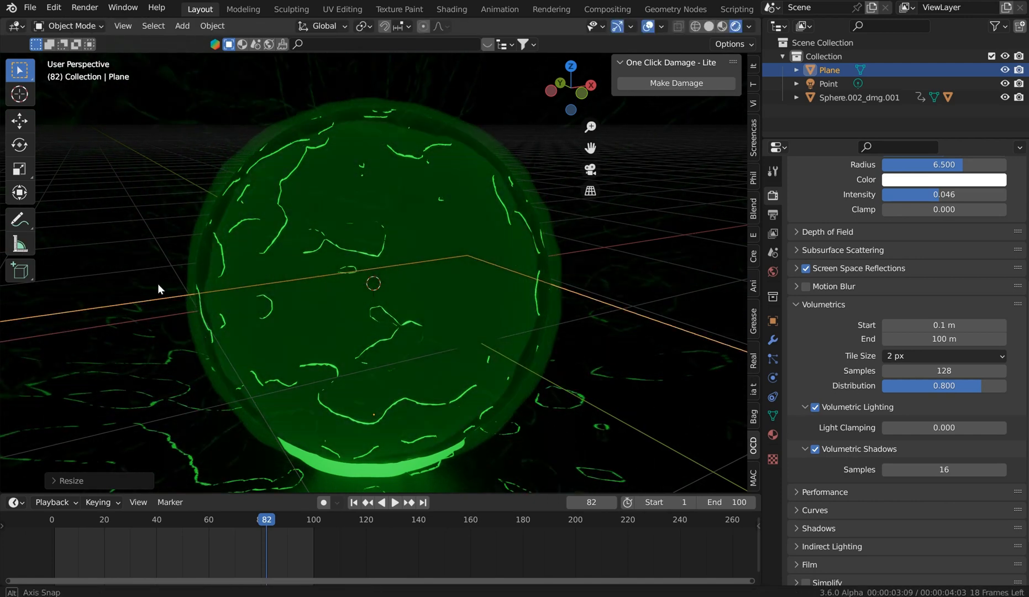
middle_click_drag(157, 284, 240, 219)
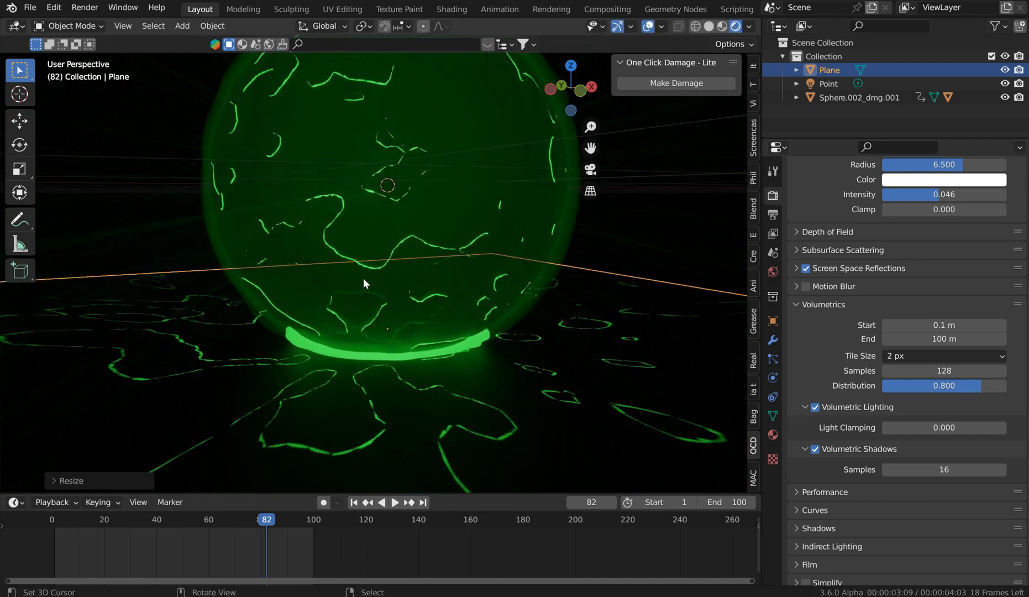
middle_click_drag(518, 369, 521, 284)
key("alt+a")
scroll(575, 190, "up", 1)
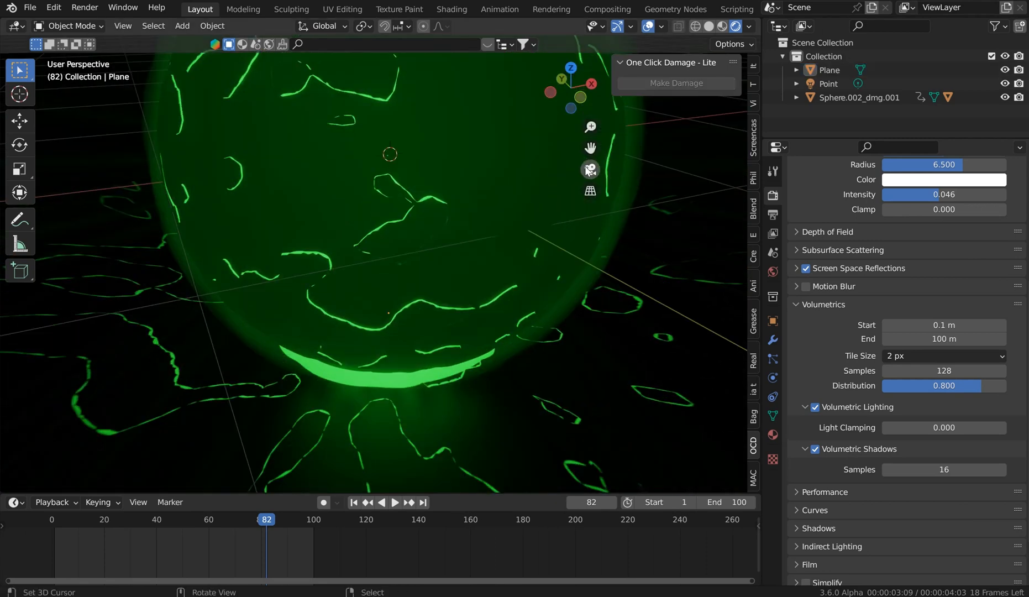
middle_click_drag(590, 170, 599, 183)
scroll(429, 223, "down", 2)
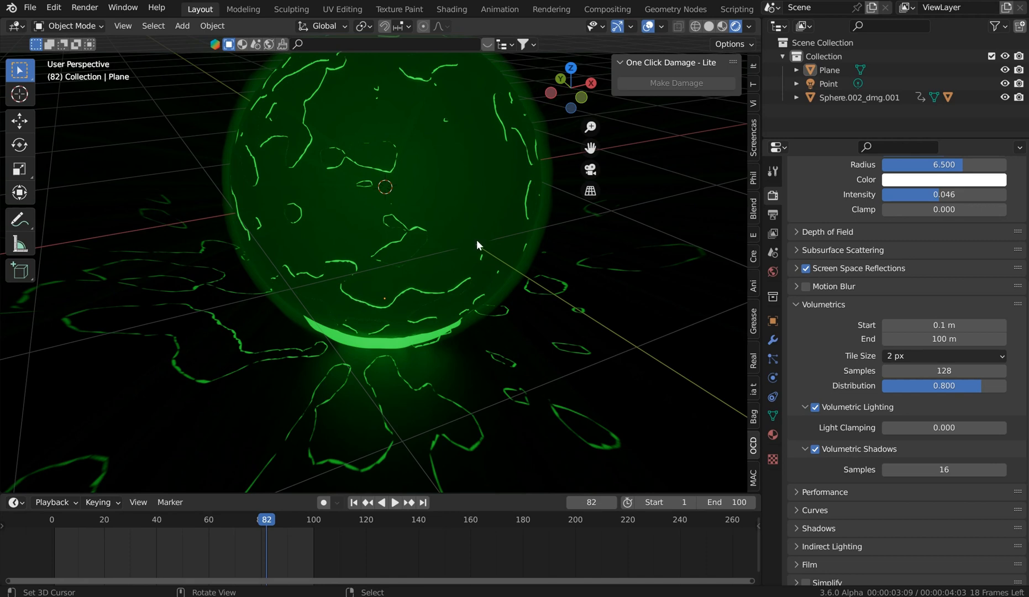
middle_click_drag(476, 241, 406, 310)
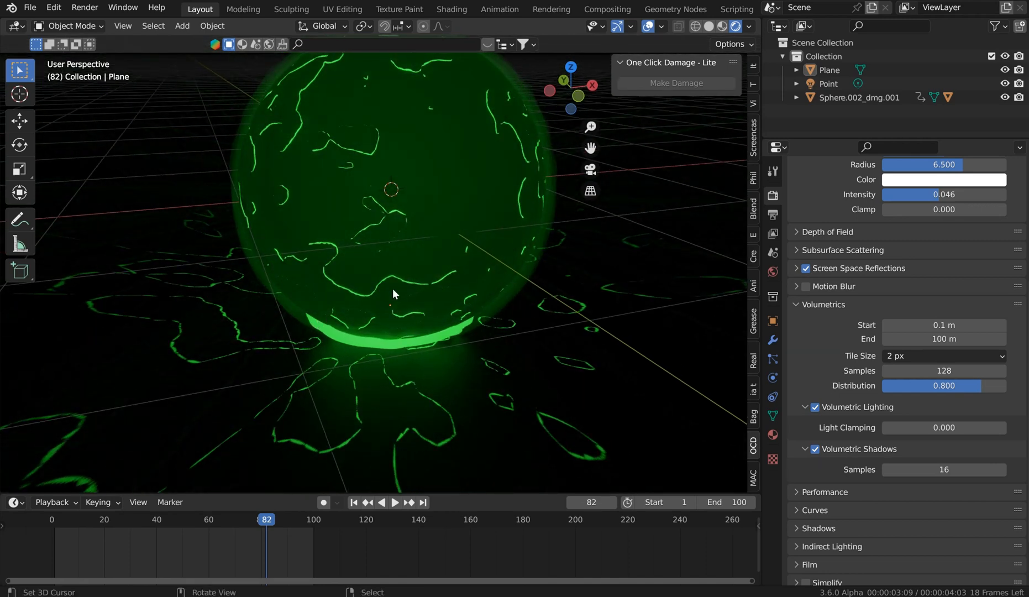
Move the floor plane down along the global Z axis to about -1.08 m, just below the sphere, and check the gap in front view
left_click(521, 352)
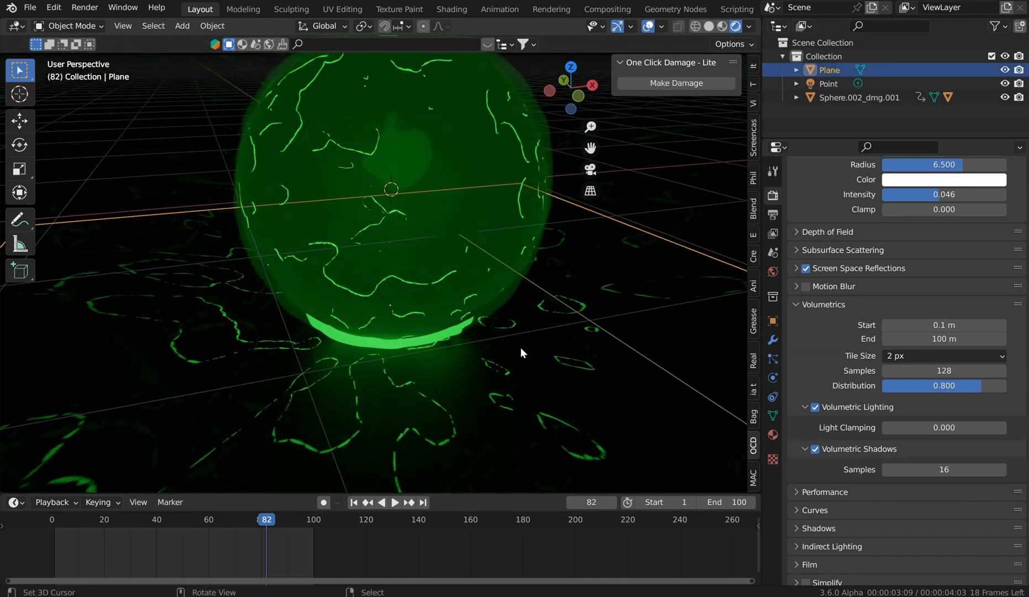
key("g")
key("z")
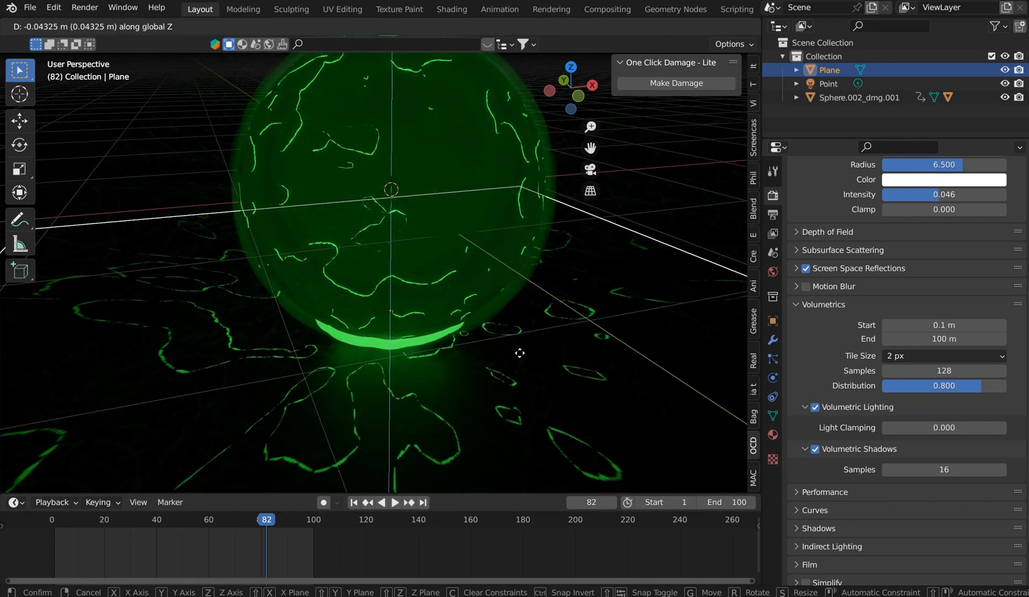
left_click(519, 365)
middle_click_drag(519, 365, 549, 272)
key("g")
key("z")
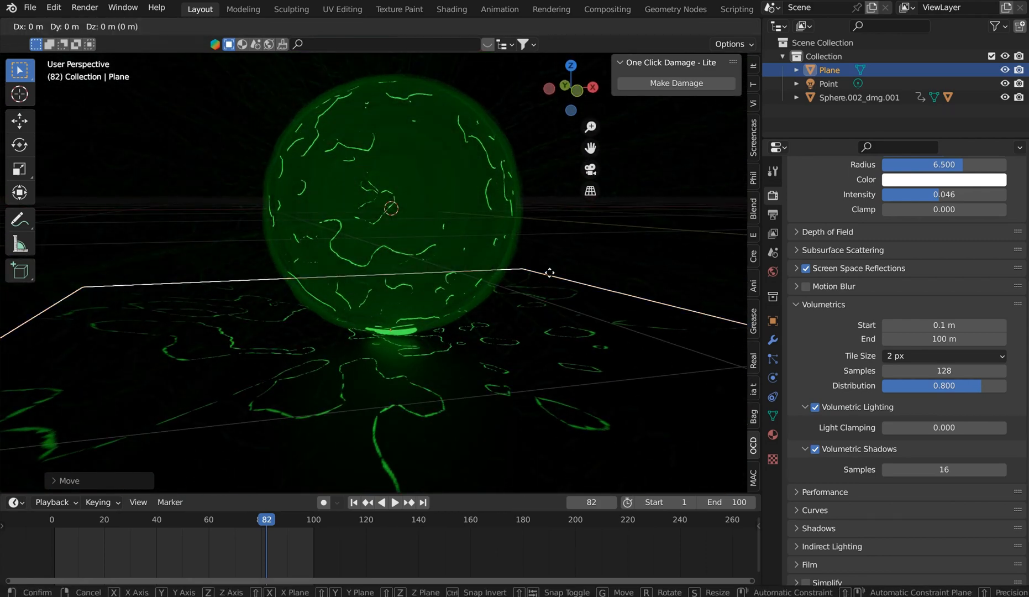
left_click(550, 278)
key("KP_1")
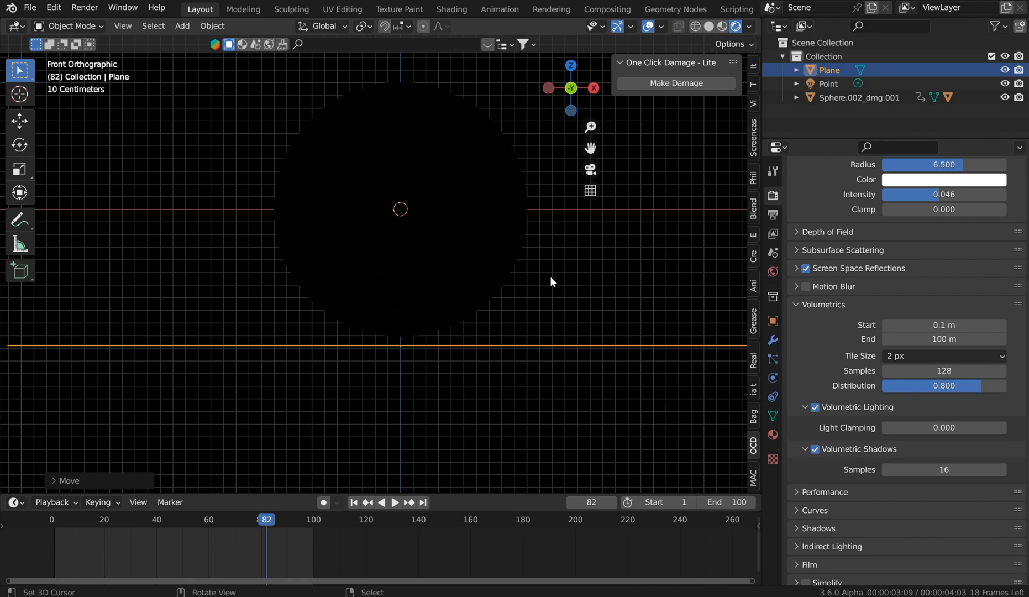
mouse_move(550, 277)
middle_mouse_down()
mouse_move(575, 313)
mouse_move(483, 210)
mouse_move(532, 276)
middle_mouse_up()
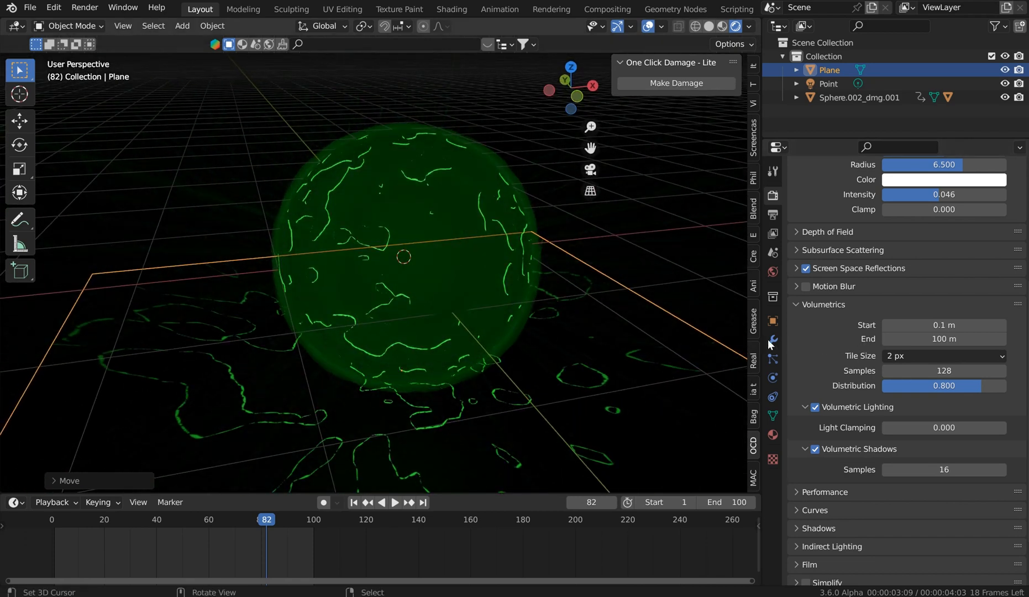
Select the damaged sphere and look through its object properties, expanding the Viewport Display options
left_click(772, 320)
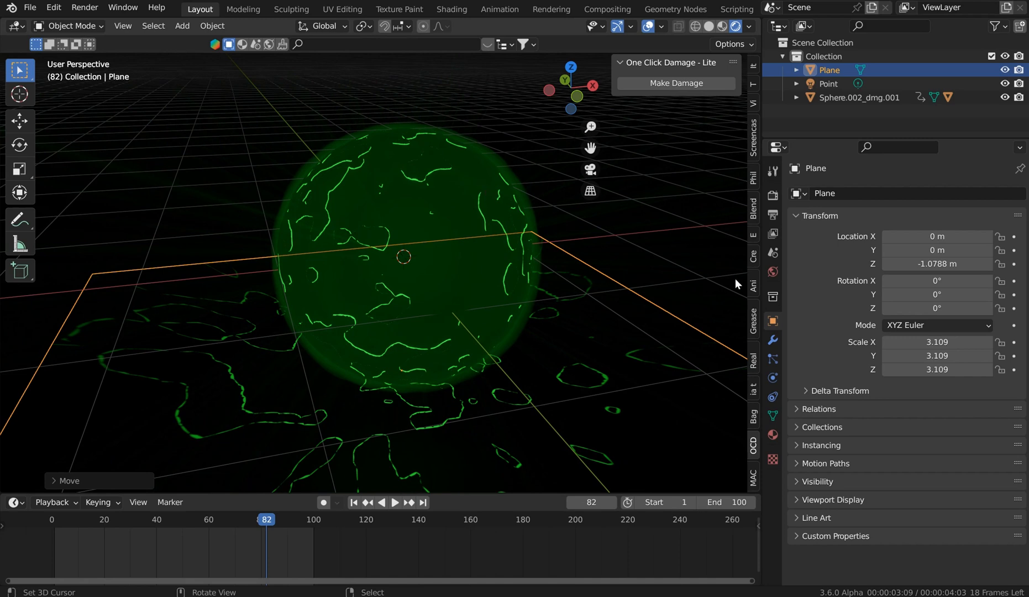
left_click(446, 250)
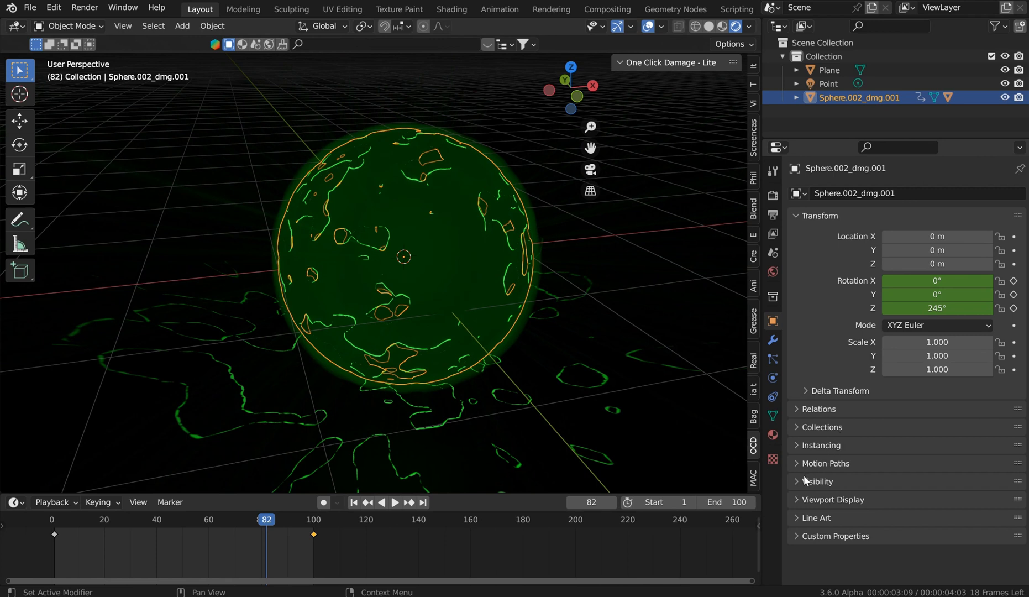
left_click(796, 499)
scroll(873, 512, "down", 2)
scroll(880, 513, "down", 5)
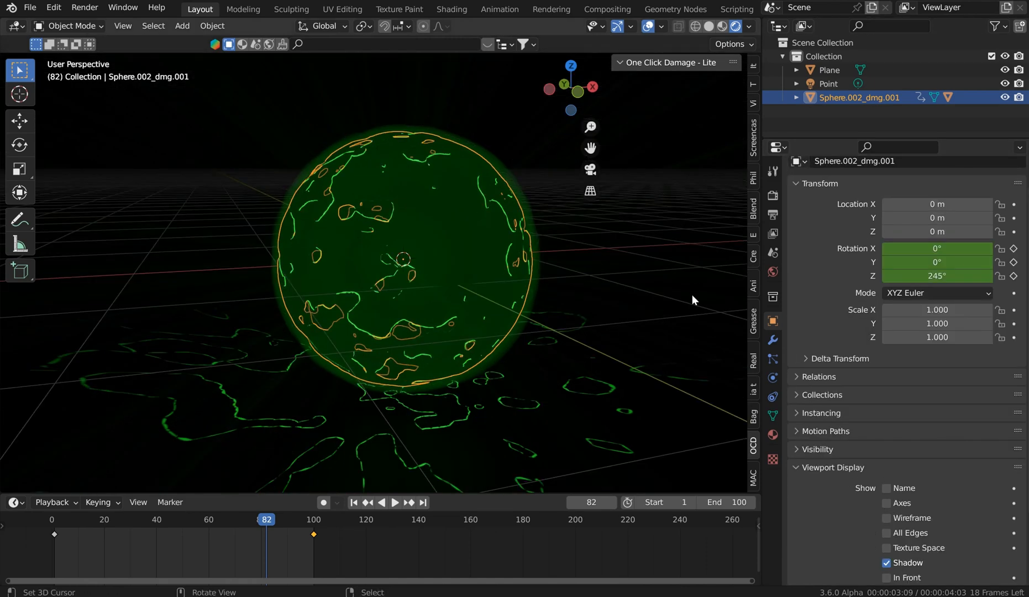
Look over the sphere's remaining Viewport Display options and switch the scene's render engine from Eevee to Cycles
scroll(858, 449, "down", 3)
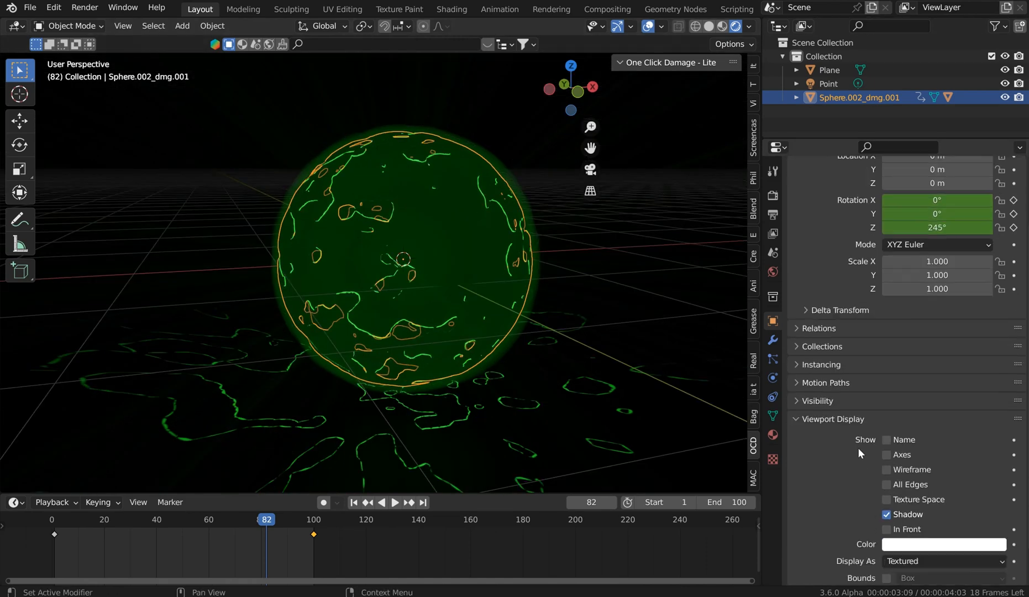
scroll(858, 447, "down", 1)
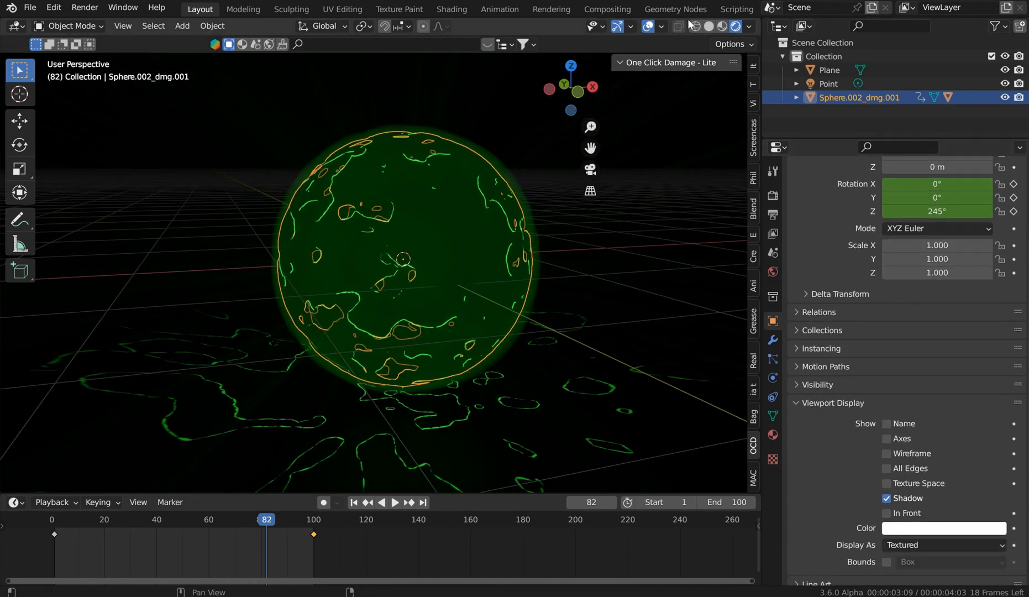
left_click(774, 196)
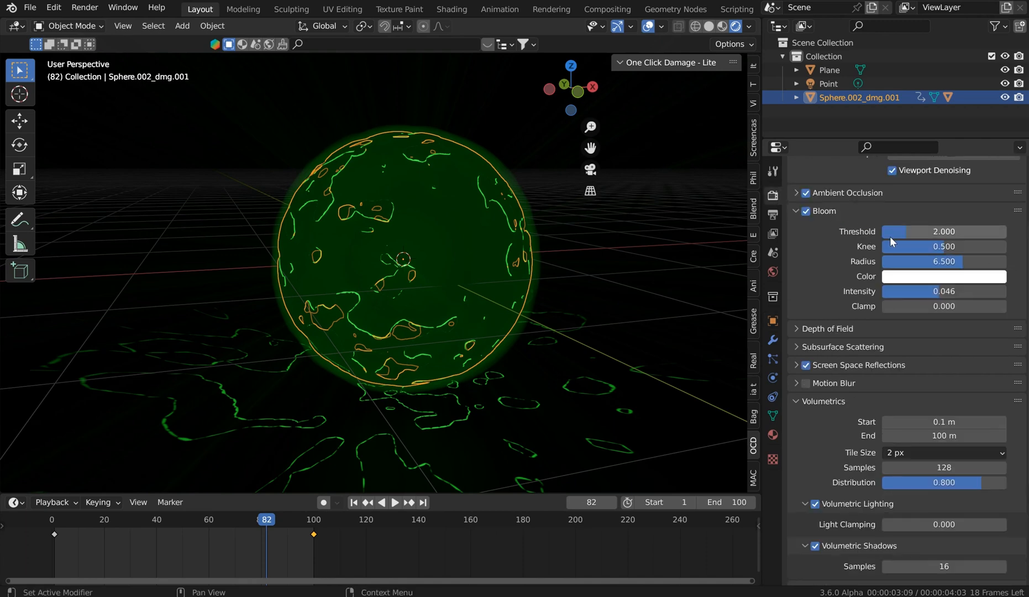
scroll(890, 237, "up", 6)
left_click(906, 195)
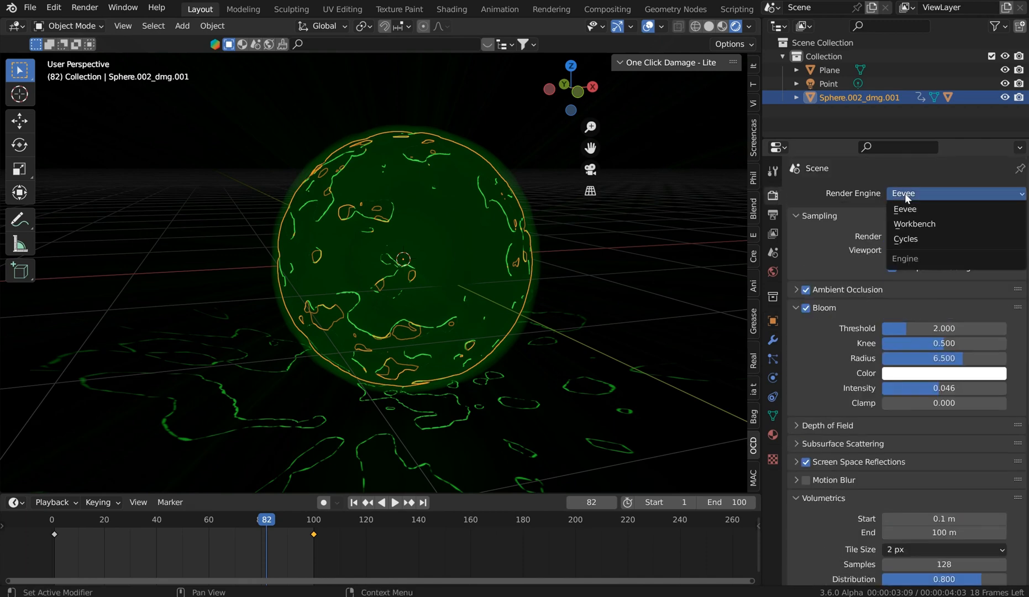
left_click(921, 239)
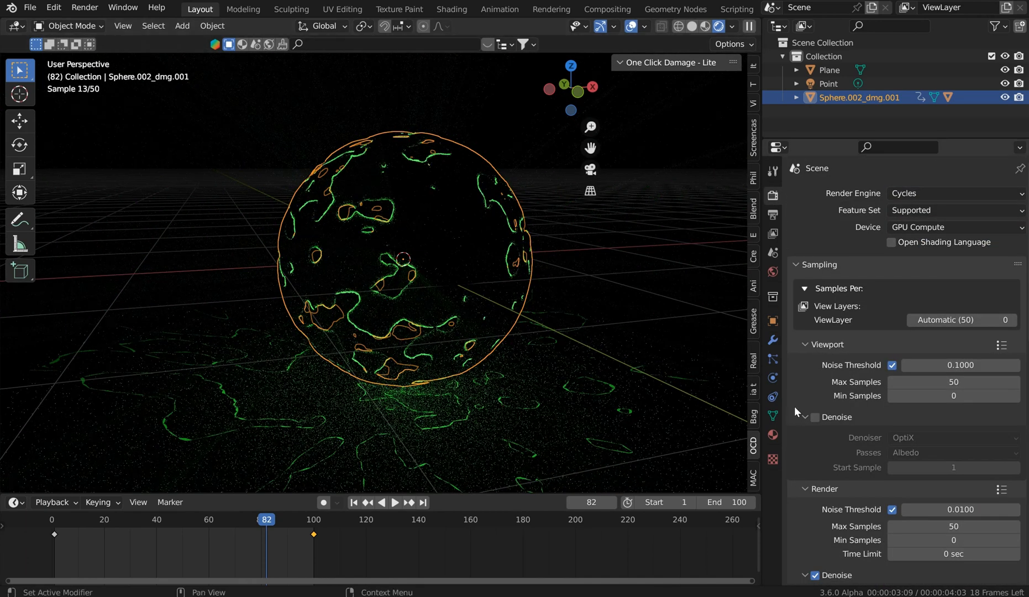
Expand the Shading settings in the outer sphere's object properties and enable Cast Shadow Caustics for it
scroll(899, 464, "down", 5)
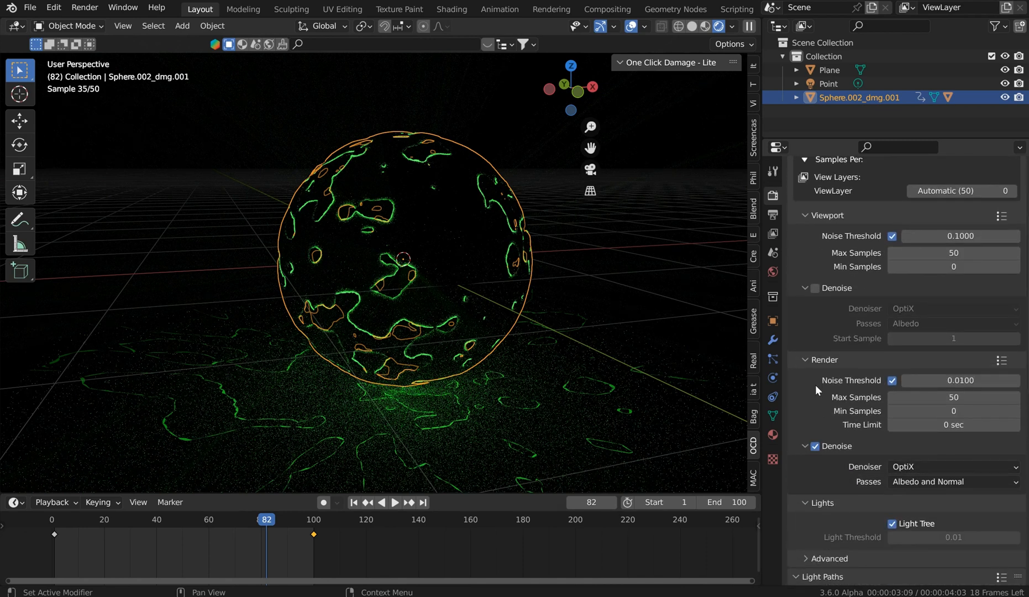
left_click(772, 320)
scroll(877, 417, "down", 2)
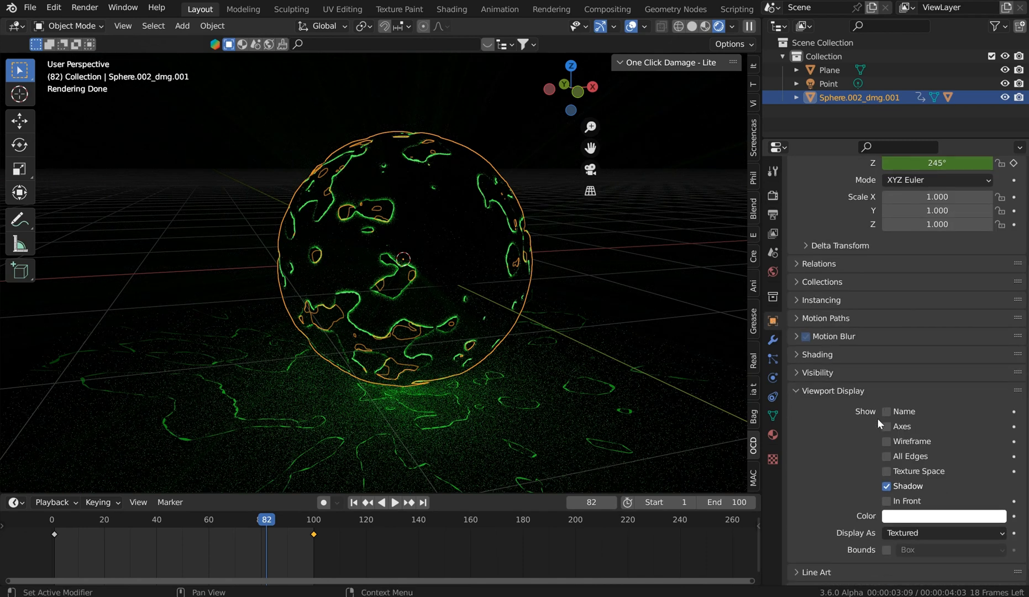
scroll(877, 418, "down", 1)
left_click(803, 374)
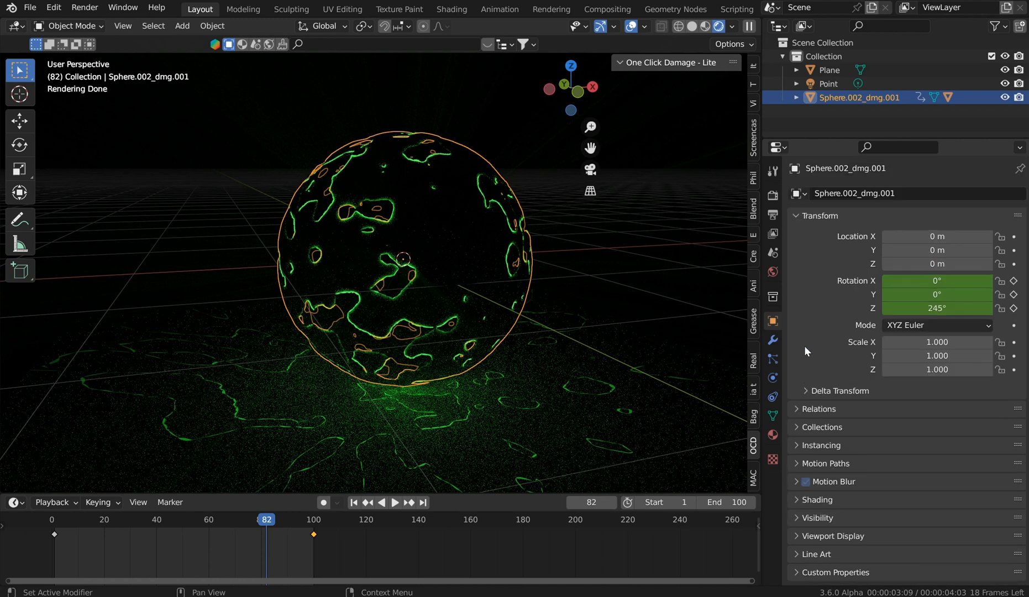
left_click(814, 499)
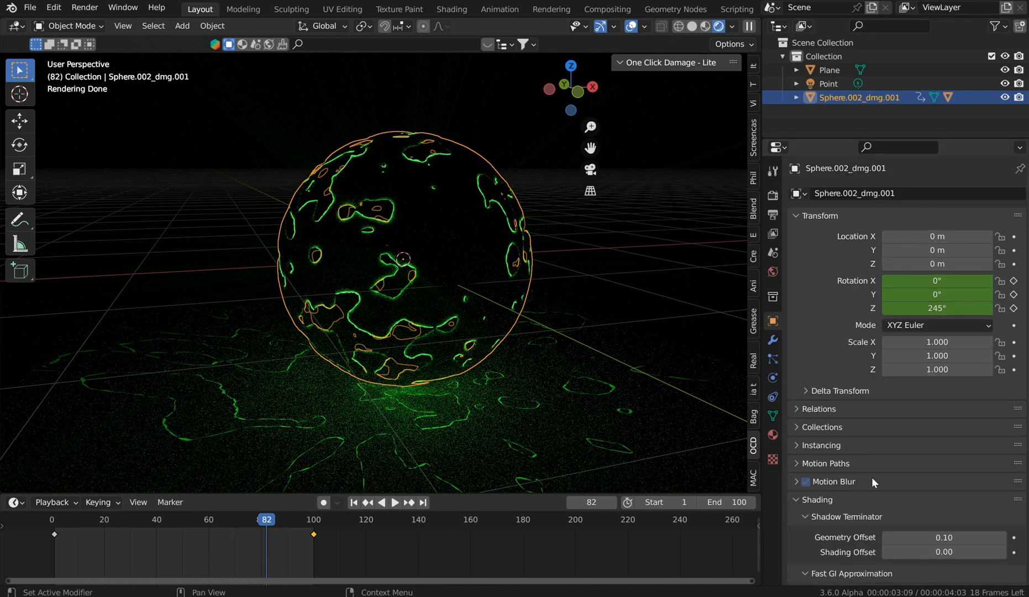
scroll(895, 458, "down", 5)
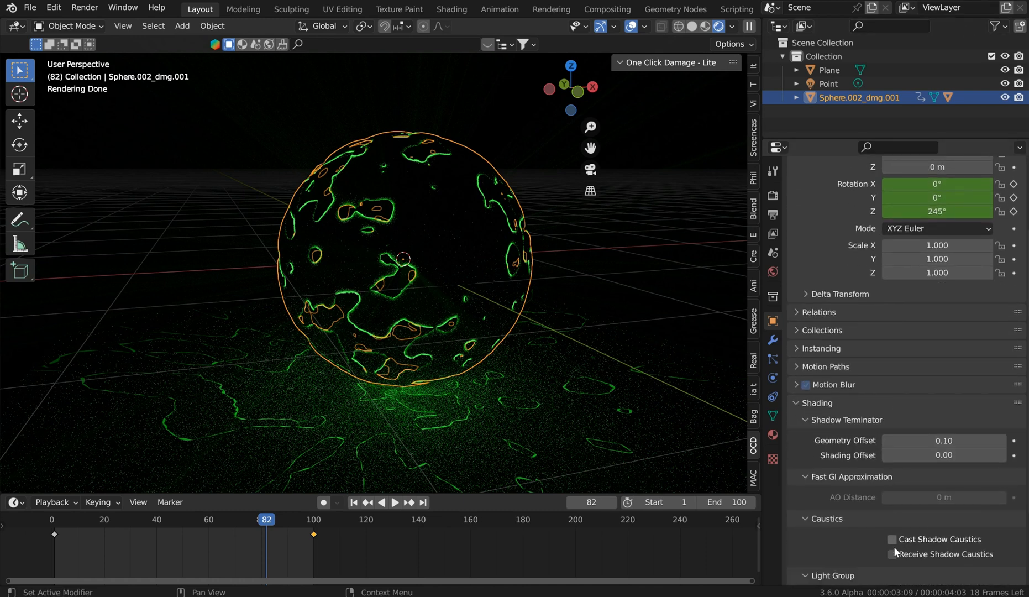
scroll(389, 206, "down", 1)
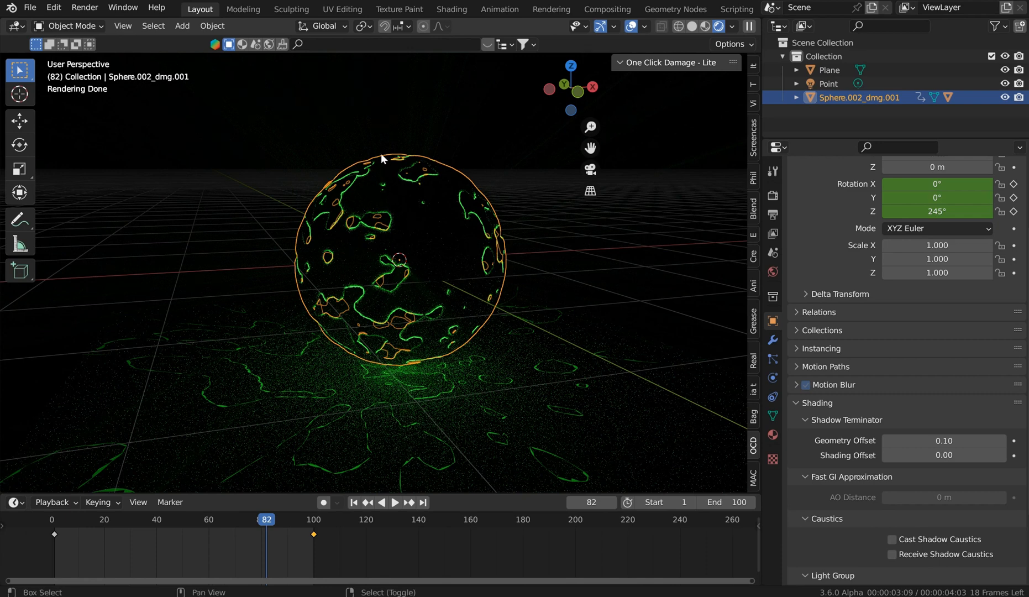
middle_click_drag(380, 152, 386, 175)
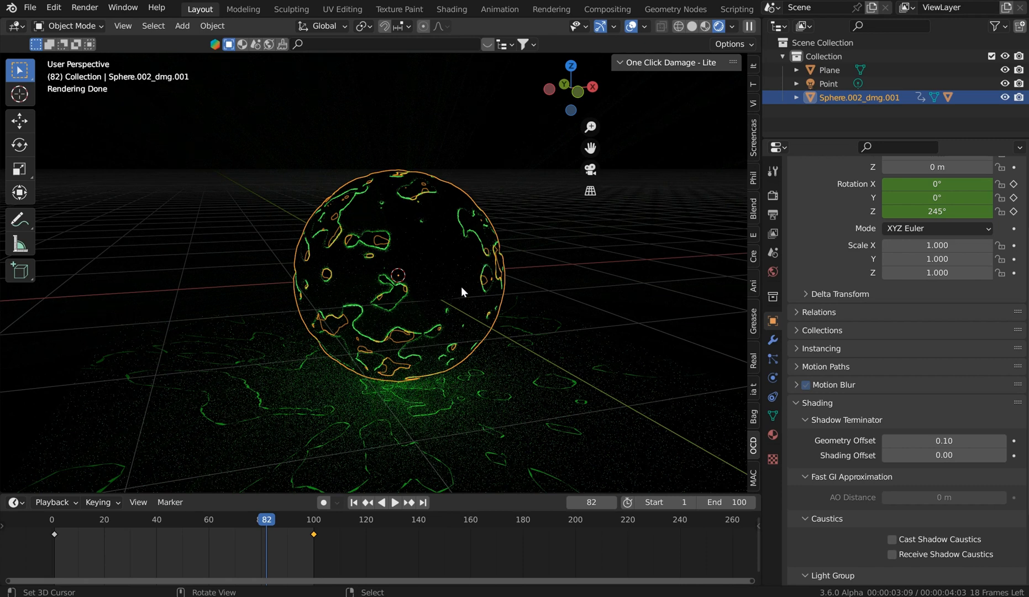
left_click(894, 540)
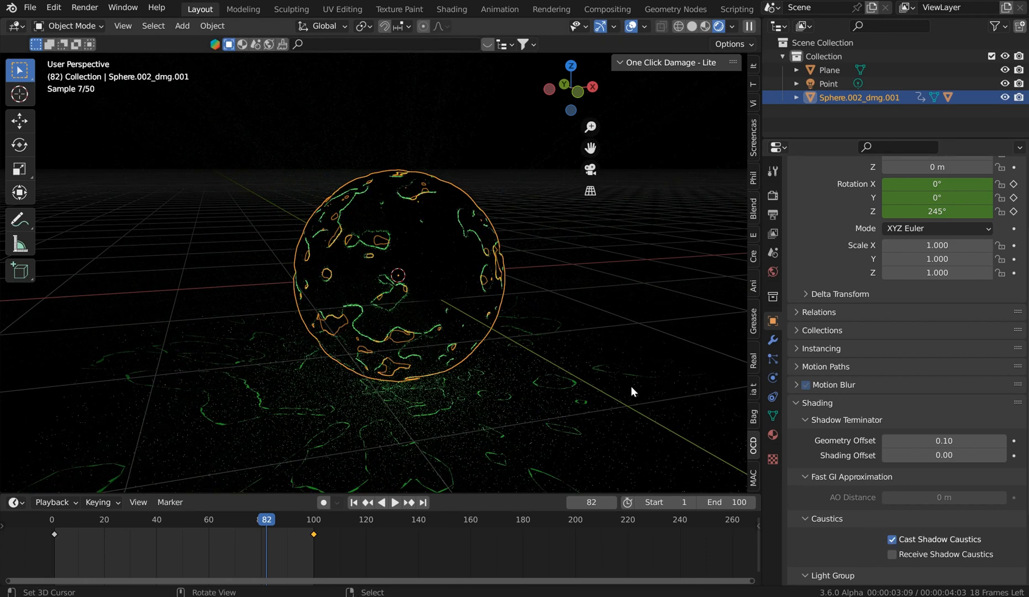
Enable Cast Shadow Caustics on the inner damage shell (Sphere.002_dmg) and Receive Shadow Caustics on the floor plane
left_click(390, 300)
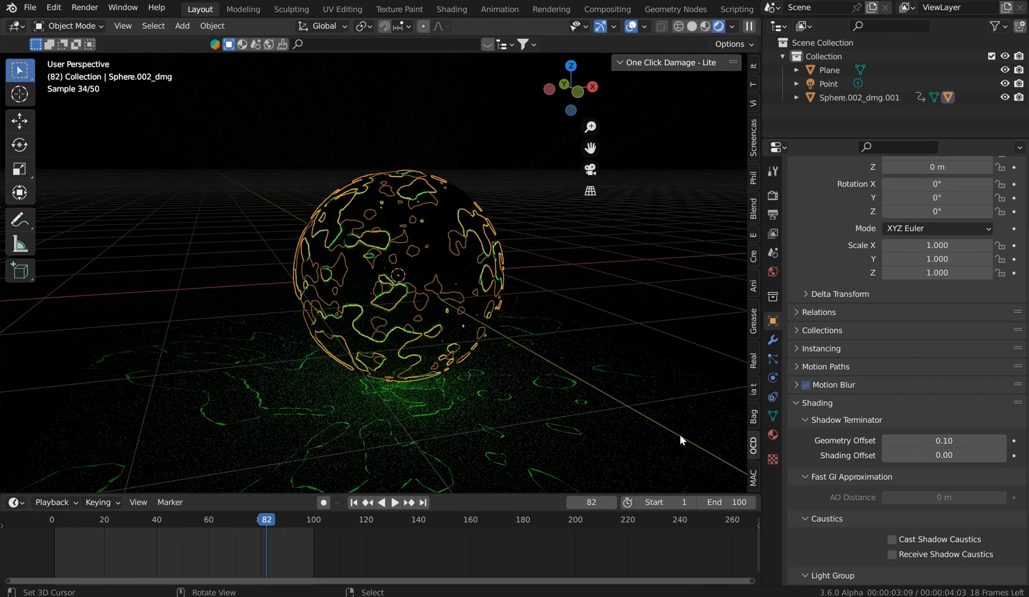
left_click(895, 540)
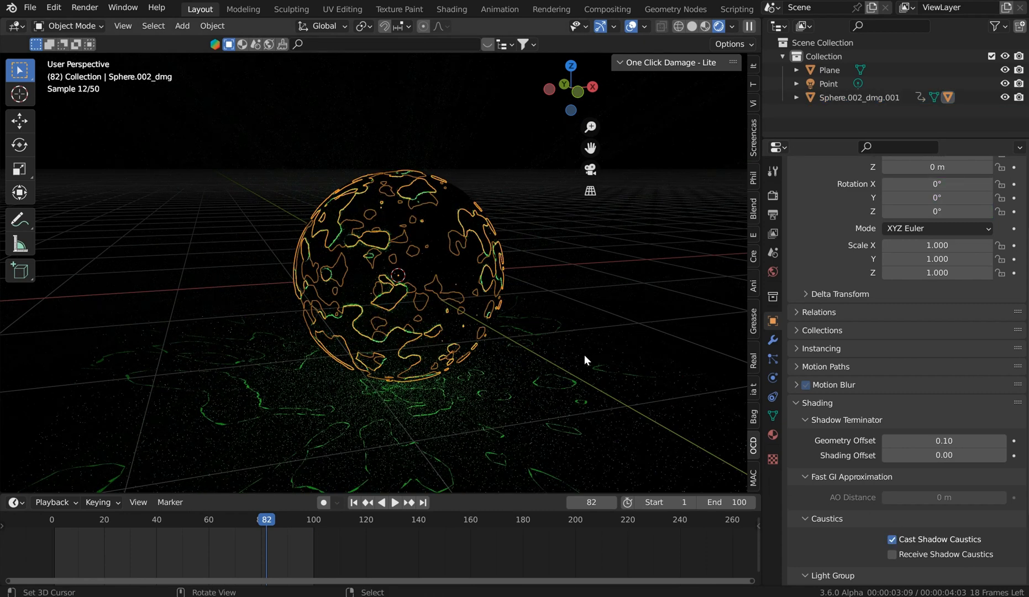
left_click(584, 355)
left_click(893, 554)
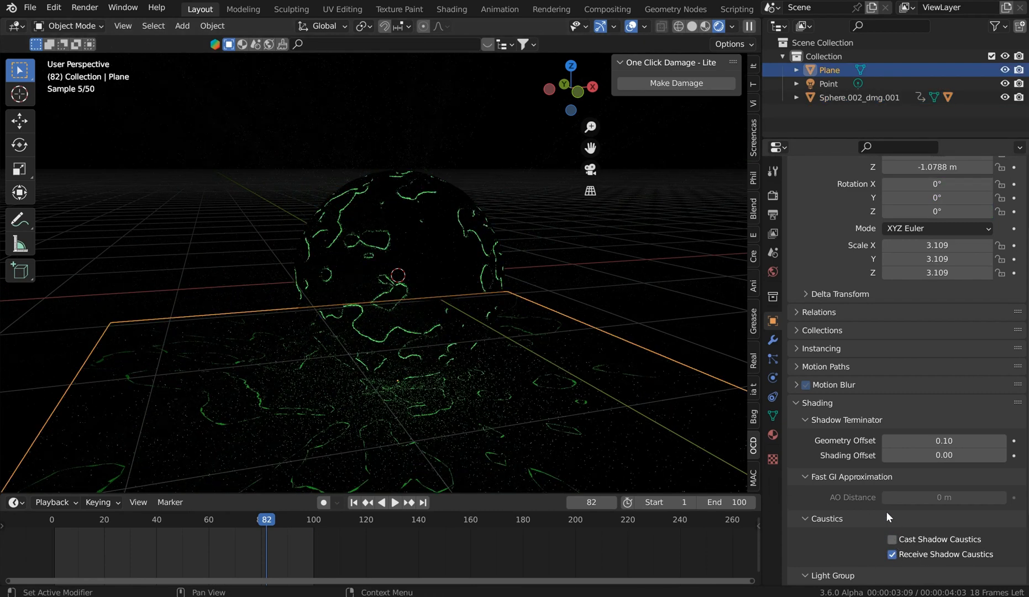
Expand the World's ray visibility, viewport display and surface settings, and enable Shadow Caustics for the world surface
left_click(773, 271)
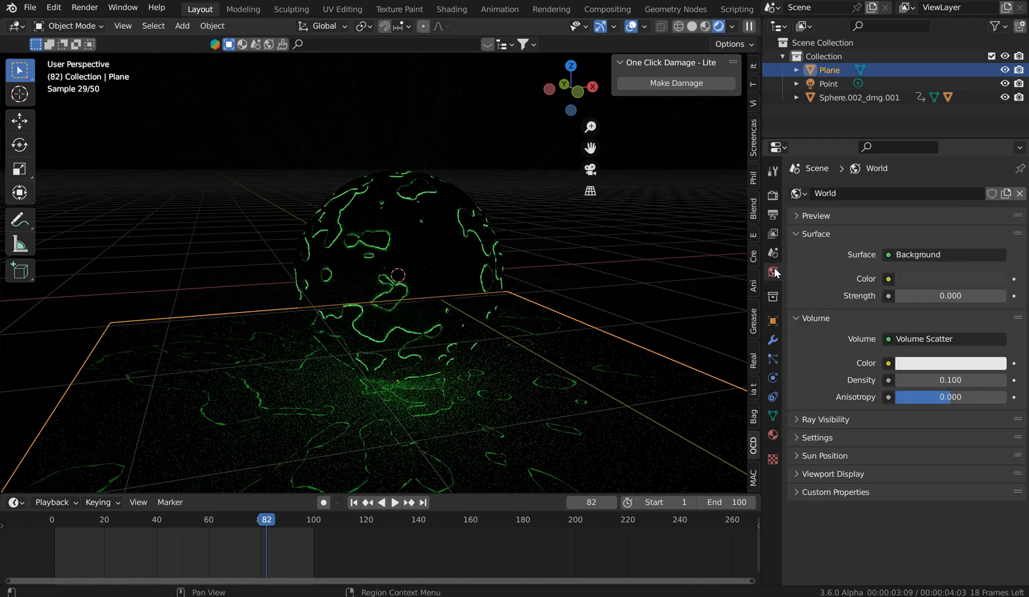
left_click(801, 418)
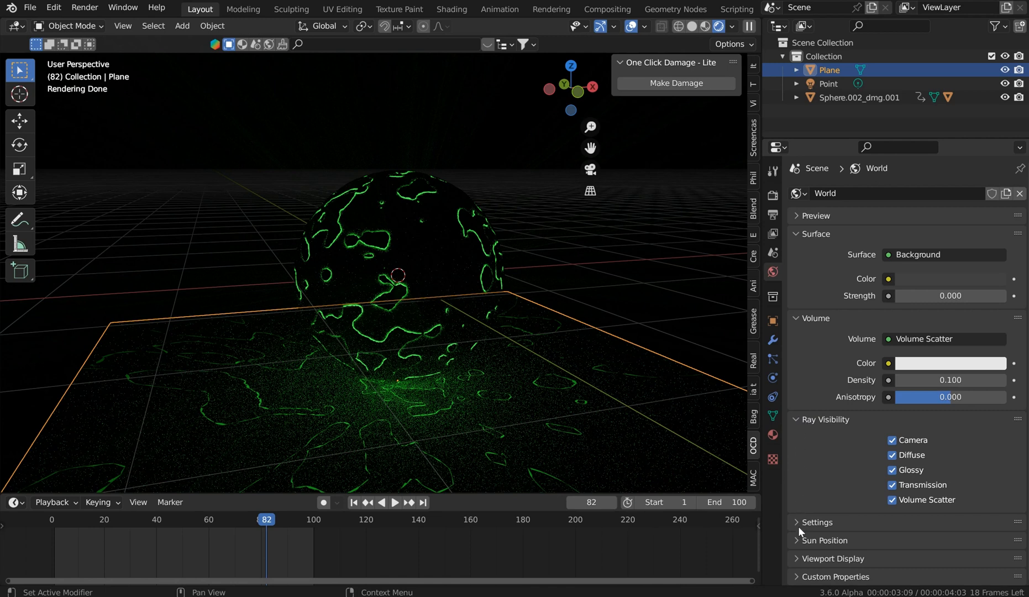
left_click(796, 557)
scroll(877, 496, "down", 1)
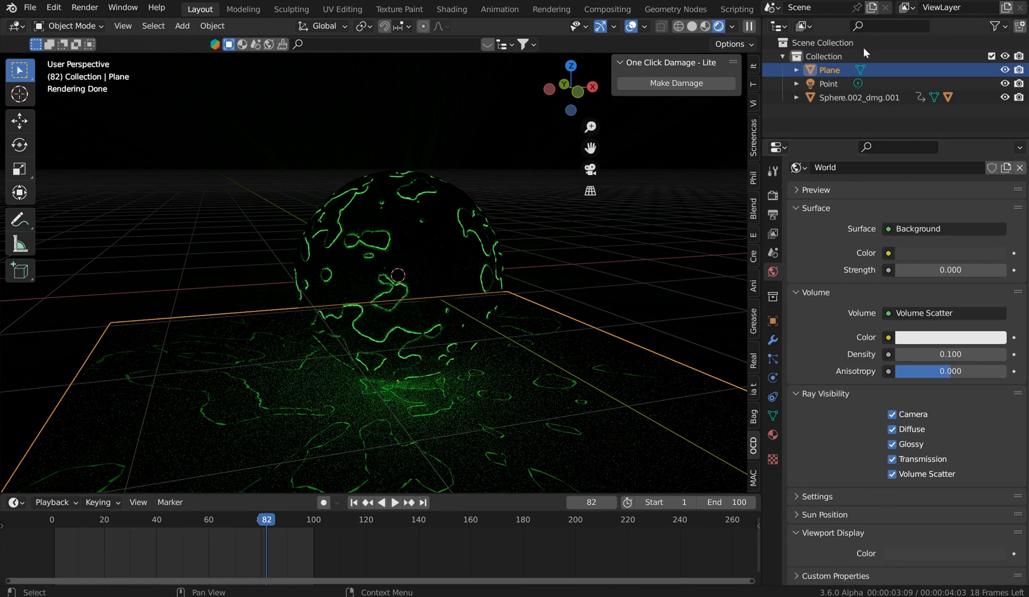
left_click(876, 496)
scroll(888, 305, "down", 4)
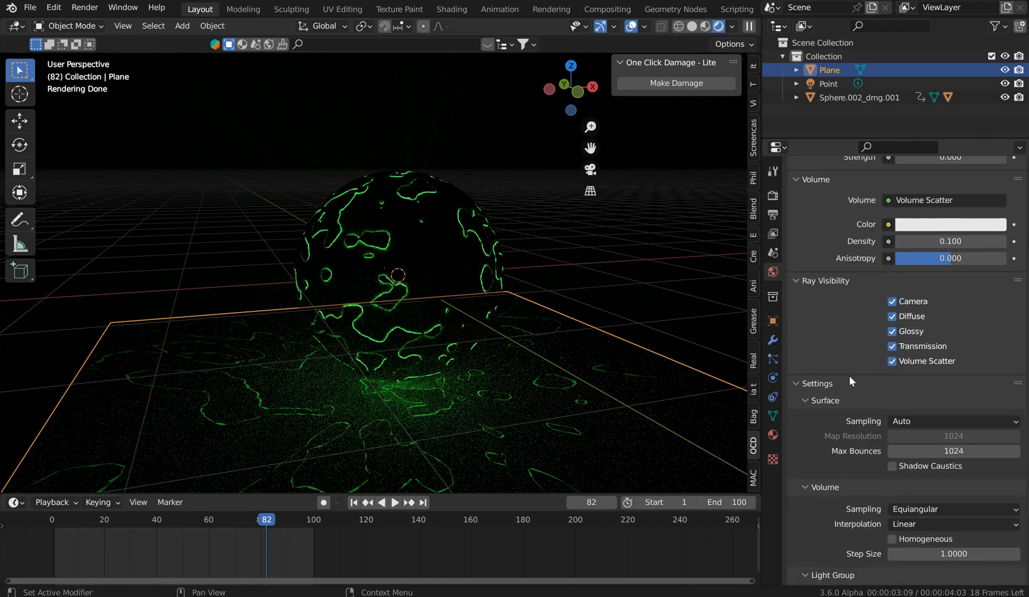
scroll(848, 375, "down", 1)
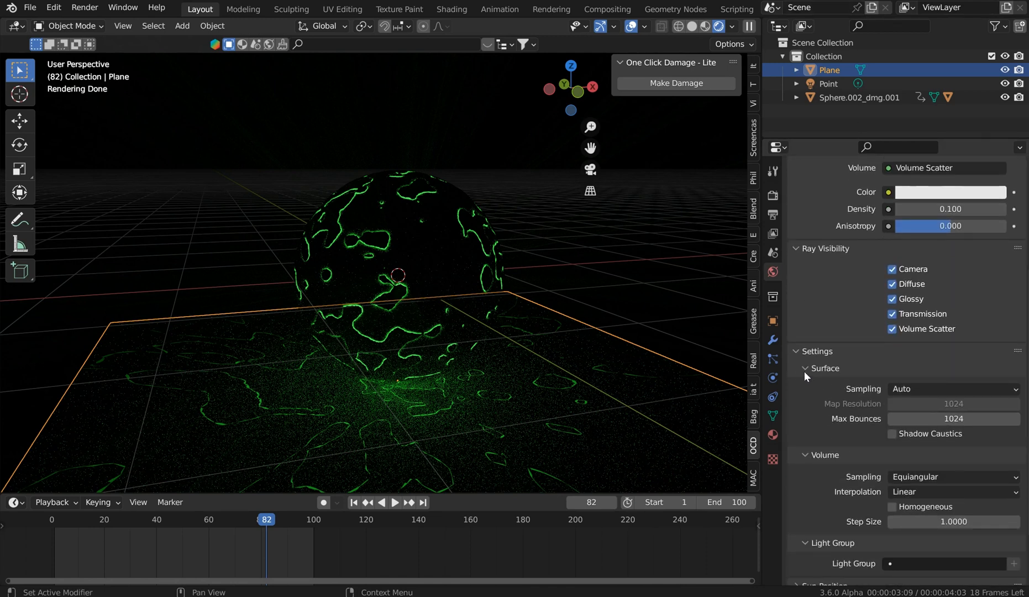
left_click(891, 434)
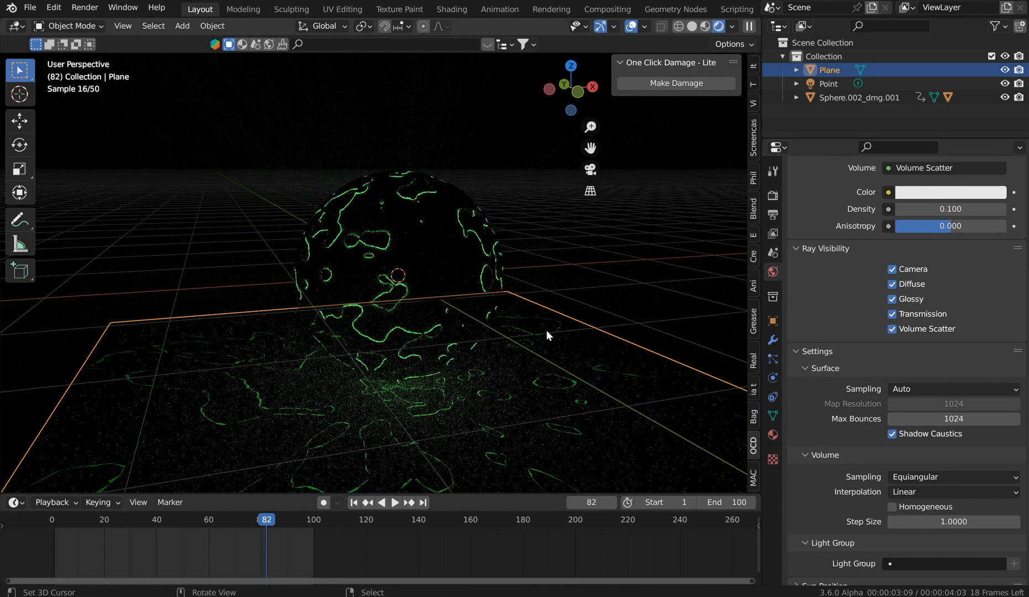
Scale the floor plane up uniformly so it extends farther around the sphere
key("s")
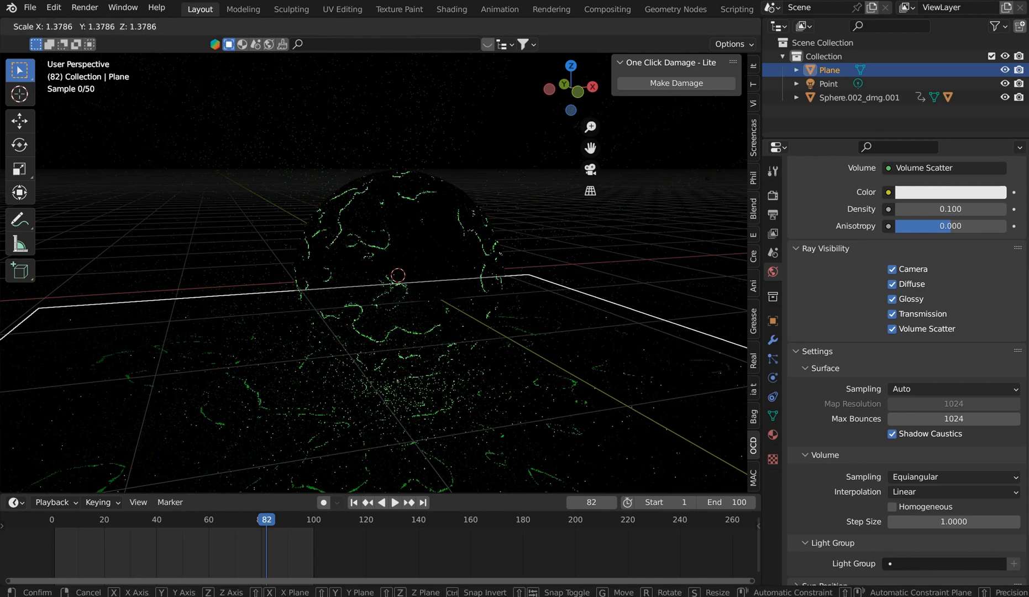
left_click(736, 143)
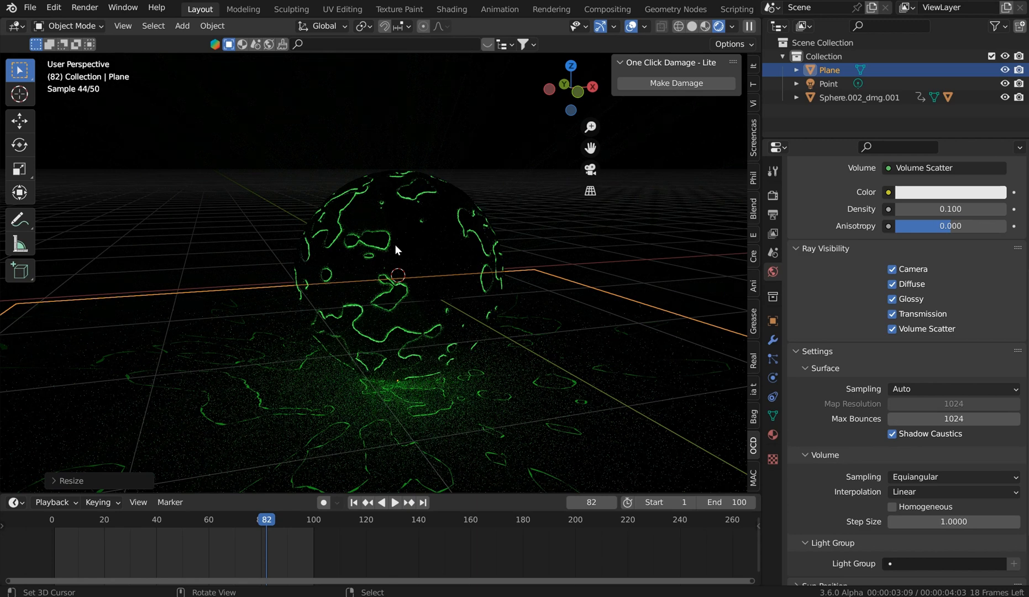
Enable Shadow Caustics on the point light and raise its power to 521.9 W
left_click(831, 83)
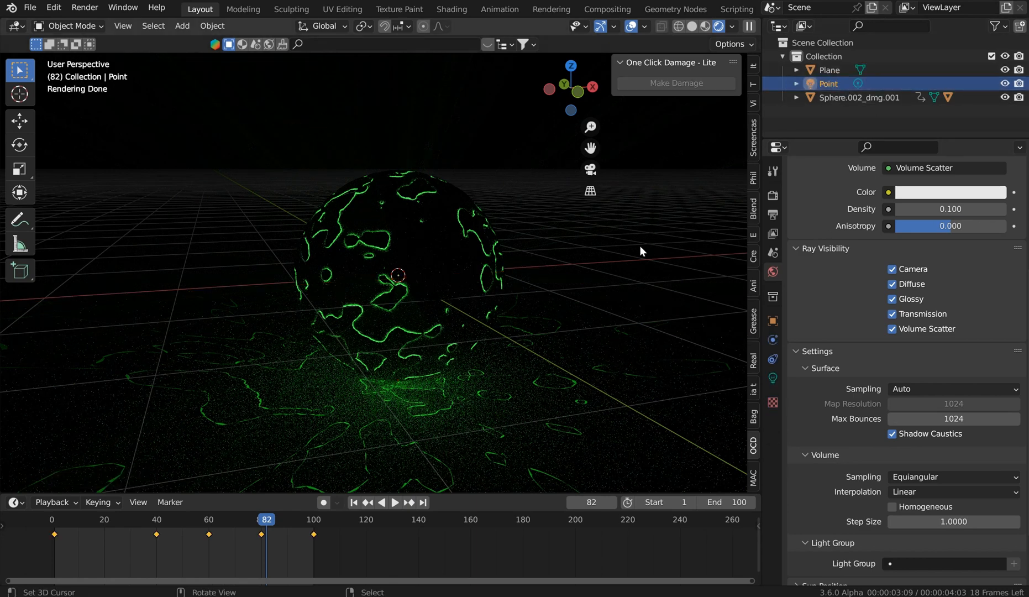
left_click(772, 378)
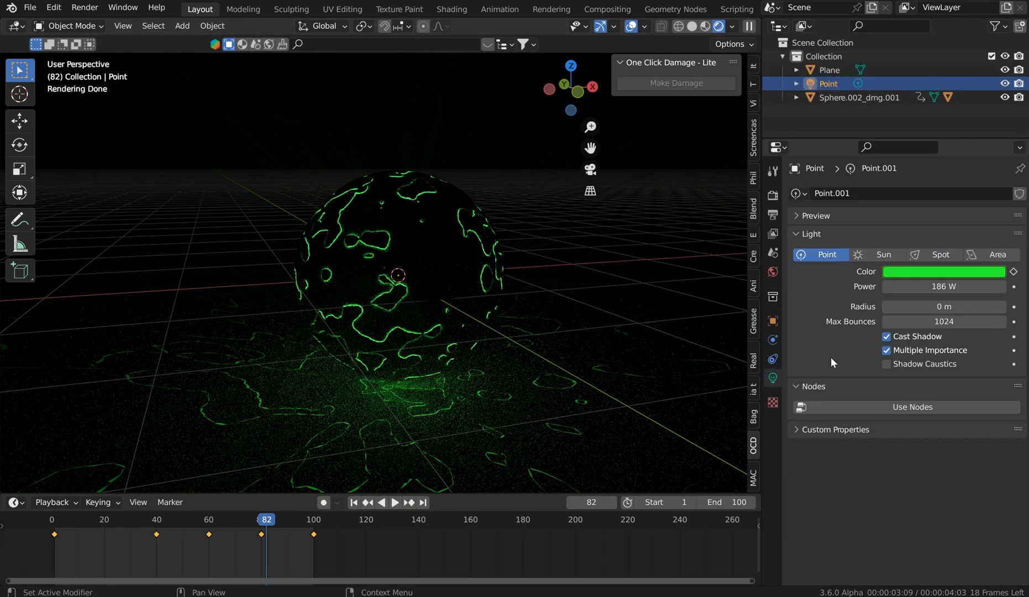
left_click(891, 364)
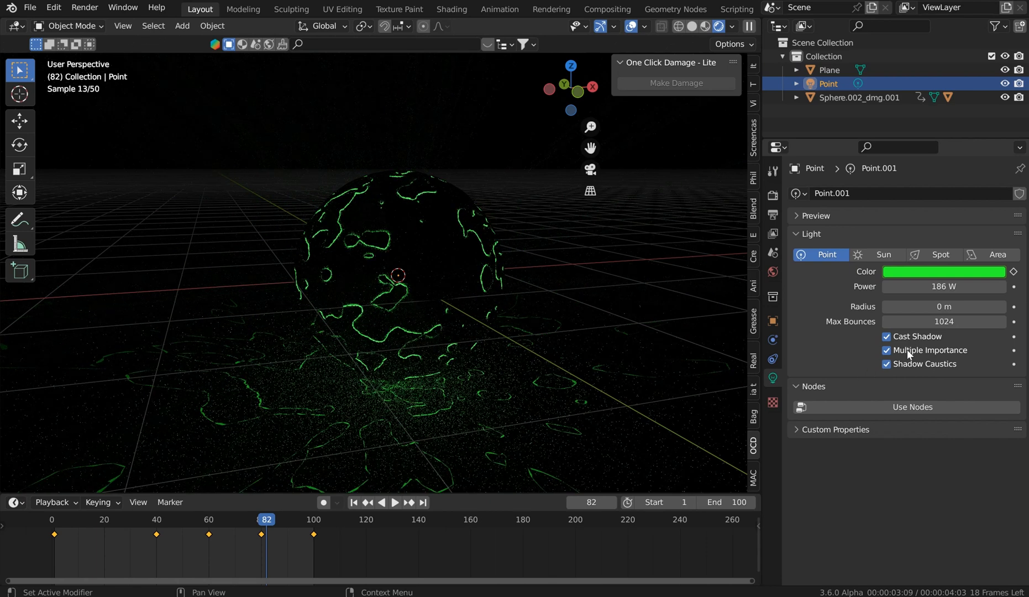
left_click_drag(921, 286, 1012, 286)
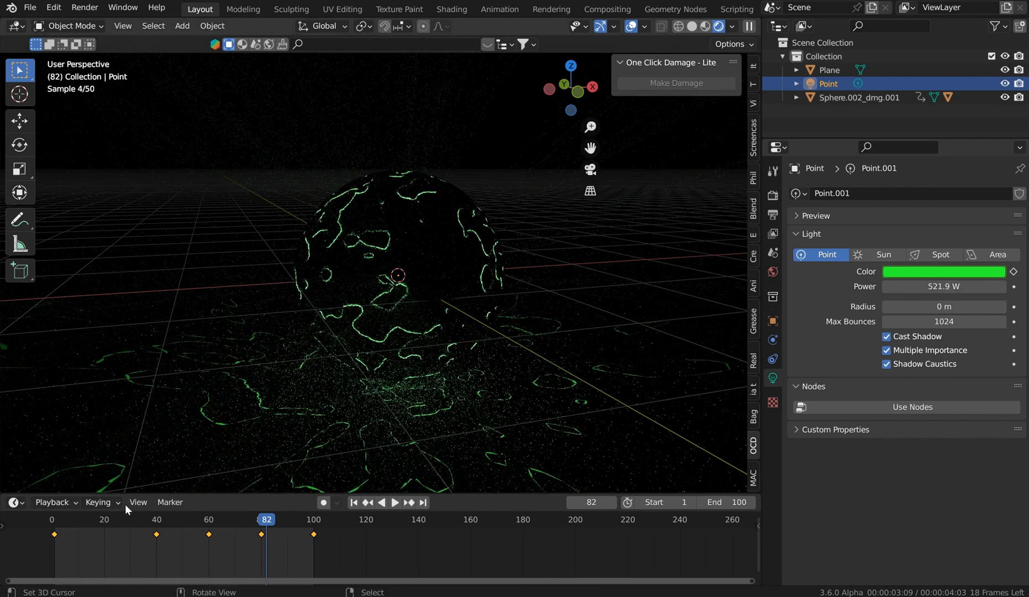
Return the animation to frame 1 and enlarge the 3D viewport to inspect the light rays and floor pattern
left_click(55, 526)
key("space")
key("space")
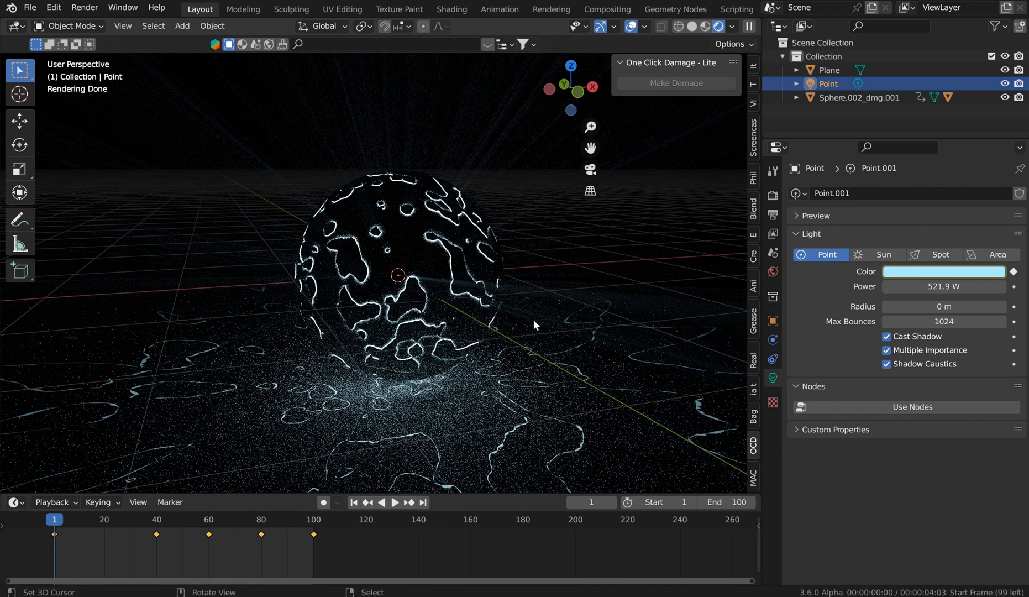
left_click_drag(387, 492, 386, 525)
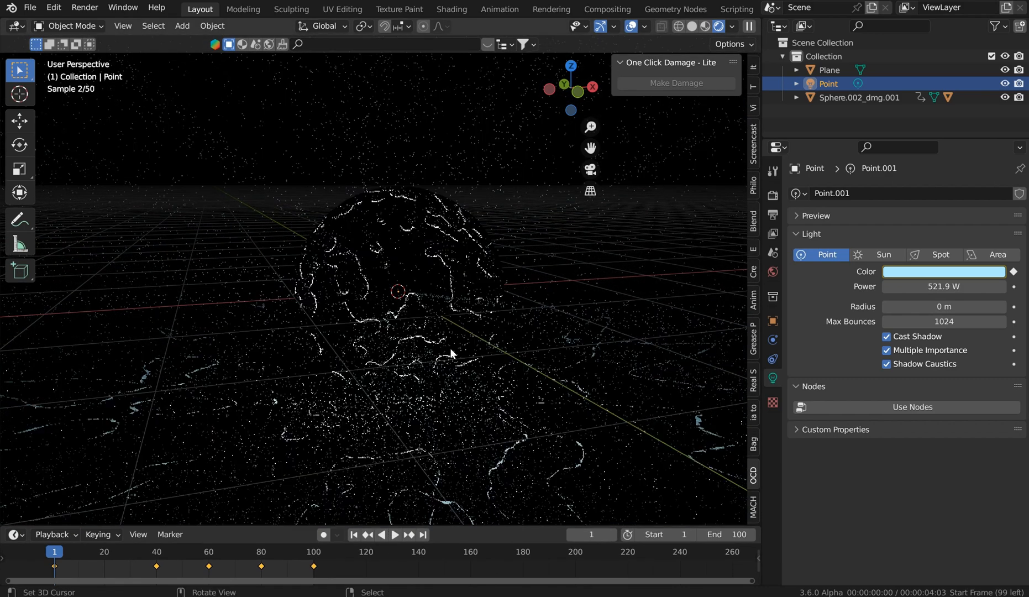
Create a new material for the damaged sphere and set its surface to Mix Shader
left_click(416, 260)
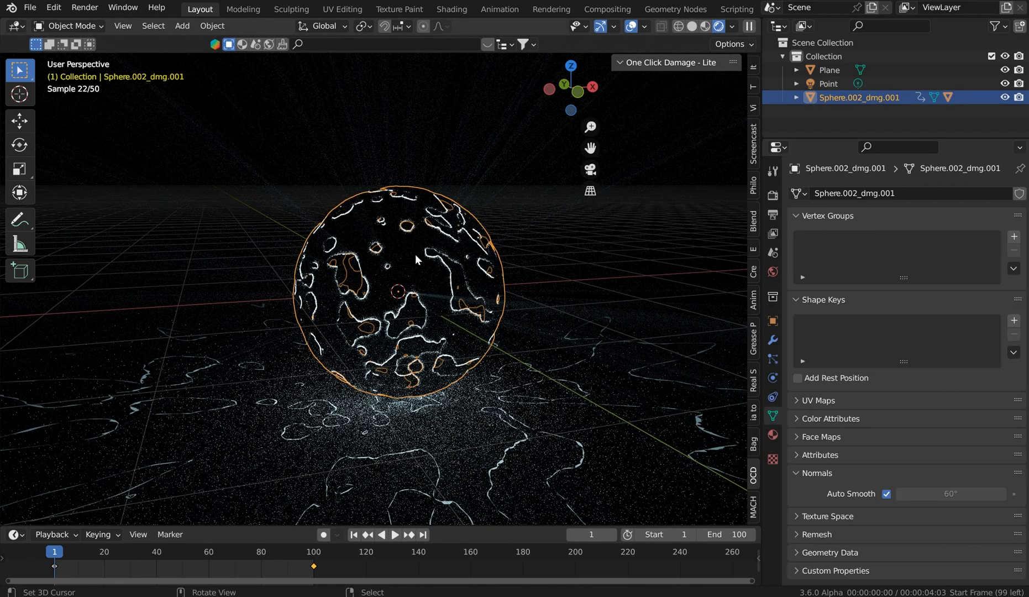
left_click(771, 435)
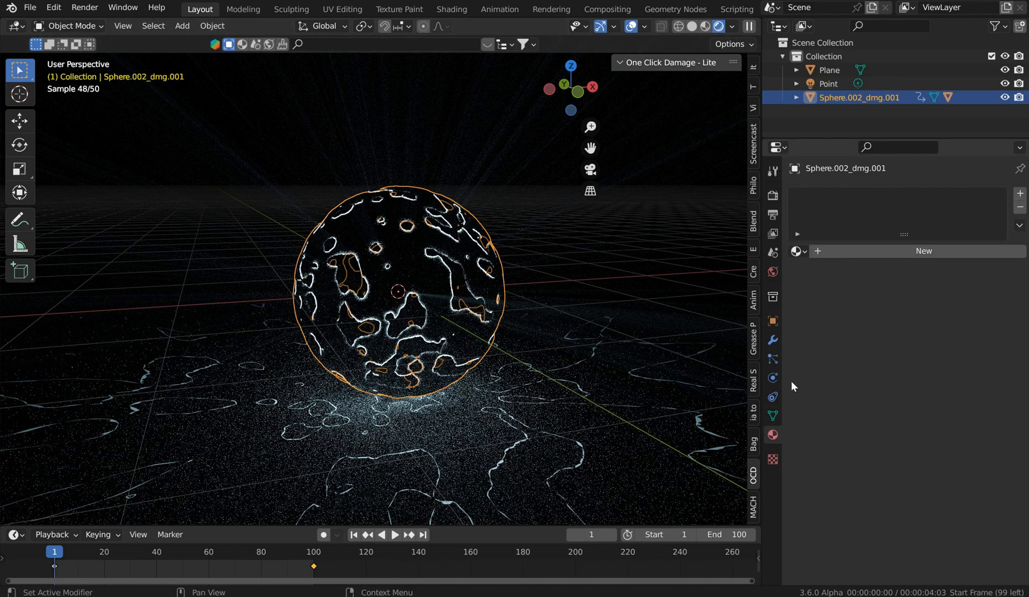
left_click(848, 250)
left_click(892, 311)
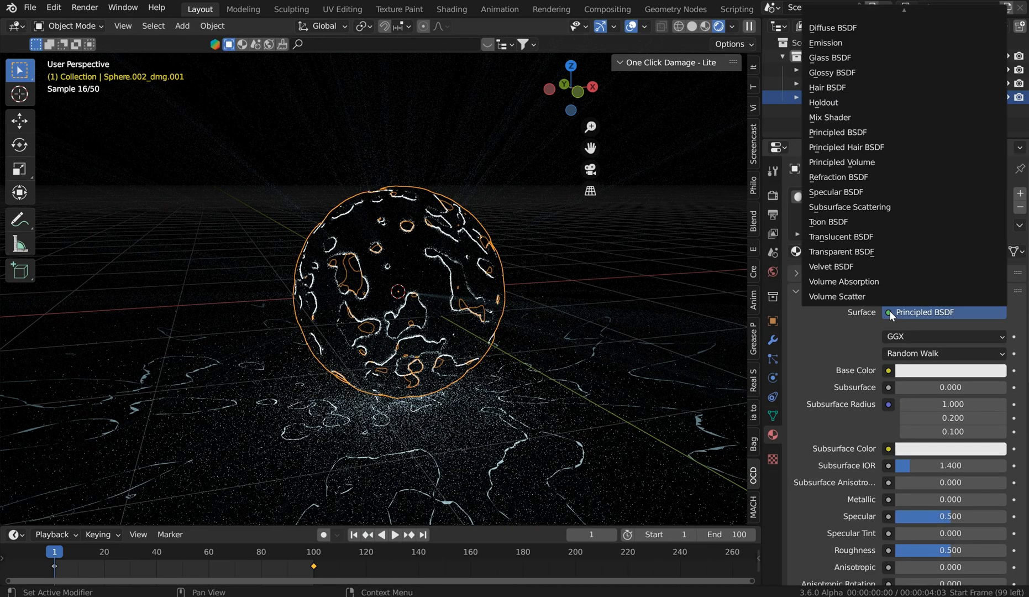
left_click(839, 117)
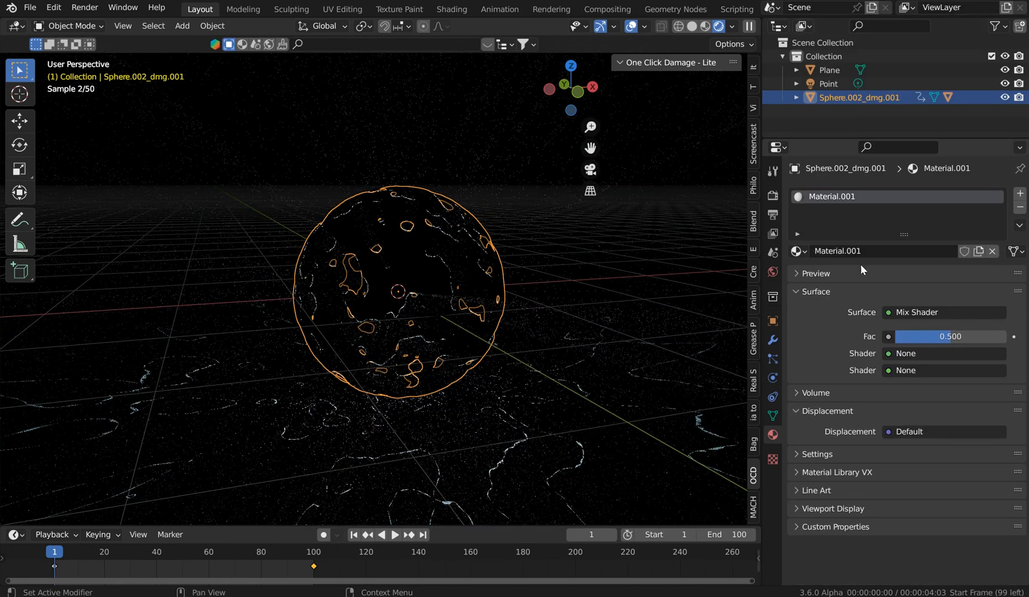
Assign Glass BSDF as the first shader of the sphere's mix and Transparent BSDF as the second
left_click(916, 351)
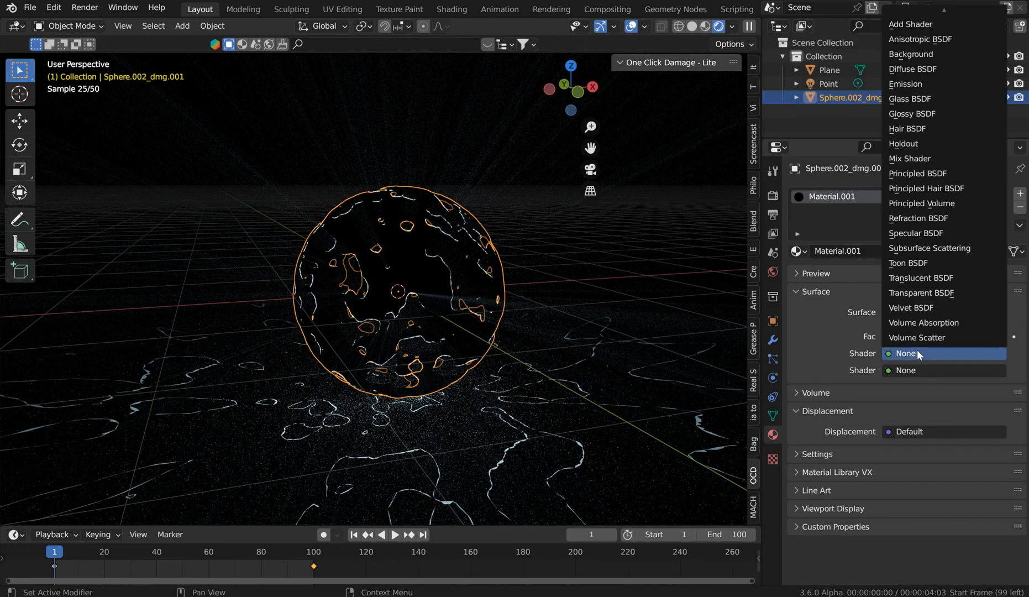
left_click(921, 99)
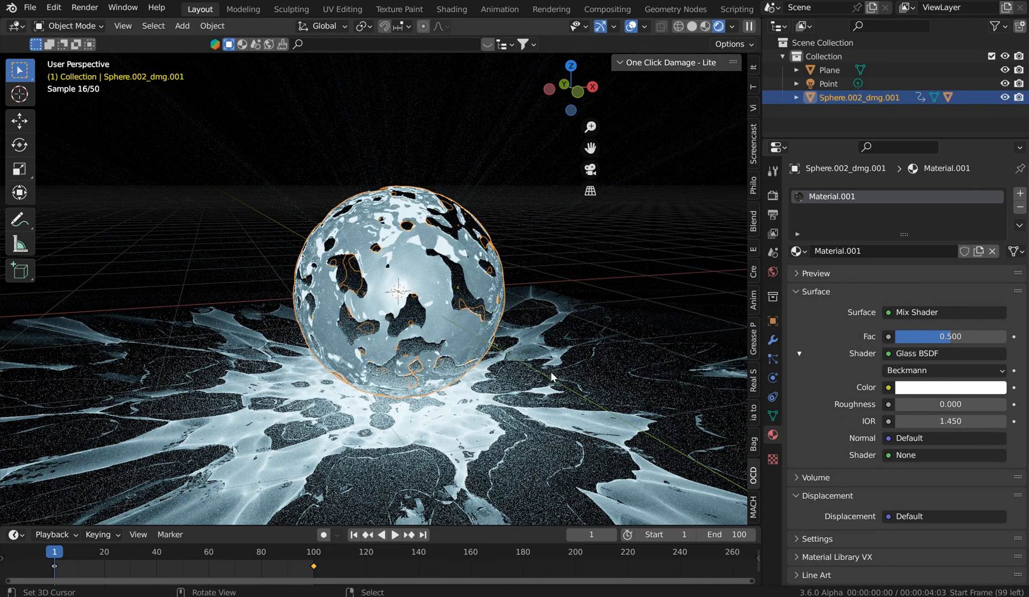
left_click(905, 454)
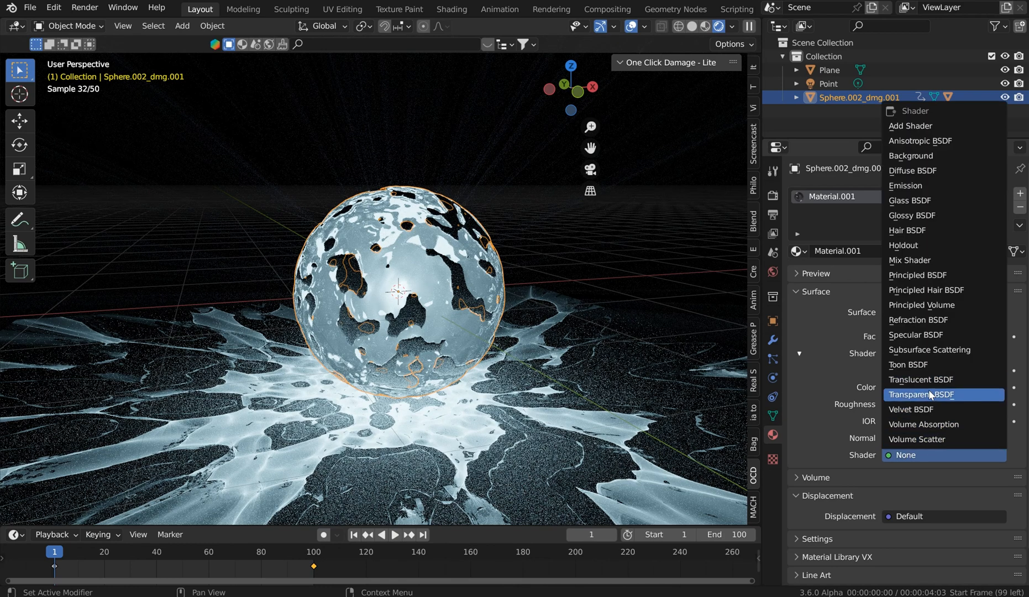
left_click(913, 393)
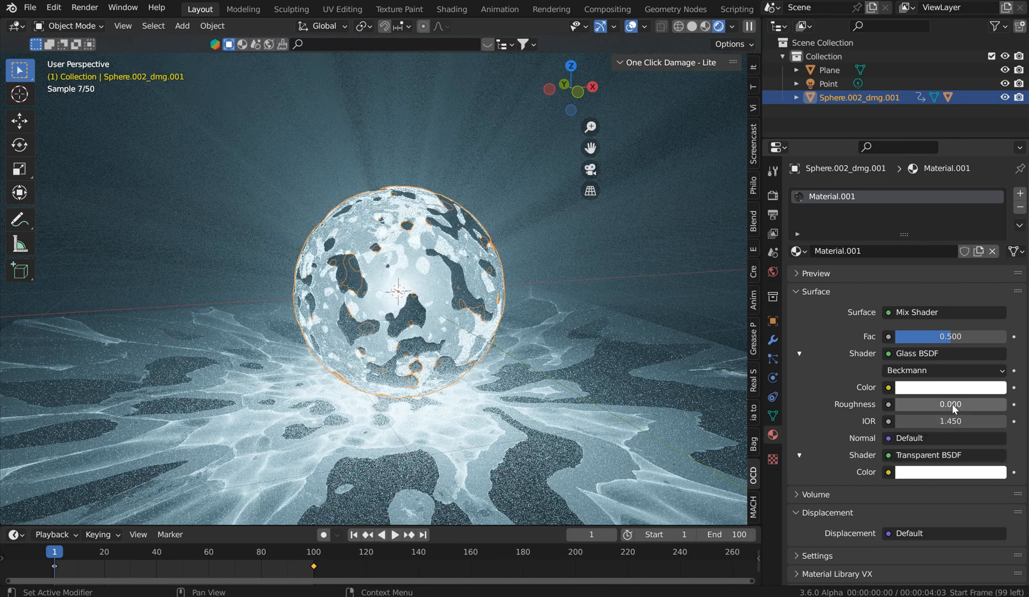
Set the sphere's Glass BSDF IOR to 0.08
left_click(950, 404)
key("Return")
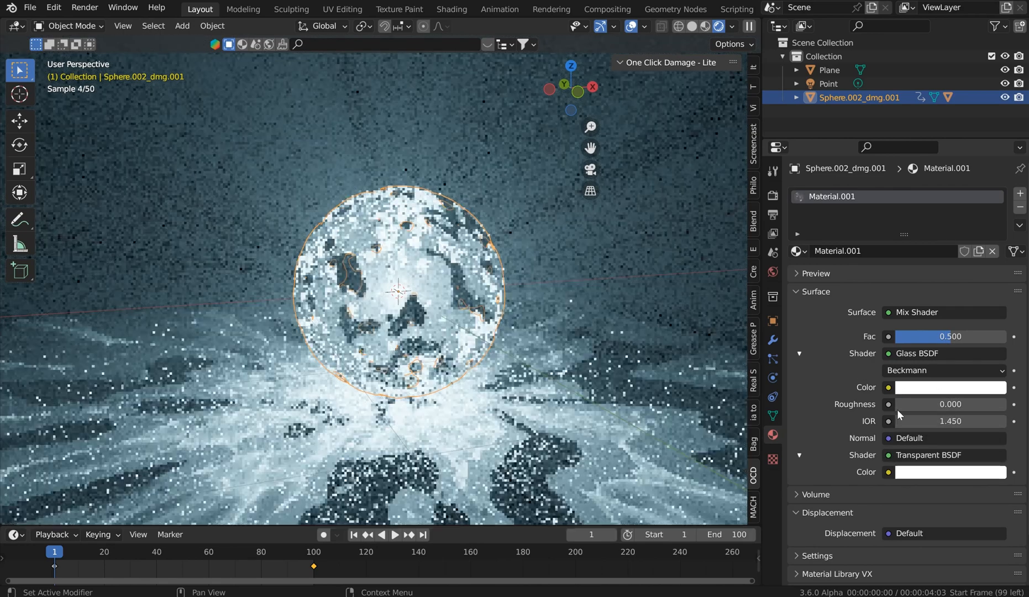
left_click(933, 421)
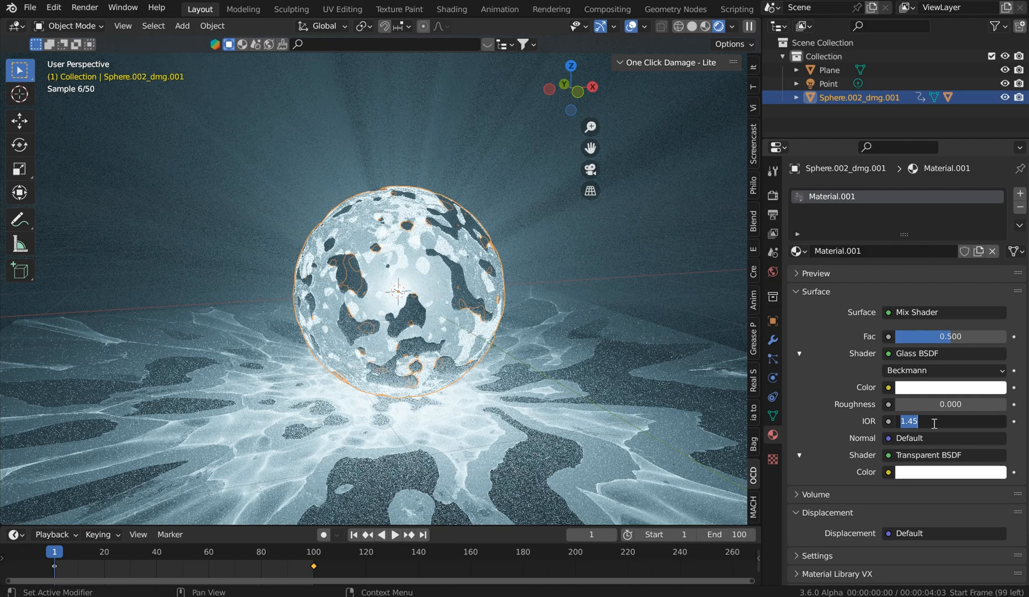
type(".08")
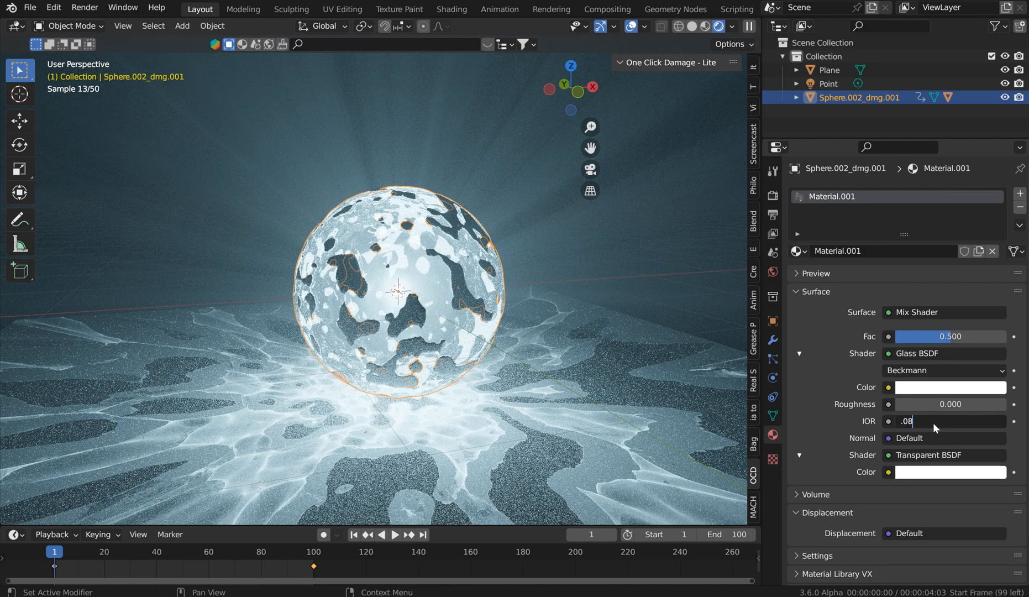
key("Return")
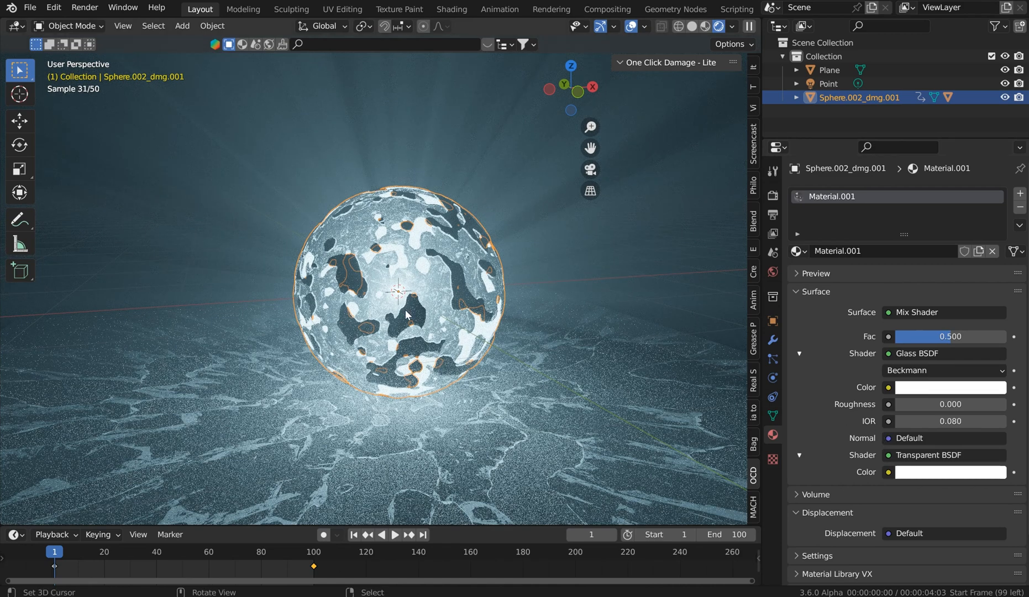
Reselect the outer damaged sphere and preview the glass look along the animation, stopping at frame 10
left_click(458, 224)
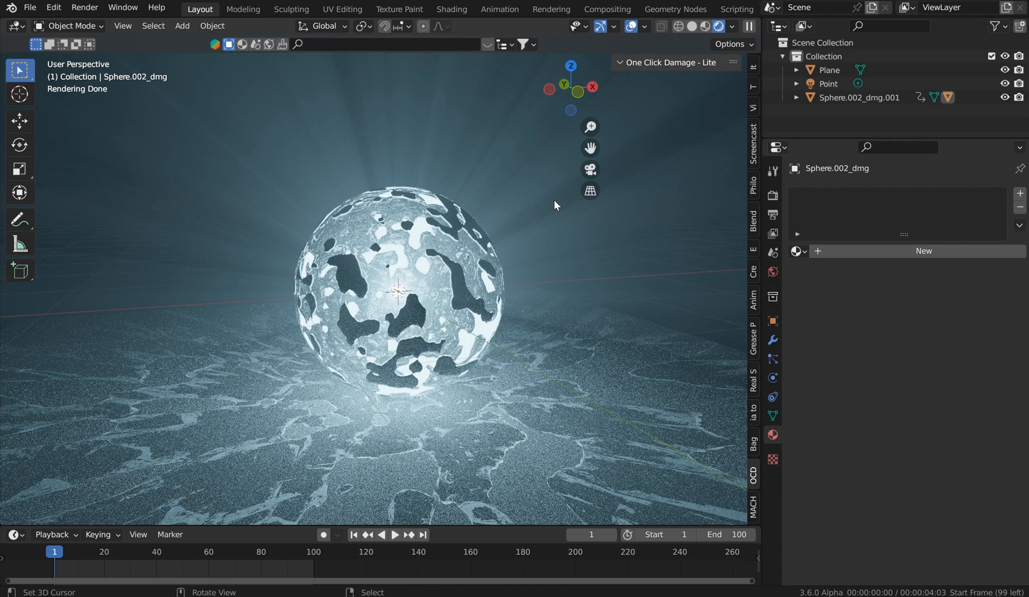
left_click(438, 272)
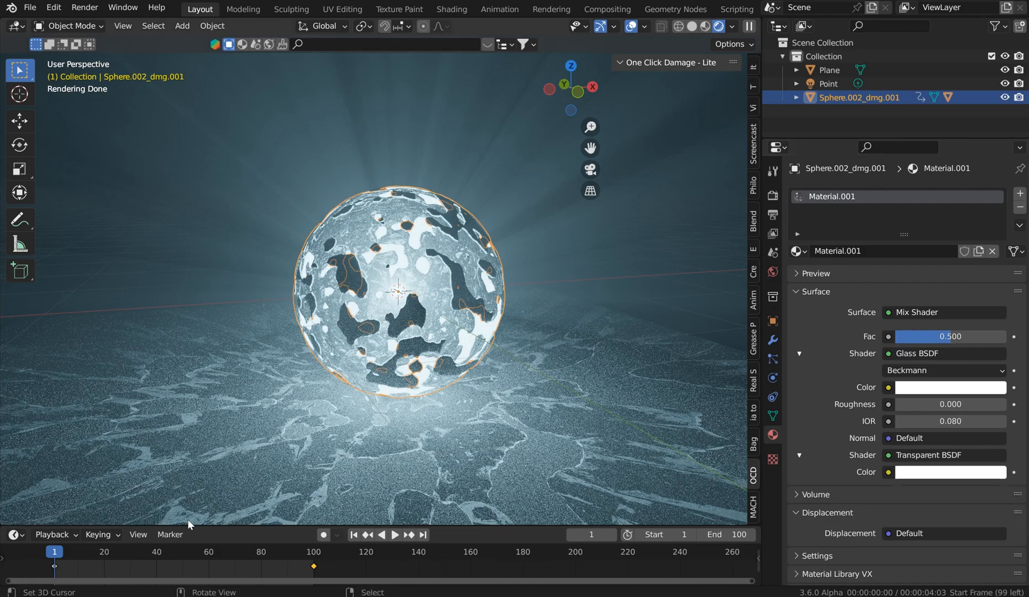
key("space")
mouse_move(90, 557)
left_mouse_down()
mouse_move(260, 561)
mouse_move(77, 554)
left_mouse_up()
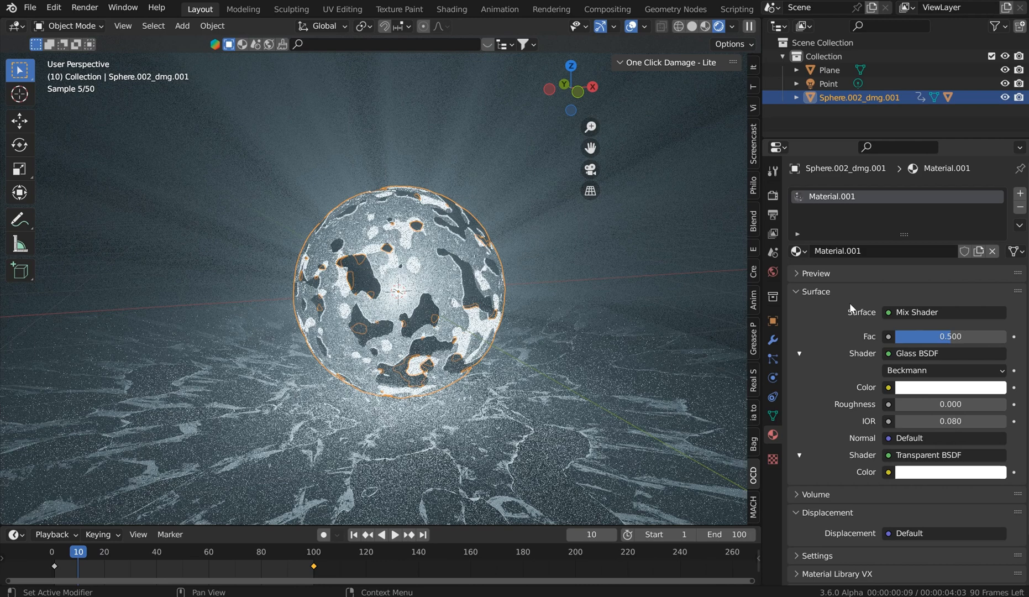
Apply the output format preset with a 4096 x 2160 px resolution
left_click(773, 193)
left_click(773, 215)
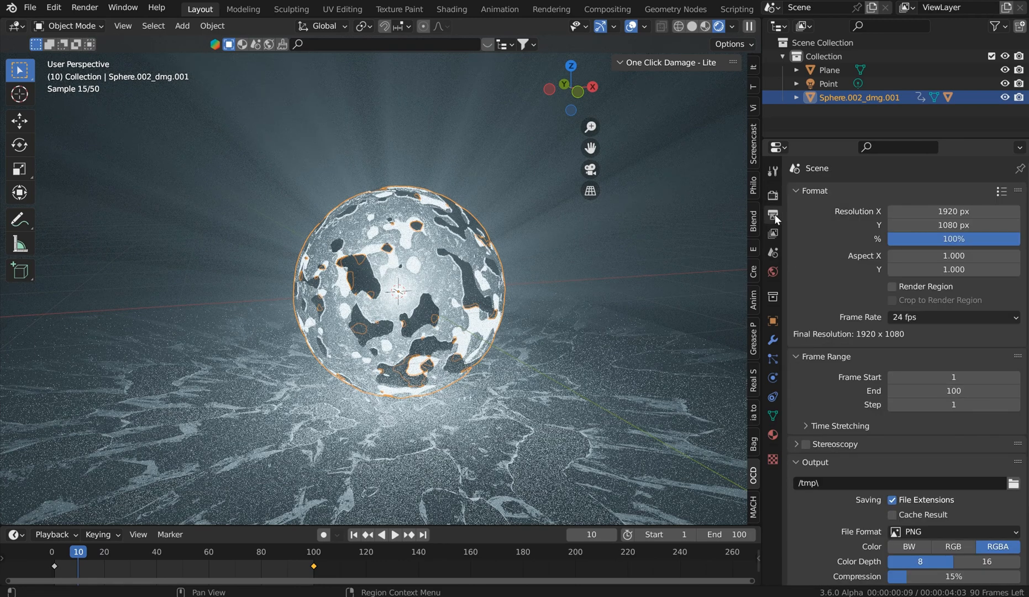
left_click(1001, 191)
left_click(967, 218)
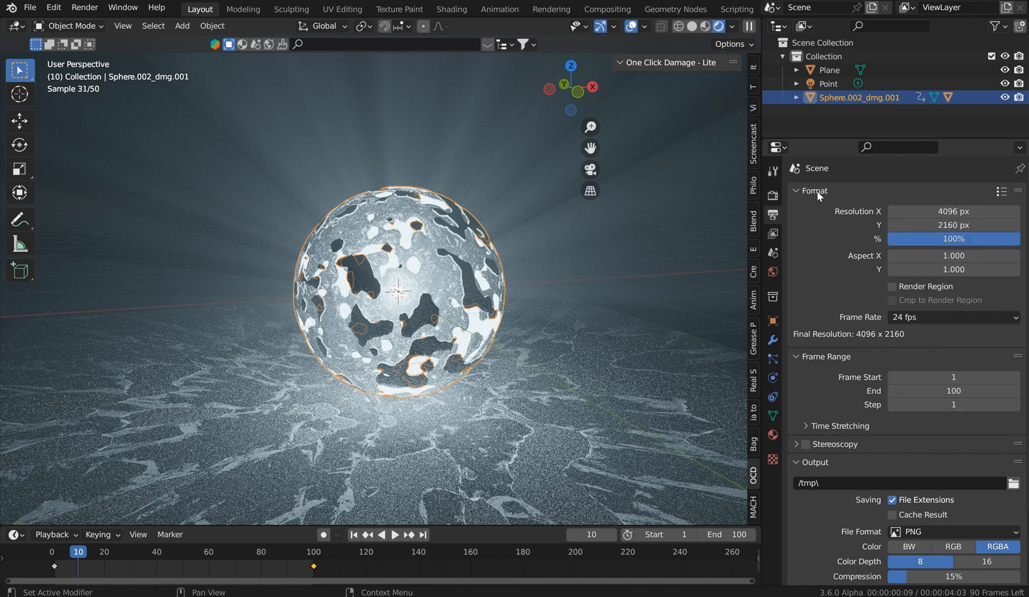
Switch the Cycles device to CPU and set the final render's Max Samples to 25
left_click(772, 194)
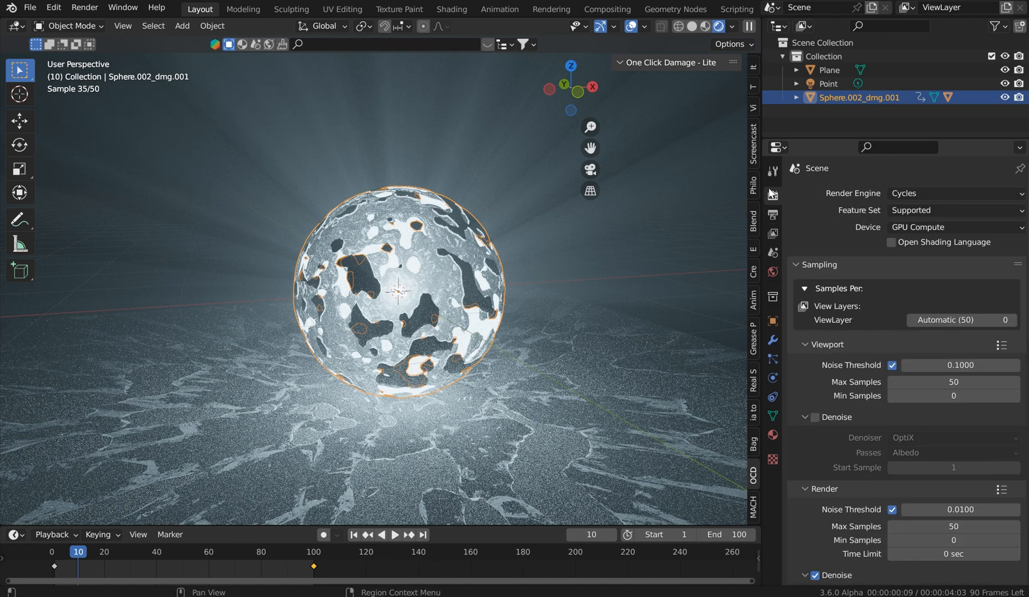
left_click(903, 227)
left_click(907, 242)
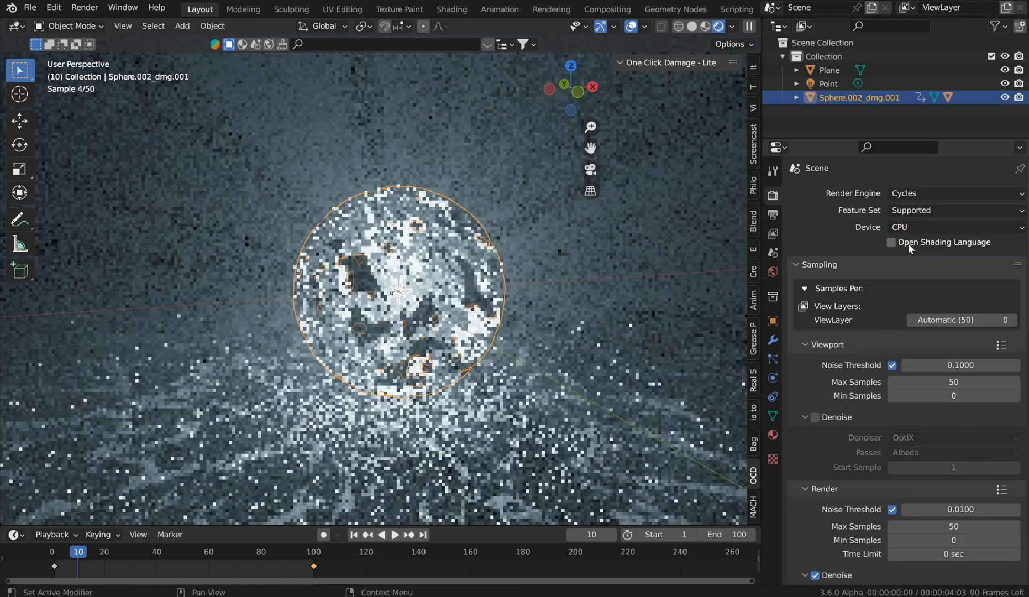
scroll(880, 400, "down", 3)
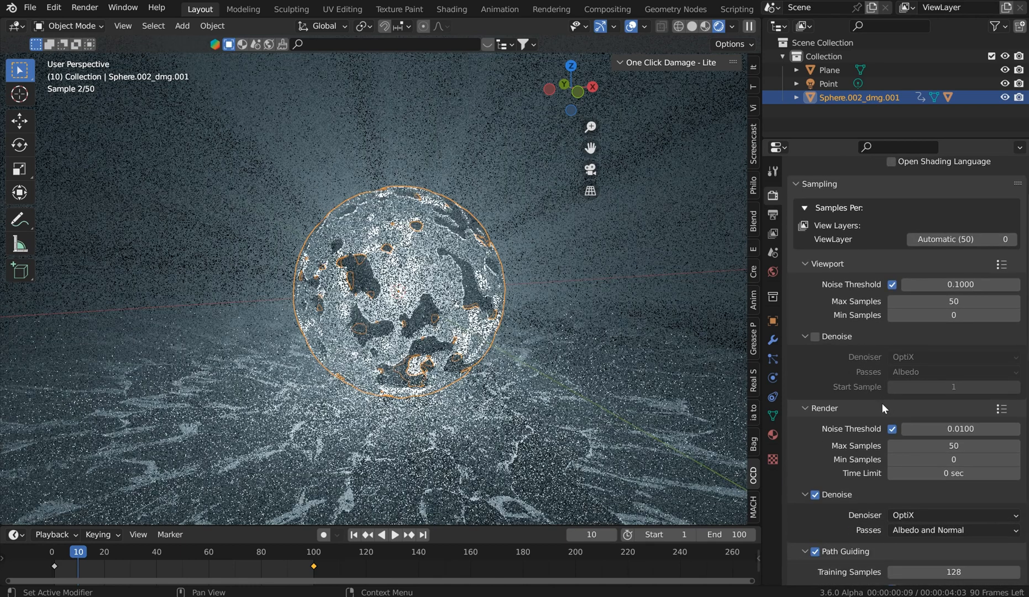
scroll(882, 407, "down", 2)
left_click(953, 381)
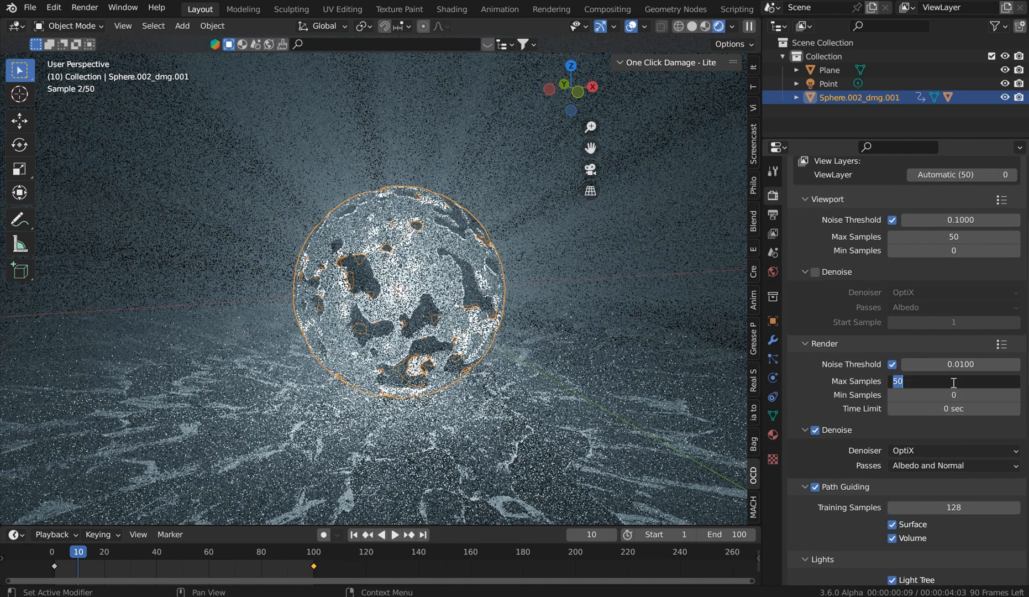
type("2")
key("Return")
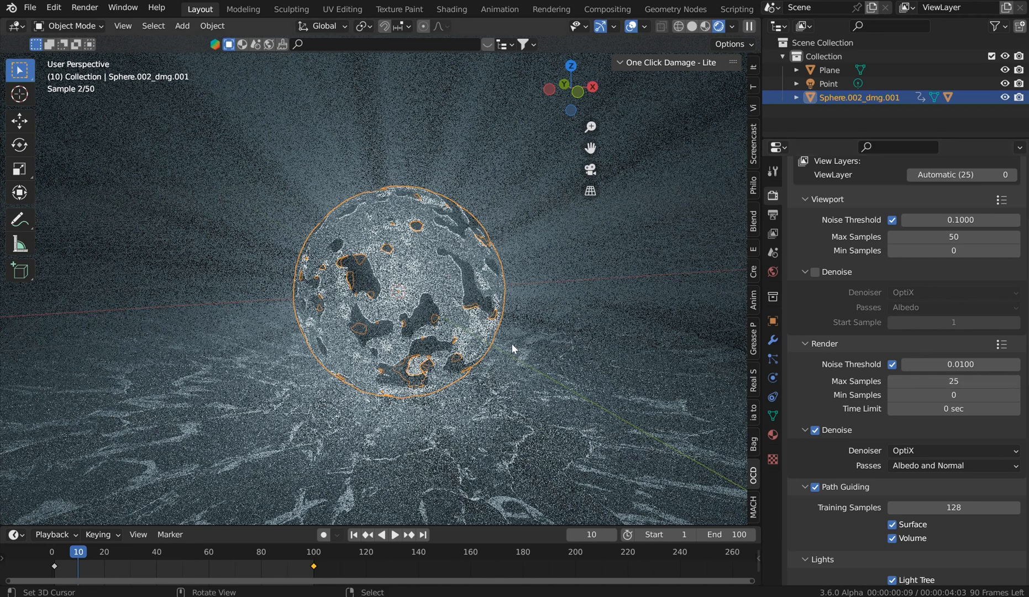
Set the Path Guiding training samples to 12
left_click(949, 508)
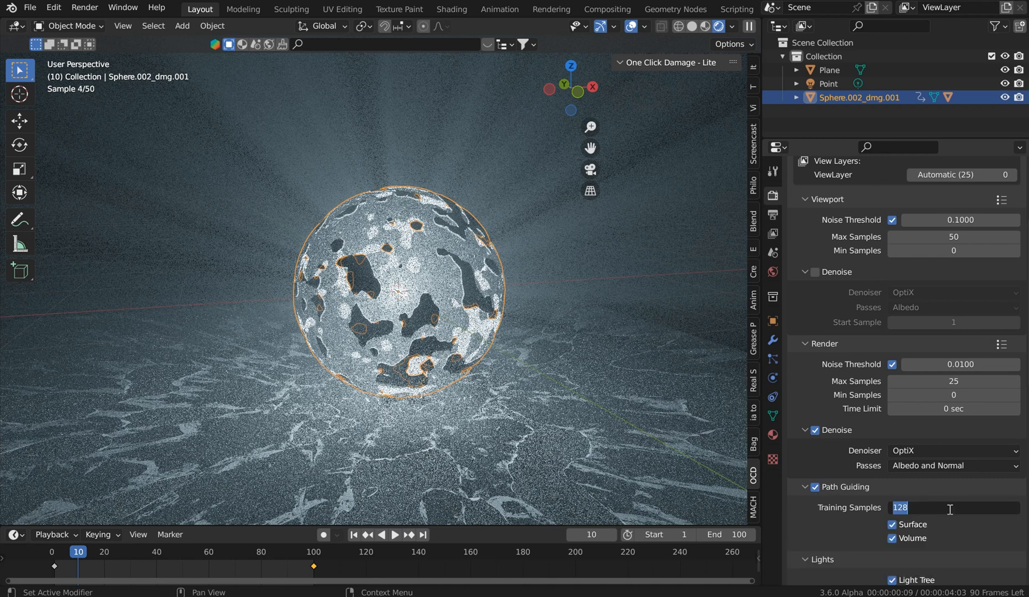
type("12")
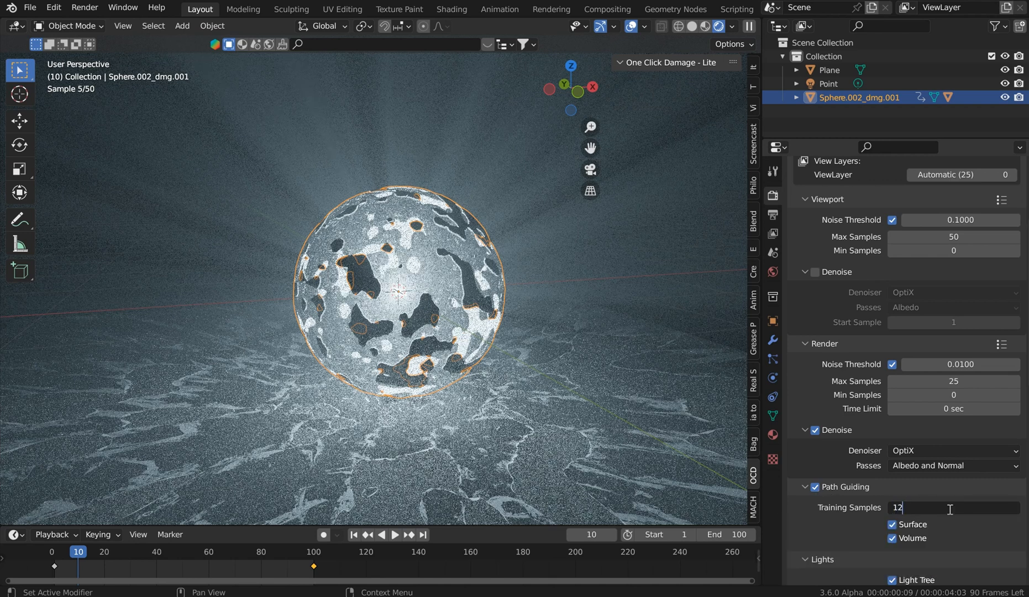
key("Return")
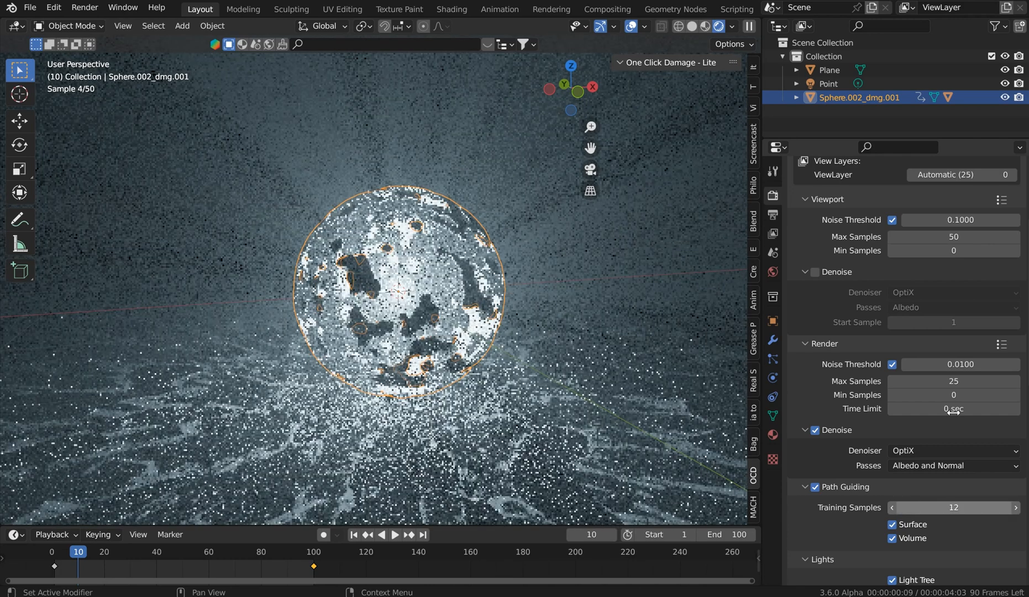
scroll(954, 414, "down", 1)
scroll(953, 409, "down", 2)
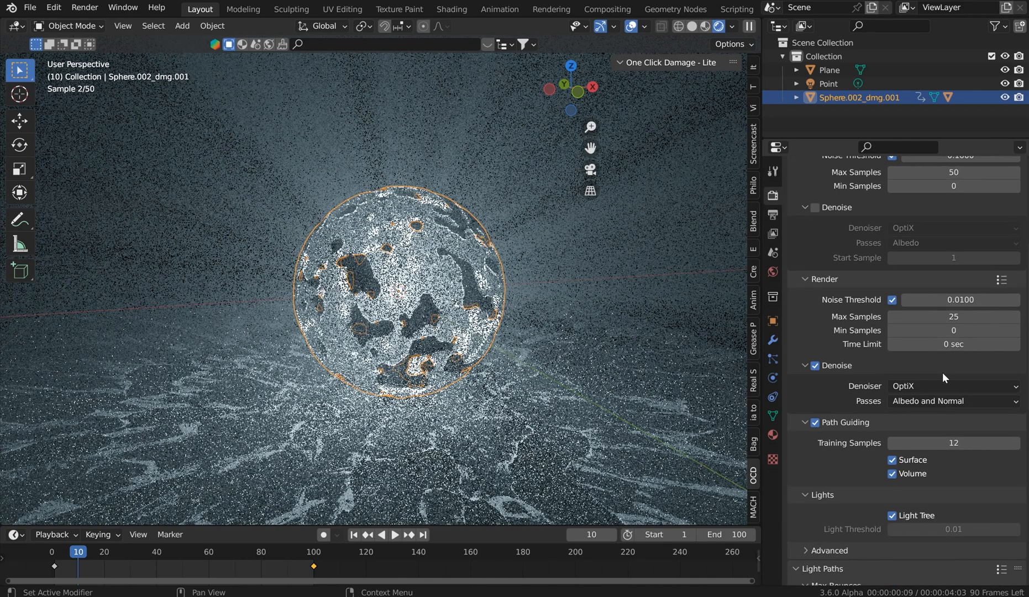
scroll(899, 510, "down", 1)
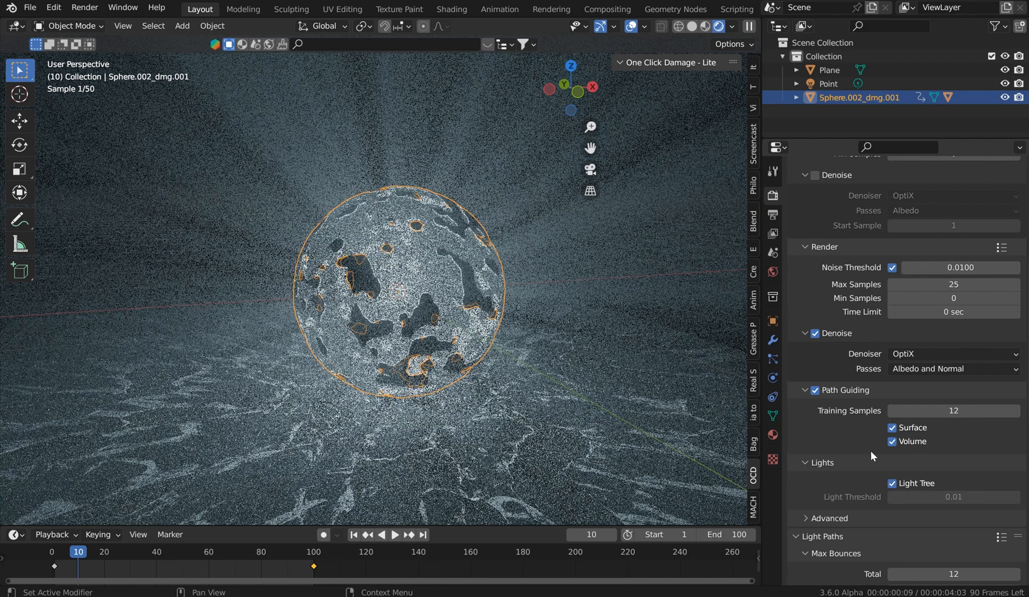
Play the animation to preview the changing glow color, and move the playhead back to frame 4
key("space")
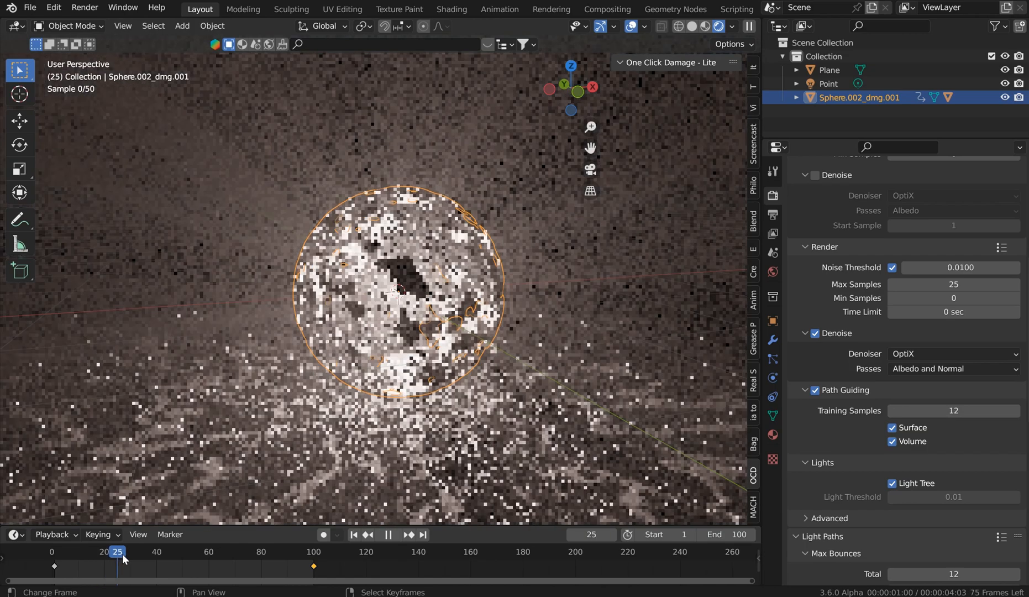
key("space")
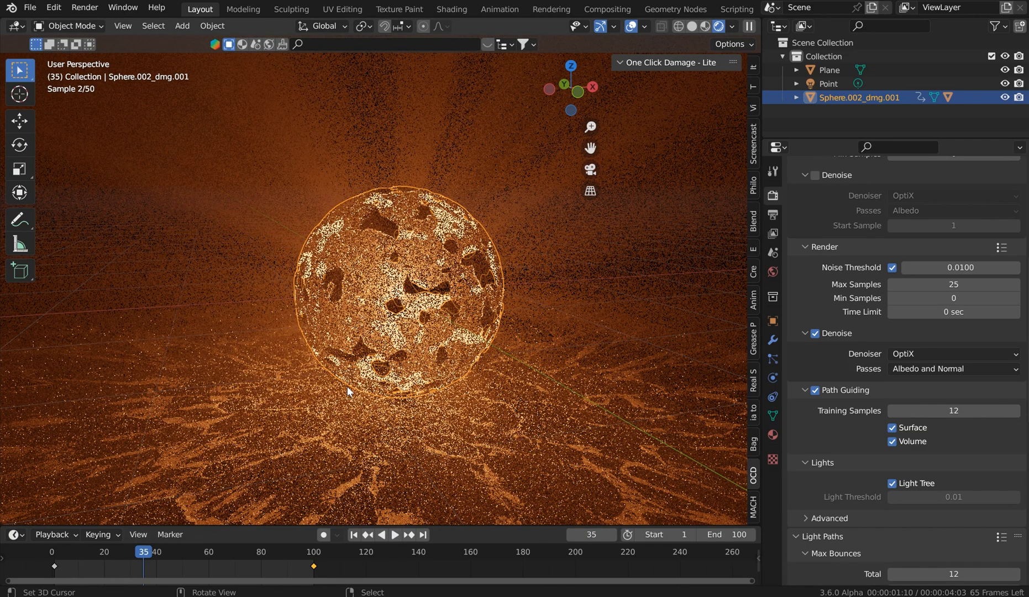
left_click_drag(147, 543, 62, 547)
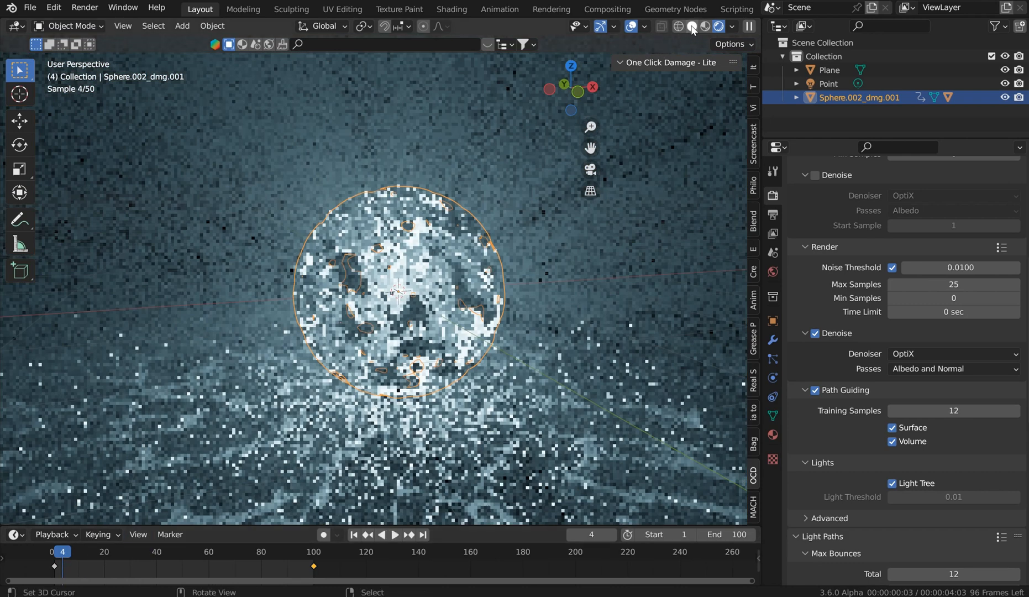
Switch the viewport to solid shading and try to render a still image of the current frame
left_click(692, 26)
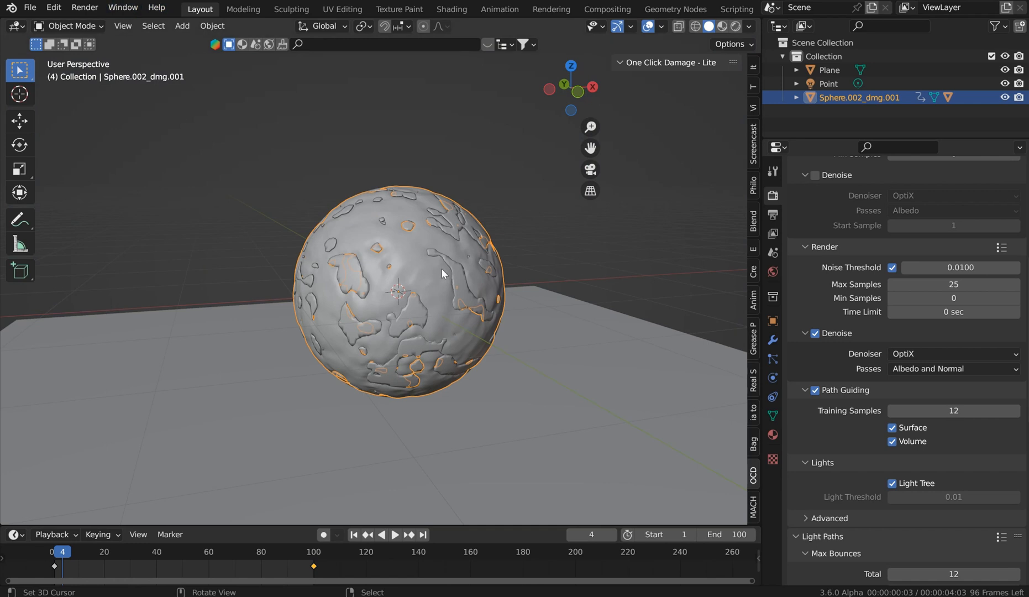
left_click(100, 12)
left_click(102, 26)
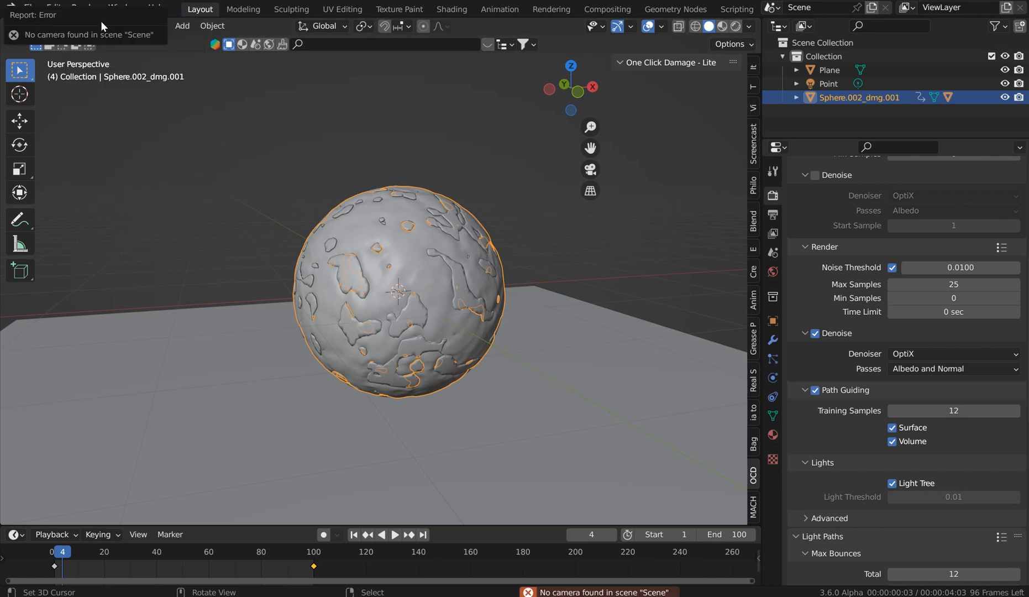
Place the 3D cursor beside the sphere above the floor and add a camera there
left_click(683, 238)
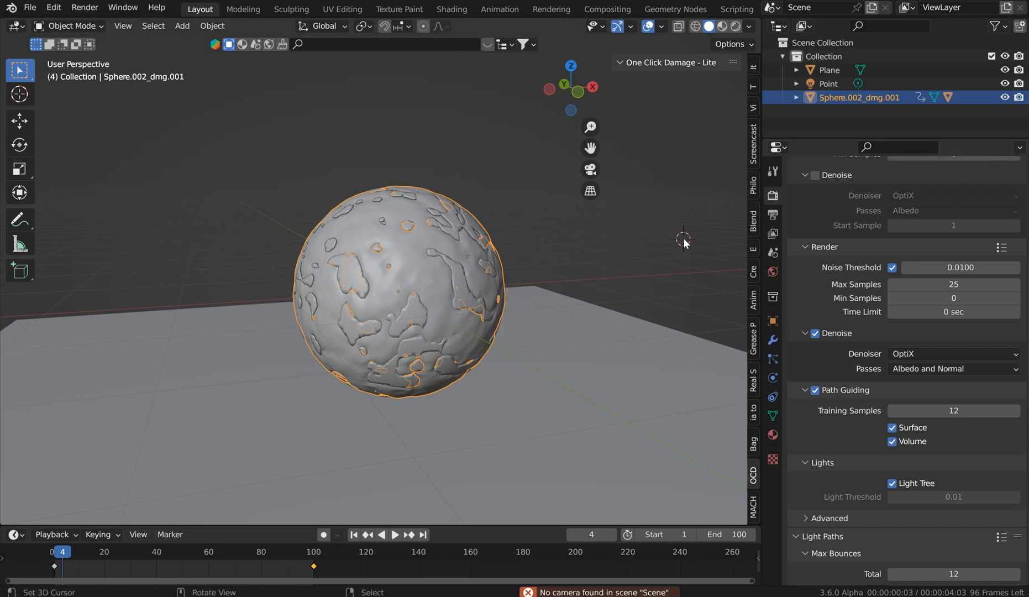
key("shift+a")
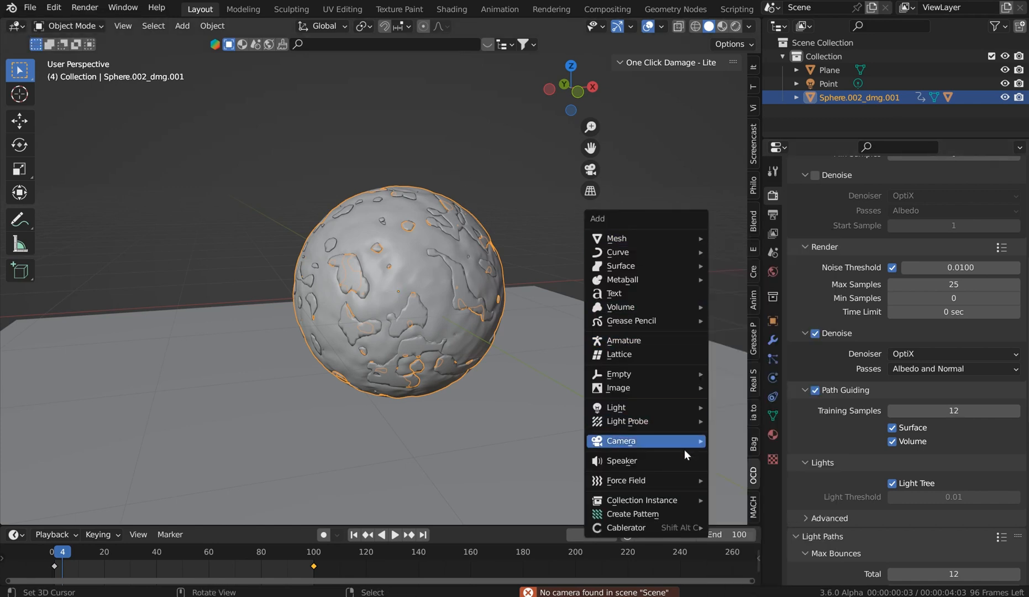
mouse_move(702, 441)
left_click(743, 440)
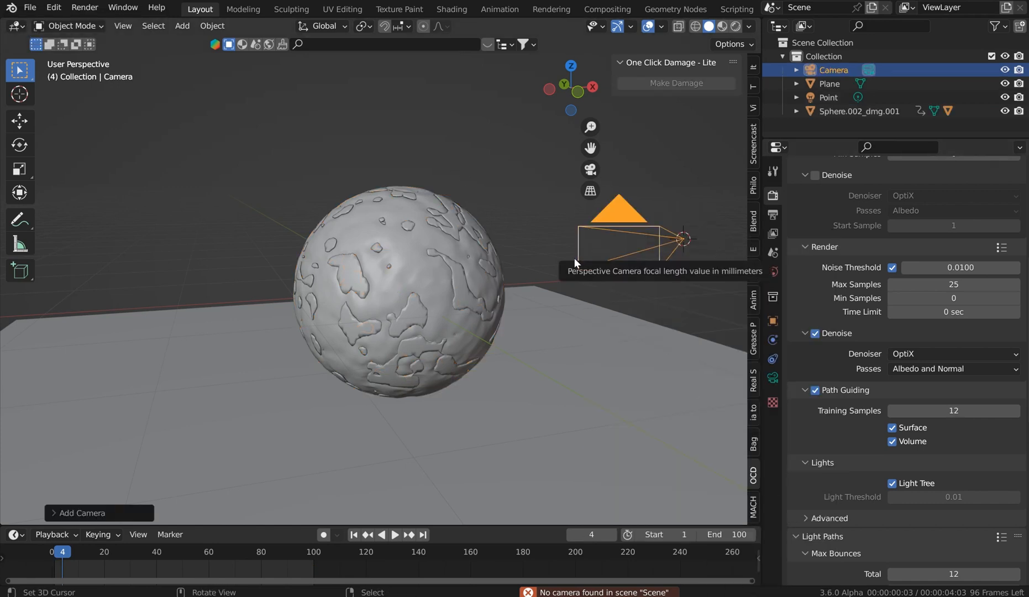
Align the new camera to the current view and move it so the sphere sits in the left half of the frame
key("ctrl+KP_0")
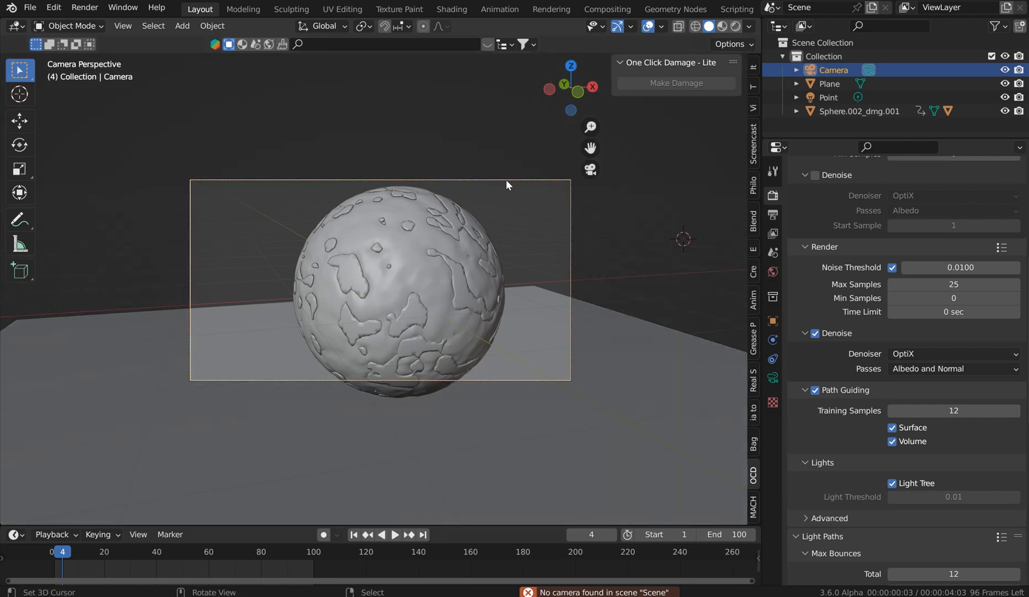
key("g")
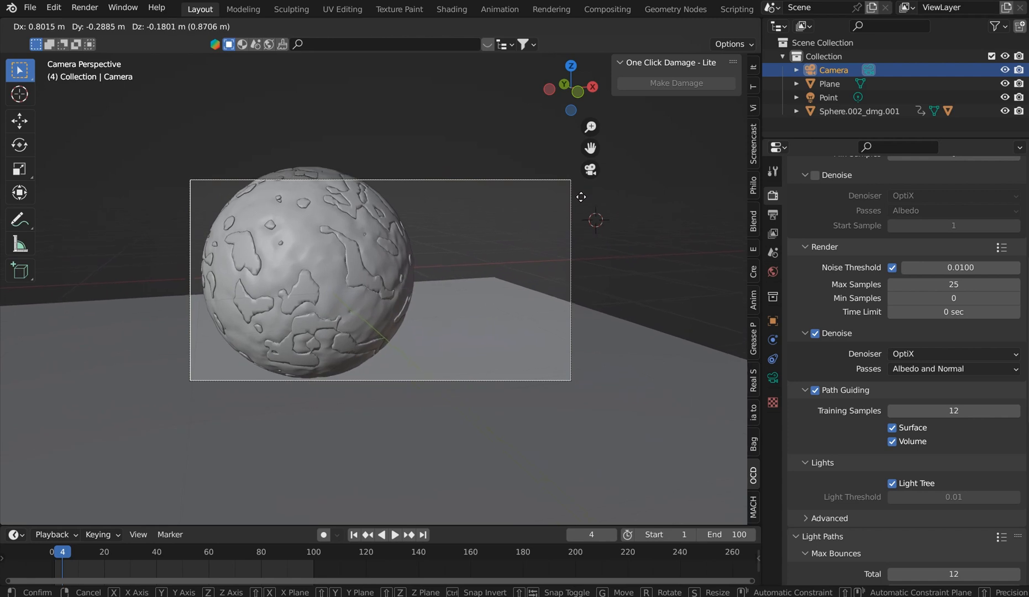
left_click(582, 199)
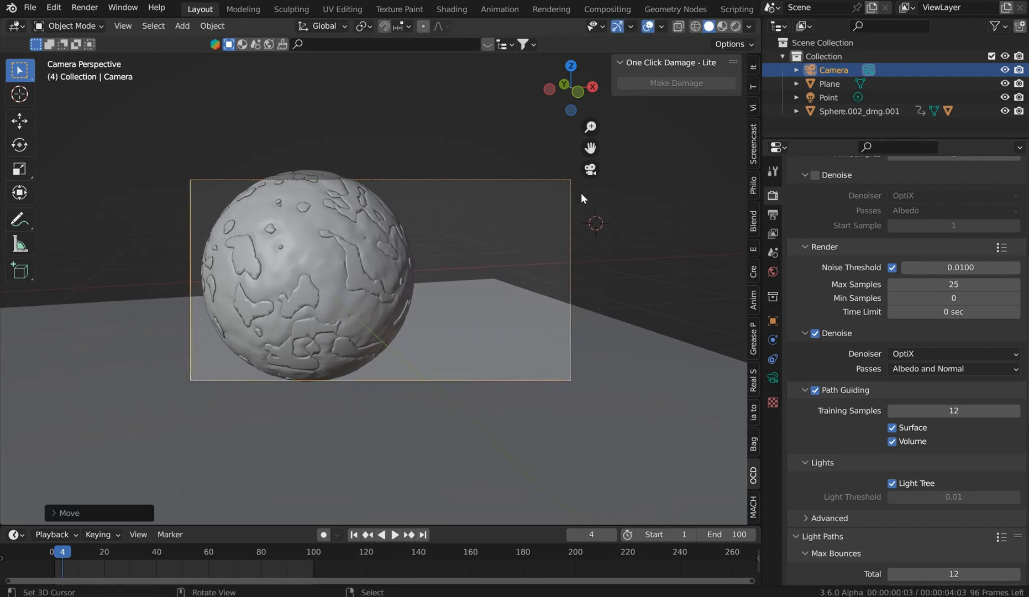
Increase the camera's sensor size to widen the framing around the sphere
left_click(772, 377)
left_click(828, 359)
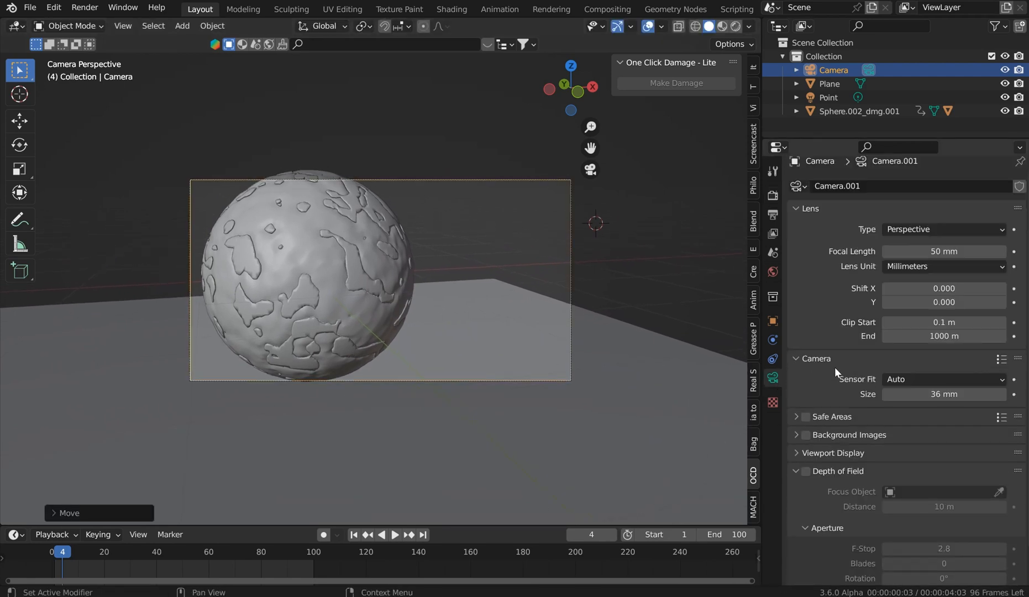
left_click(933, 393)
type("3")
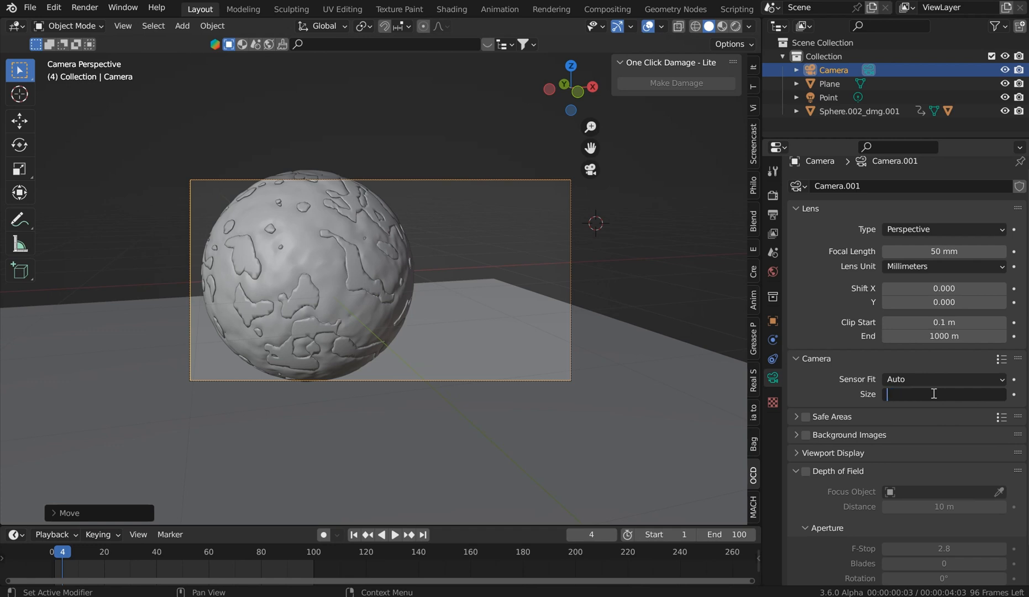
type("0")
key("Return")
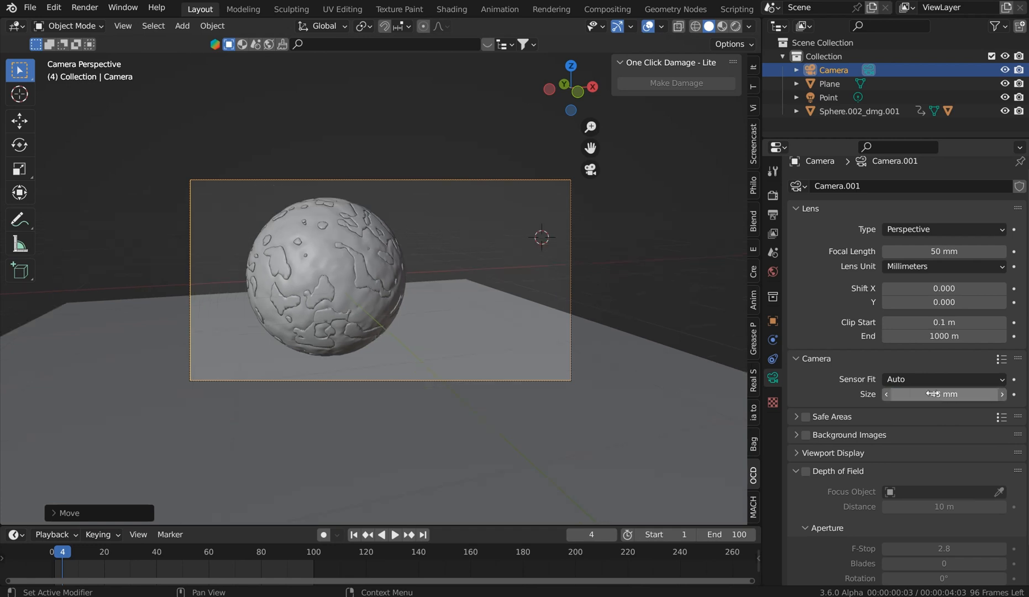
Rotate the floor plane around the global Z axis until its back edge runs nearly parallel to the camera frame
left_click(531, 325)
key("r")
key("z")
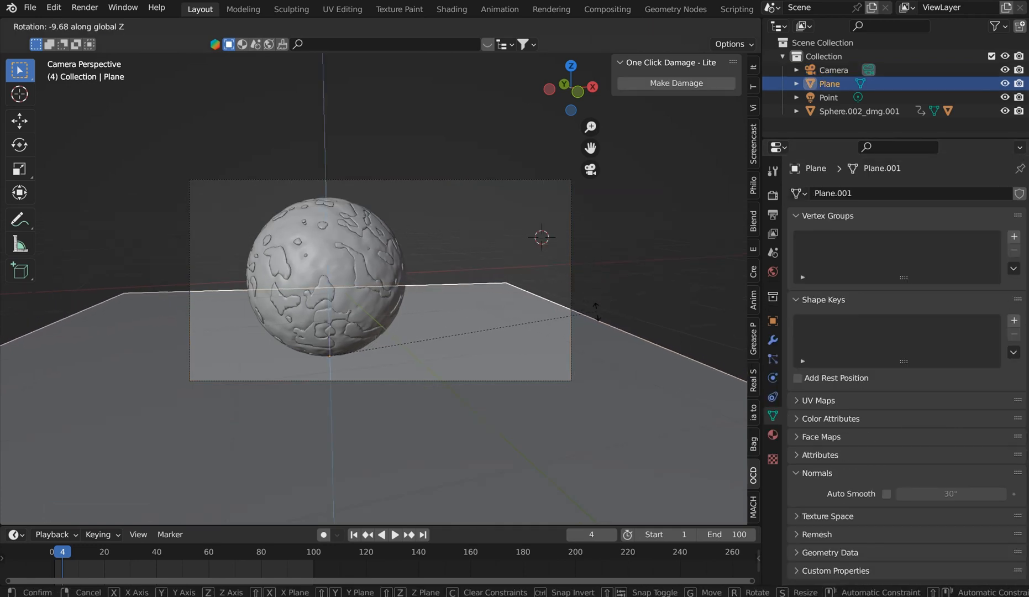
left_click(588, 358)
Stretch the floor plane along the X axis beyond the camera frame and apply its object transform
key("s")
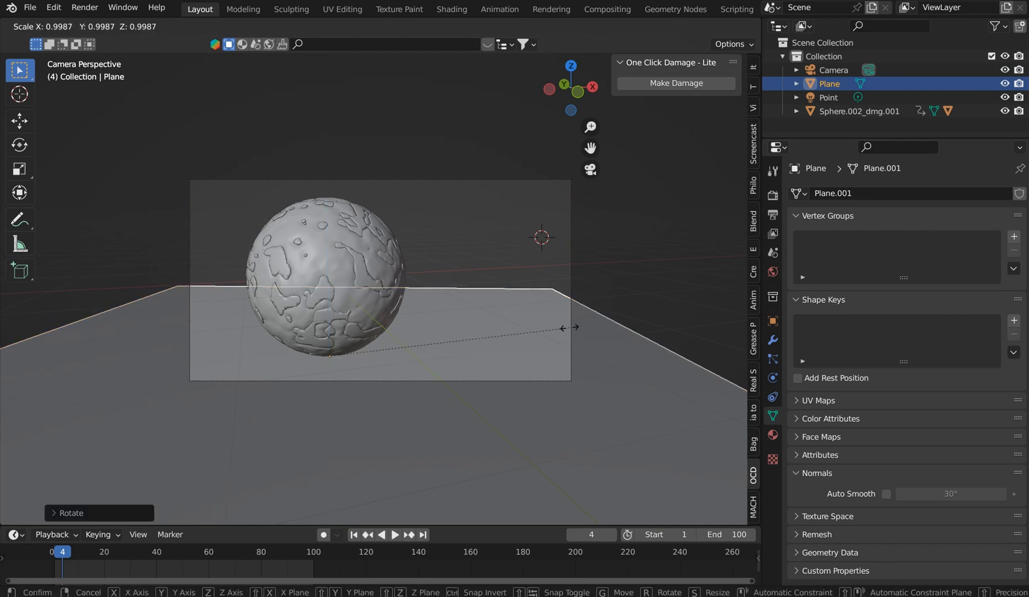
key("x")
left_click(685, 327)
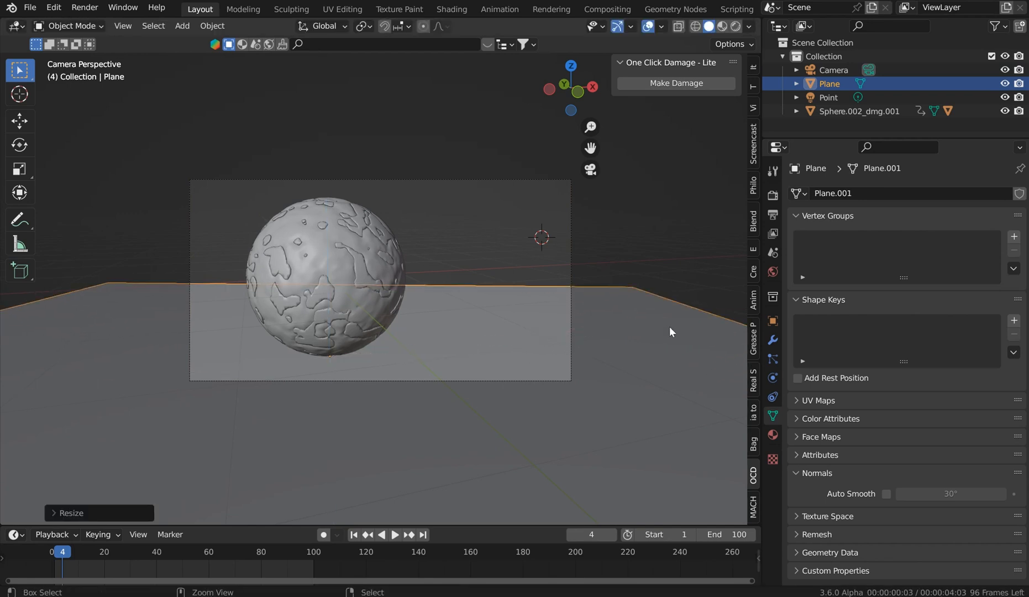
key("ctrl+a")
left_click(644, 354)
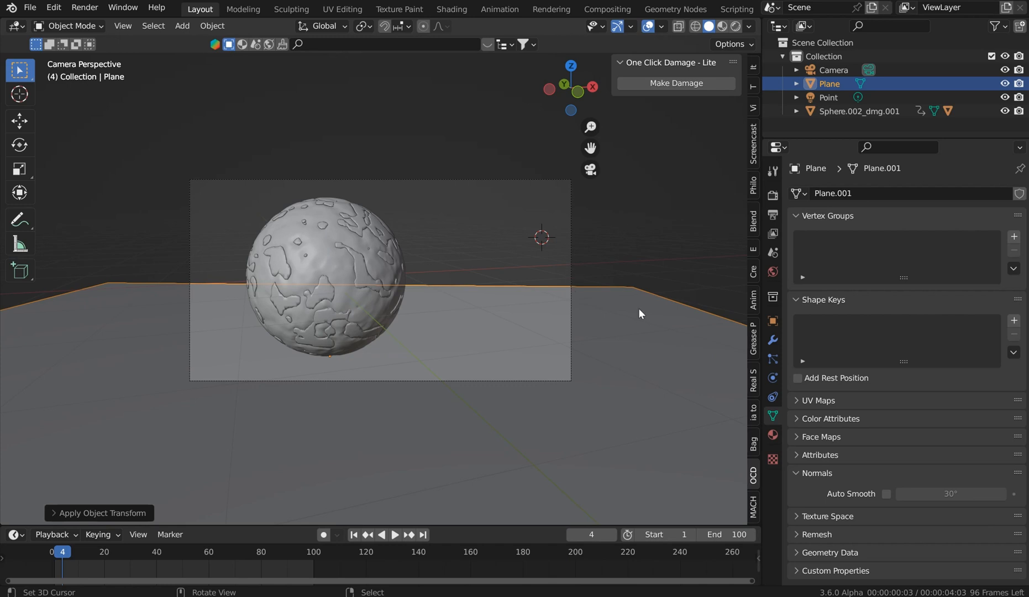
Extrude the floor's back edge about 4.7 m up along global Z to form a back wall
key("Tab")
left_click(595, 281)
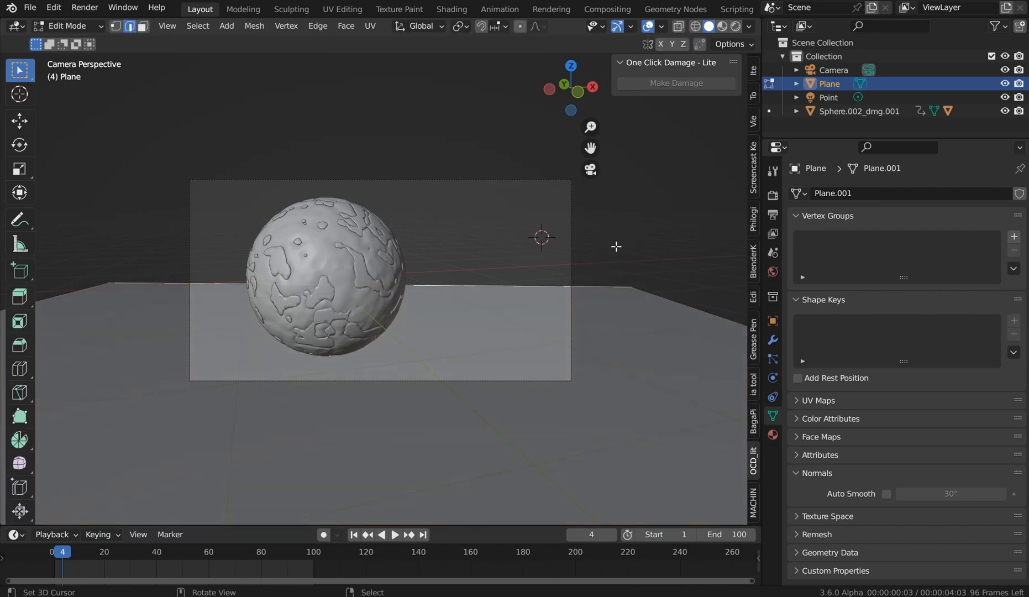
key("e")
key("z")
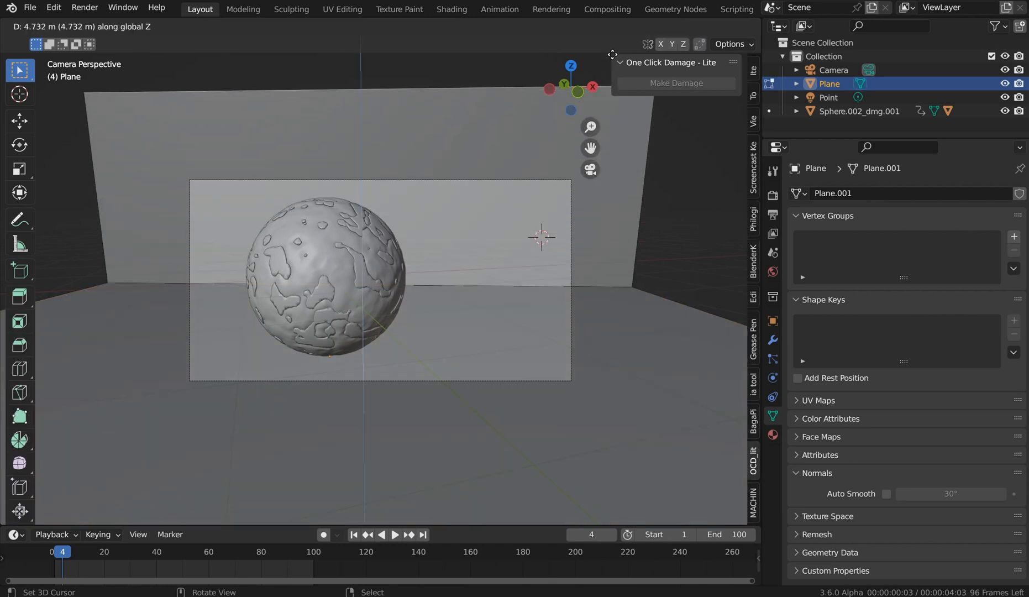
left_click(581, 154)
Bevel the edge between floor and back wall about 1.44 m wide with 11 segments into a curved transition
key("a")
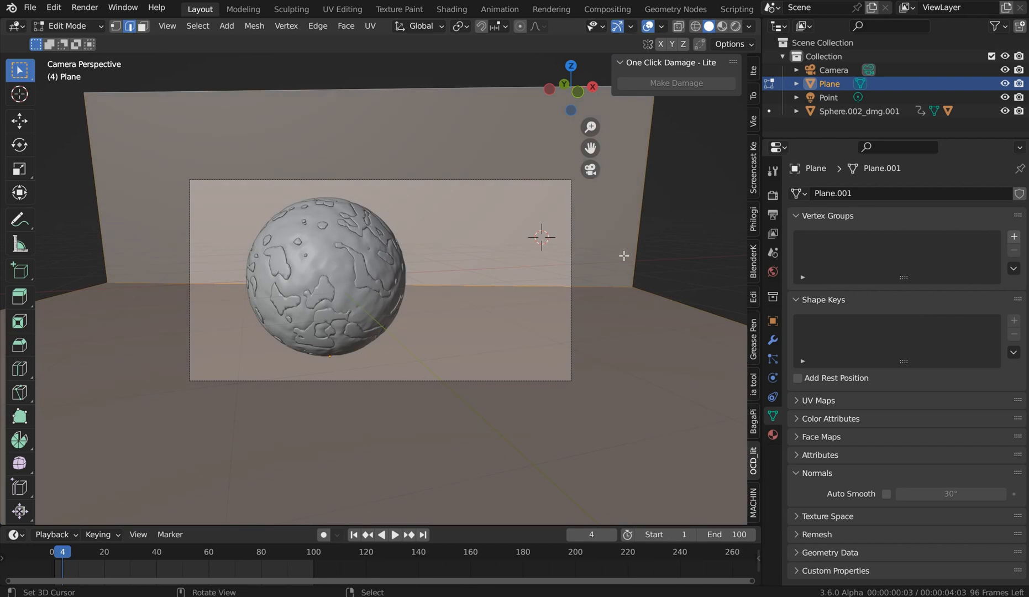
key("ctrl+b")
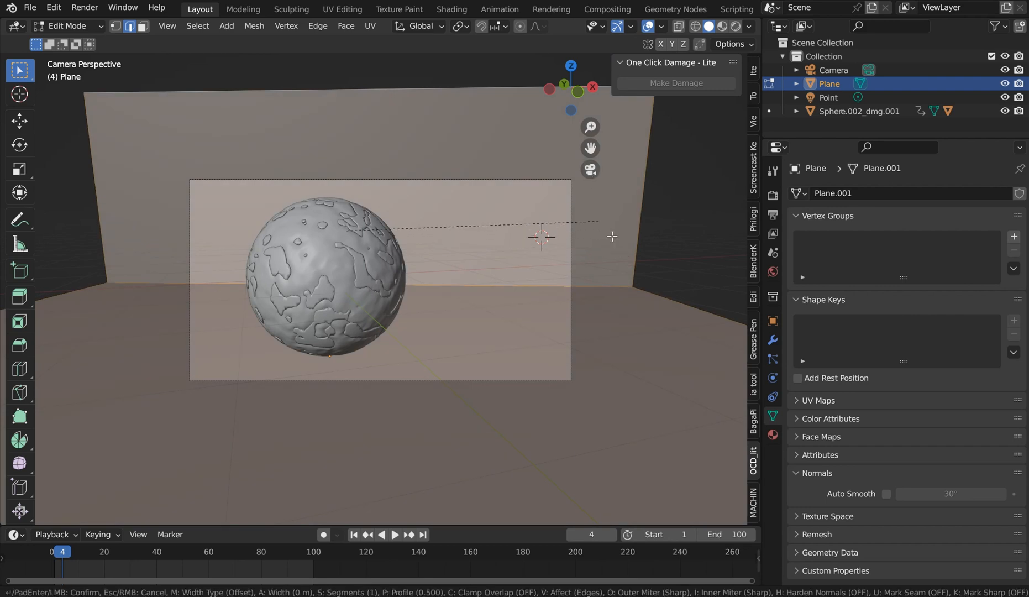
scroll(695, 324, "up", 10)
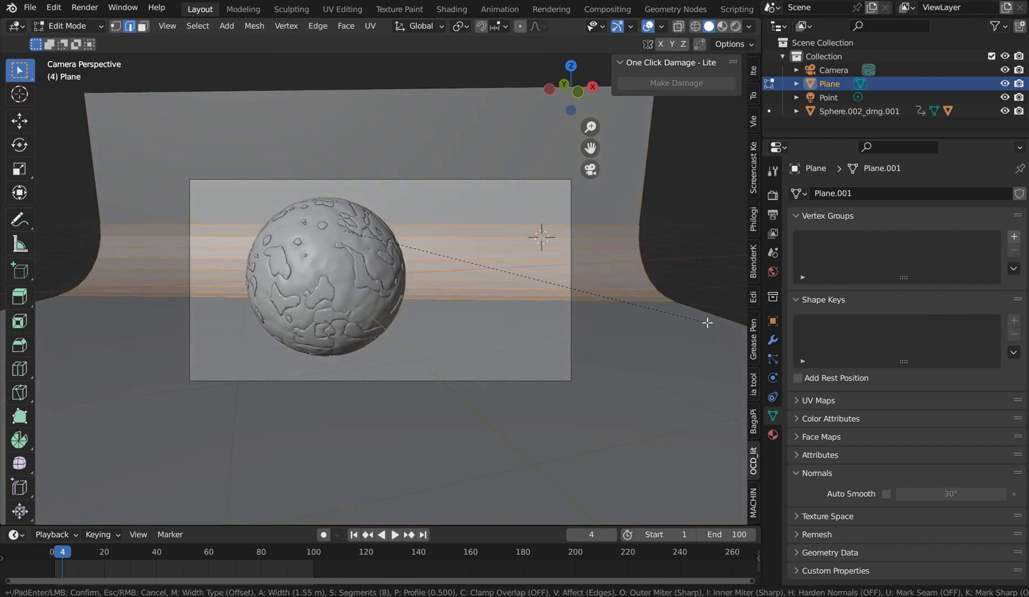
left_click(701, 322)
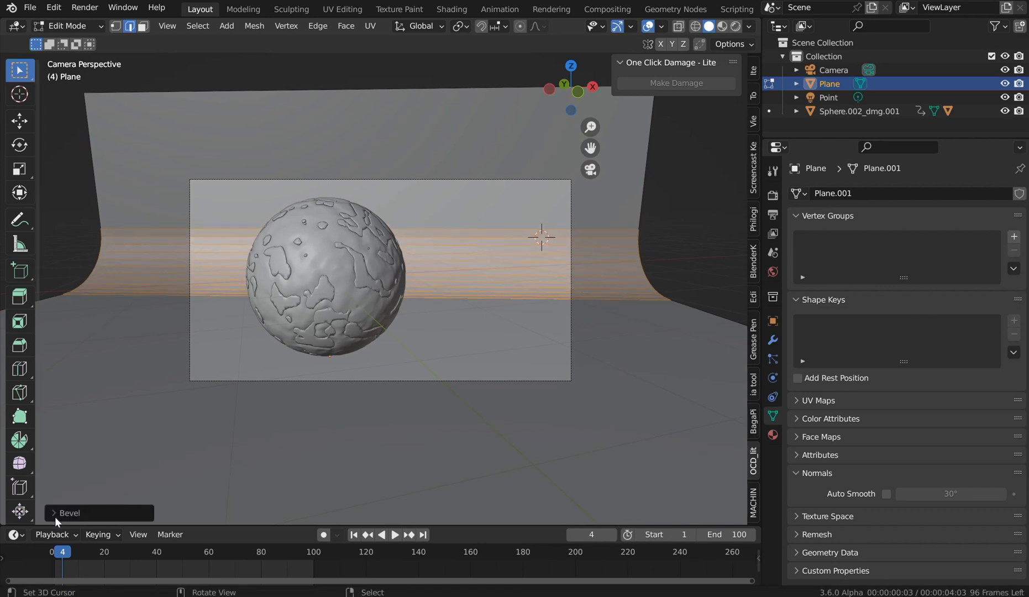
Set the backdrop bevel to 20 segments and enable Harden Normals
left_click(83, 511)
left_click(207, 317)
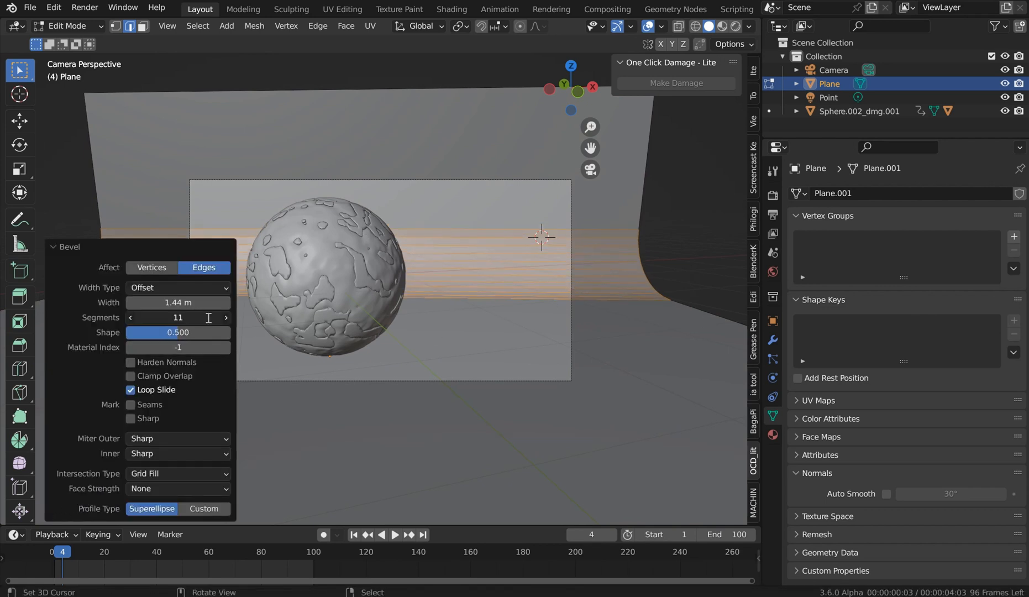
type("20")
key("Return")
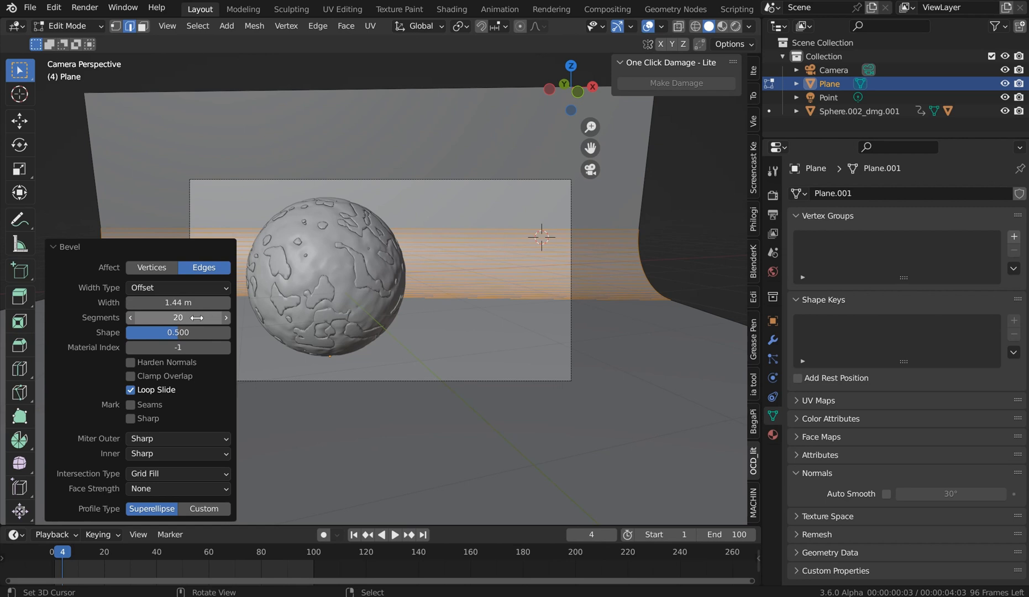
left_click(134, 366)
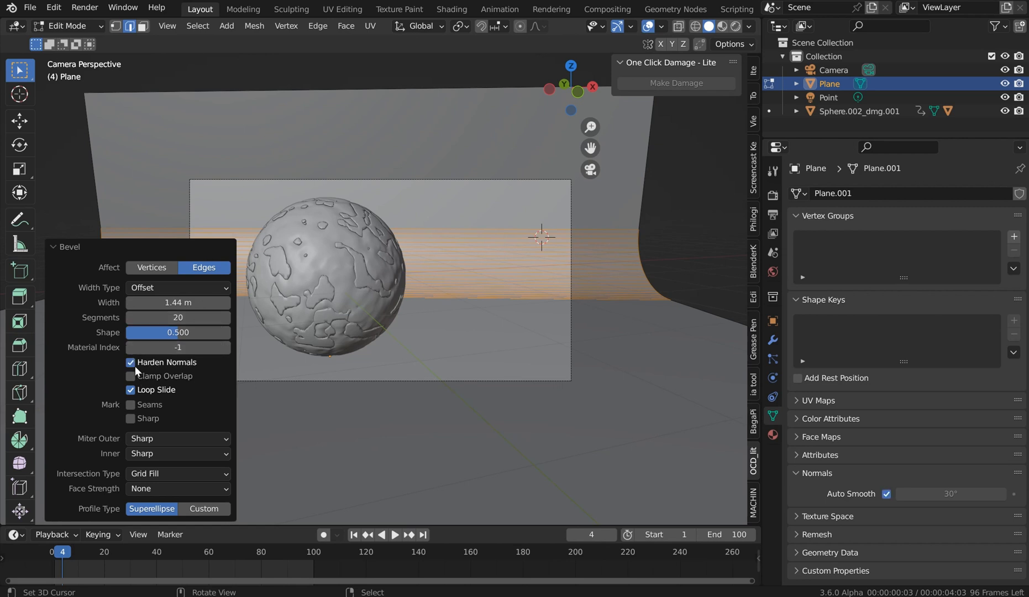
left_click(63, 246)
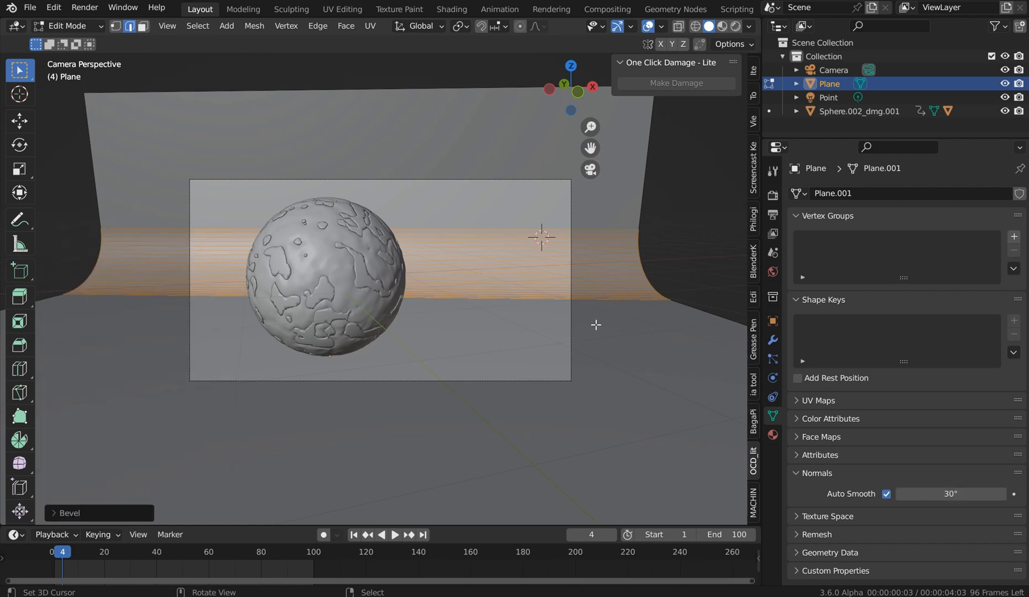
Return to Object Mode, shade the backdrop smooth and enable Auto Smooth at 30°
key("Tab")
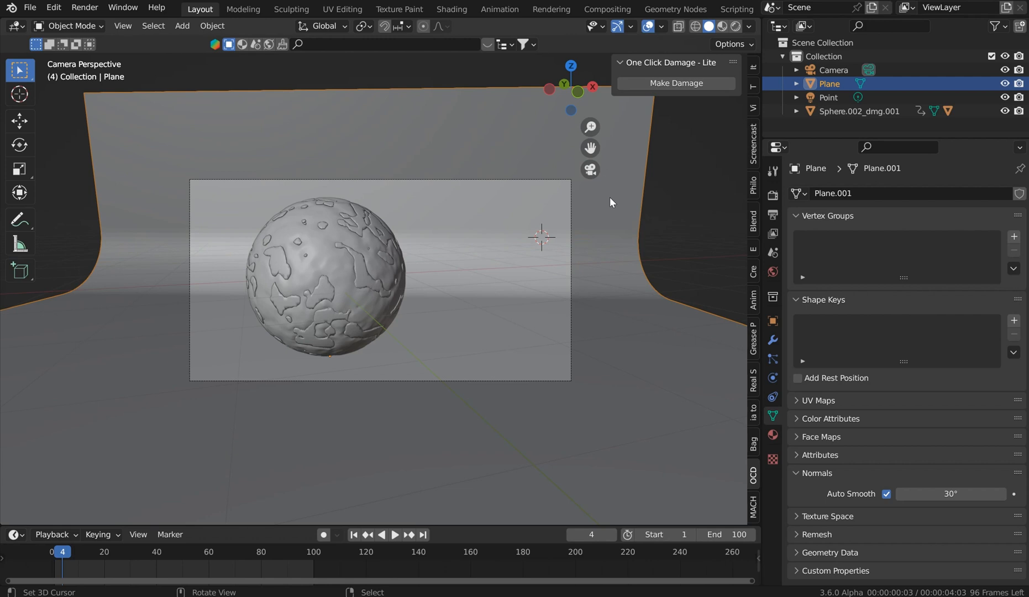
key("alt+w")
key("q")
left_click(608, 219)
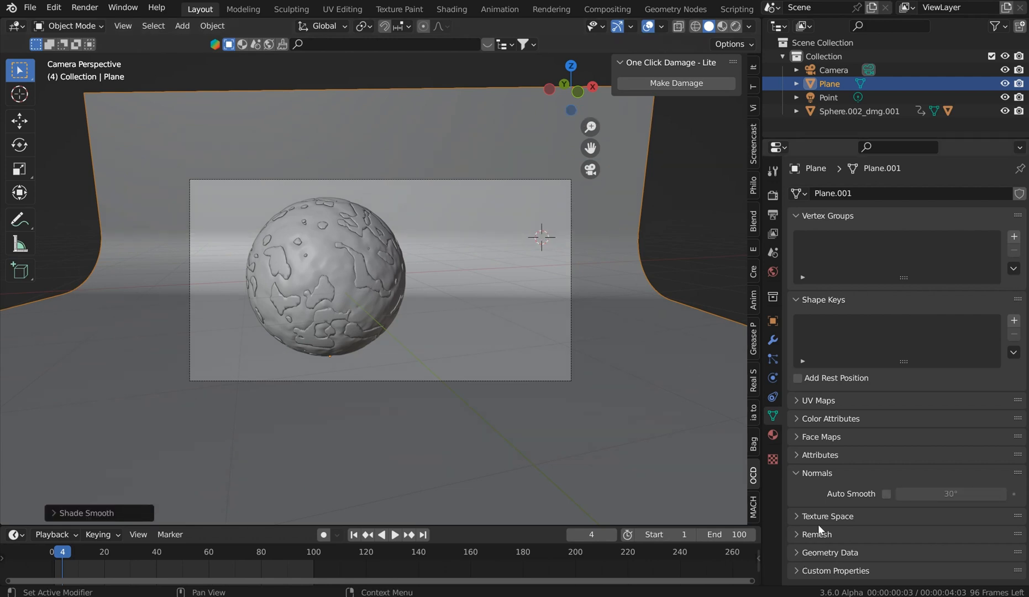
left_click(886, 493)
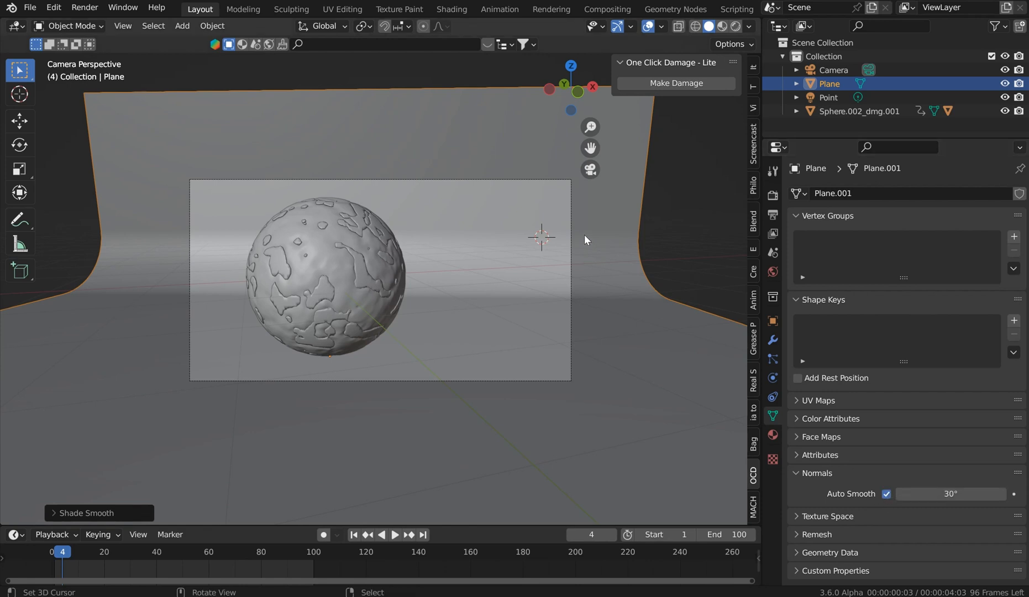
Render a still image of the current frame and enlarge the render window
left_click(86, 7)
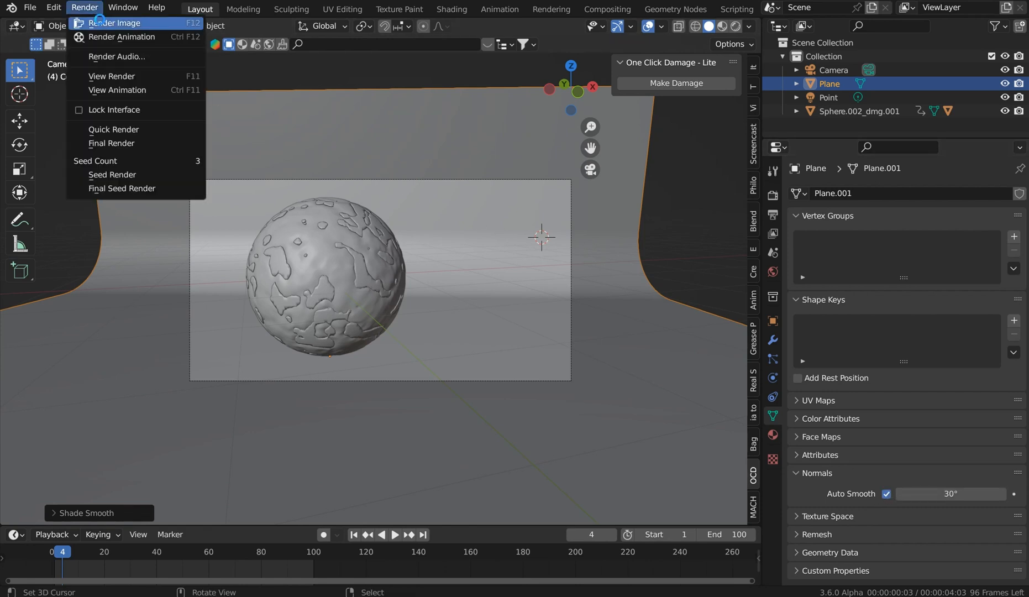
left_click(102, 23)
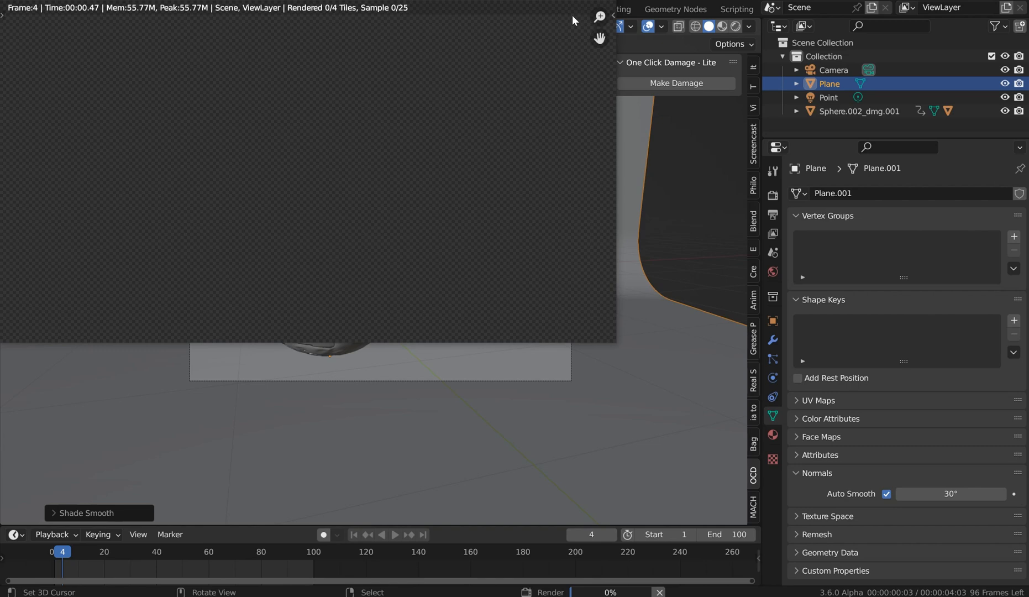
left_click(601, 1)
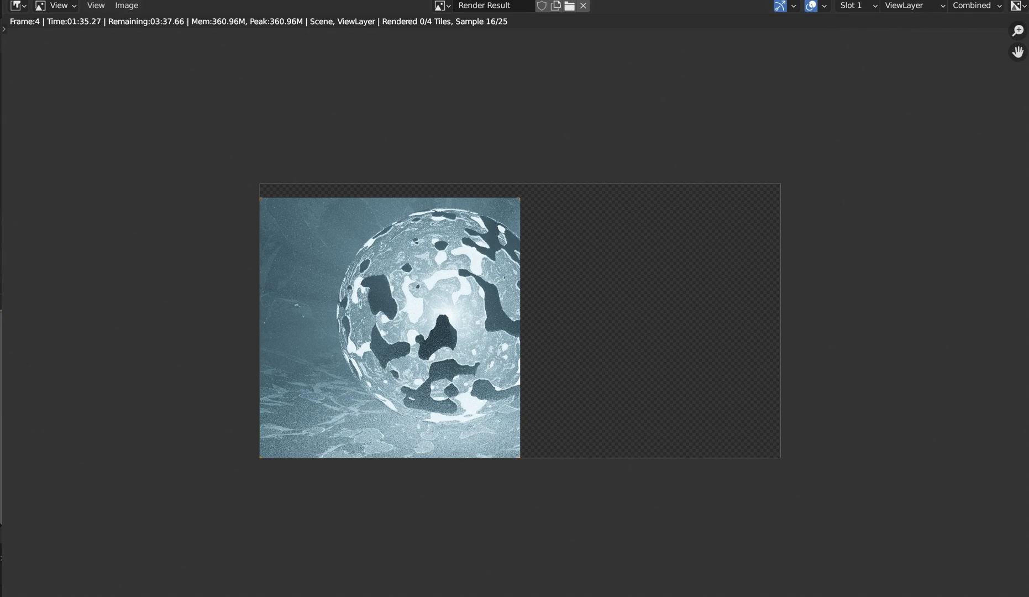
Examine the rendered image up close, checking the glass sphere, its glow and the caustics on the floor and wall
mouse_move(679, 173)
middle_mouse_down()
mouse_move(691, 177)
mouse_move(670, 172)
middle_mouse_up()
scroll(671, 170, "up", 3)
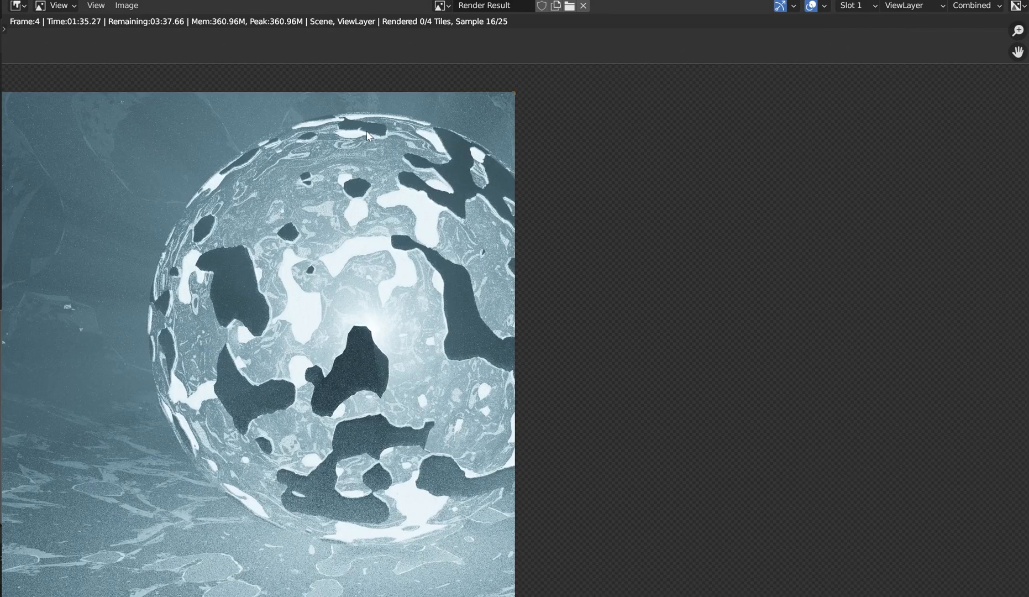
middle_click_drag(442, 187, 461, 152)
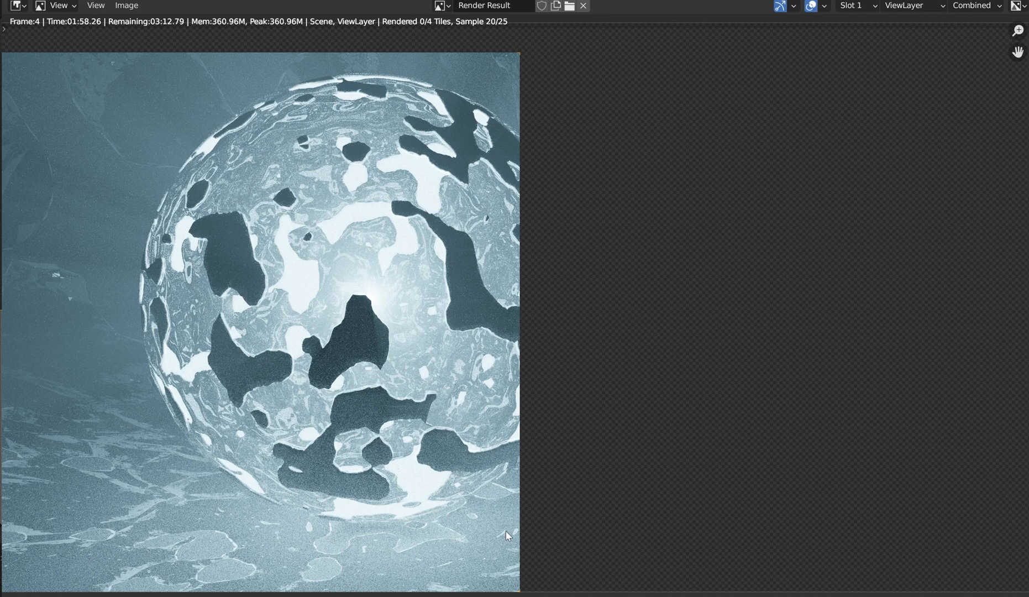
mouse_move(502, 596)
scroll(664, 263, "up", 1)
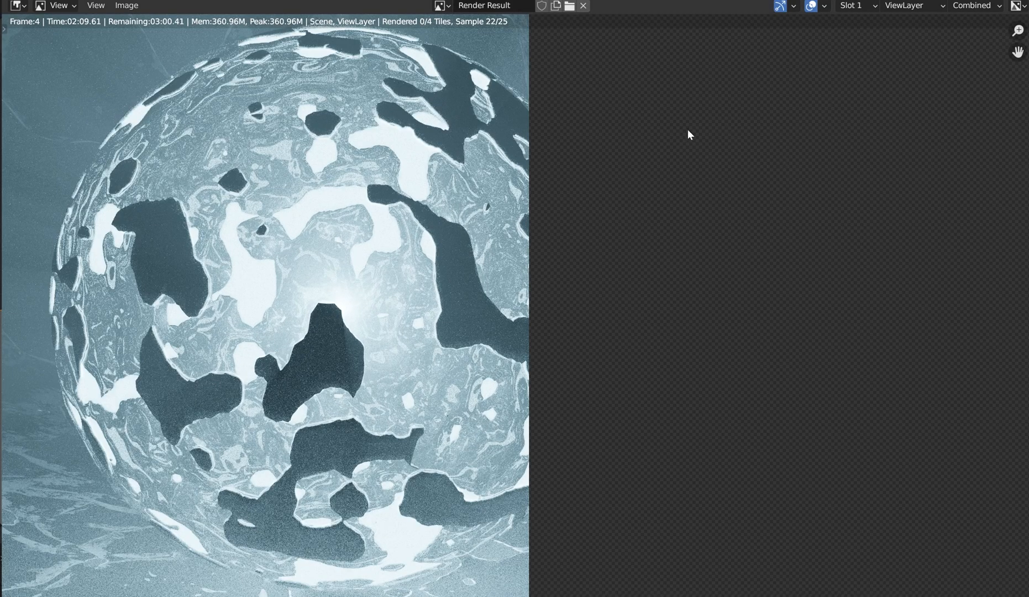
scroll(290, 236, "up", 3)
scroll(289, 235, "down", 4)
scroll(290, 238, "down", 2)
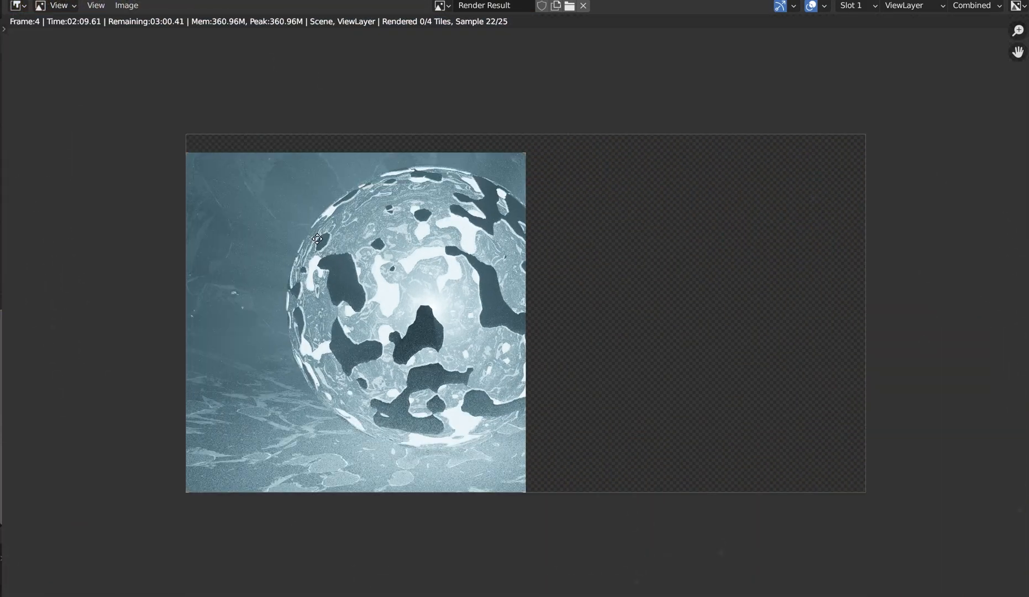
scroll(290, 235, "up", 2)
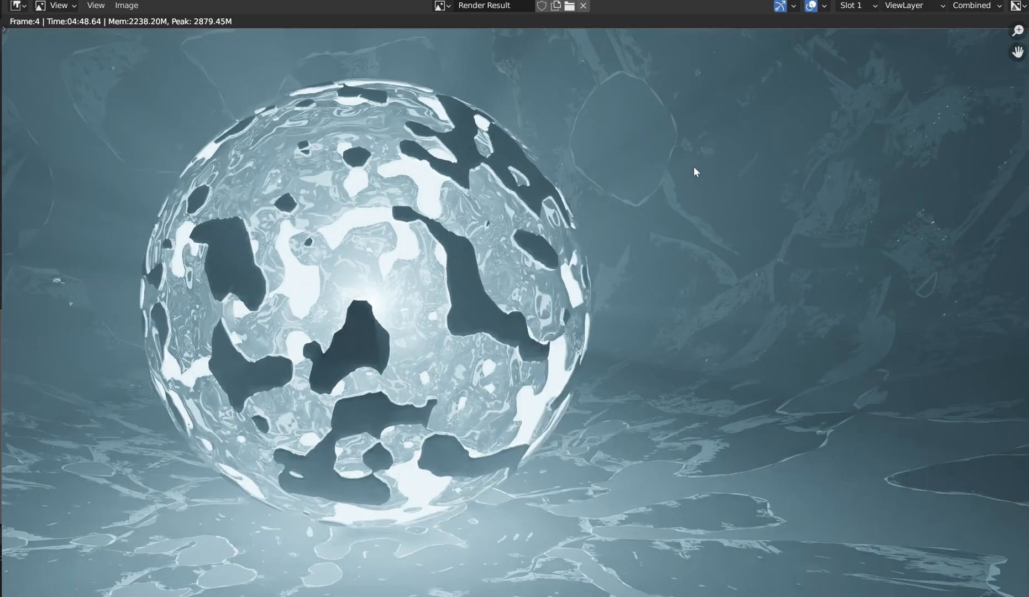
middle_click_drag(693, 168, 766, 136)
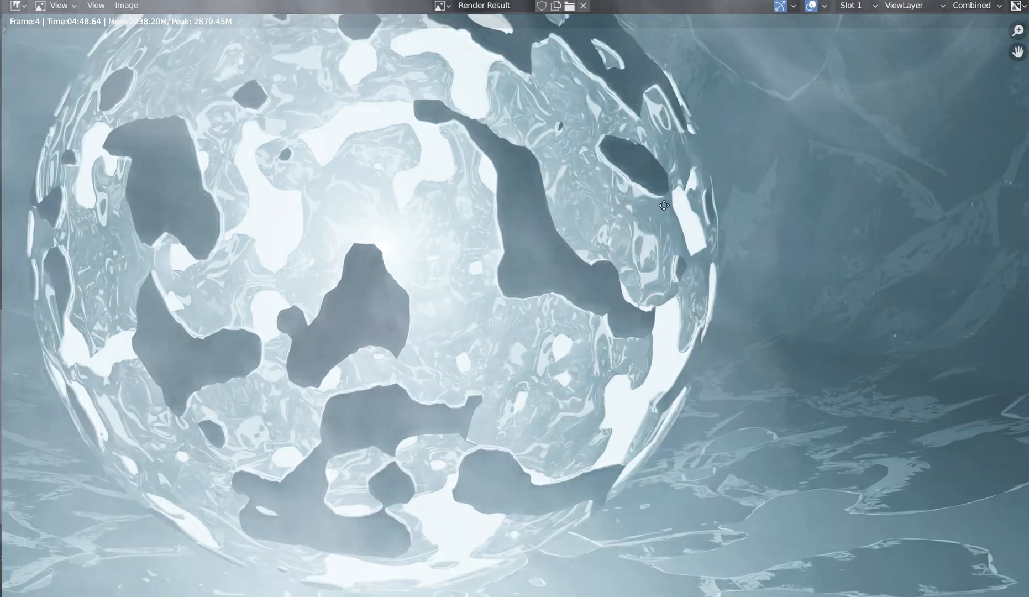